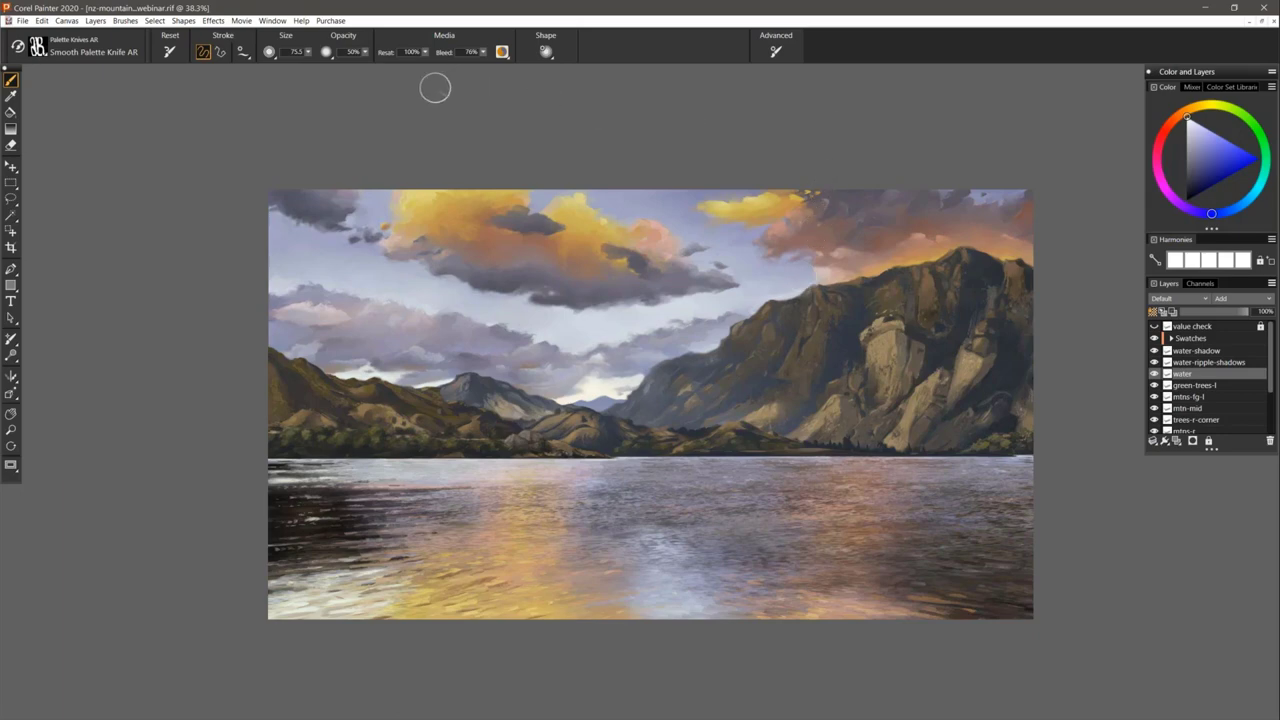
# Review the Performance report with the brush benchmark on the Welcome screen, and close it.
pyautogui.click(274, 21)
pyautogui.moveTo(303, 25)
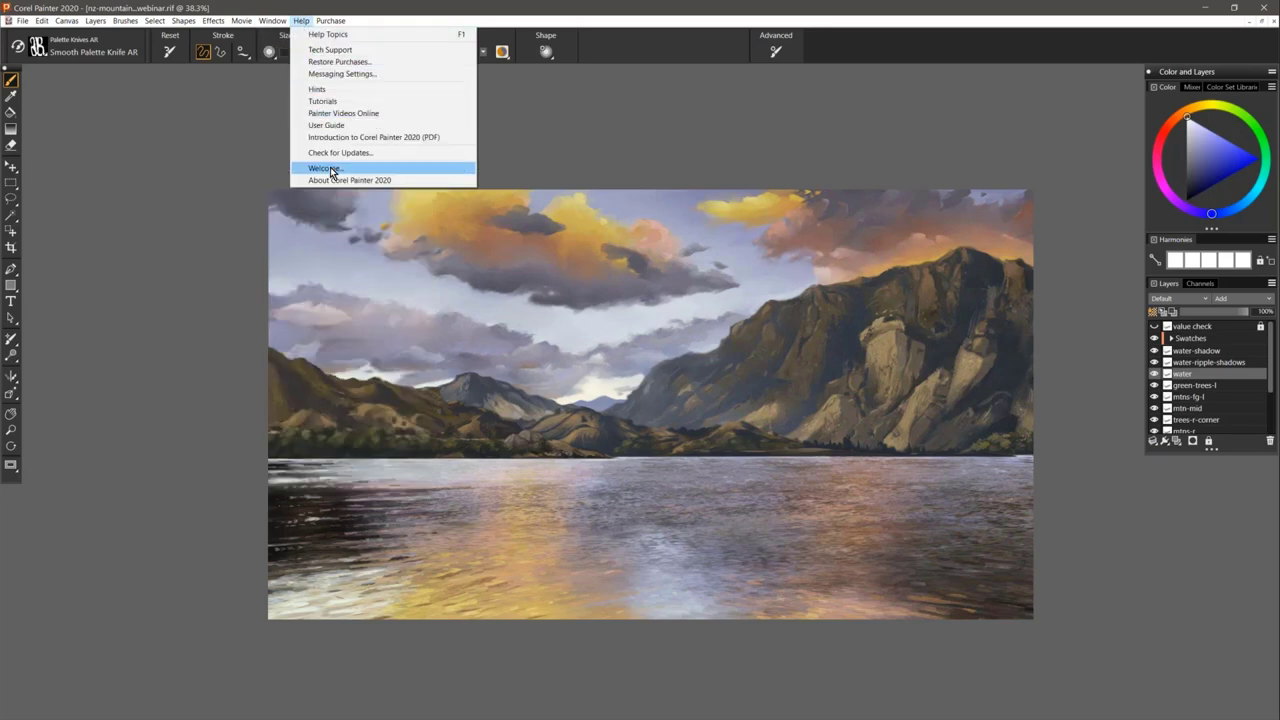
pyautogui.click(330, 167)
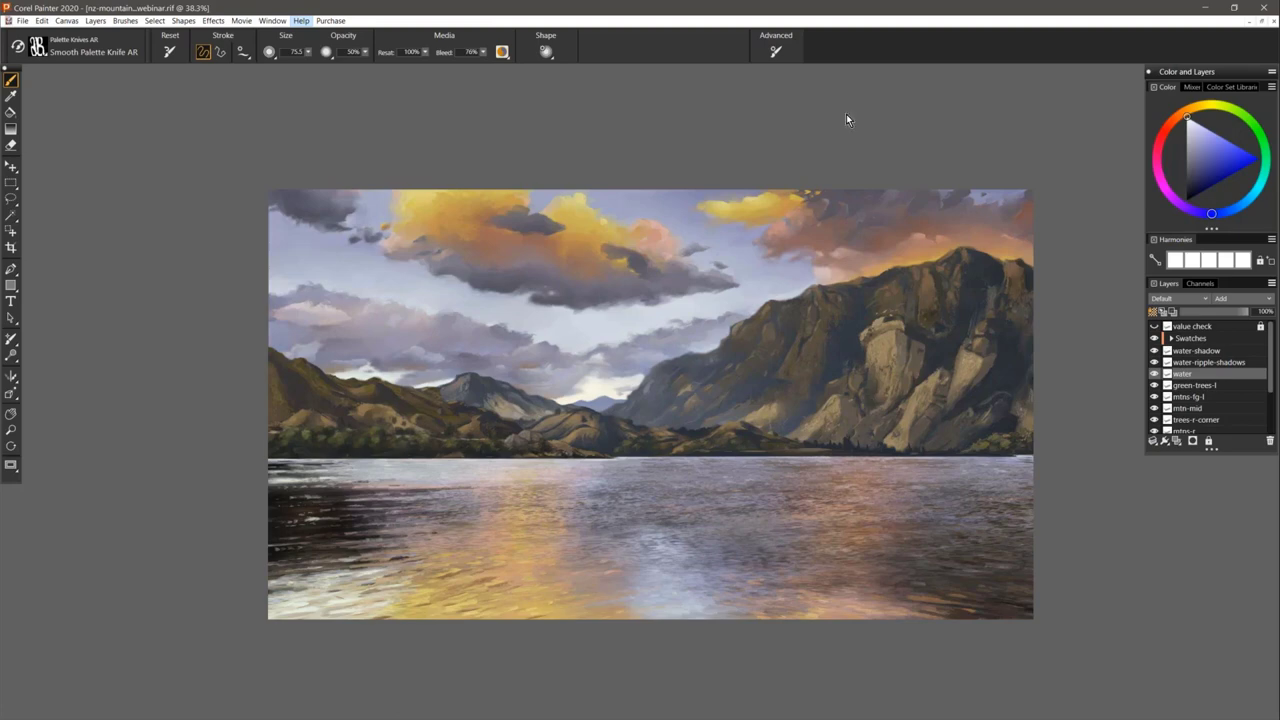
pyautogui.click(772, 56)
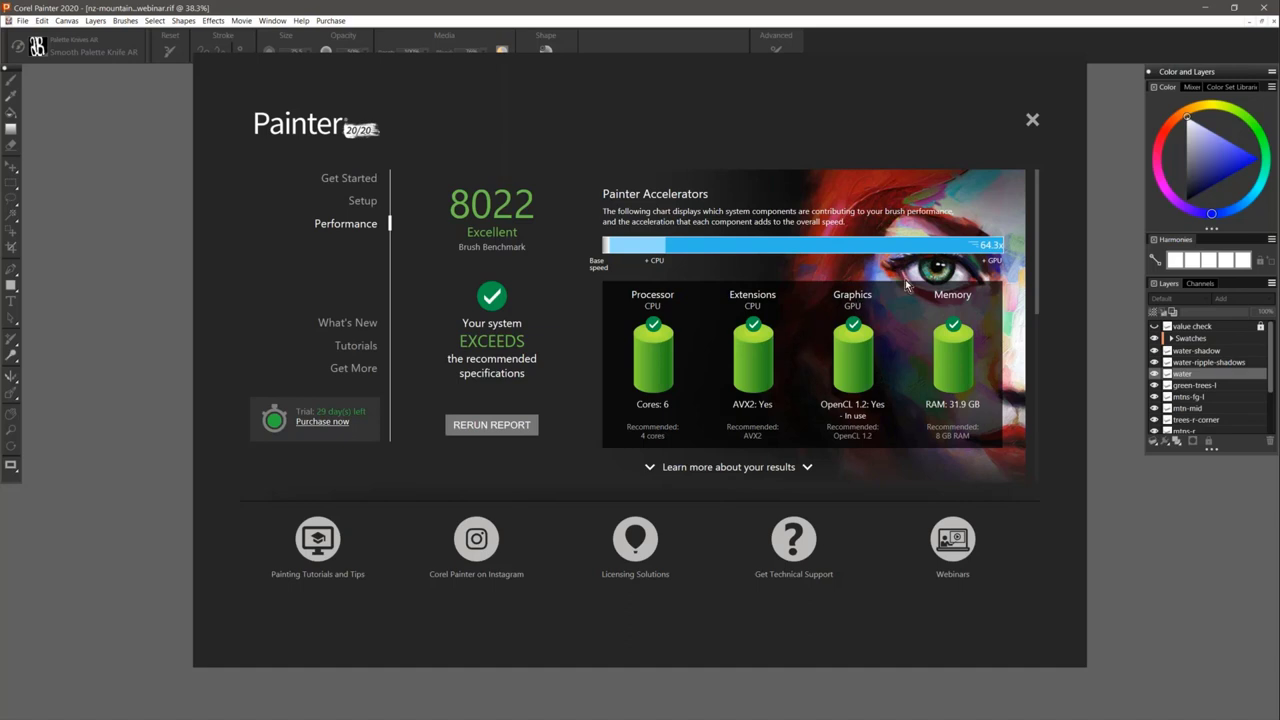
pyautogui.click(1032, 121)
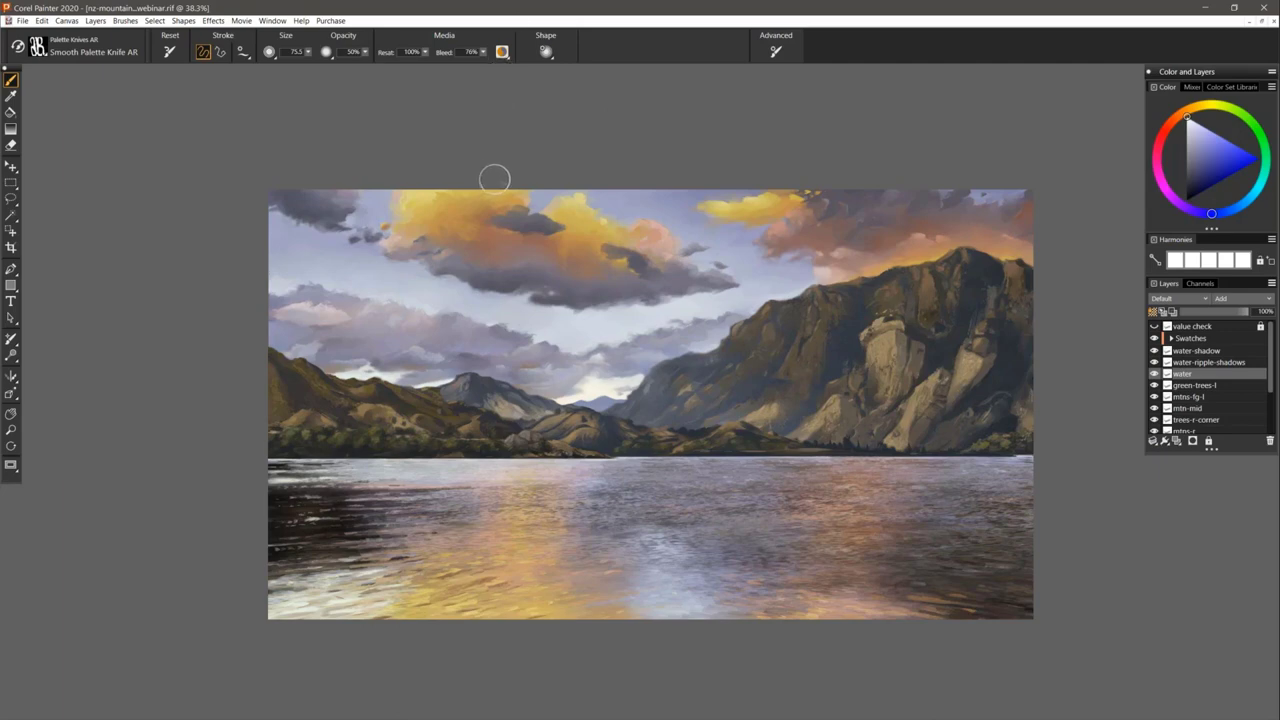
# Switch to the Fast and Ornate brush category in the Painter 2020 Brushes library.
pyautogui.click(37, 47)
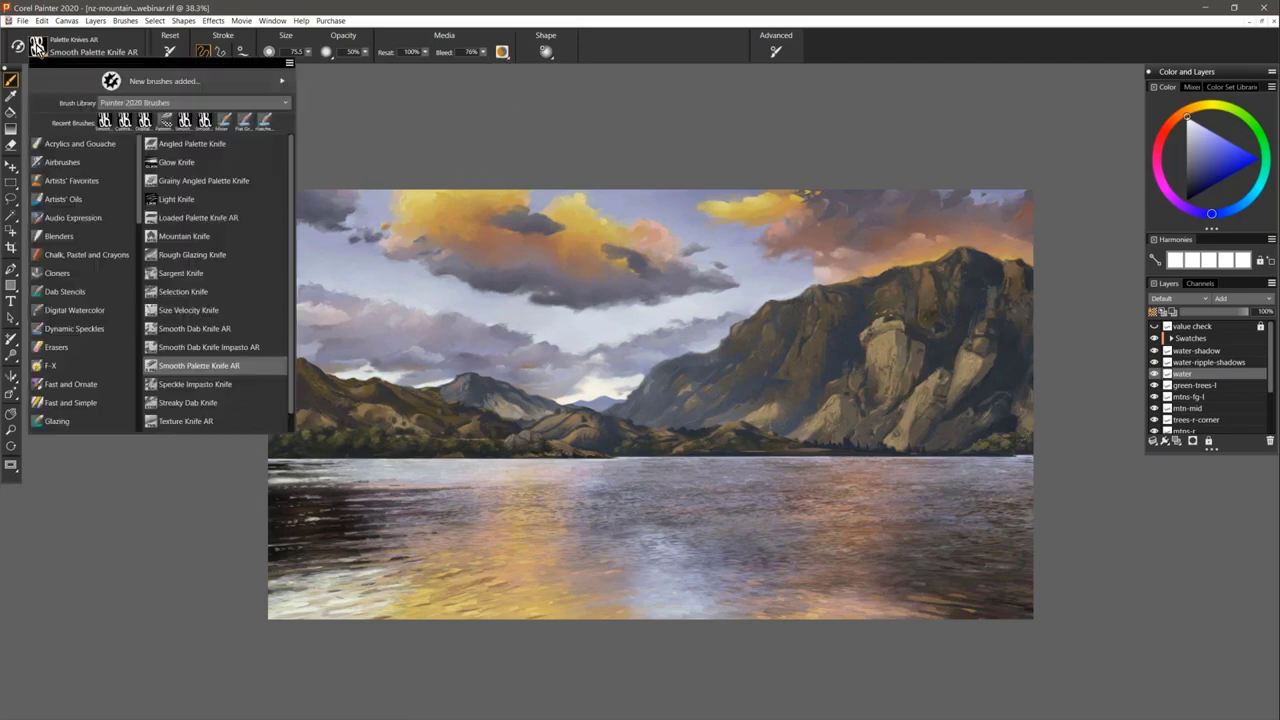
pyautogui.scroll(-1, 140, 187)
pyautogui.moveTo(140, 187); pyautogui.dragTo(140, 215)
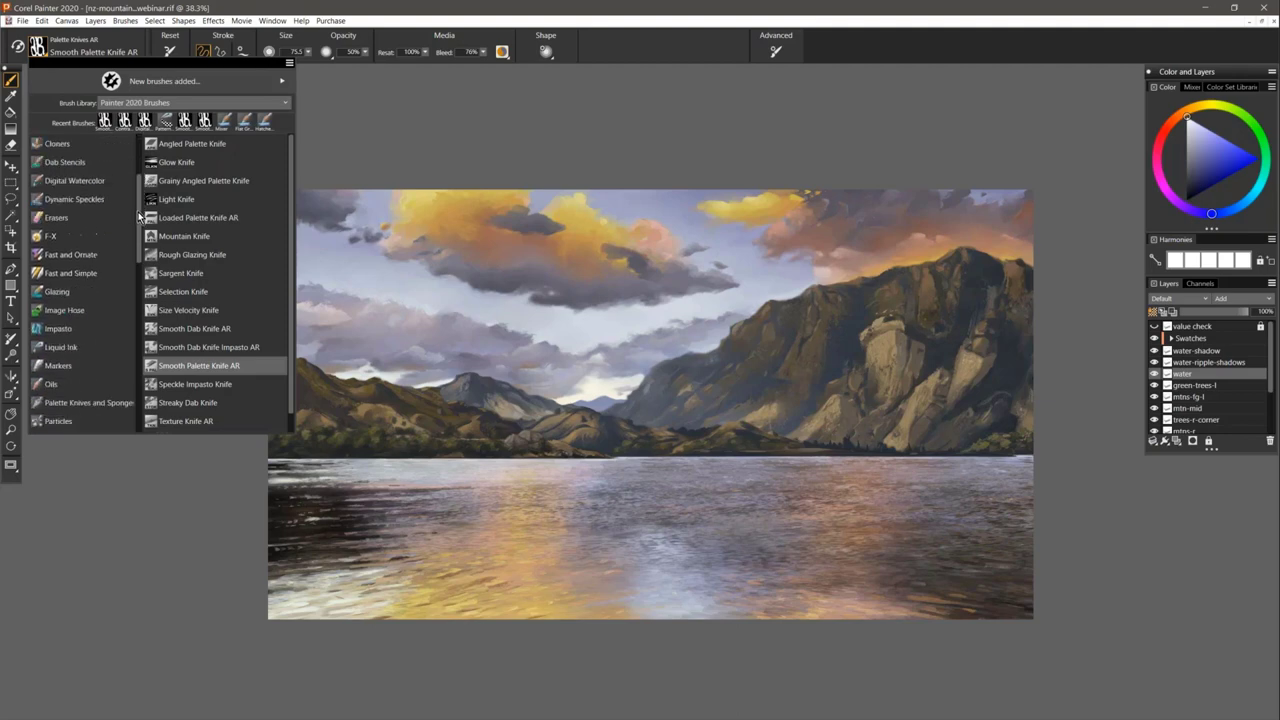
pyautogui.click(106, 258)
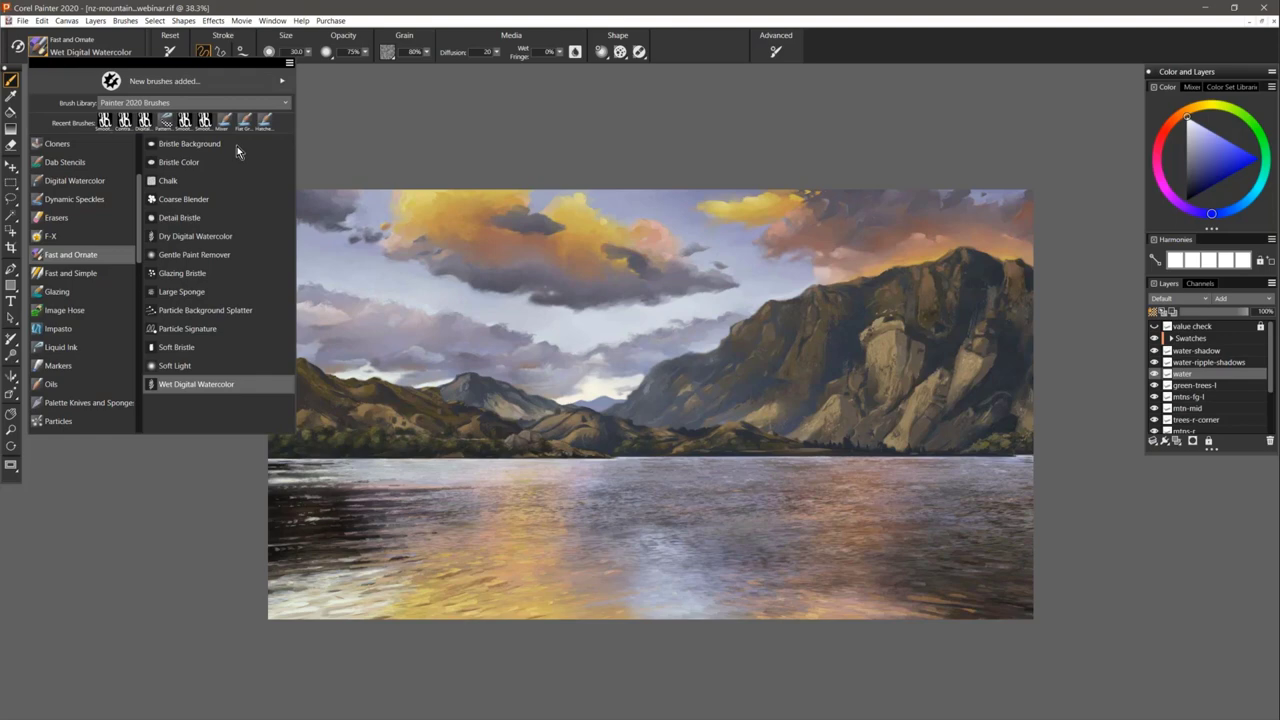
# Open the Advanced Brush Controls and place them over the upper-left part of the painting.
pyautogui.click(777, 55)
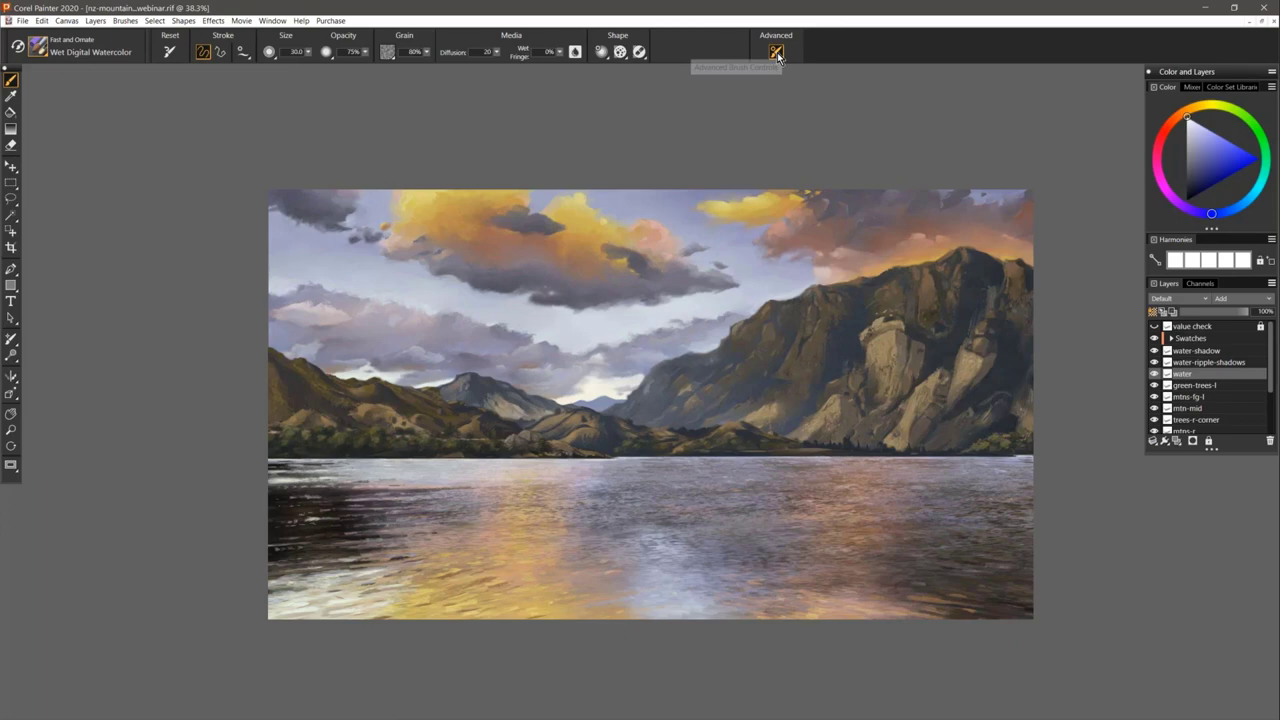
pyautogui.click(777, 55)
pyautogui.moveTo(1037, 70)
pyautogui.mouseDown()
pyautogui.moveTo(471, 104)
pyautogui.moveTo(167, 86)
pyautogui.mouseUp()
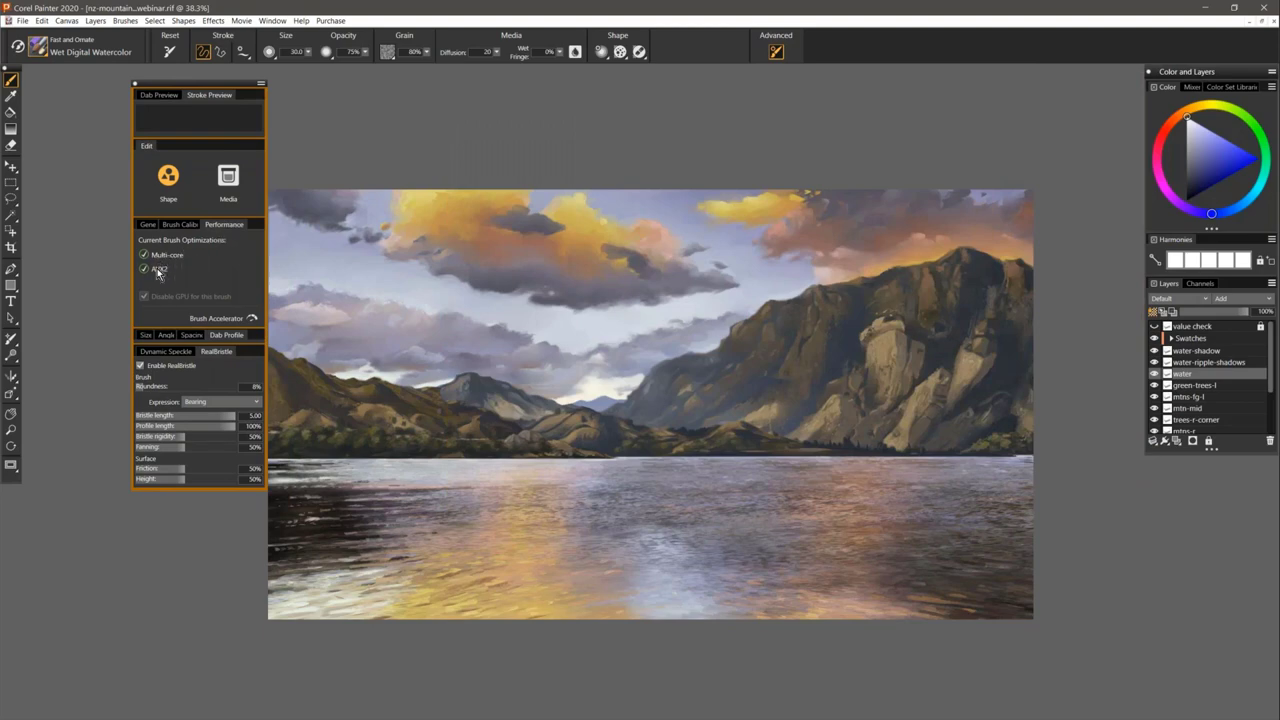
pyautogui.moveTo(216, 83); pyautogui.dragTo(295, 75)
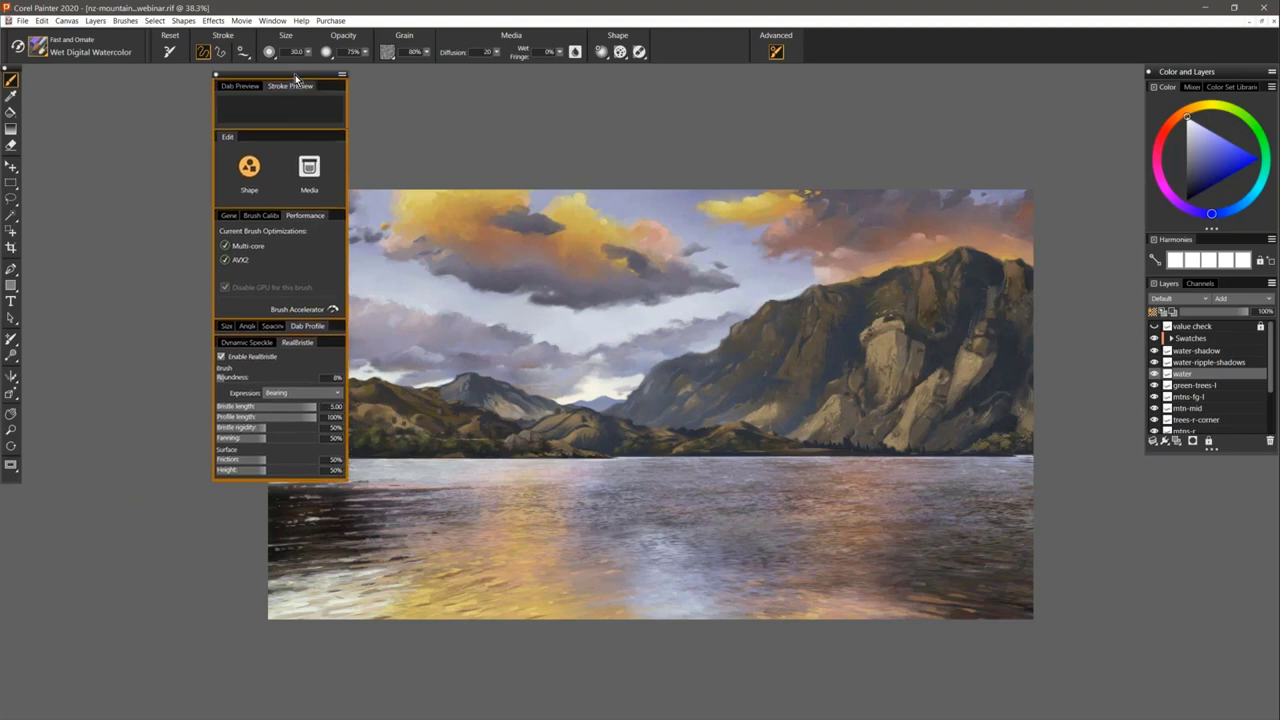
# Show the compact brush selector panel, place it beside the Advanced Brush Controls, and lengthen it to show more brushes.
pyautogui.click(273, 21)
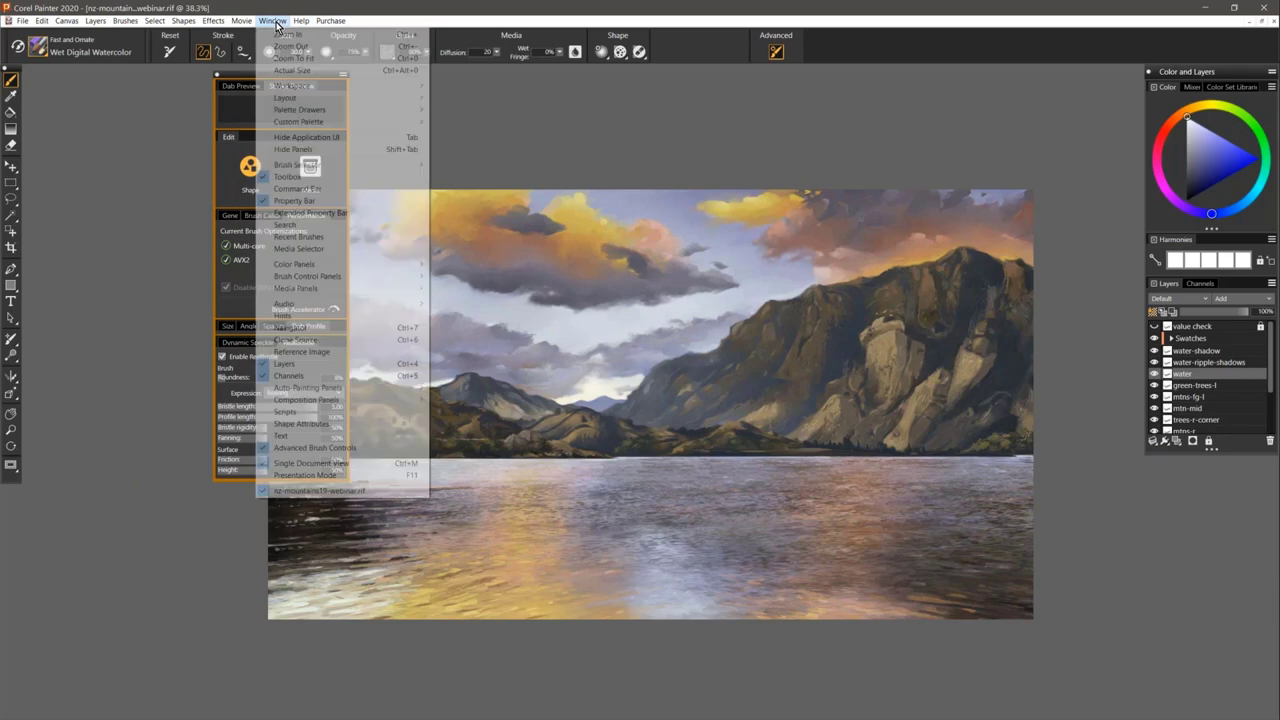
pyautogui.moveTo(358, 165)
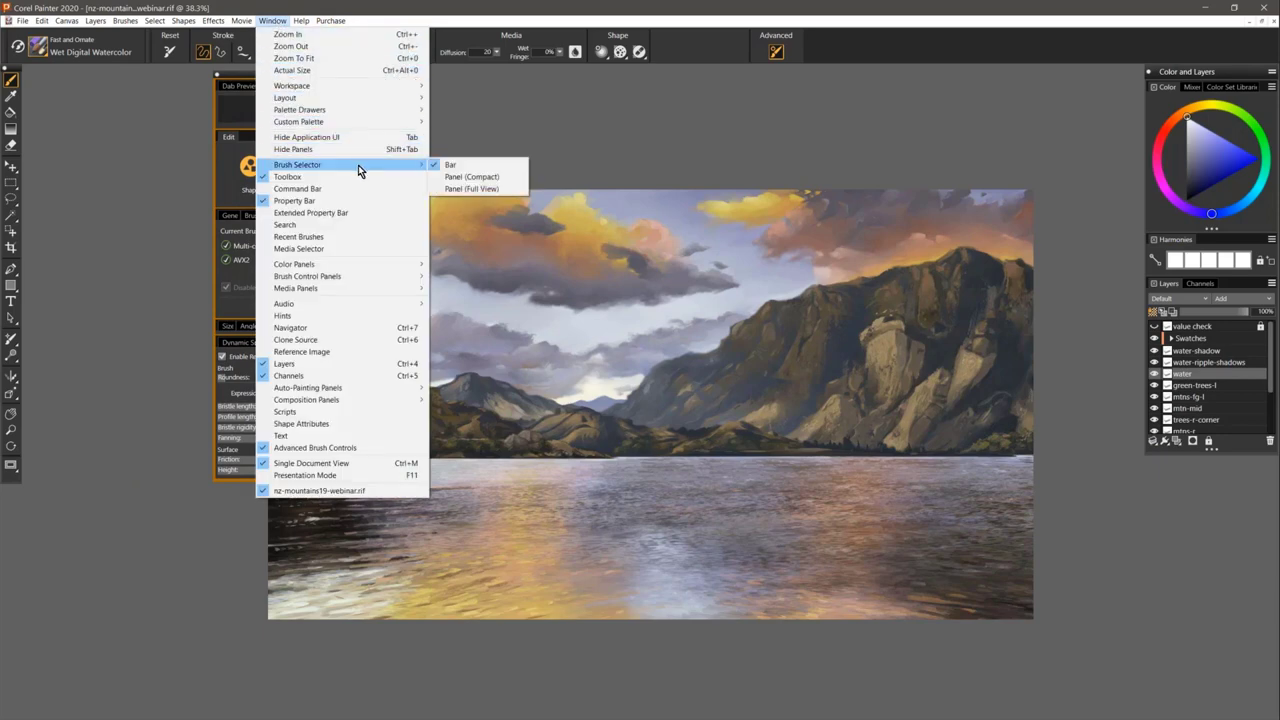
pyautogui.click(491, 180)
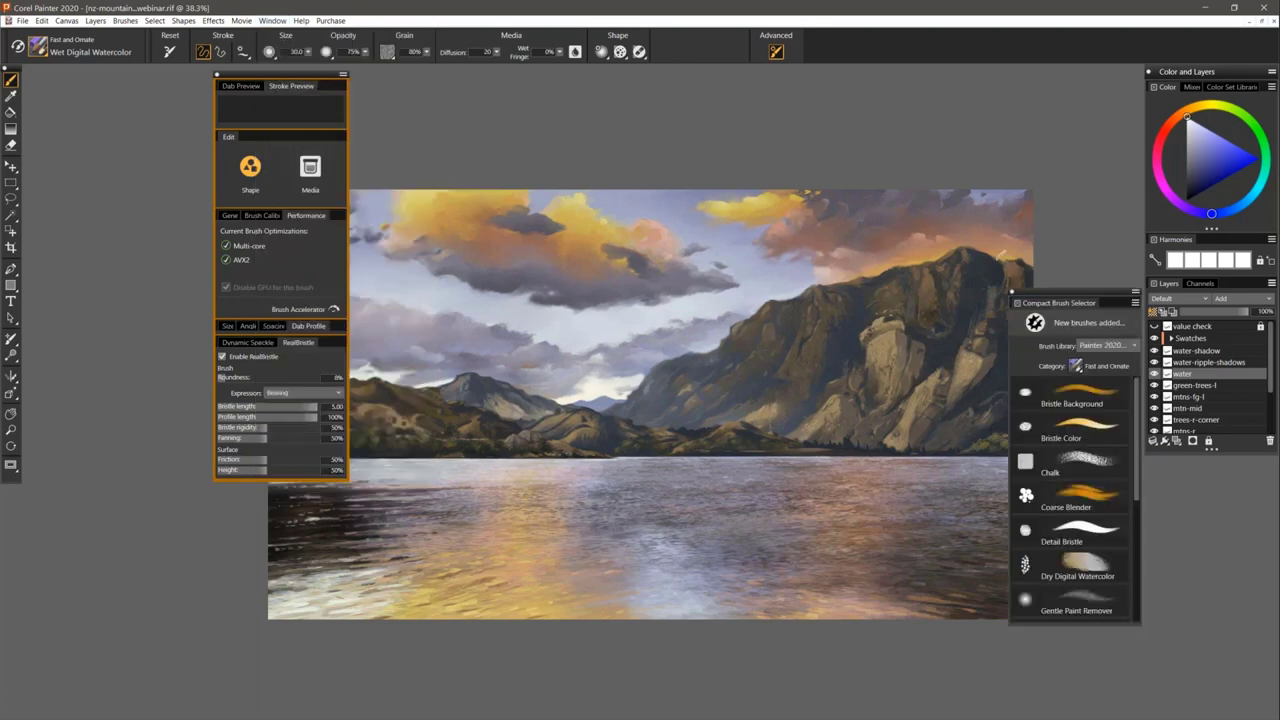
pyautogui.moveTo(870, 278)
pyautogui.mouseDown()
pyautogui.moveTo(693, 260)
pyautogui.moveTo(60, 88)
pyautogui.mouseUp()
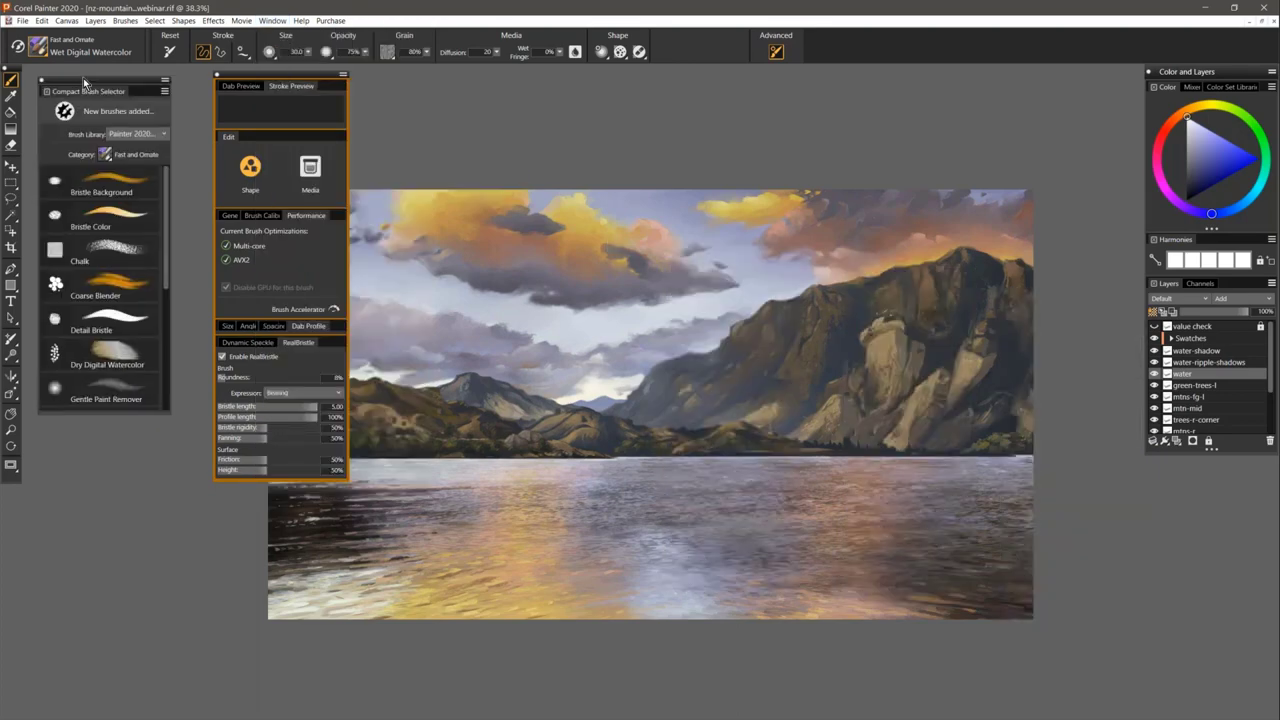
pyautogui.moveTo(238, 77); pyautogui.dragTo(217, 79)
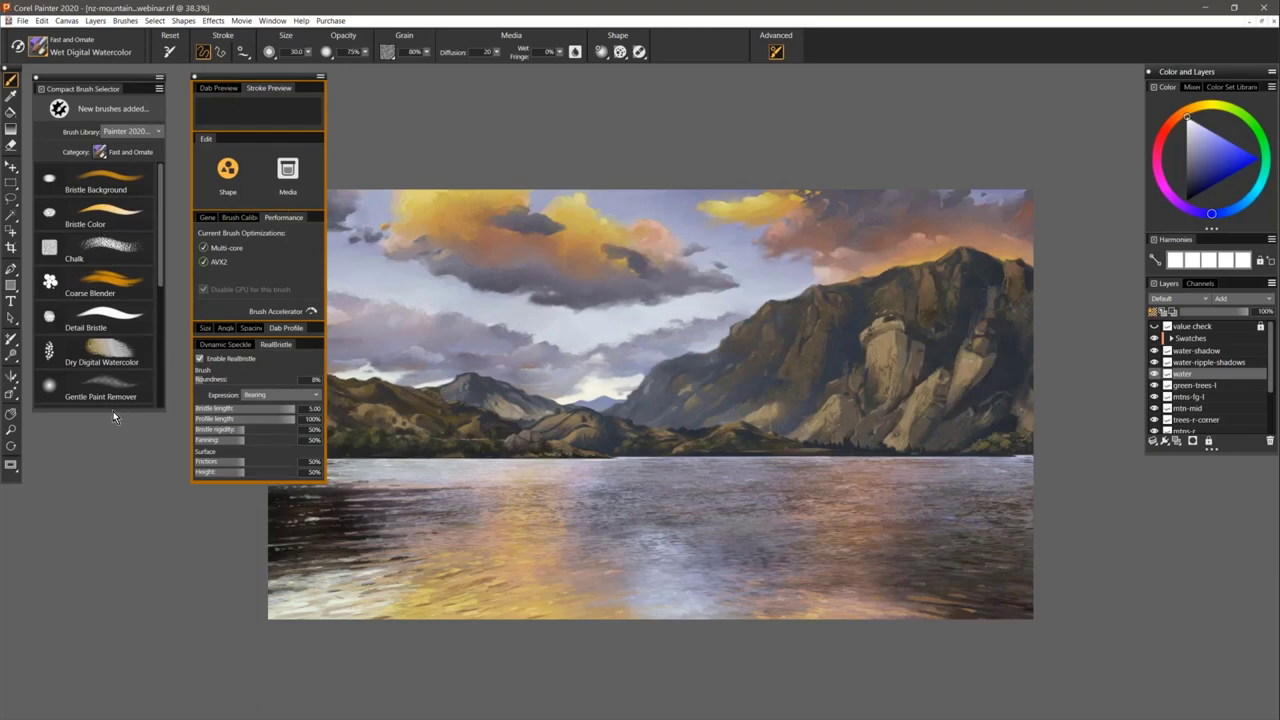
pyautogui.moveTo(106, 410)
pyautogui.mouseDown()
pyautogui.moveTo(153, 438)
pyautogui.moveTo(138, 623)
pyautogui.mouseUp()
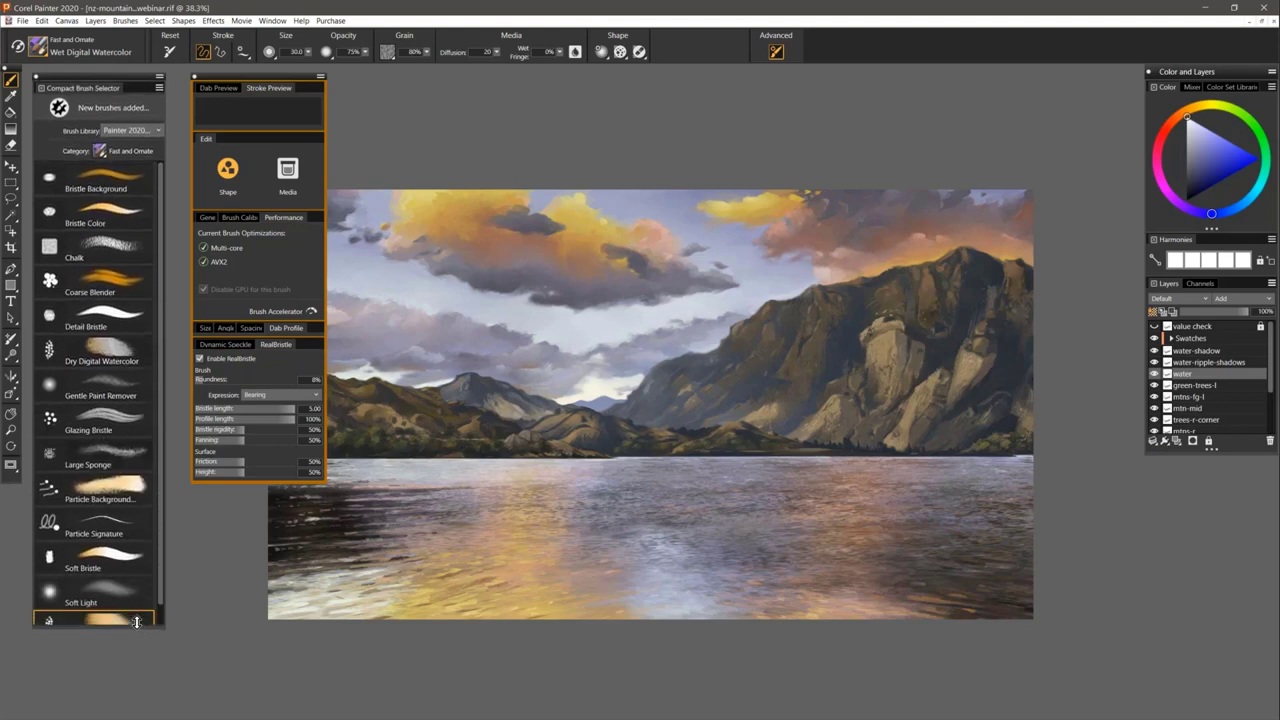
# Select the Bristle Background brush, show the demo-clouds and demo-sky layers, and make demo-clouds the active layer.
pyautogui.click(115, 189)
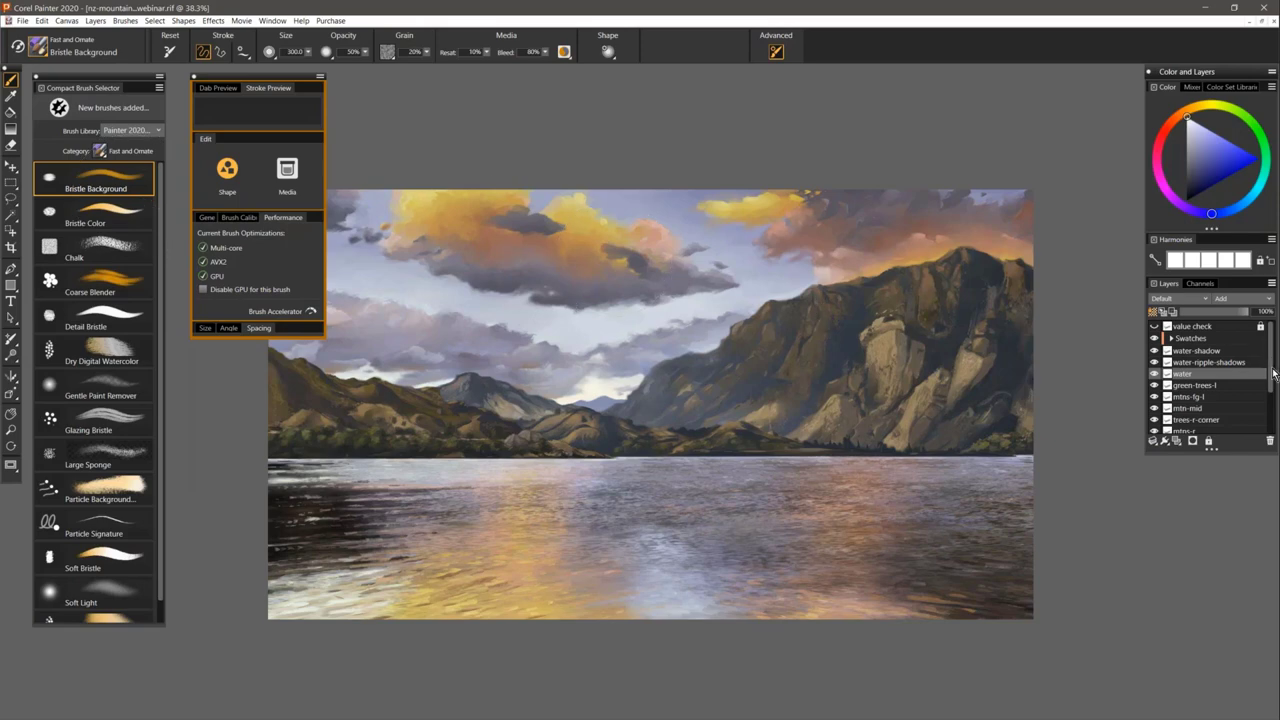
pyautogui.moveTo(1272, 372); pyautogui.dragTo(1271, 420)
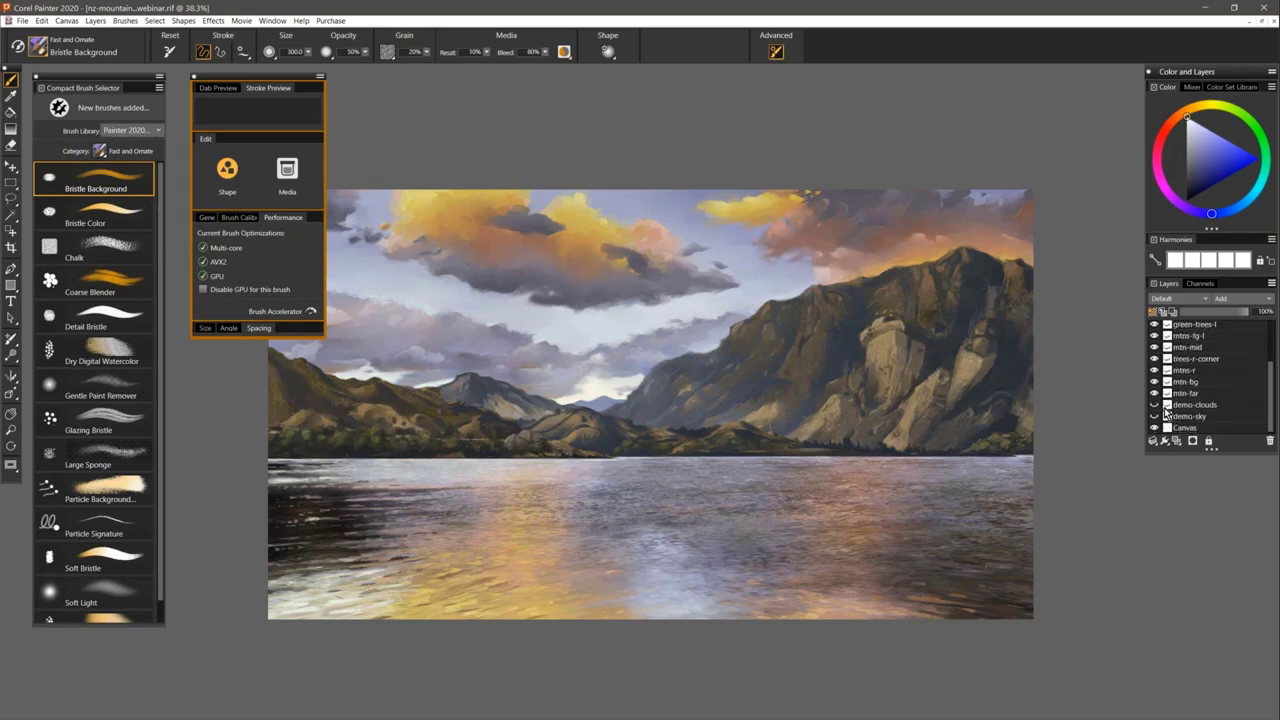
pyautogui.click(1155, 405)
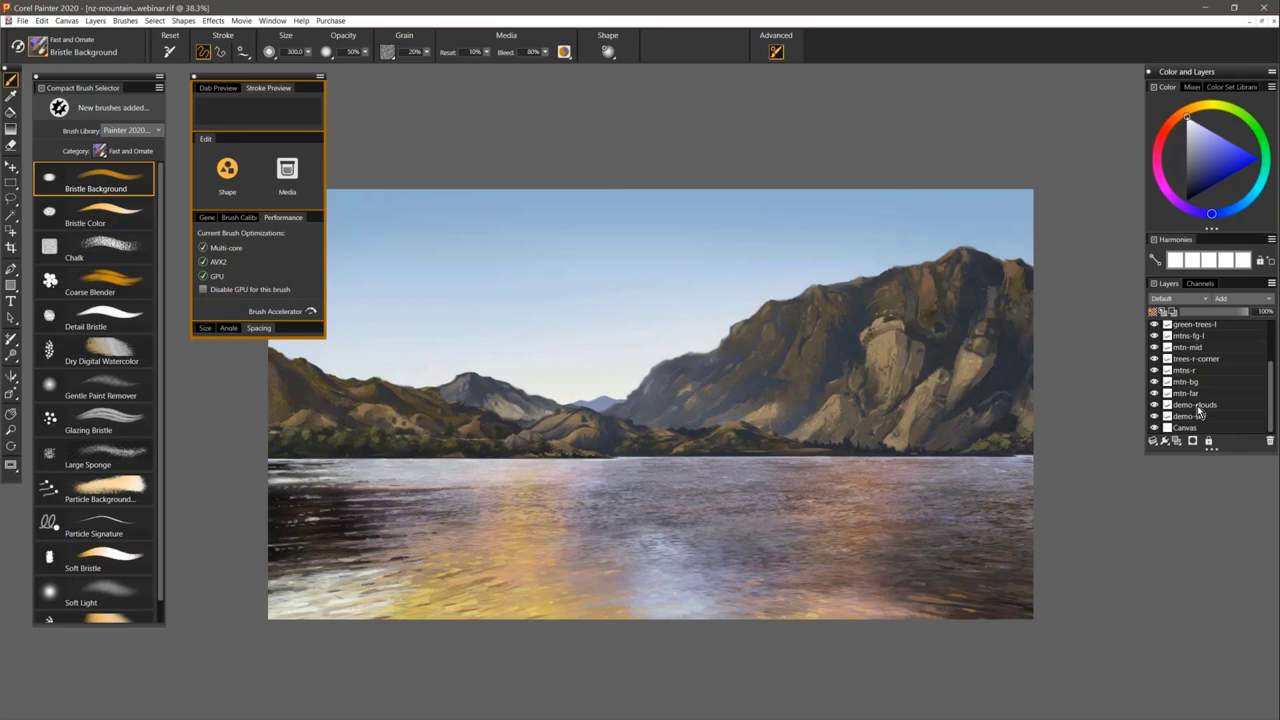
pyautogui.click(1197, 405)
# Paint soft near-white clouds across the middle of the sky on demo-clouds with Bristle Background at size 120.3.
pyautogui.moveTo(1191, 124); pyautogui.dragTo(1189, 118)
pyautogui.moveTo(498, 253)
pyautogui.mouseDown()
pyautogui.moveTo(472, 250)
pyautogui.moveTo(530, 228)
pyautogui.mouseUp()
pyautogui.moveTo(522, 284)
pyautogui.mouseDown()
pyautogui.moveTo(549, 250)
pyautogui.moveTo(532, 246)
pyautogui.moveTo(612, 262)
pyautogui.mouseUp()
pyautogui.moveTo(455, 244); pyautogui.dragTo(490, 272)
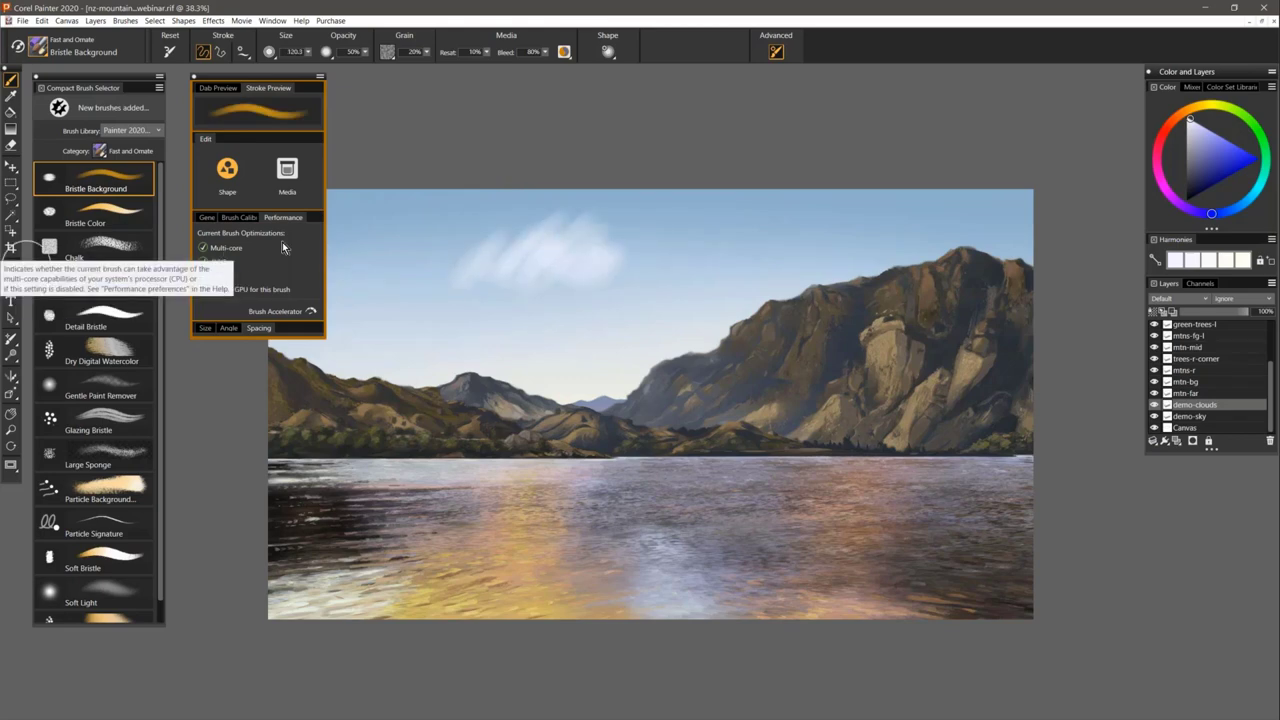
pyautogui.moveTo(628, 243)
pyautogui.mouseDown()
pyautogui.moveTo(665, 228)
pyautogui.moveTo(685, 244)
pyautogui.moveTo(710, 225)
pyautogui.moveTo(701, 243)
pyautogui.moveTo(740, 228)
pyautogui.moveTo(763, 248)
pyautogui.moveTo(691, 244)
pyautogui.moveTo(706, 217)
pyautogui.moveTo(572, 245)
pyautogui.moveTo(549, 219)
pyautogui.moveTo(541, 248)
pyautogui.moveTo(465, 262)
pyautogui.mouseUp()
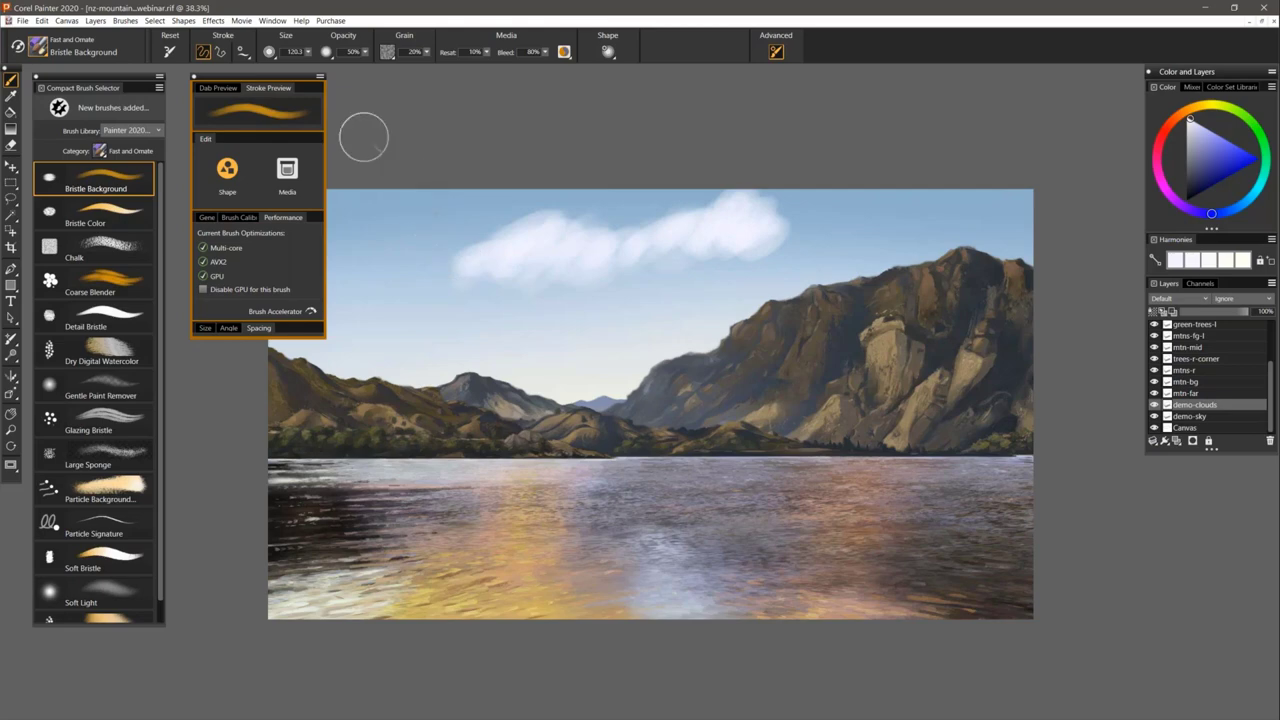
# Check the document's pixel dimensions and resolution in the Resize dialog, and close it without changes.
pyautogui.click(66, 20)
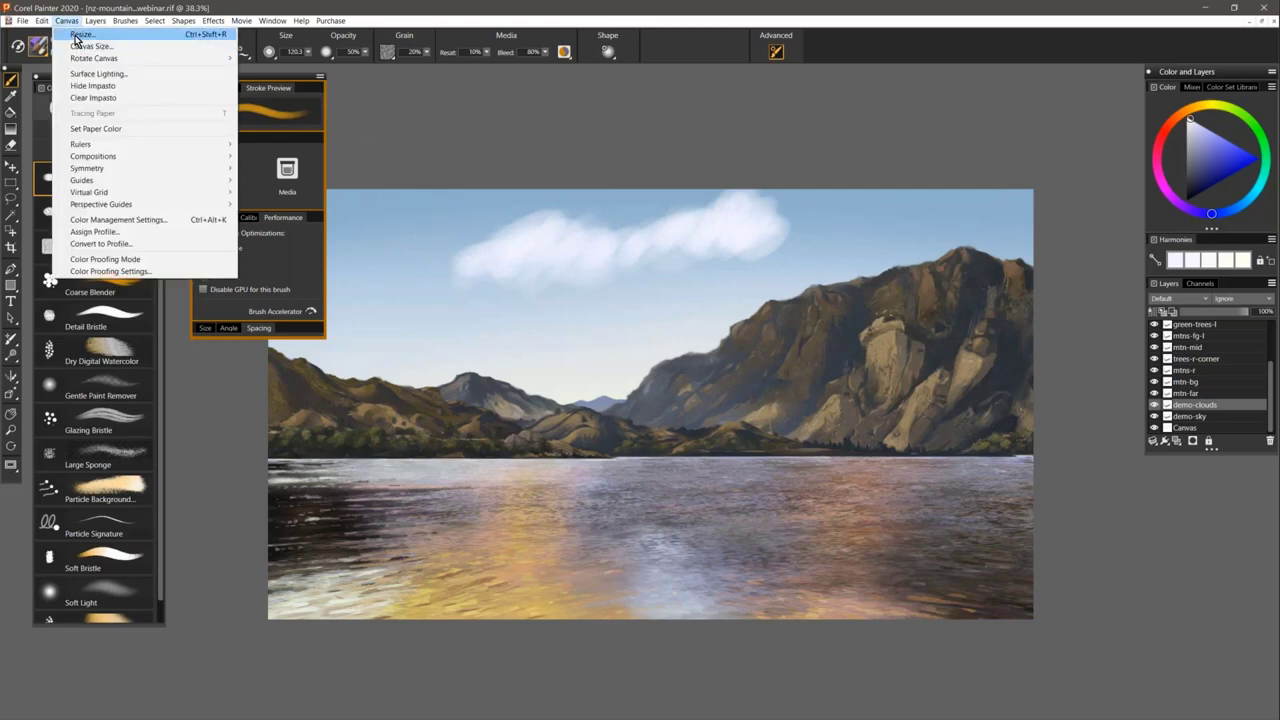
pyautogui.click(75, 36)
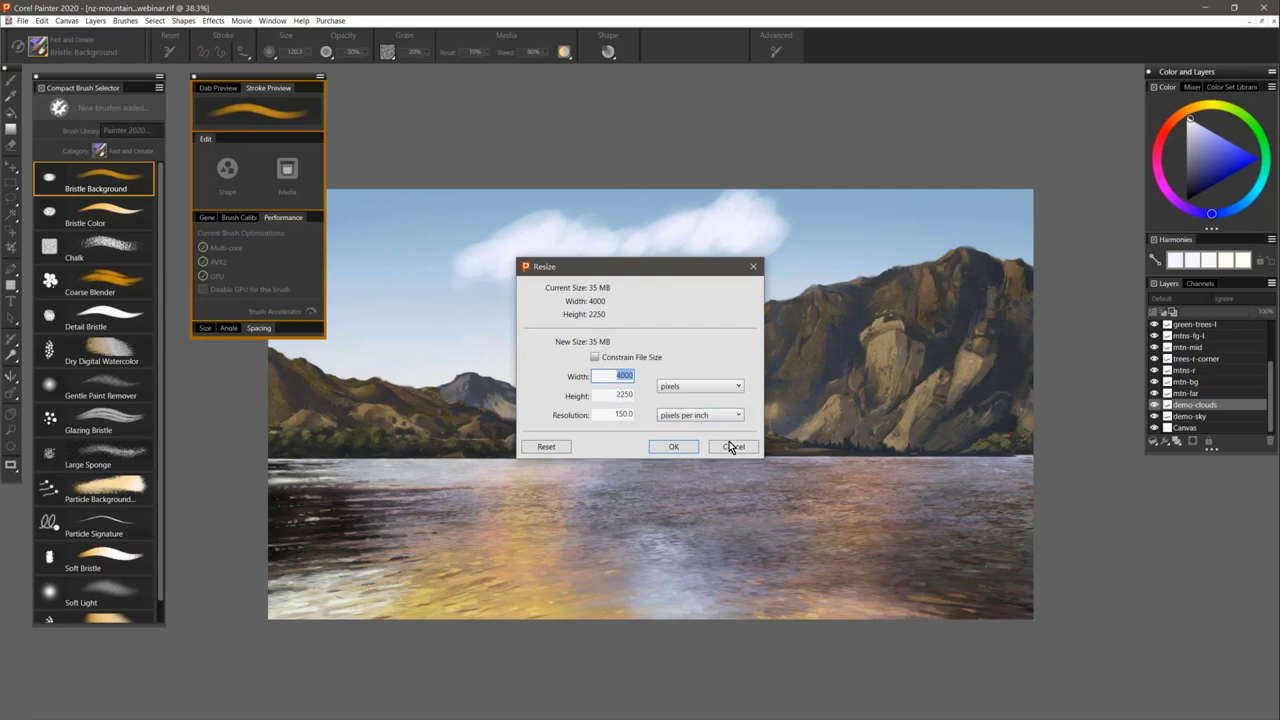
pyautogui.click(704, 387)
pyautogui.click(697, 414)
pyautogui.click(732, 446)
# Paint another soft cloud above the large mountain, and a dense white one in the sky's upper left with Bristle Color.
pyautogui.moveTo(815, 212)
pyautogui.mouseDown()
pyautogui.moveTo(931, 209)
pyautogui.moveTo(905, 189)
pyautogui.moveTo(821, 201)
pyautogui.moveTo(781, 188)
pyautogui.mouseUp()
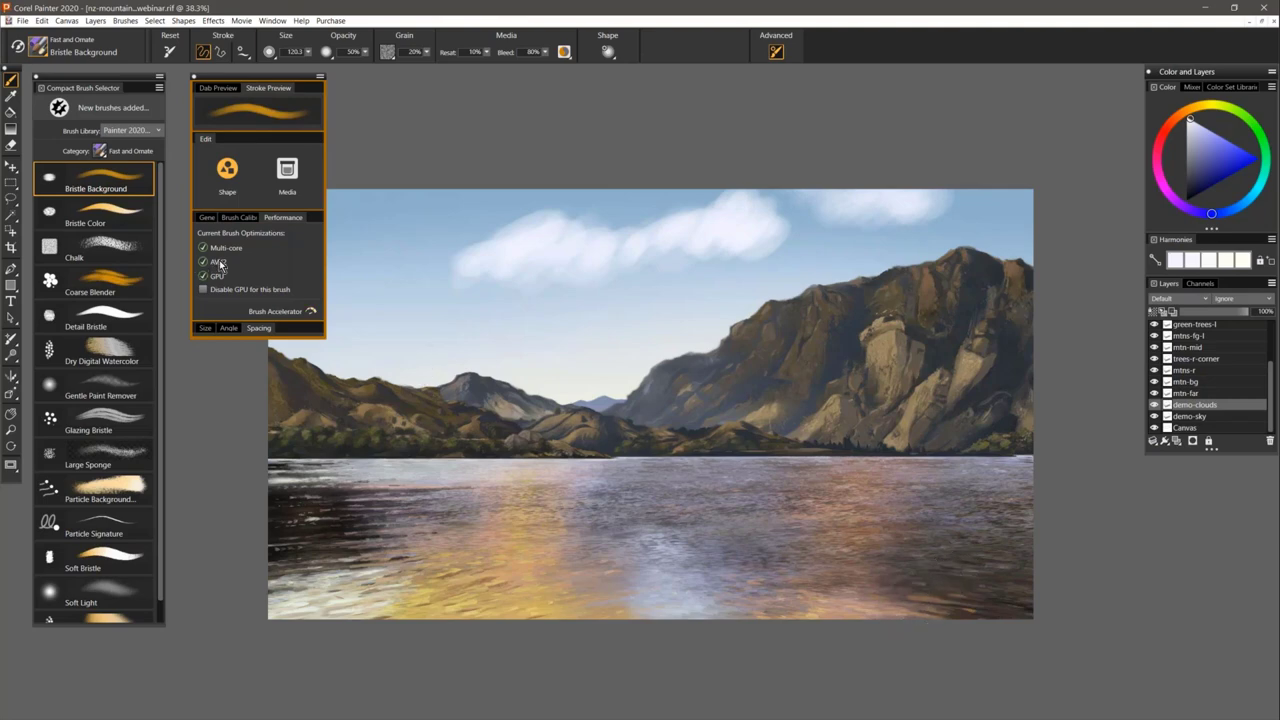
pyautogui.click(121, 212)
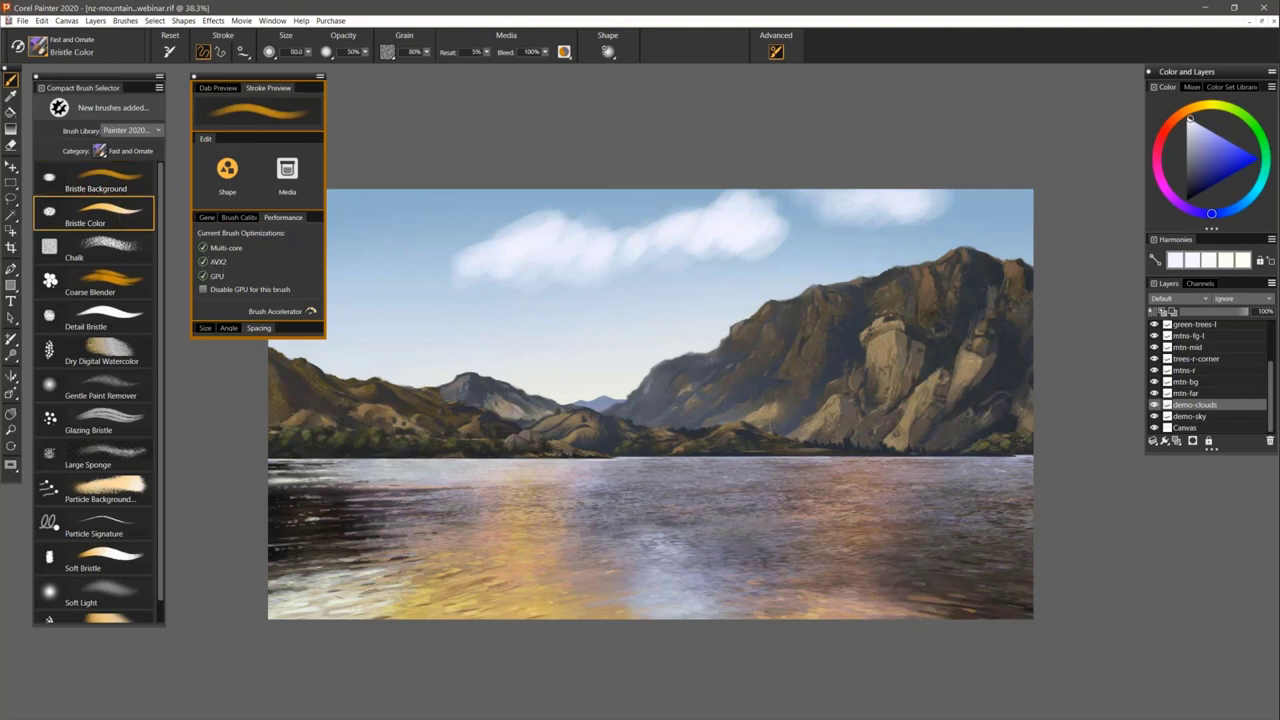
pyautogui.click(276, 326)
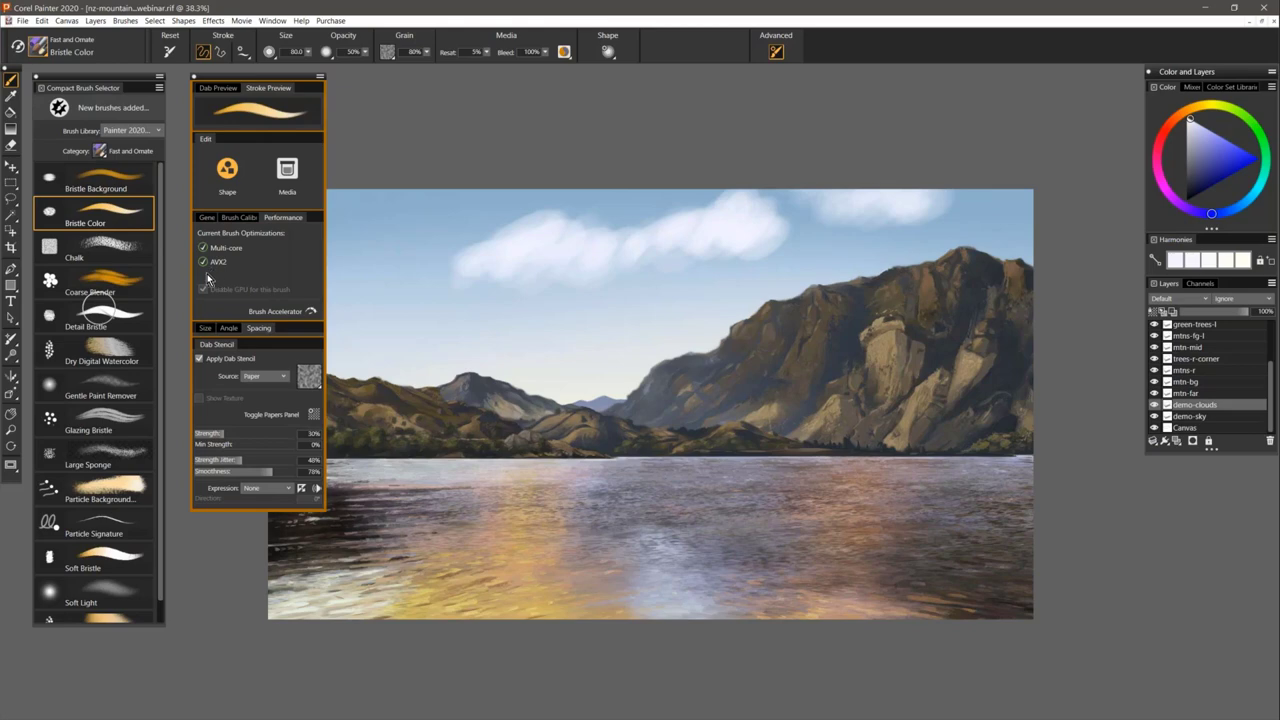
pyautogui.moveTo(410, 225)
pyautogui.mouseDown()
pyautogui.moveTo(394, 234)
pyautogui.moveTo(455, 200)
pyautogui.moveTo(411, 200)
pyautogui.moveTo(395, 240)
pyautogui.moveTo(430, 248)
pyautogui.mouseUp()
pyautogui.moveTo(478, 210); pyautogui.dragTo(515, 198)
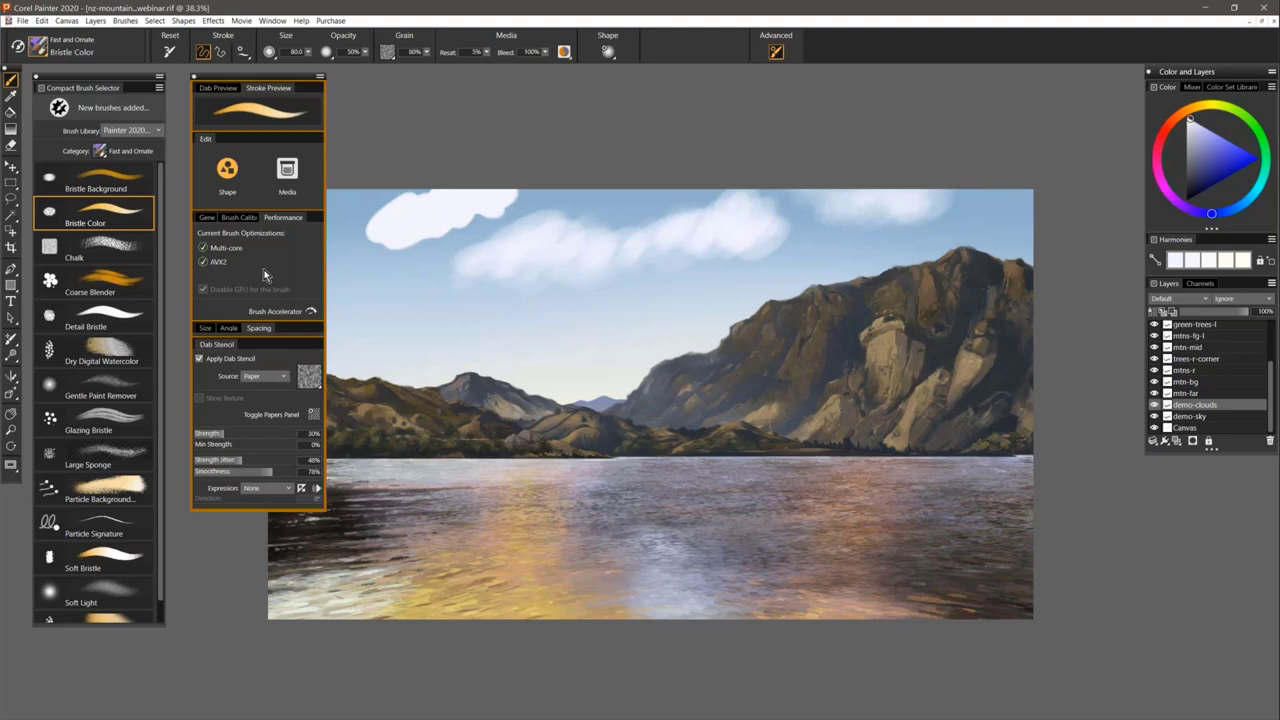
# Search the brush library for "gpu" and browse the matching brushes.
pyautogui.click(273, 21)
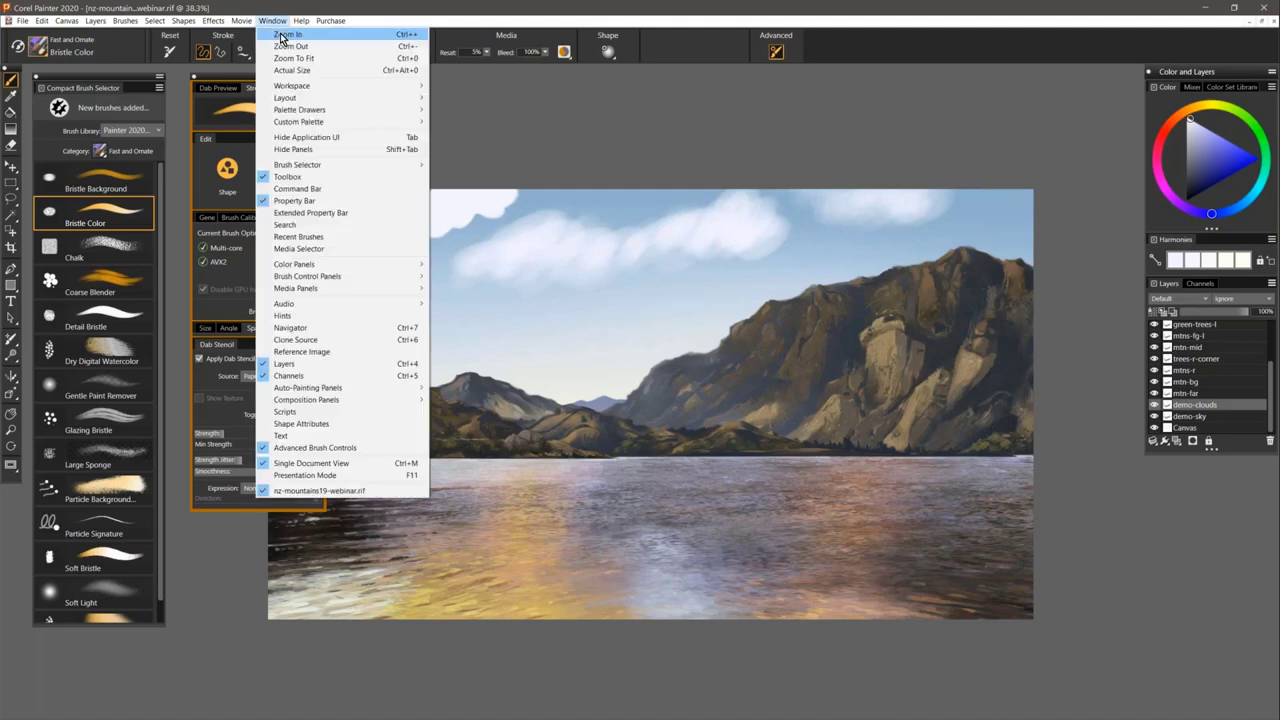
pyautogui.click(302, 235)
pyautogui.moveTo(475, 64); pyautogui.dragTo(466, 78)
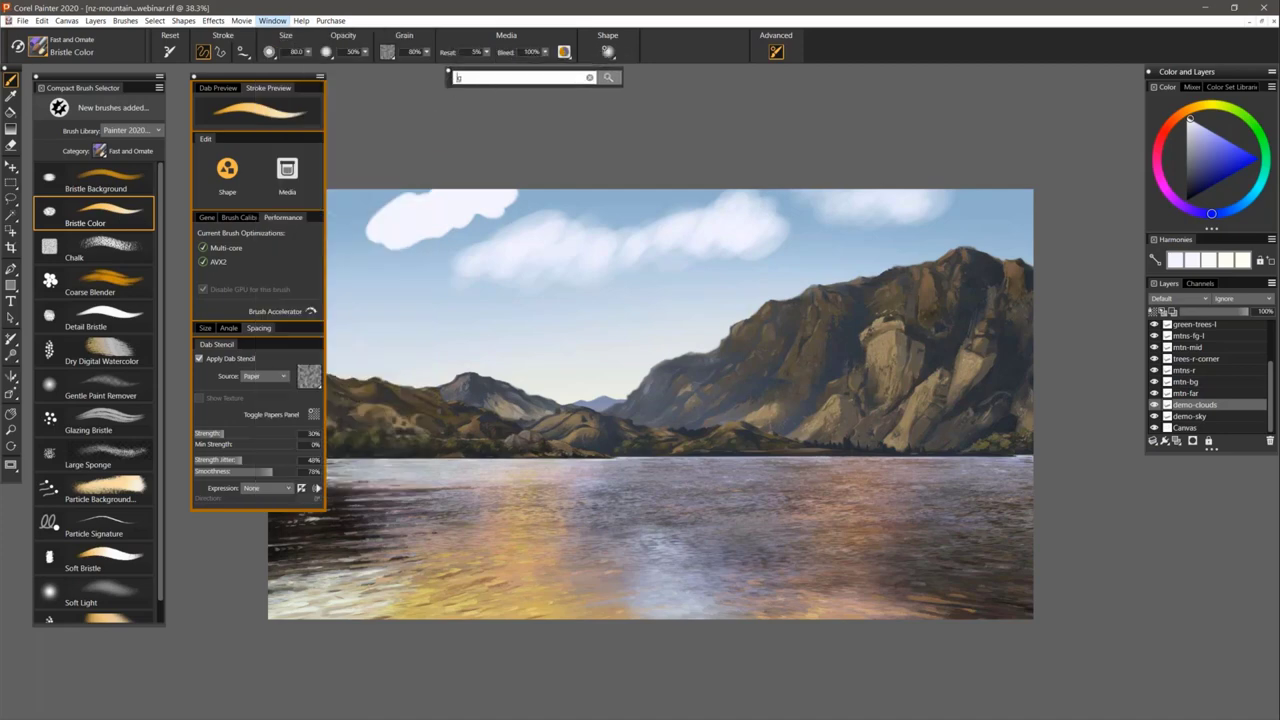
pyautogui.write('gpu')
pyautogui.press('Return')
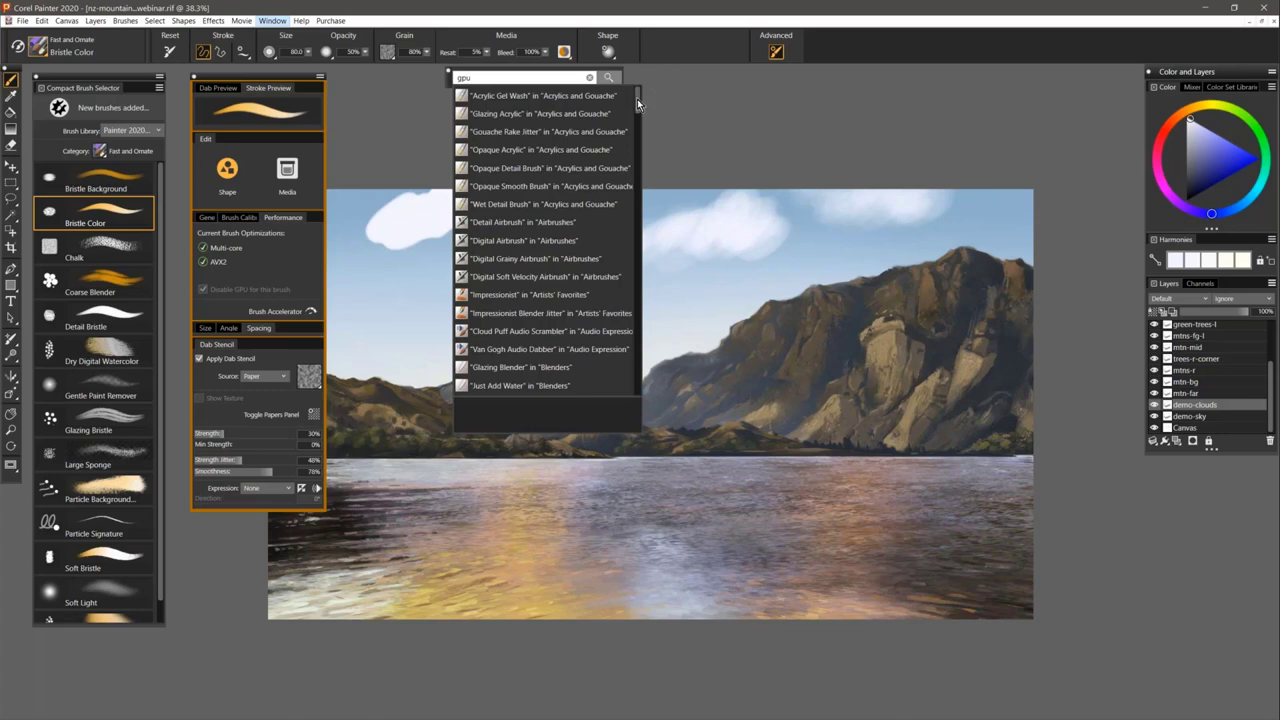
pyautogui.moveTo(637, 99)
pyautogui.mouseDown()
pyautogui.moveTo(637, 376)
pyautogui.moveTo(638, 128)
pyautogui.moveTo(686, 86)
pyautogui.mouseUp()
pyautogui.click(684, 92)
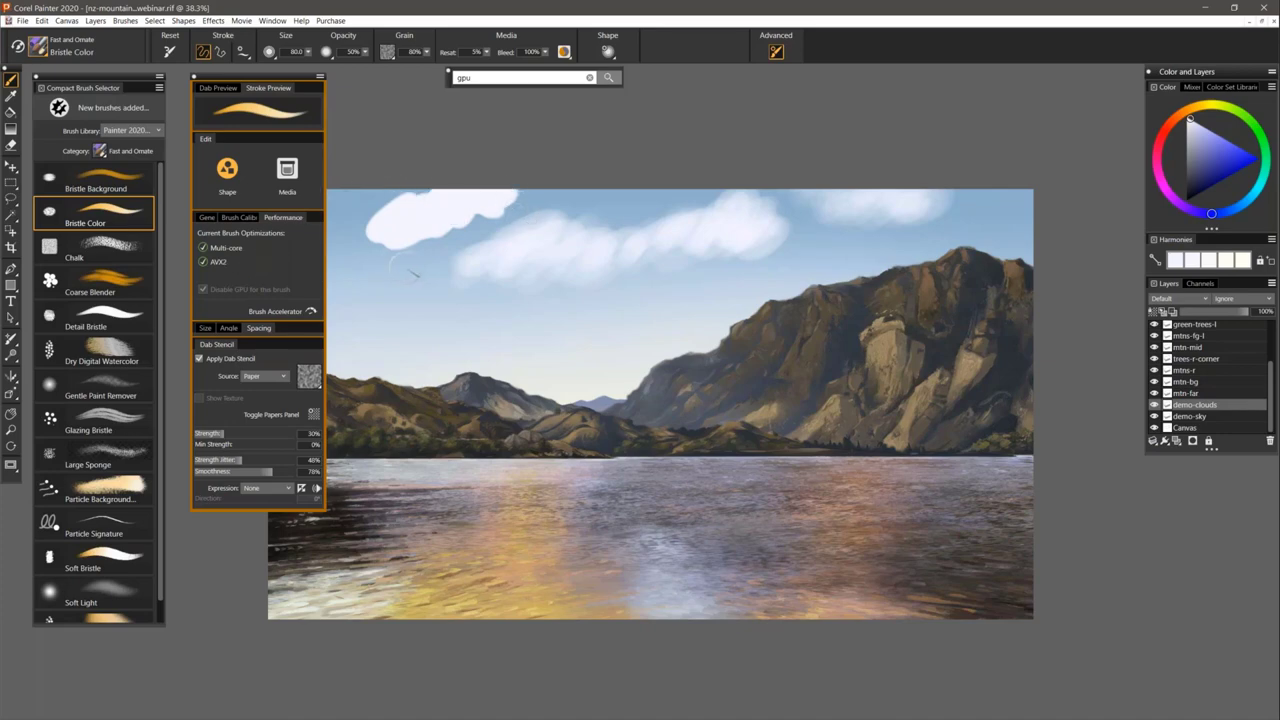
# Select the Digital Airbrush AR brush in the Rendering AR category and disable GPU support for it.
pyautogui.click(42, 48)
pyautogui.moveTo(136, 183); pyautogui.dragTo(136, 313)
pyautogui.click(67, 273)
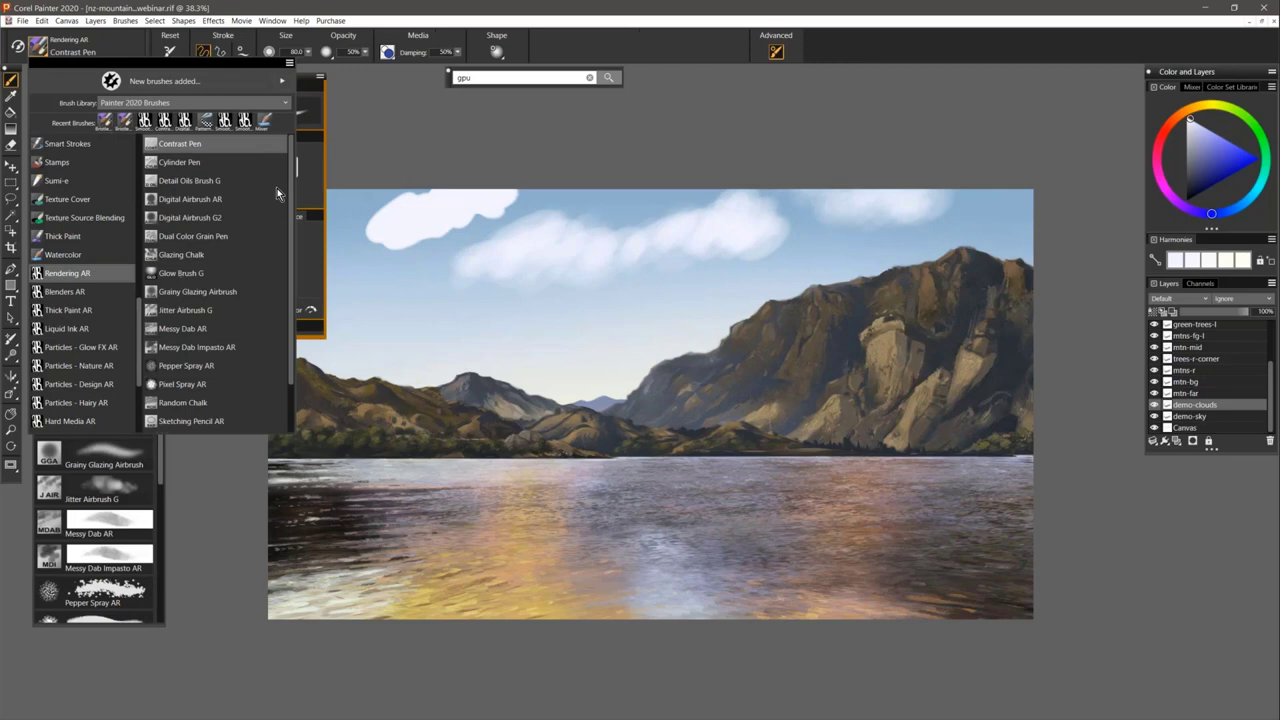
pyautogui.click(199, 199)
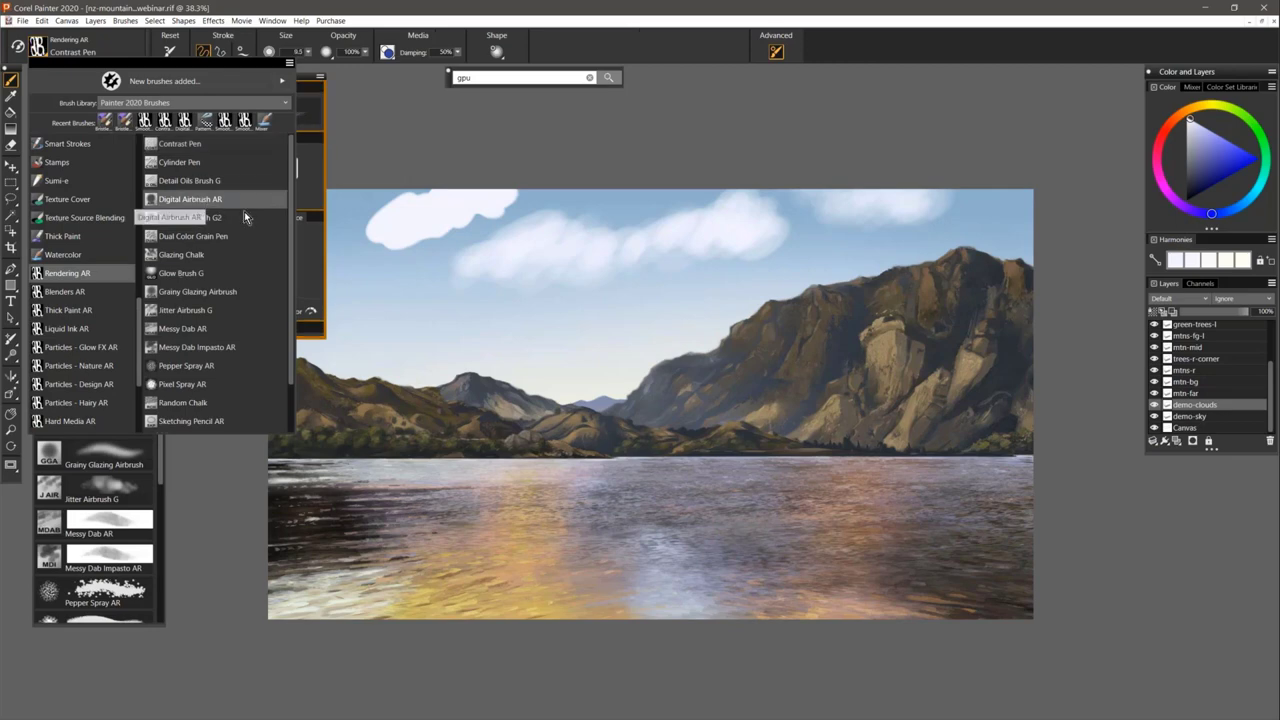
pyautogui.click(393, 131)
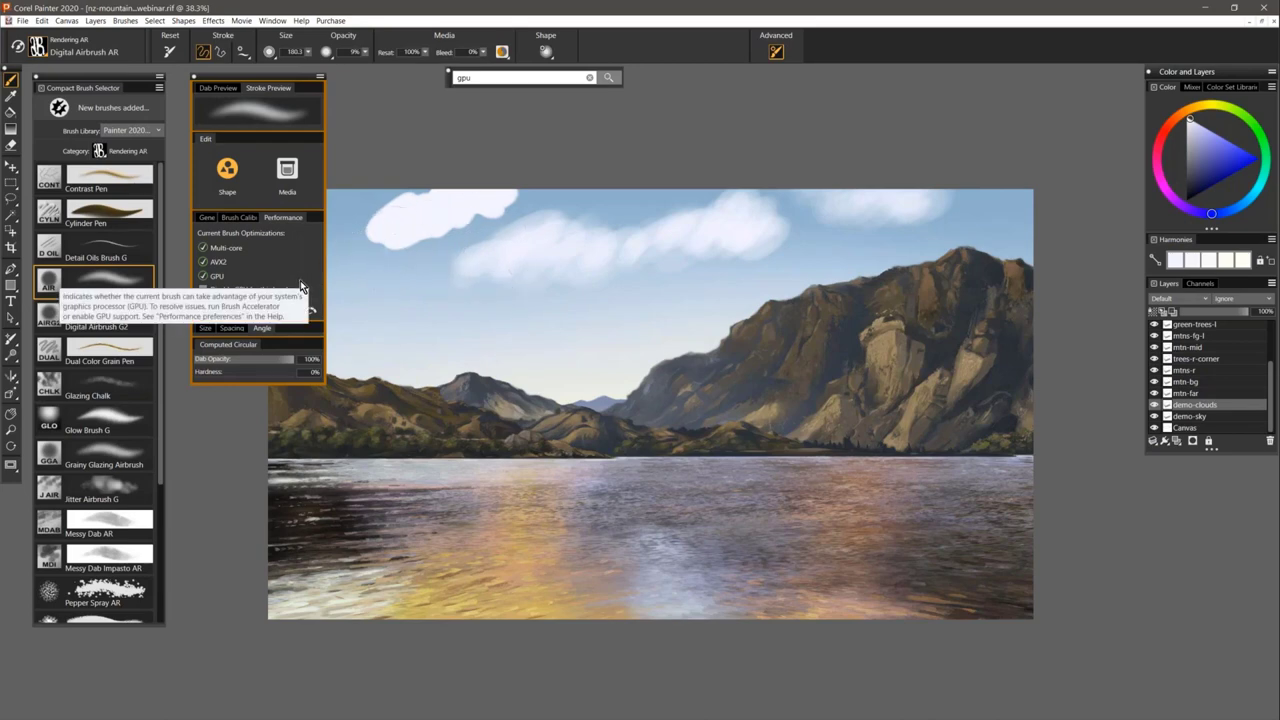
pyautogui.click(203, 290)
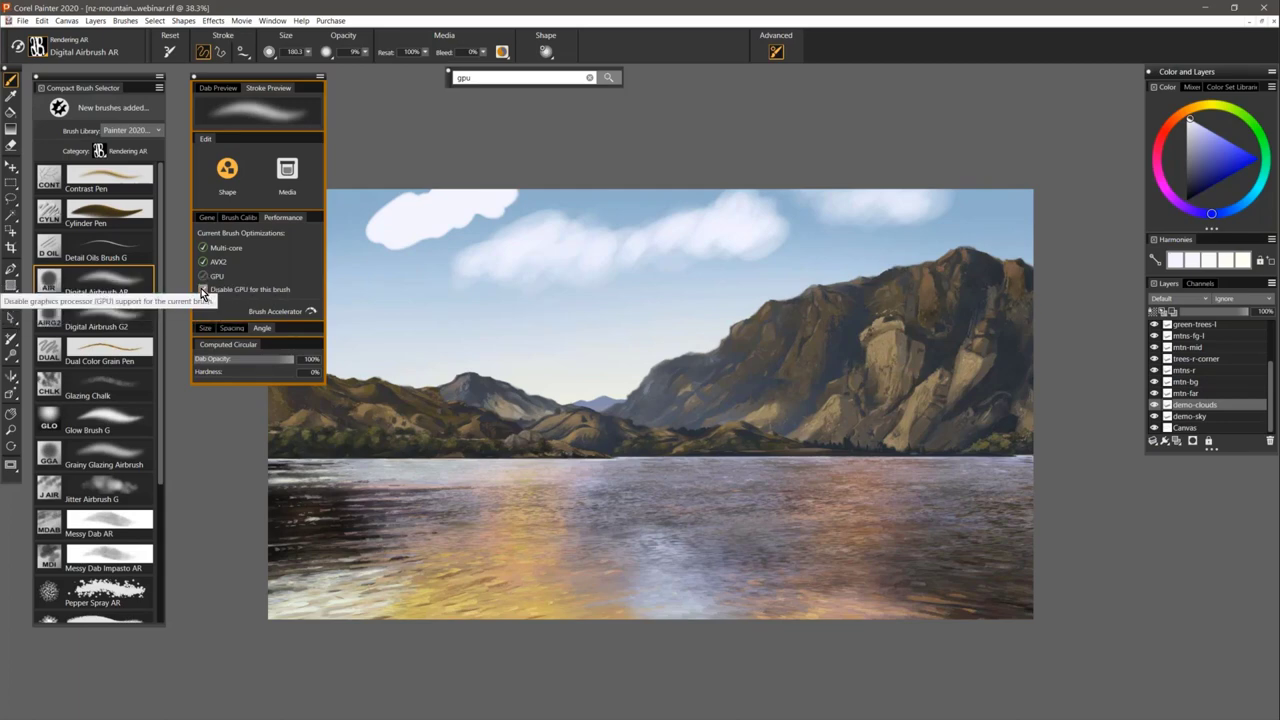
# Re-enable GPU support for the Digital Airbrush AR brush.
pyautogui.click(202, 288)
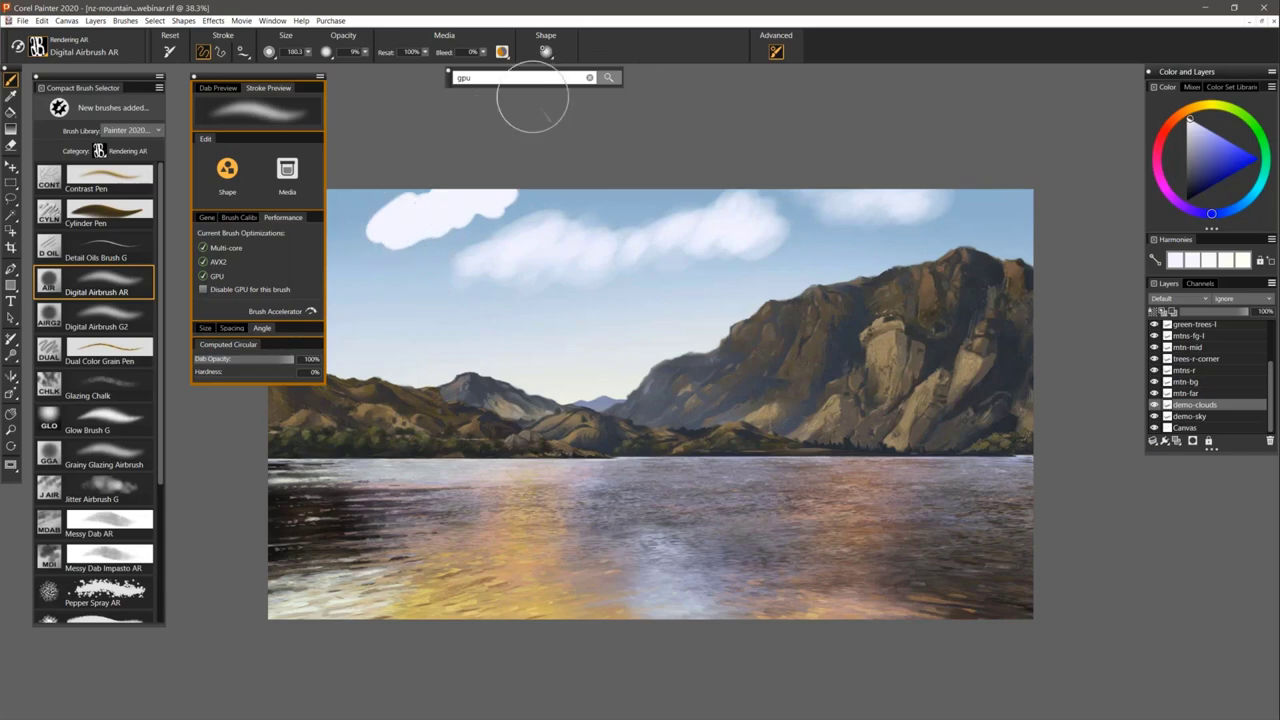
# Examine the brush's available Dab Type, Stroke Type and Method options in the General brush controls without changing them.
pyautogui.click(210, 218)
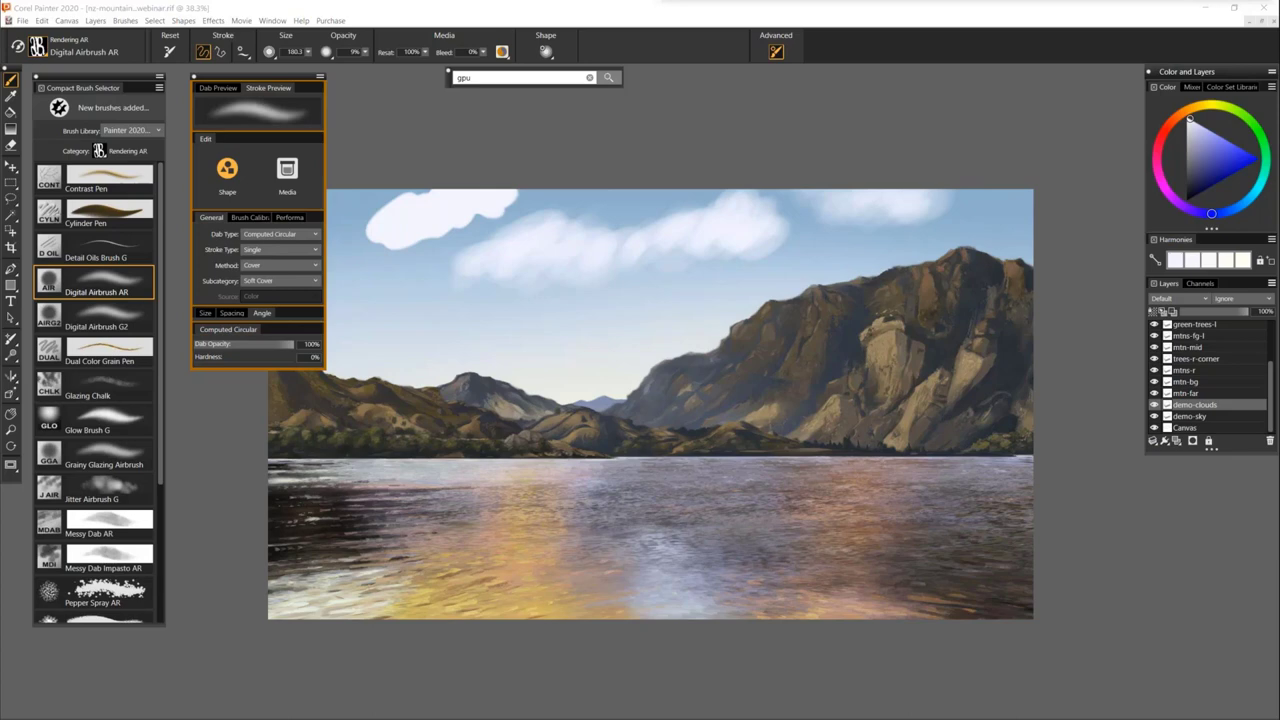
pyautogui.click(295, 233)
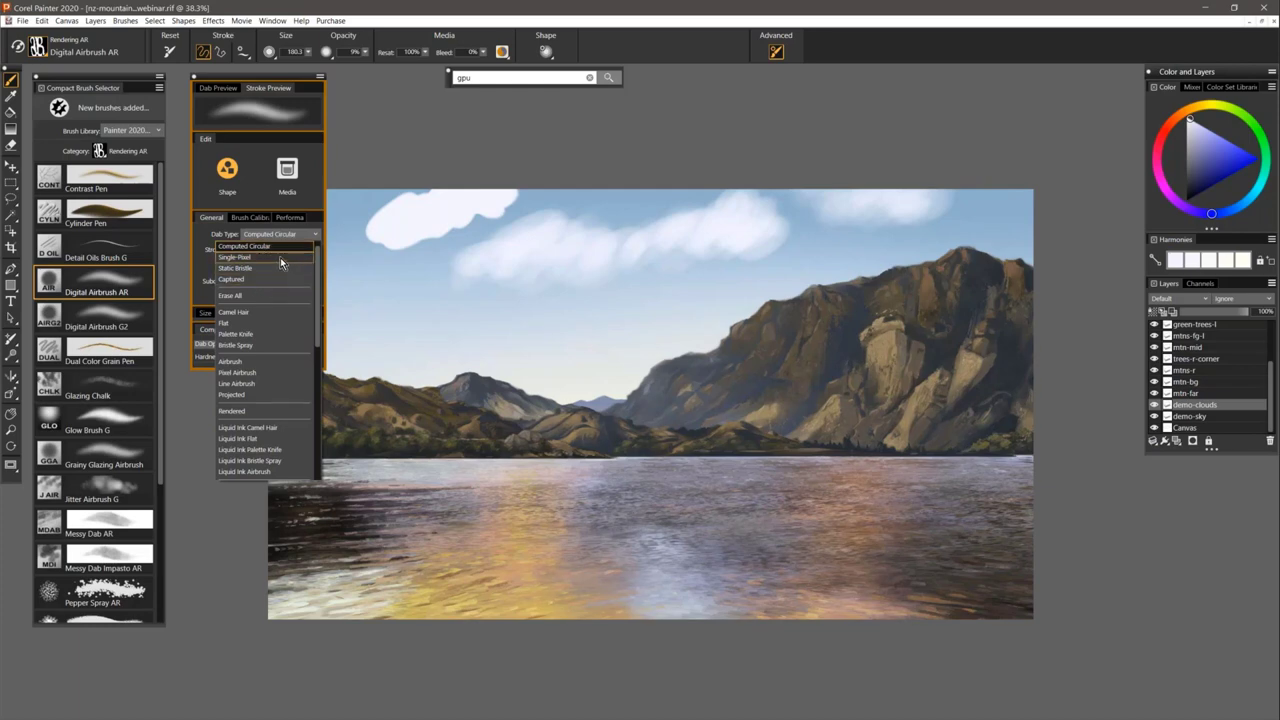
pyautogui.moveTo(317, 265); pyautogui.dragTo(317, 252)
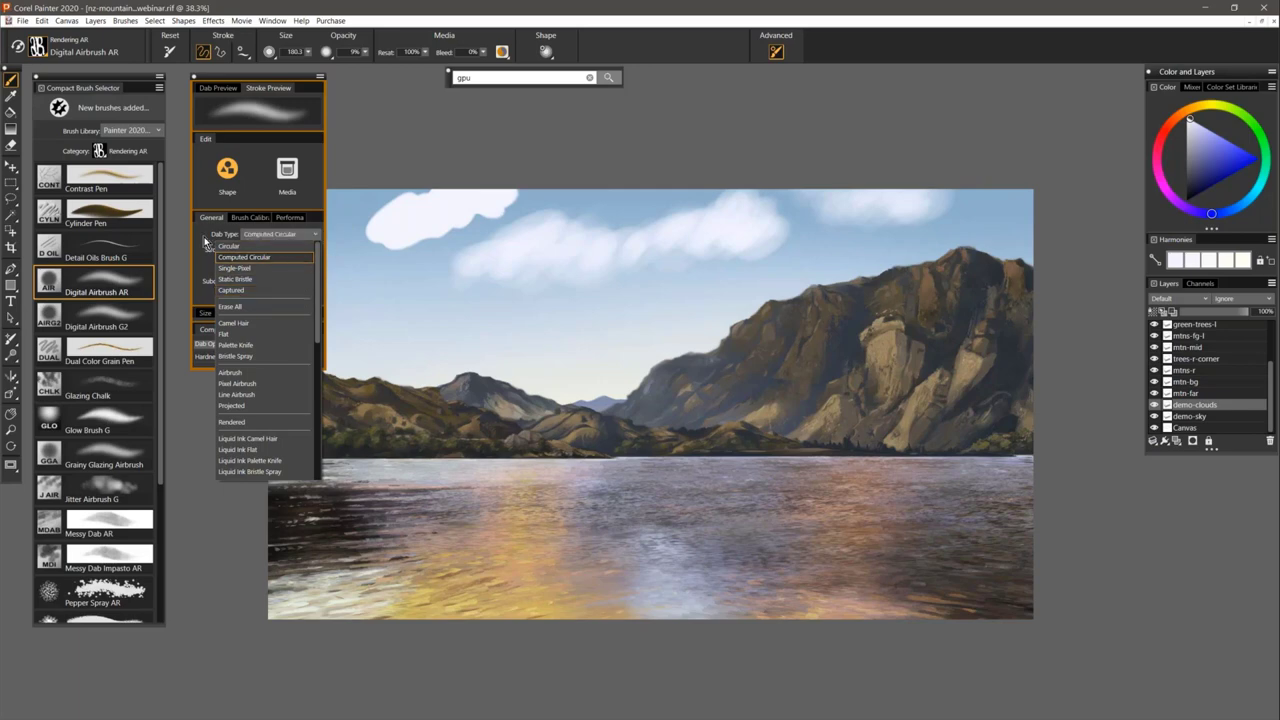
pyautogui.click(273, 252)
pyautogui.click(274, 252)
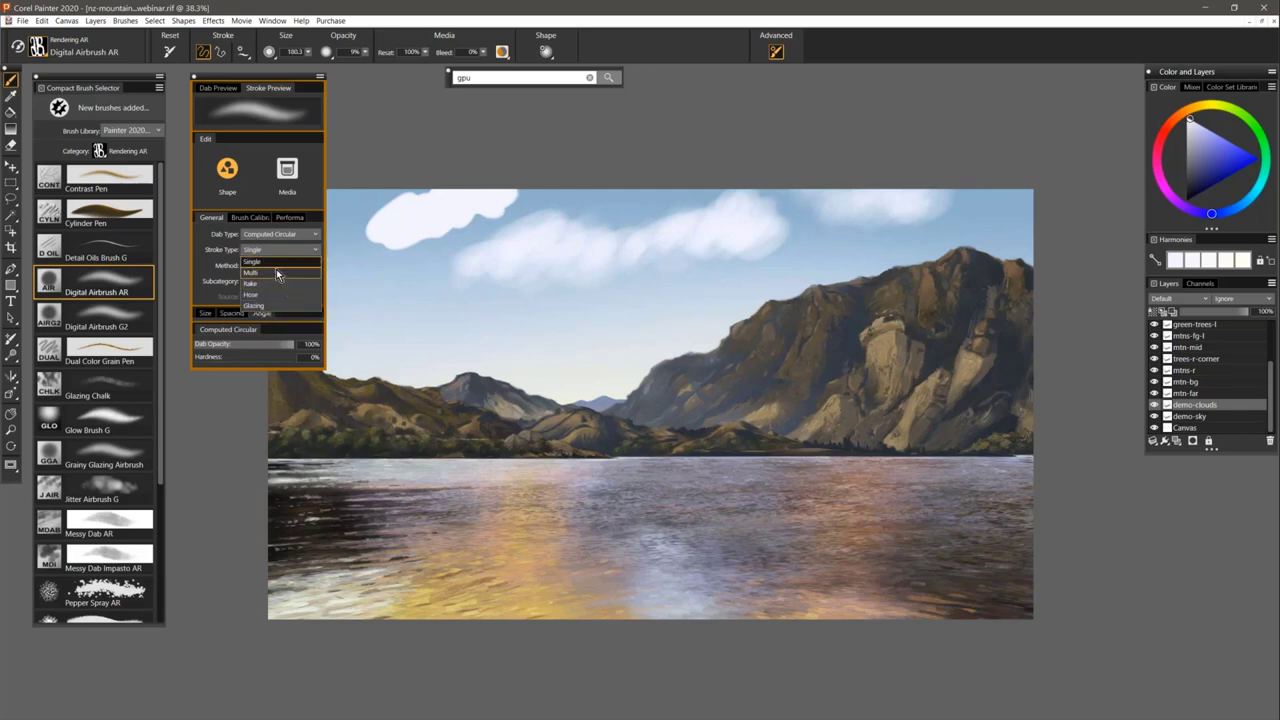
pyautogui.click(203, 268)
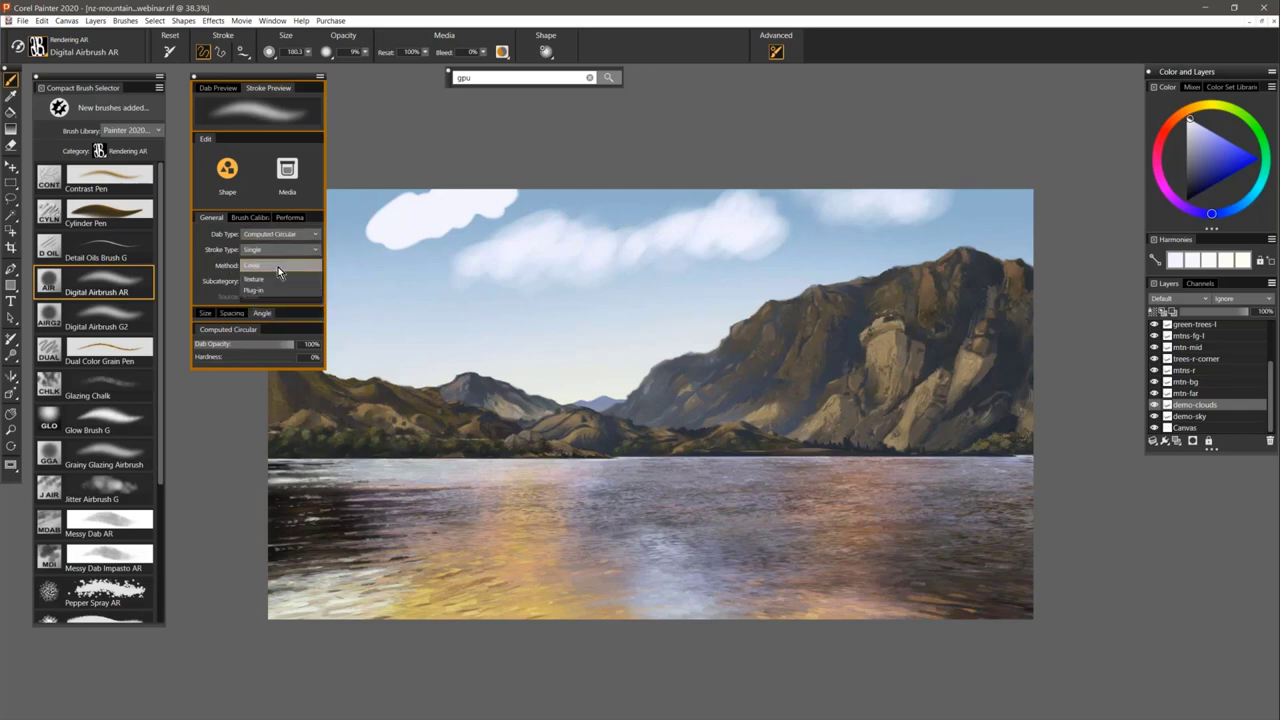
pyautogui.click(278, 266)
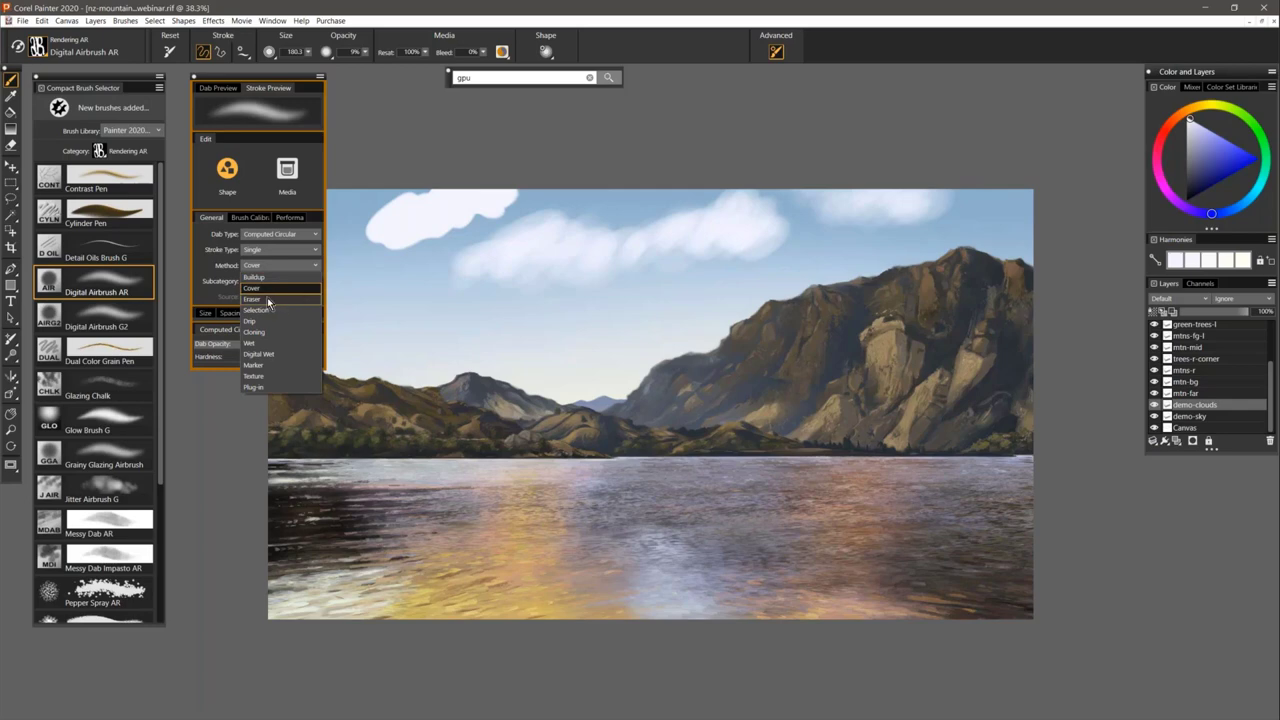
pyautogui.click(204, 299)
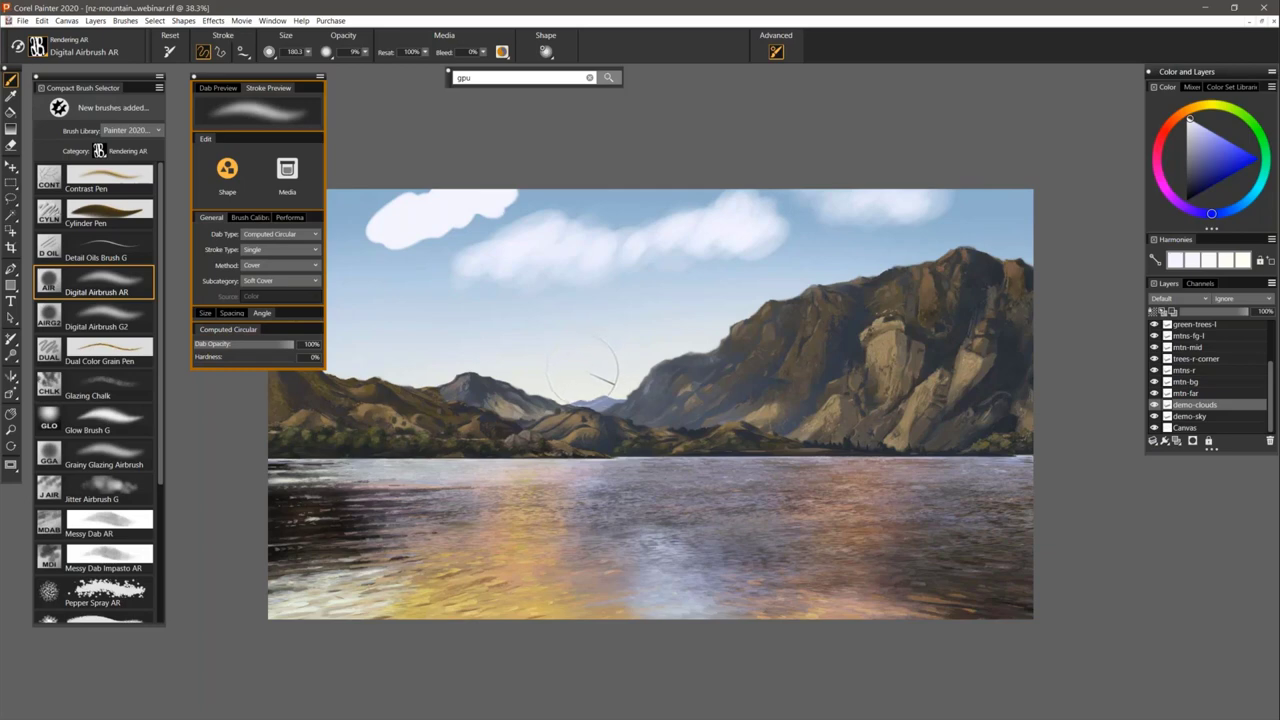
pyautogui.click(294, 234)
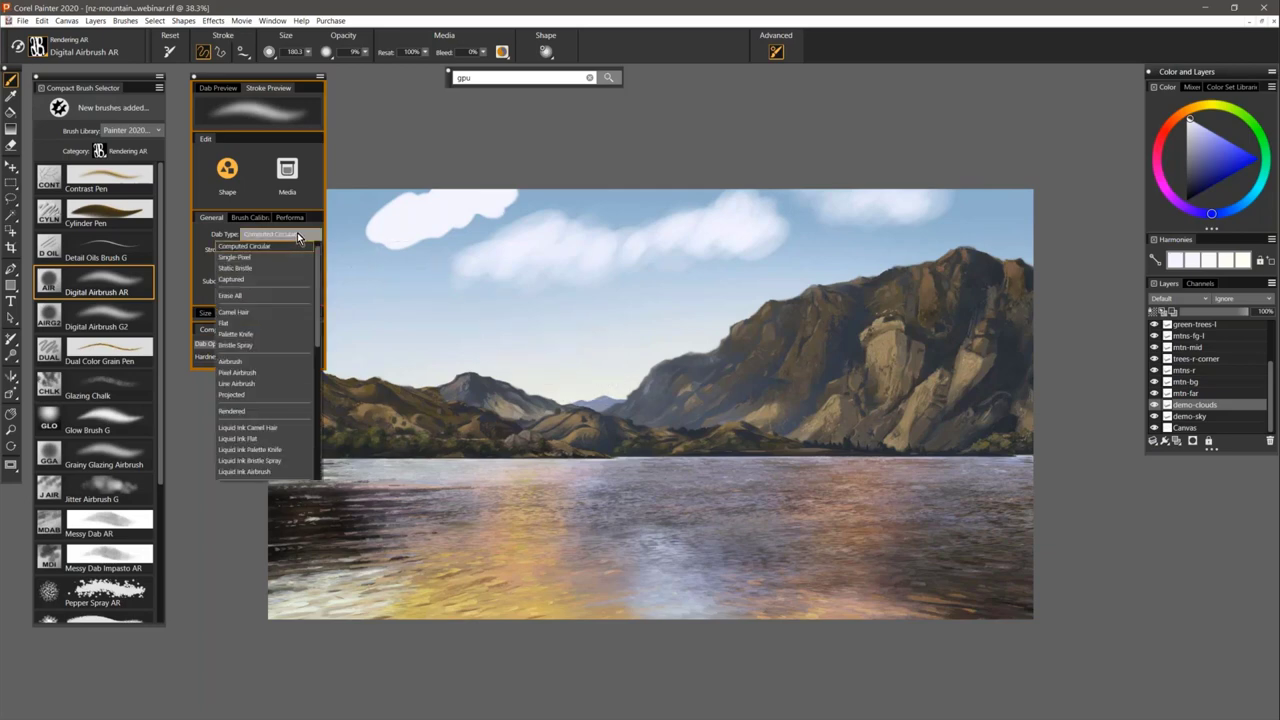
pyautogui.click(299, 231)
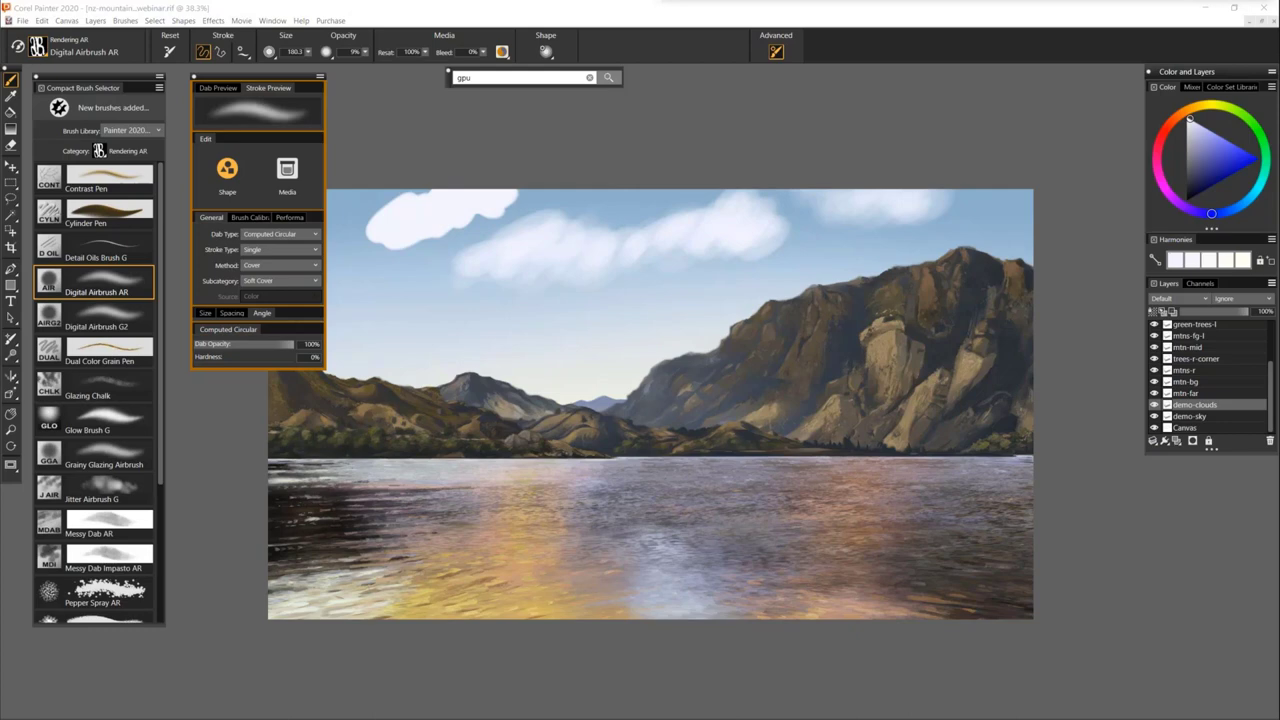
# Switch the interface to the Medium Monitor layout.
pyautogui.click(273, 21)
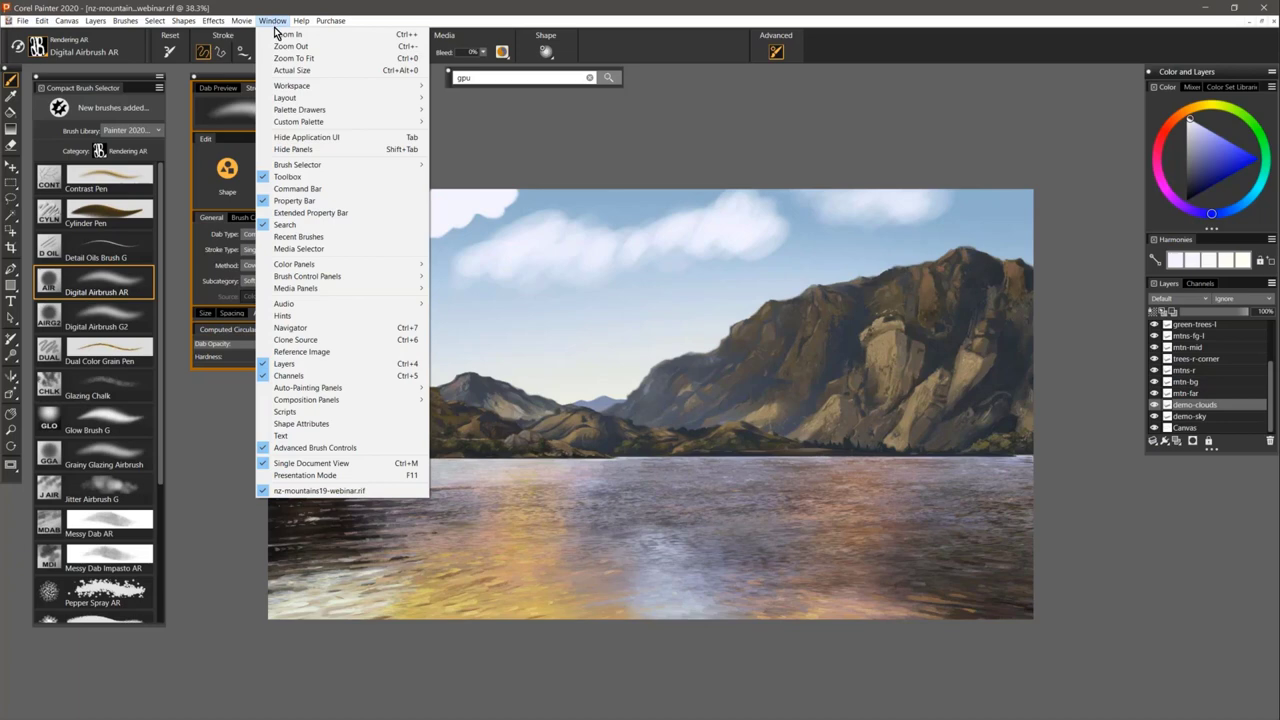
pyautogui.moveTo(370, 116)
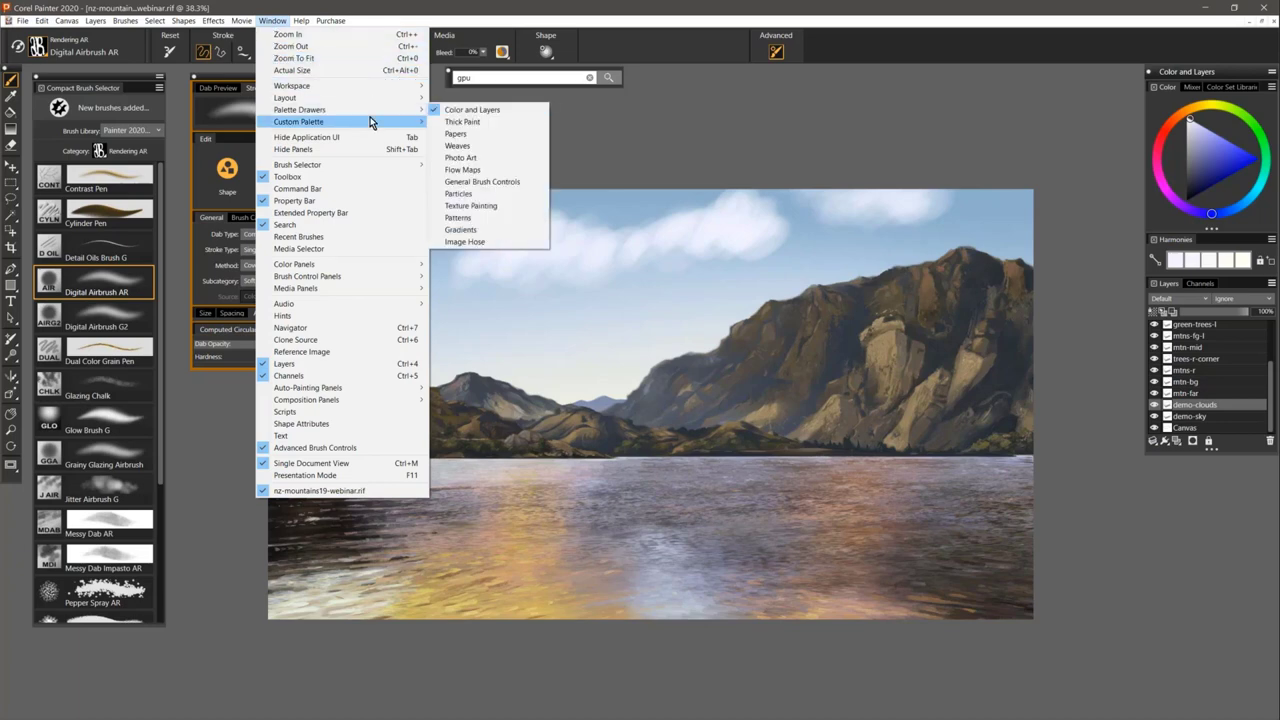
pyautogui.moveTo(350, 97)
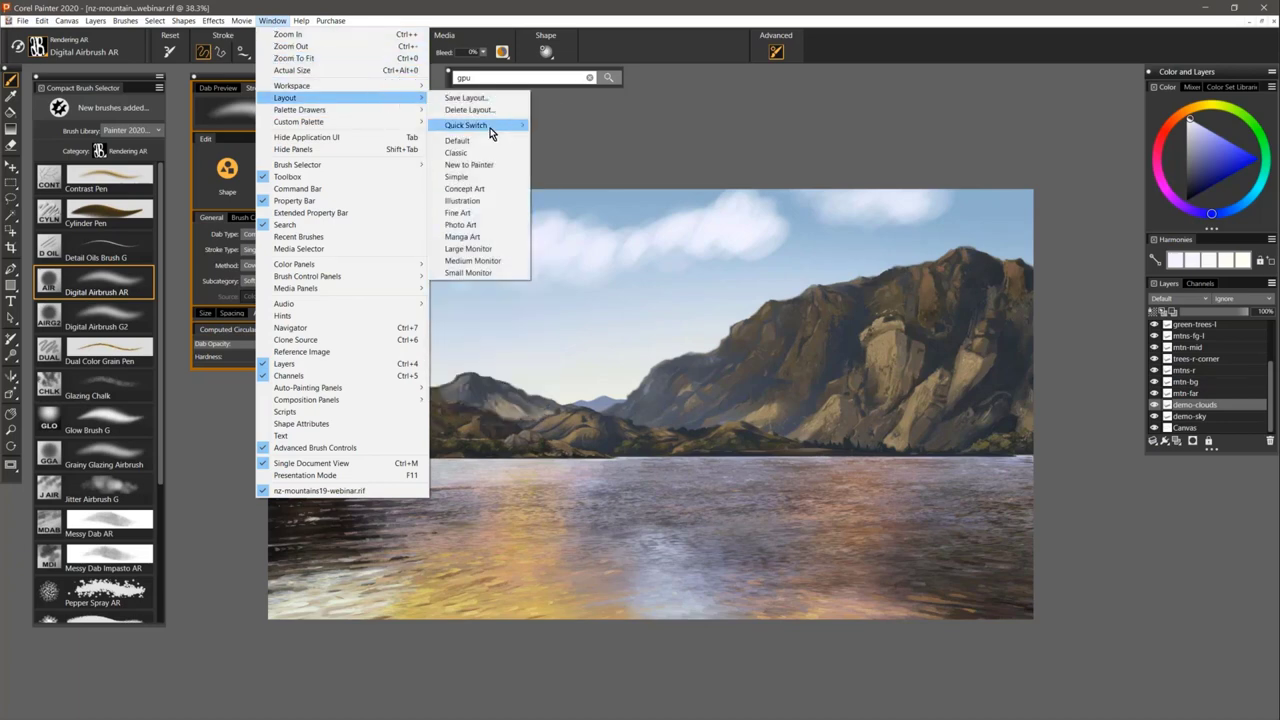
pyautogui.click(482, 262)
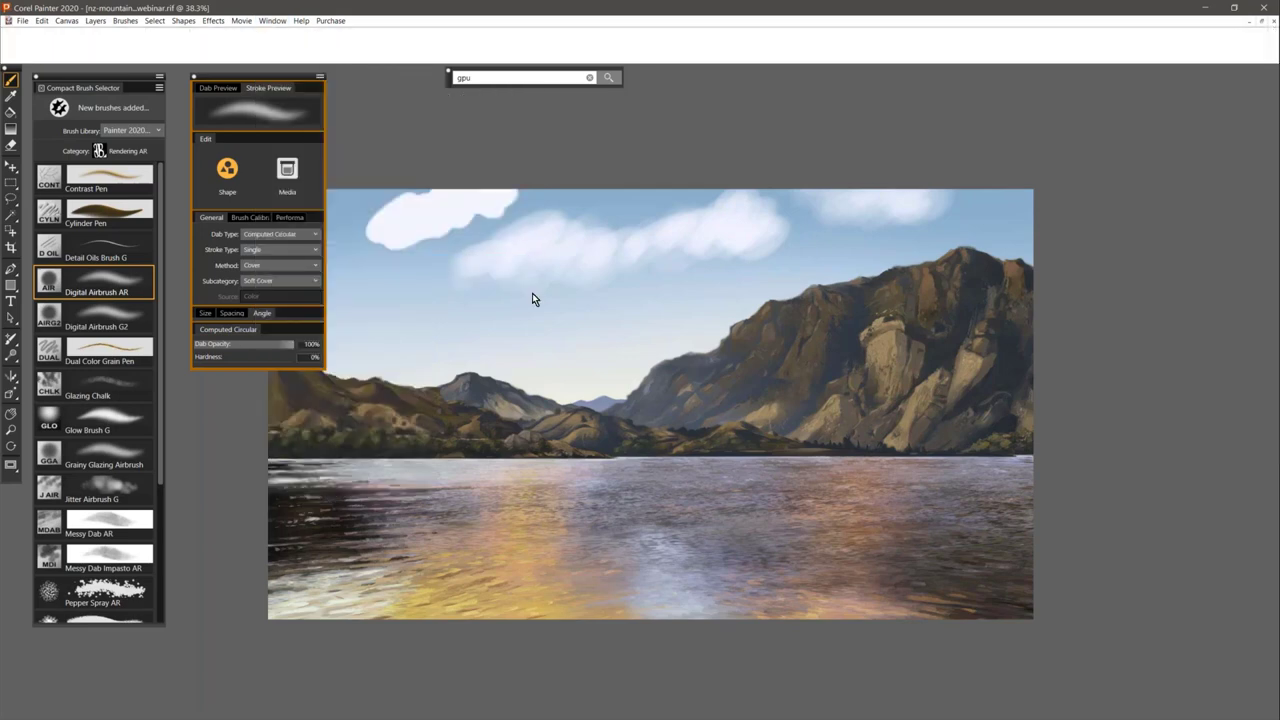
pyautogui.press('Tab')
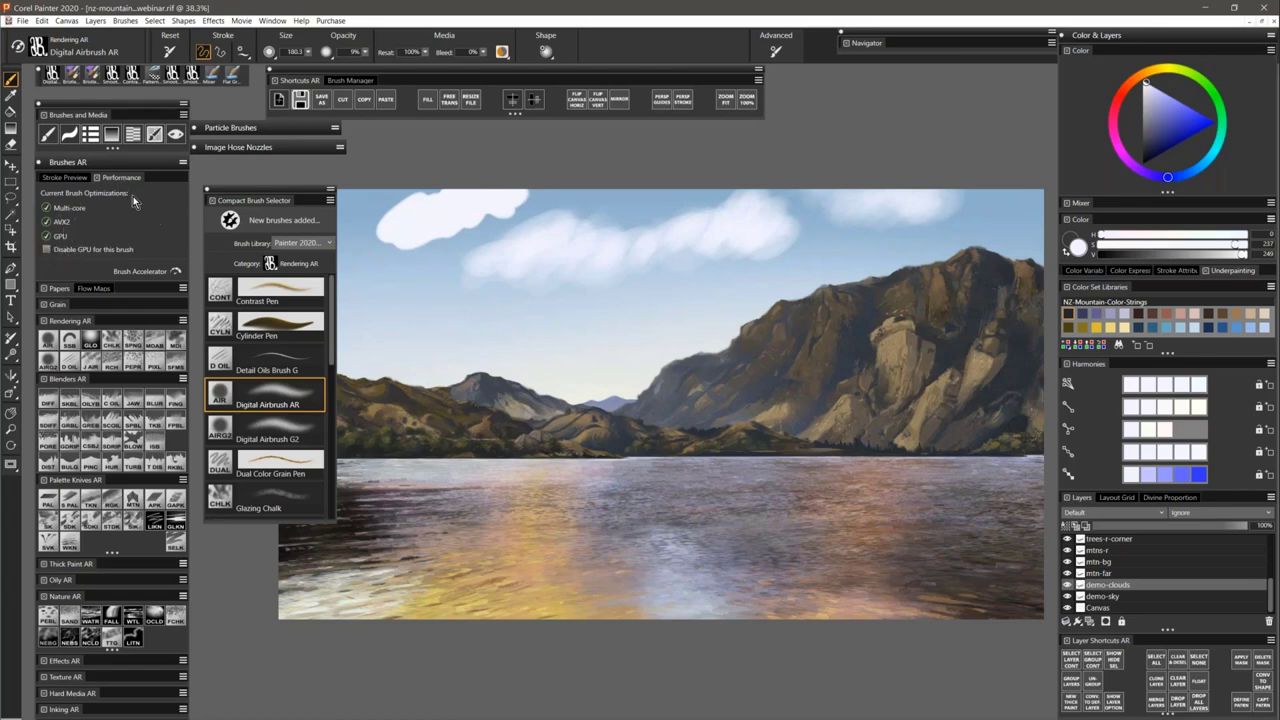
# Show the Stroke Preview in the Brushes AR palette and shift the Compact Brush Selector slightly up.
pyautogui.click(73, 178)
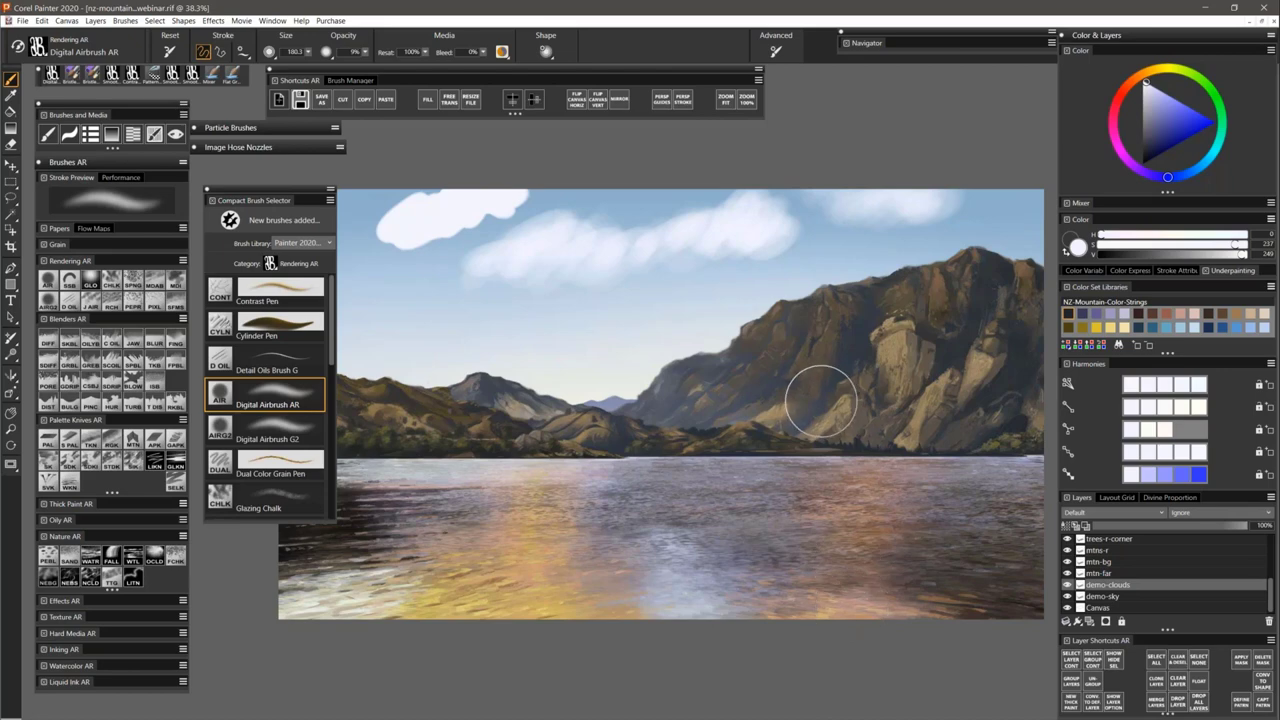
pyautogui.moveTo(285, 193); pyautogui.dragTo(297, 184)
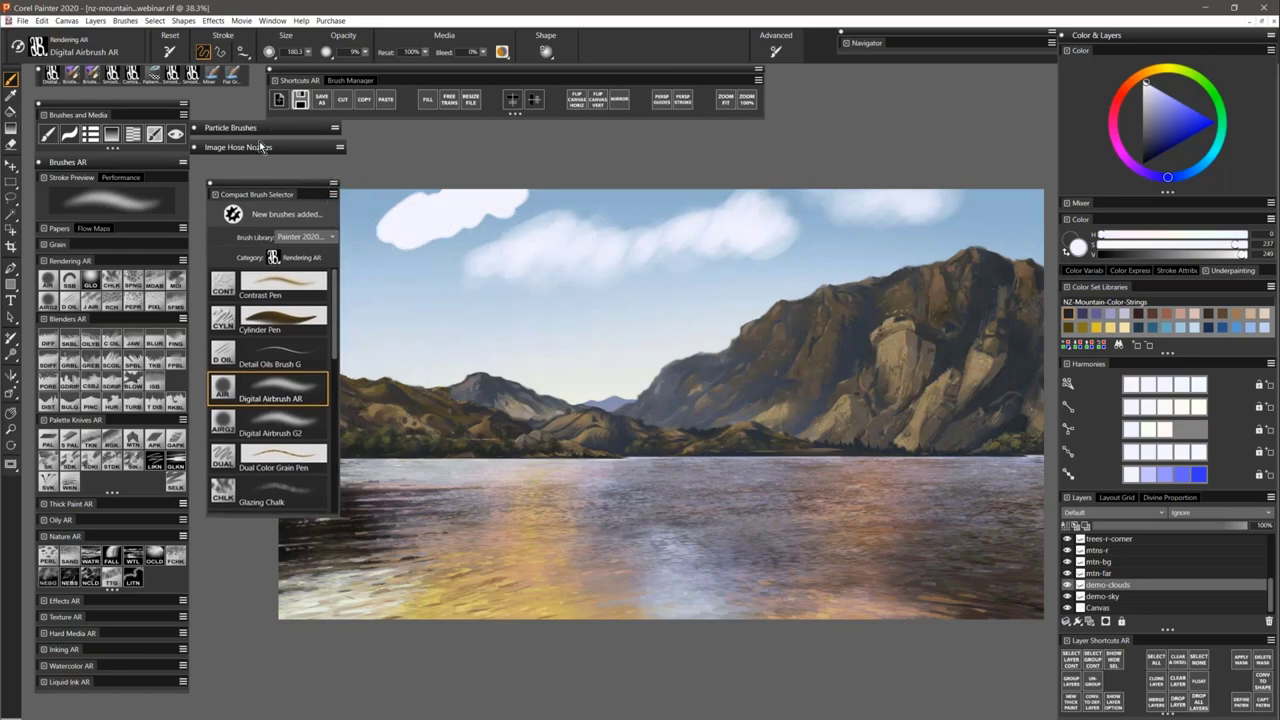
# Select Acrylic Gel Wash in the Acrylics and Gouache category and browse the category's variants.
pyautogui.click(38, 48)
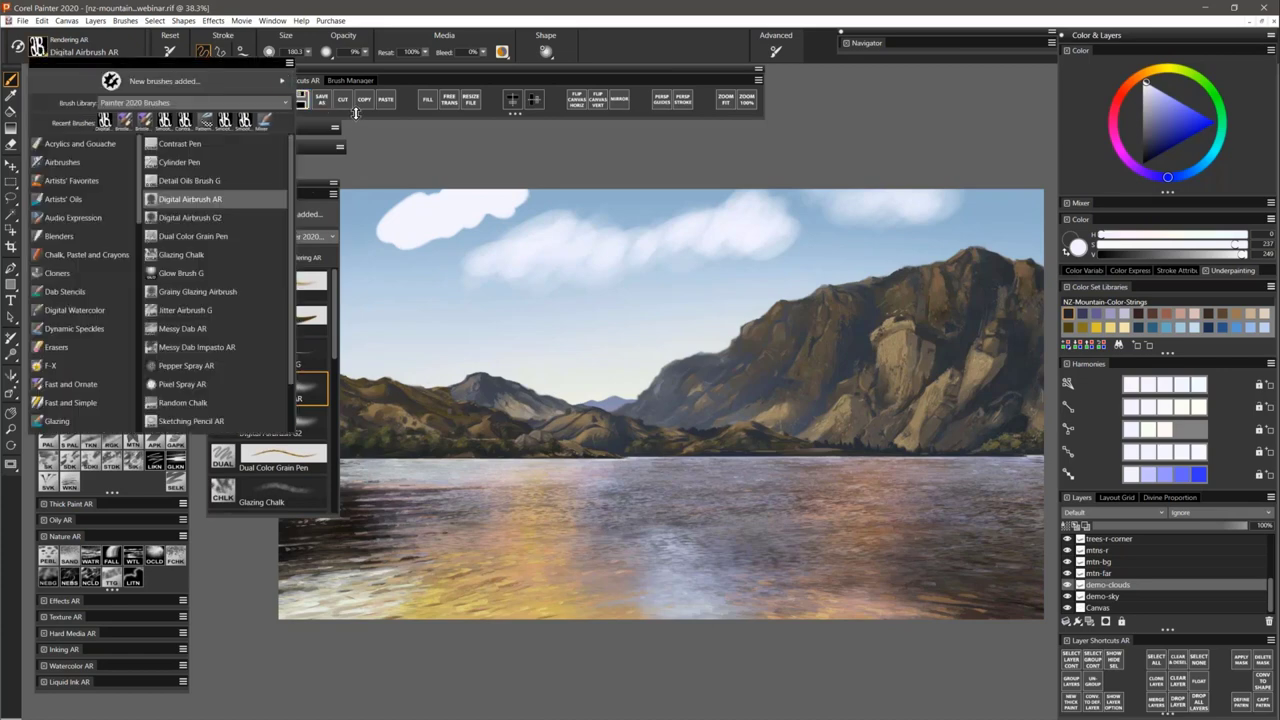
pyautogui.click(320, 195)
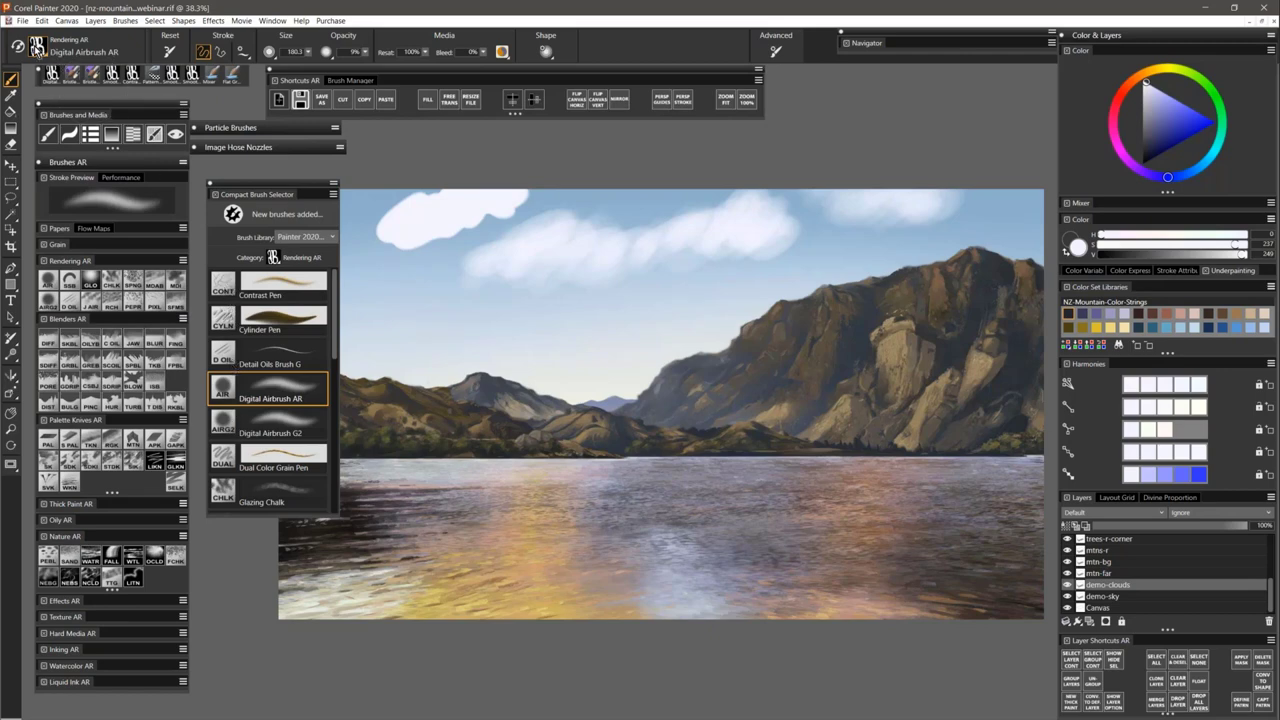
pyautogui.click(36, 47)
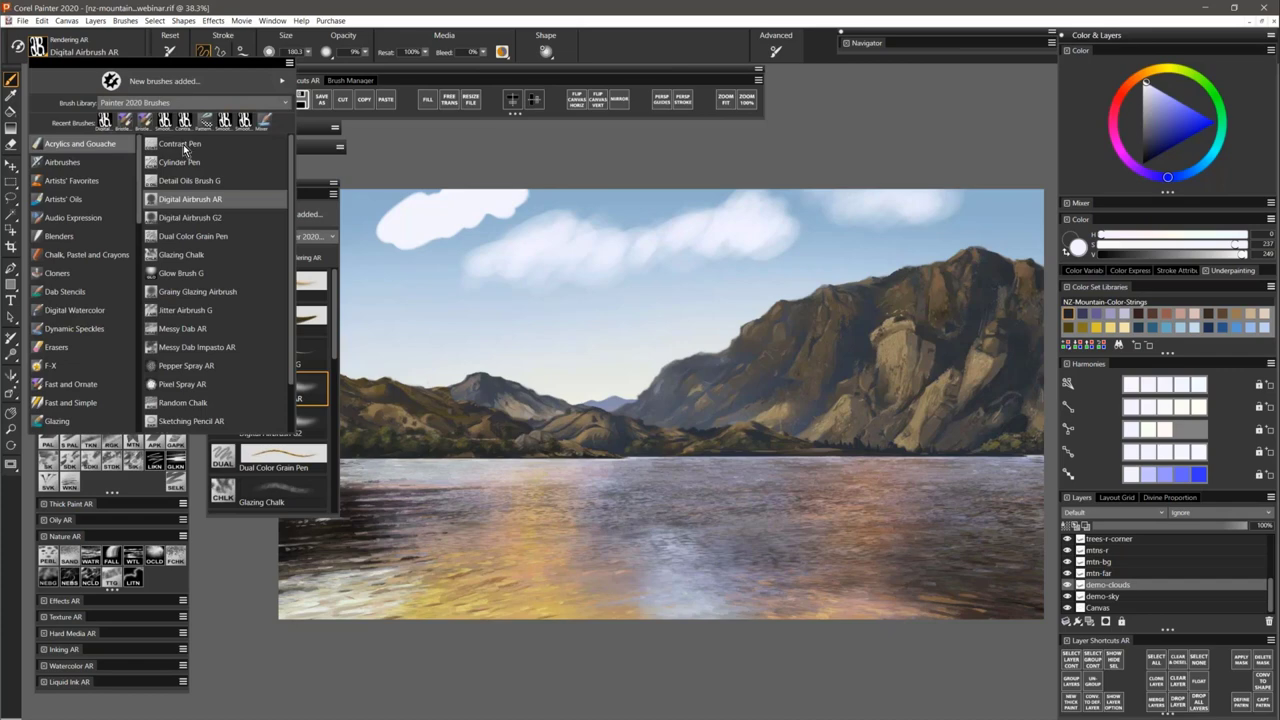
pyautogui.click(184, 148)
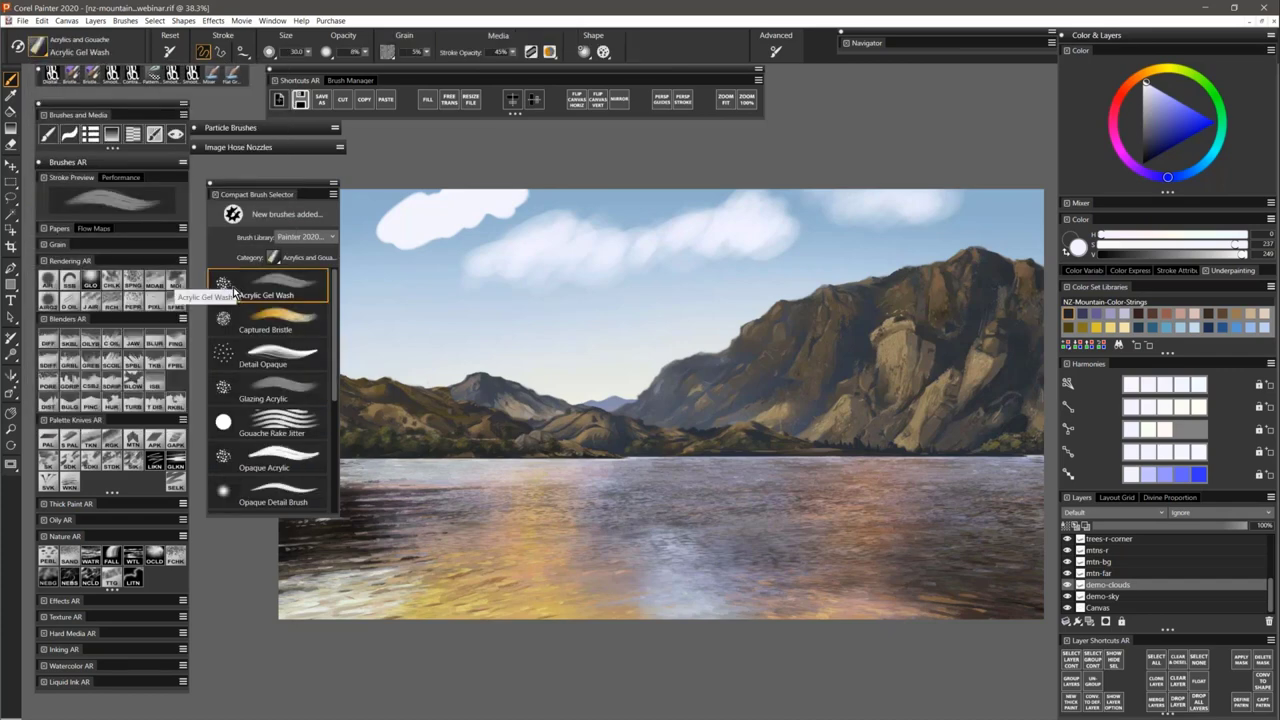
pyautogui.moveTo(332, 313); pyautogui.dragTo(334, 430)
# Select the Speckle Sticky Bristle brush in the Sargent category and look through the category's variants.
pyautogui.click(38, 46)
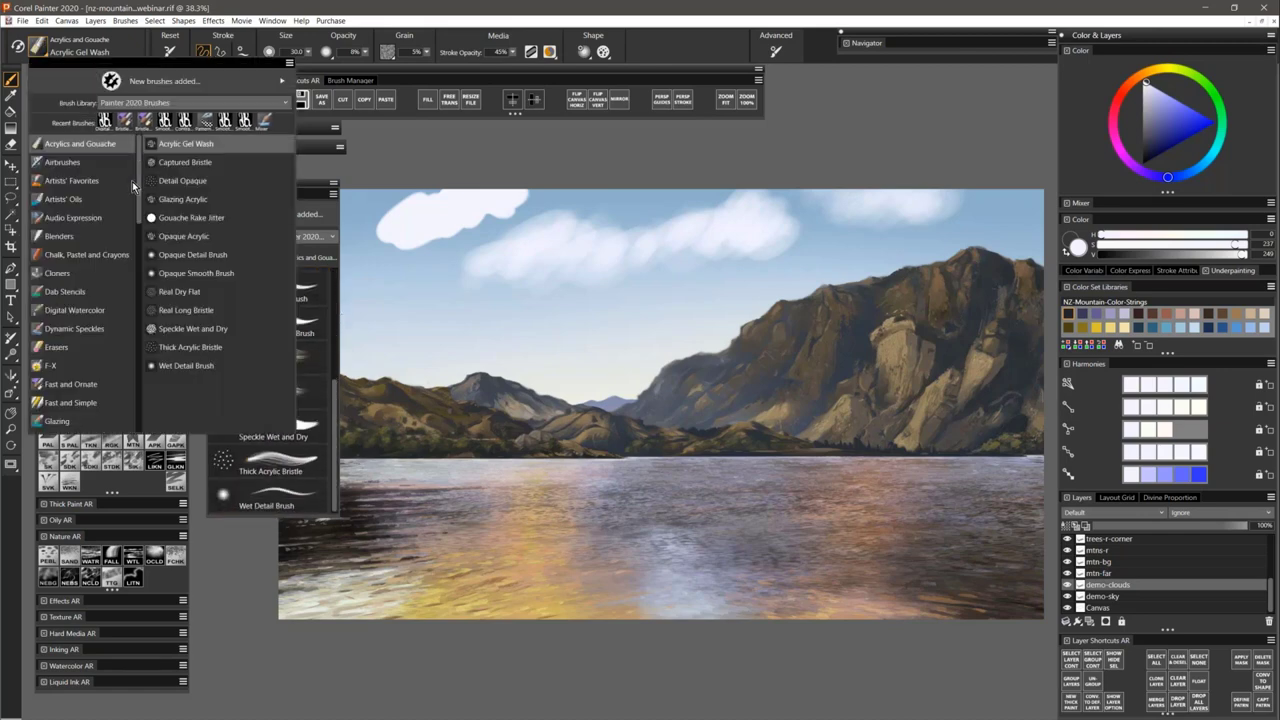
pyautogui.moveTo(137, 180); pyautogui.dragTo(141, 287)
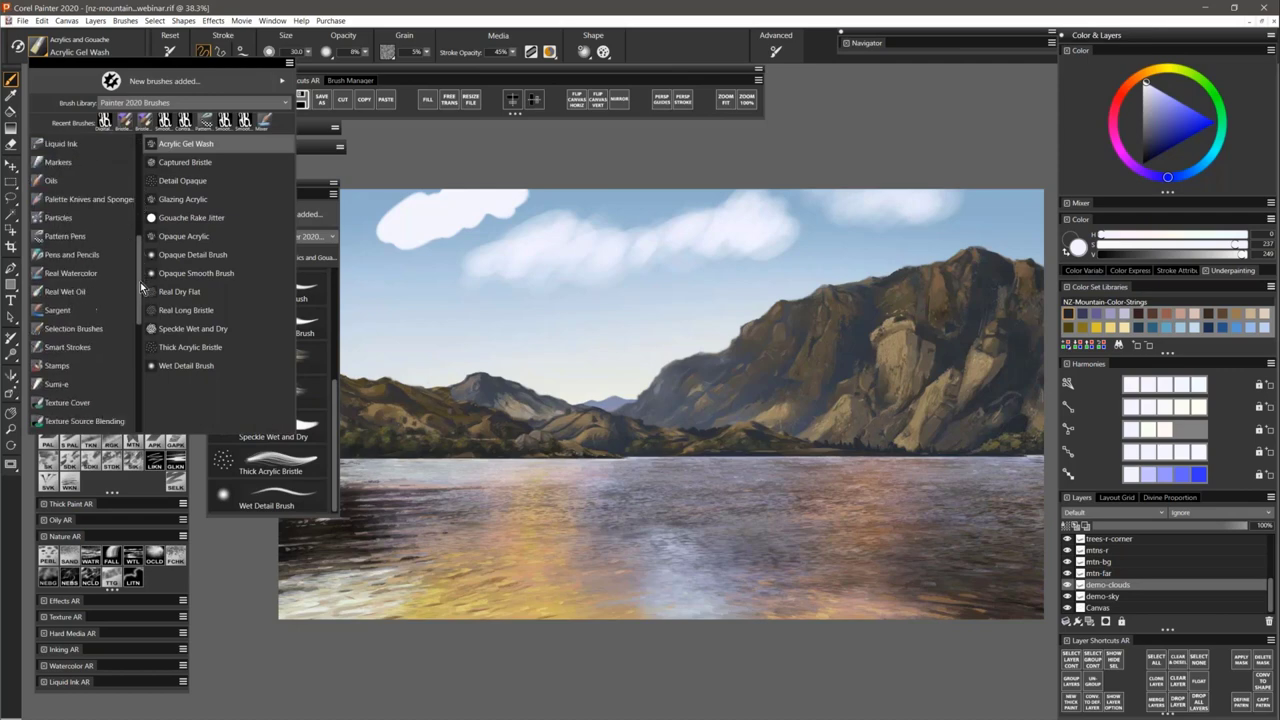
pyautogui.click(79, 309)
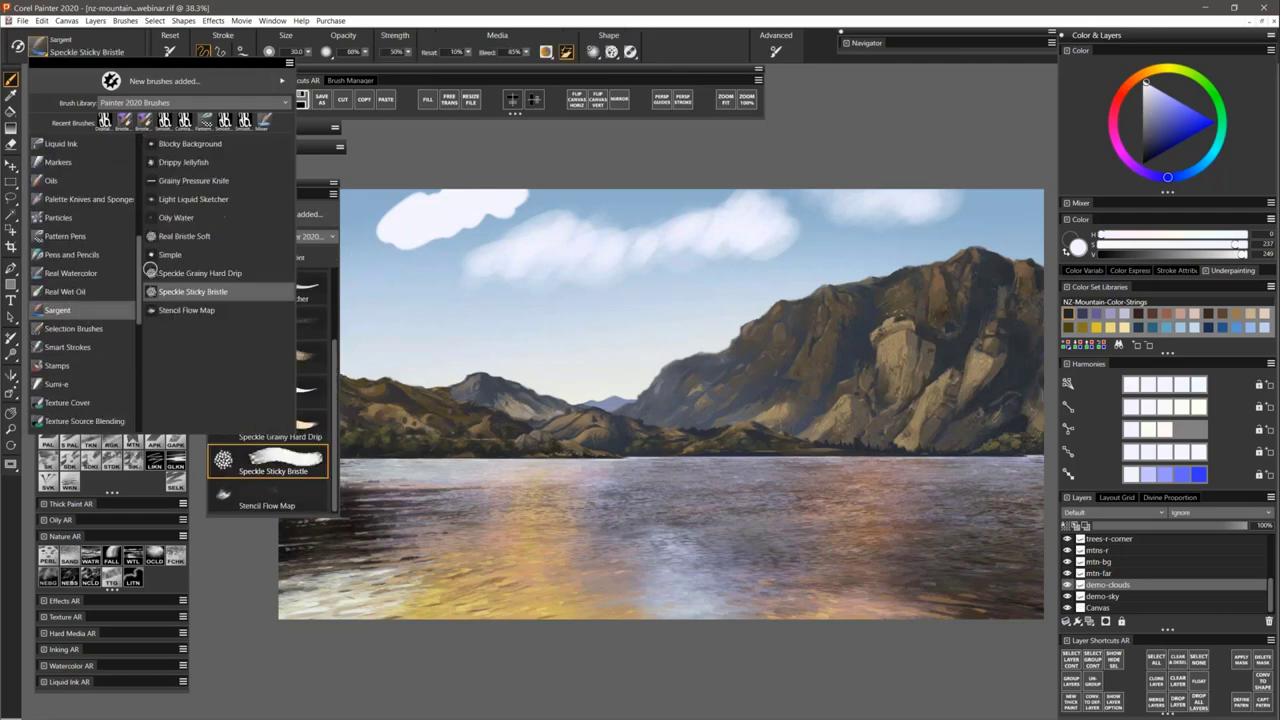
pyautogui.click(230, 290)
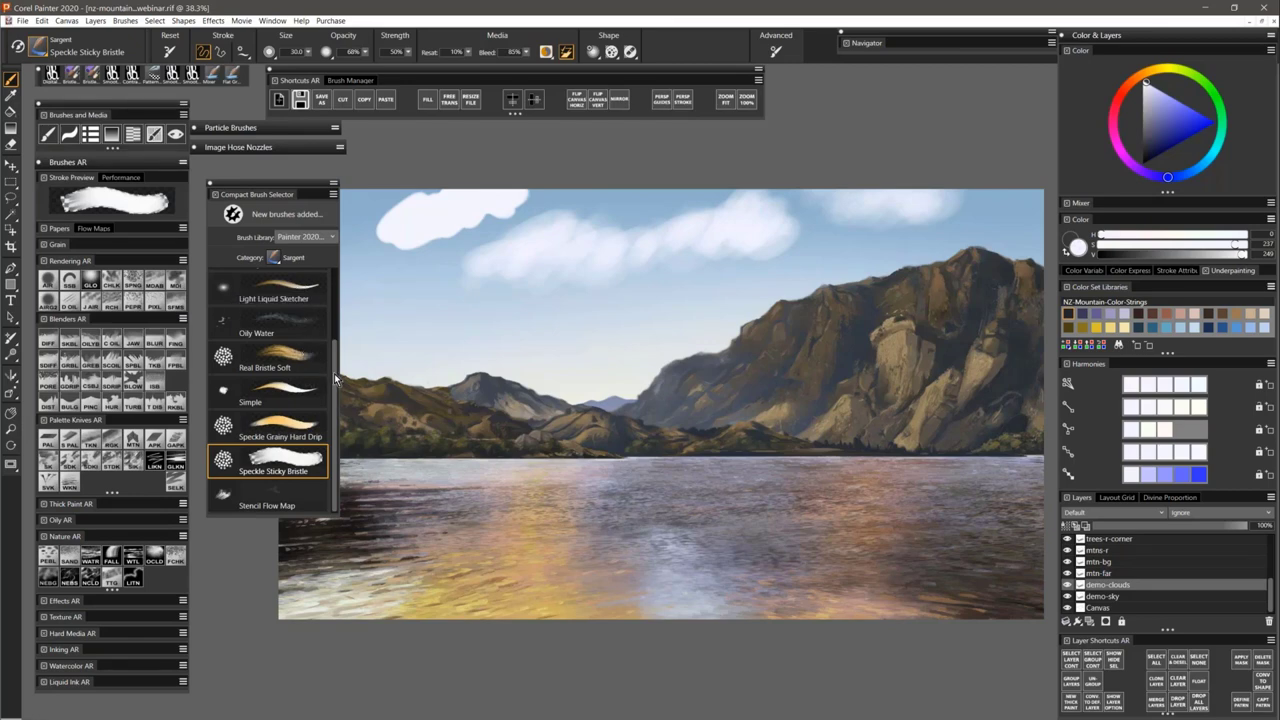
pyautogui.moveTo(334, 370)
pyautogui.mouseDown()
pyautogui.moveTo(326, 286)
pyautogui.moveTo(331, 447)
pyautogui.mouseUp()
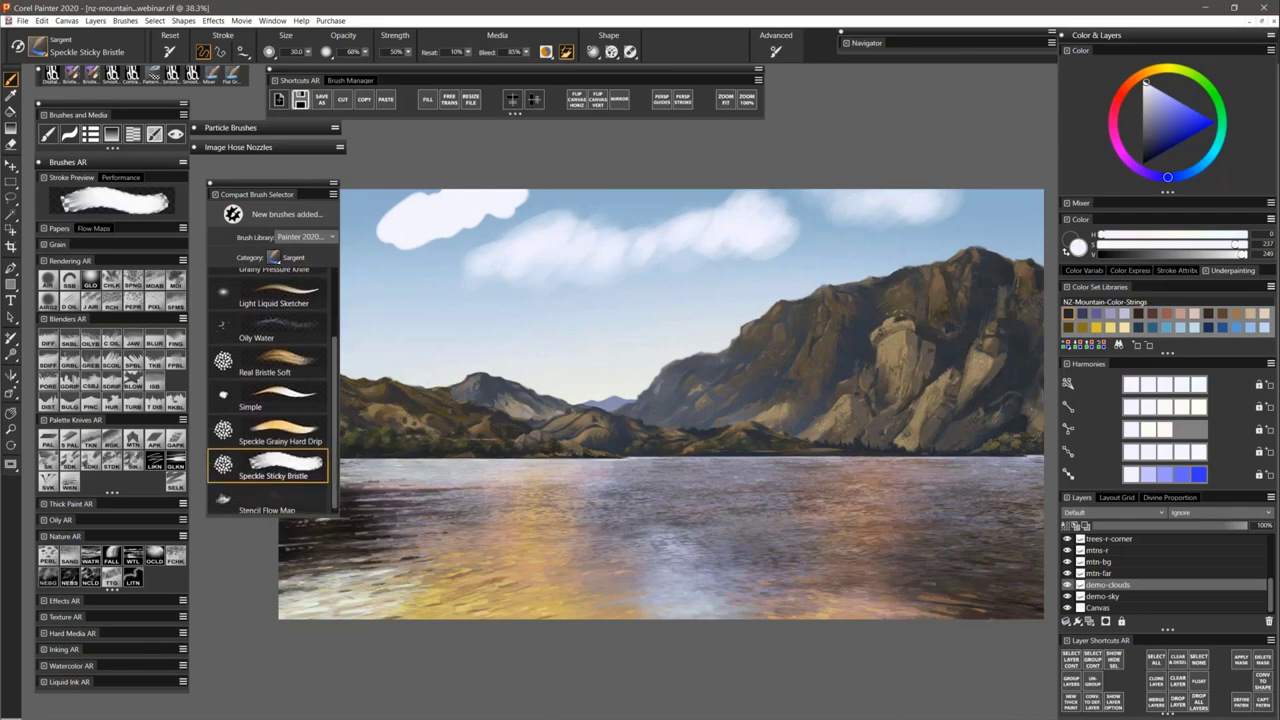
# Make the Compact Brush Selector taller and check its list of brush categories.
pyautogui.moveTo(337, 518)
pyautogui.mouseDown()
pyautogui.moveTo(434, 462)
pyautogui.moveTo(464, 470)
pyautogui.moveTo(665, 368)
pyautogui.moveTo(668, 443)
pyautogui.mouseUp()
pyautogui.moveTo(668, 444)
pyautogui.mouseDown()
pyautogui.moveTo(640, 472)
pyautogui.moveTo(475, 532)
pyautogui.moveTo(400, 528)
pyautogui.moveTo(340, 590)
pyautogui.mouseUp()
pyautogui.click(275, 259)
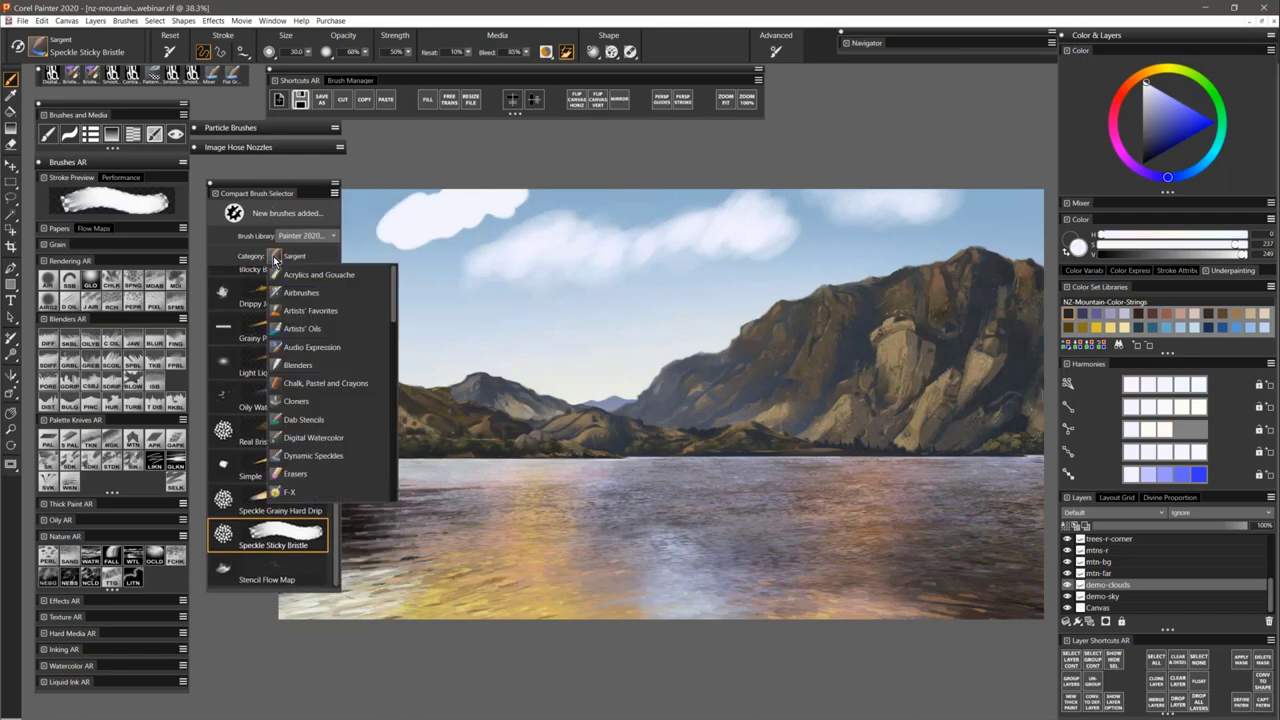
pyautogui.click(324, 262)
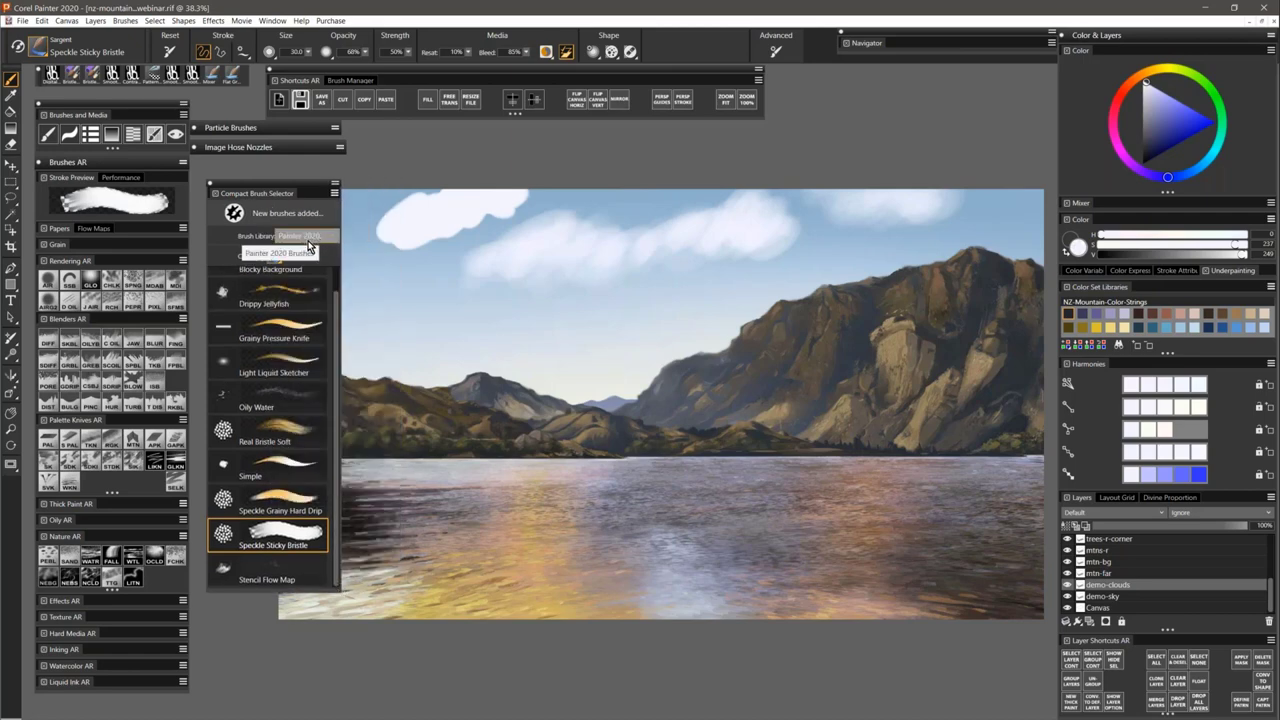
# Display the brush variants in the Compact Brush Selector as a plain list.
pyautogui.click(334, 193)
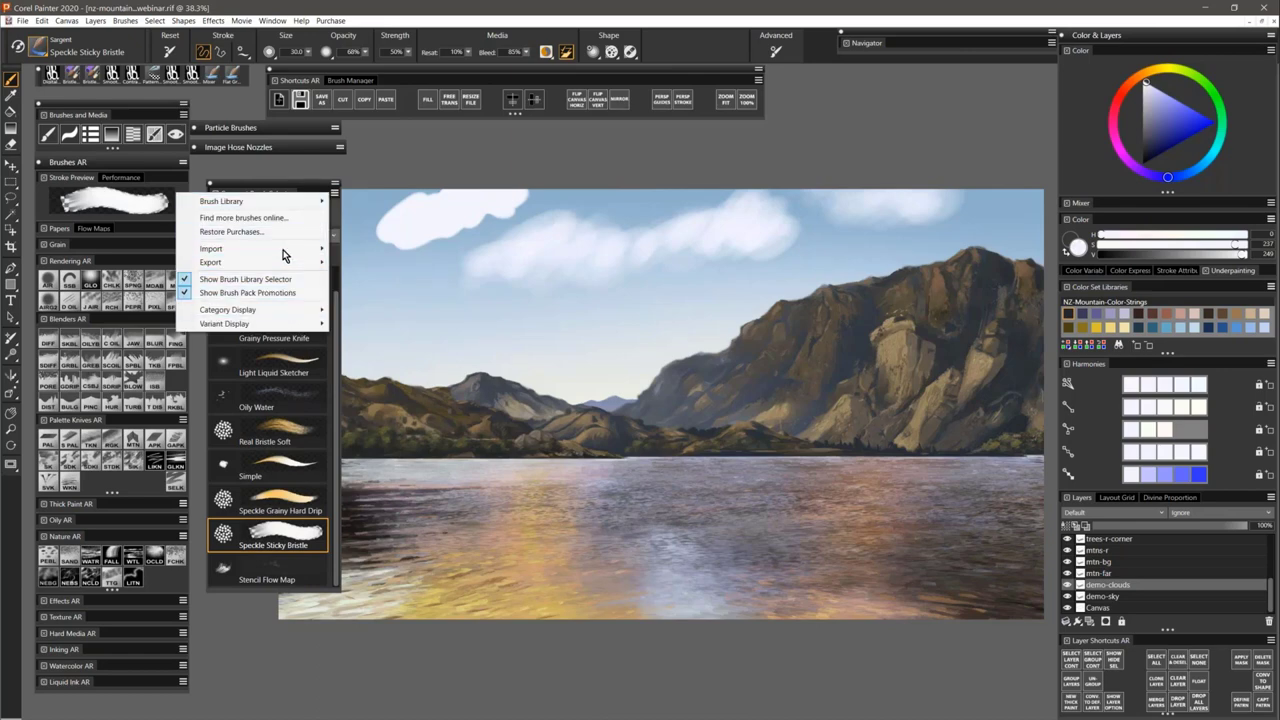
pyautogui.moveTo(288, 310)
pyautogui.moveTo(253, 323)
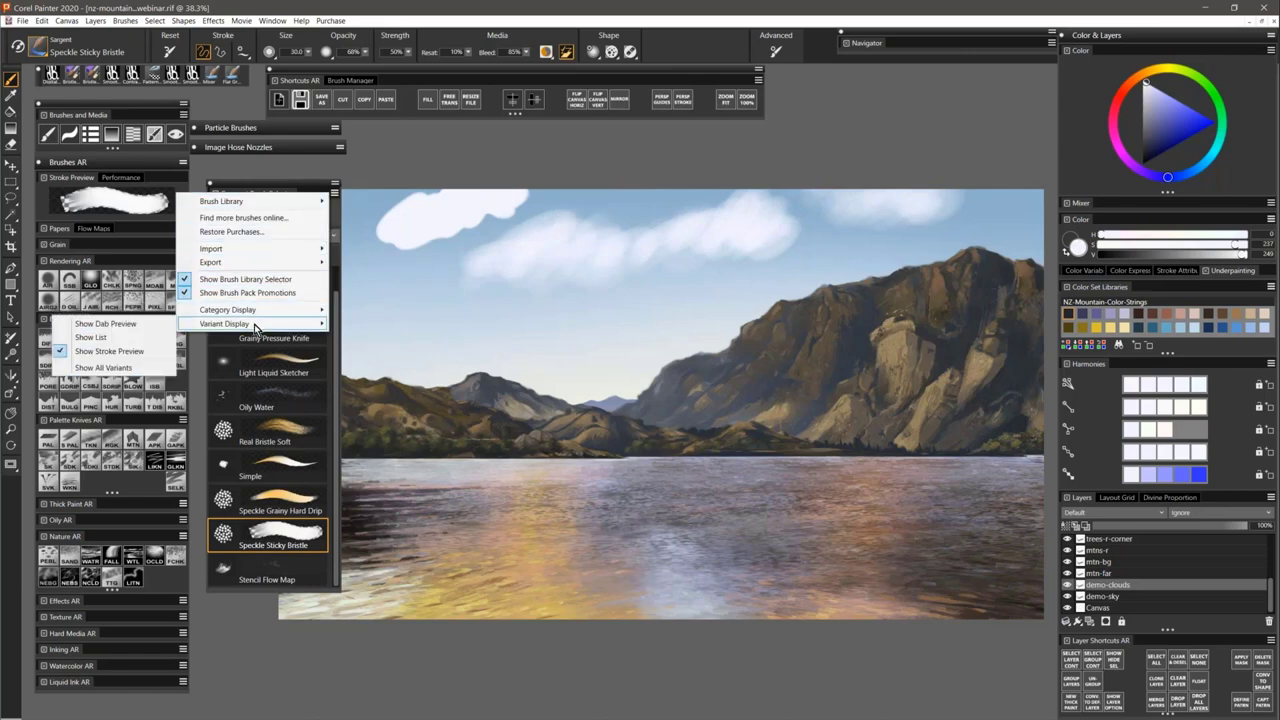
pyautogui.click(131, 338)
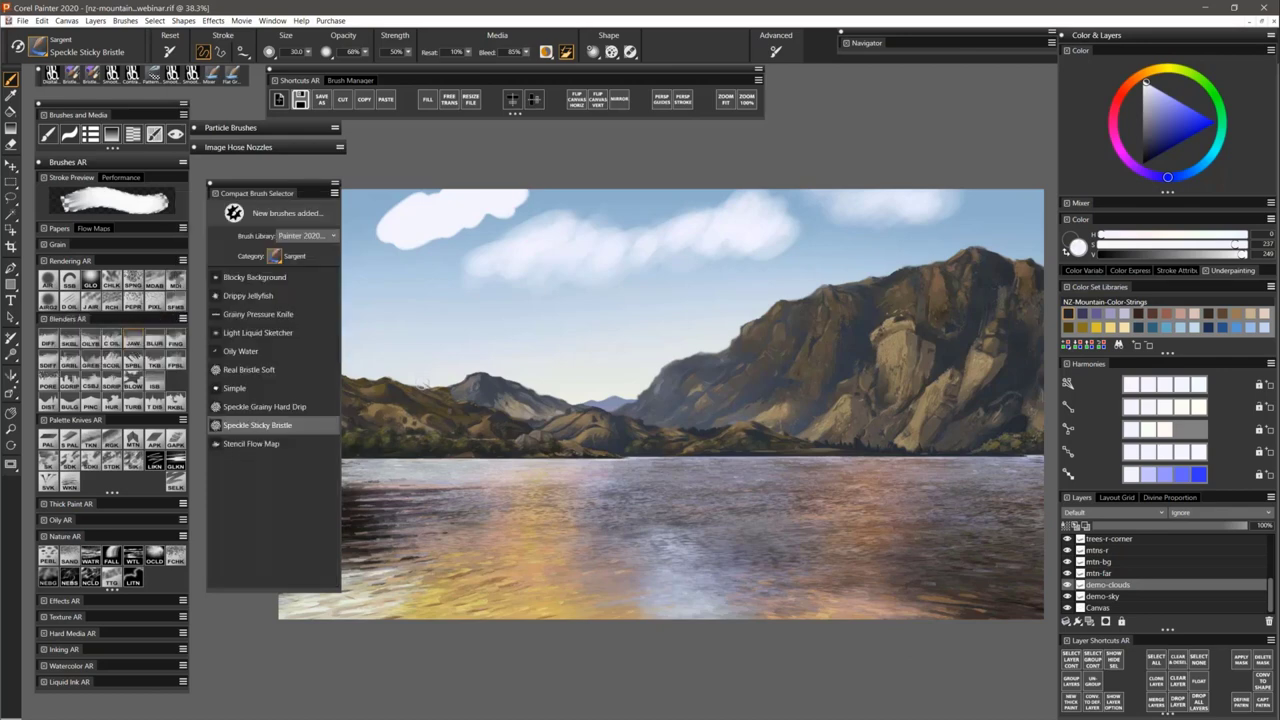
# Set the variant display of the Compact Brush Selector back to stroke previews.
pyautogui.click(334, 192)
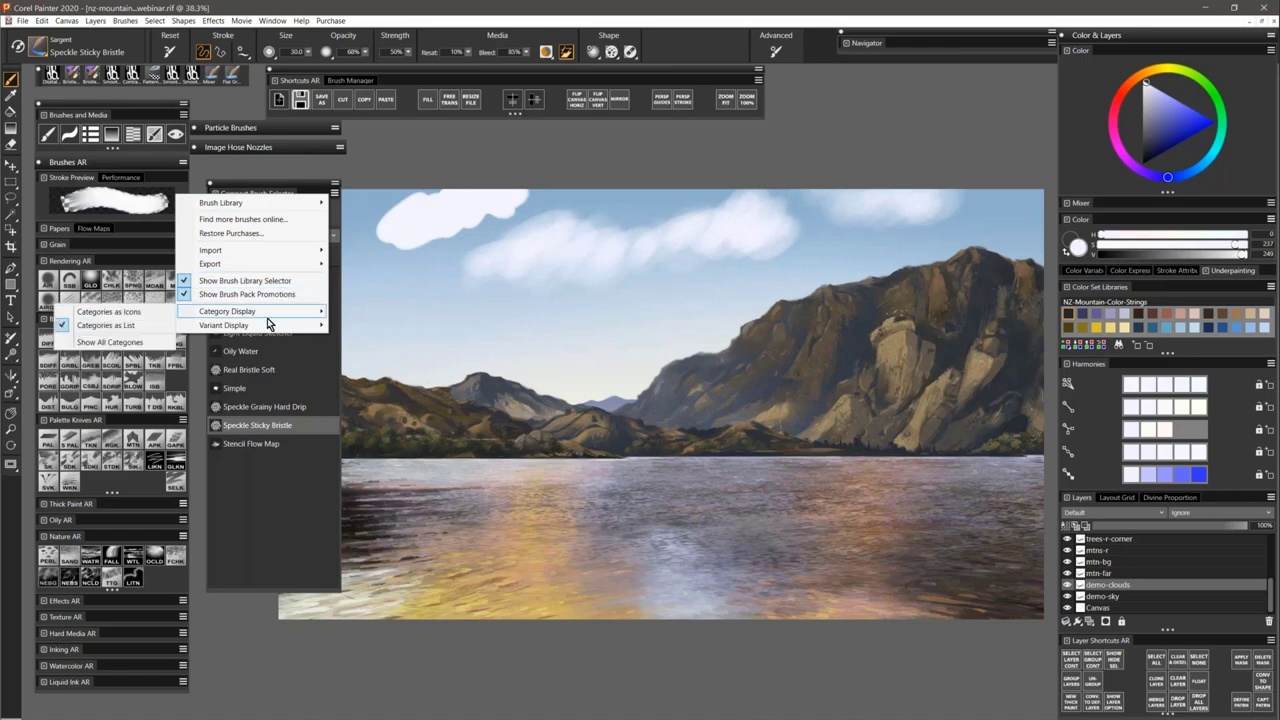
pyautogui.moveTo(266, 326)
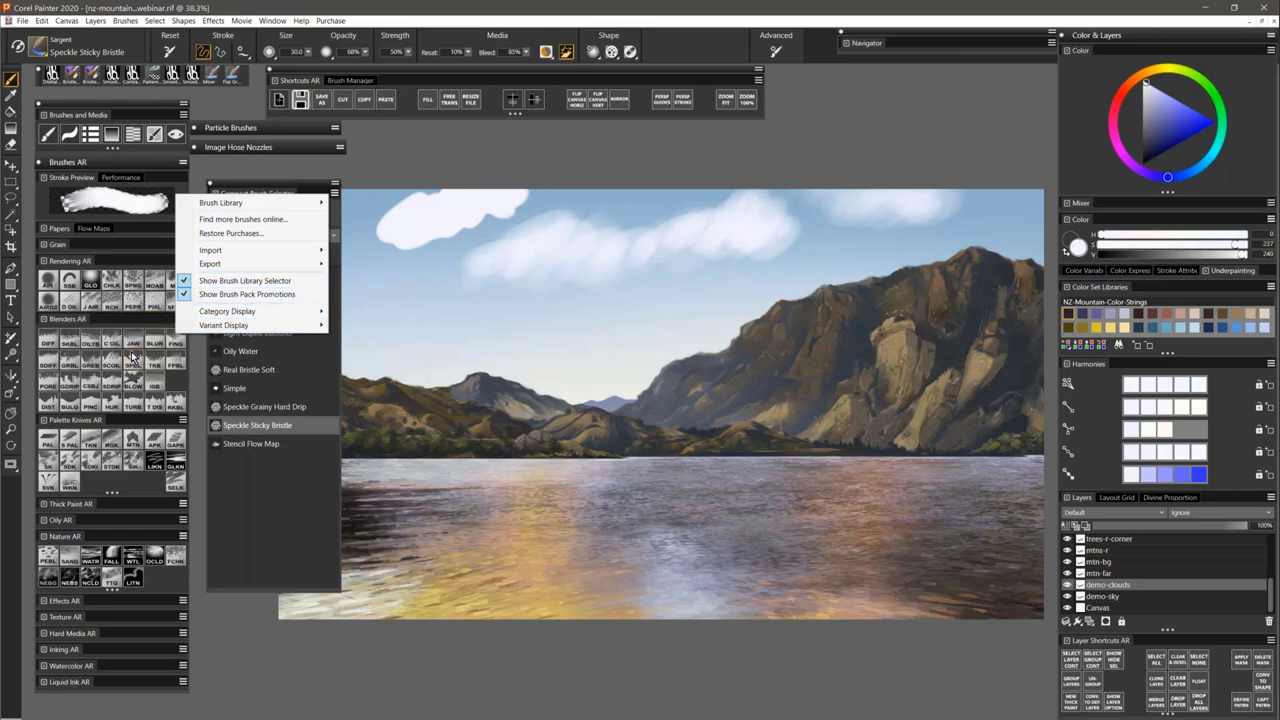
pyautogui.click(105, 325)
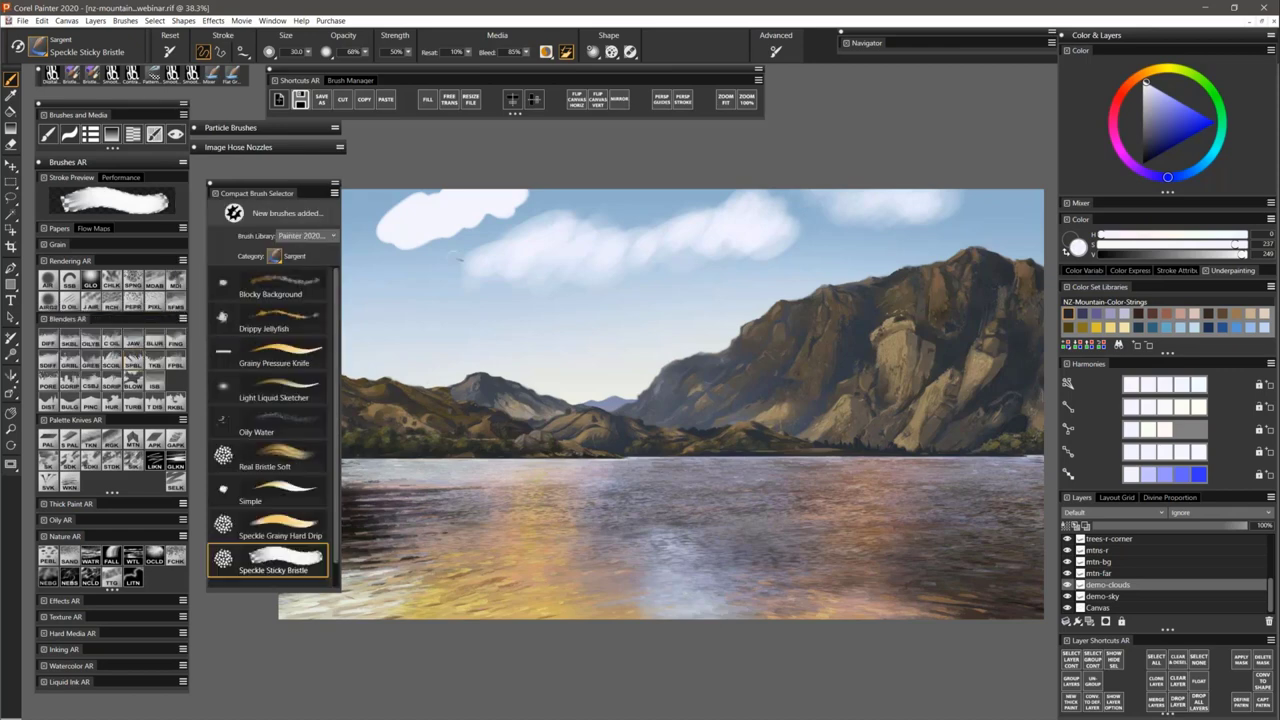
# Open the full Brush Selector next to the Compact Brush Selector.
pyautogui.click(277, 21)
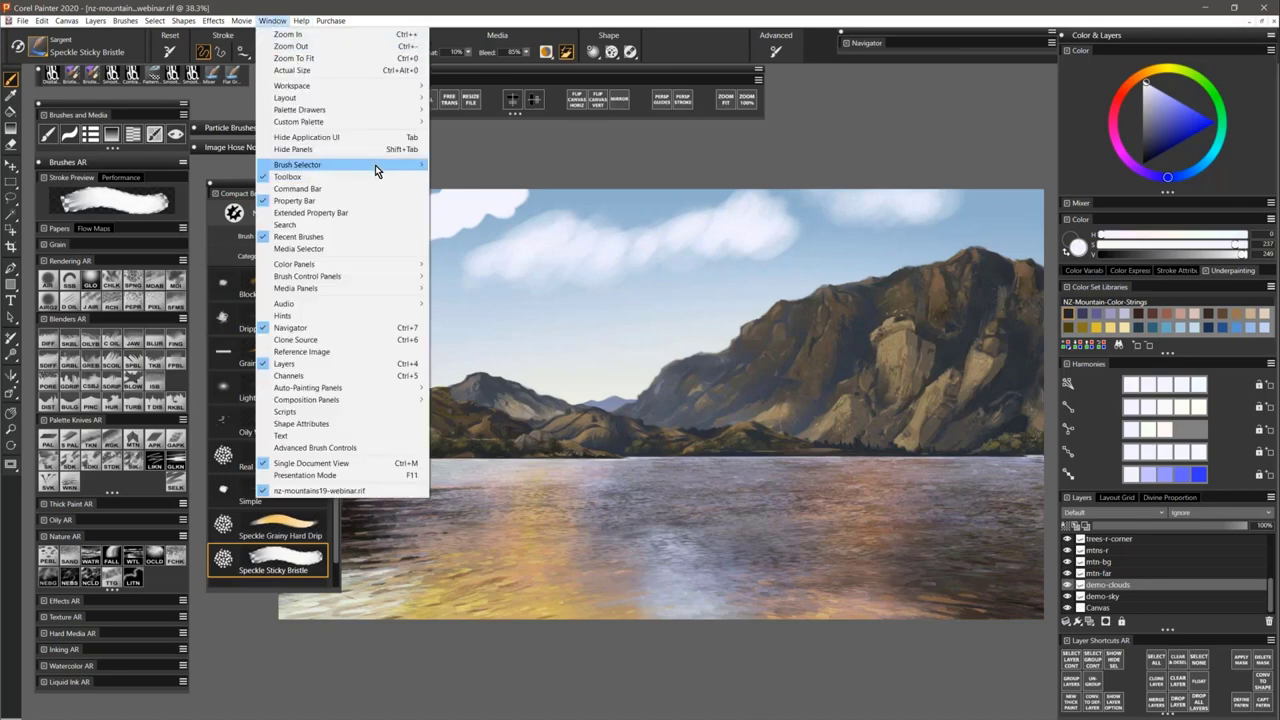
pyautogui.moveTo(375, 165)
pyautogui.click(470, 189)
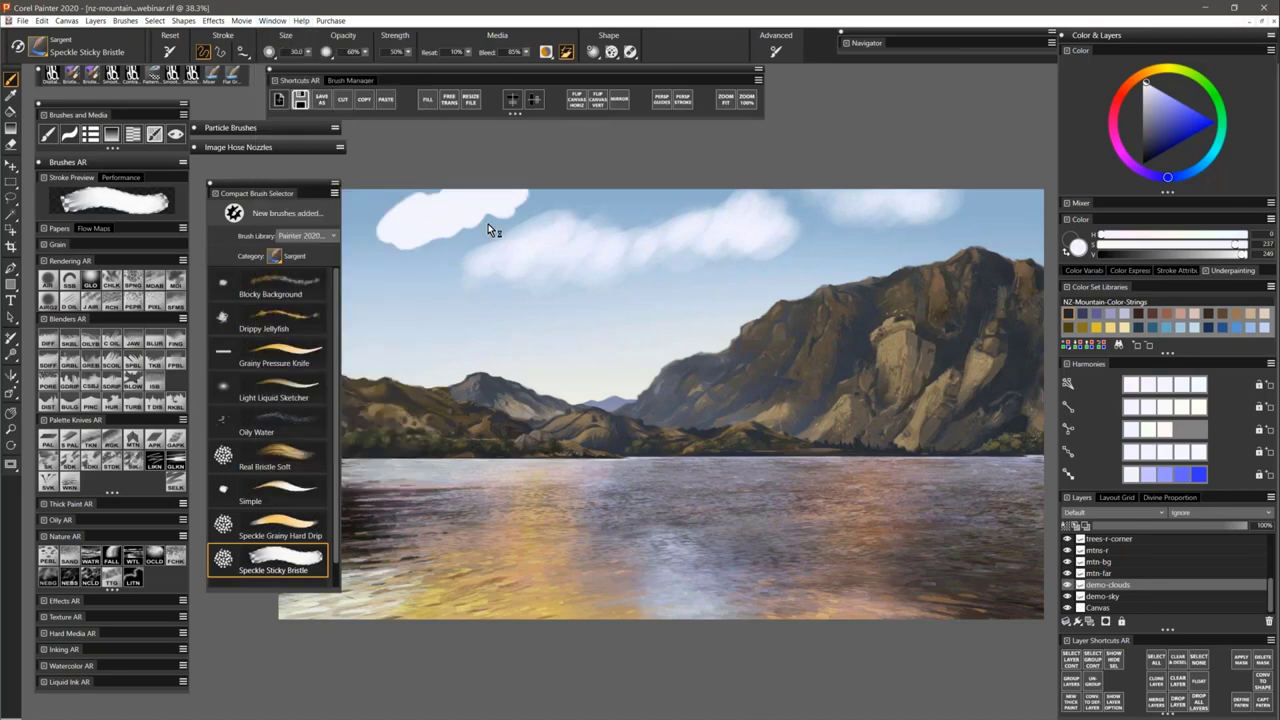
pyautogui.doubleClick(221, 298)
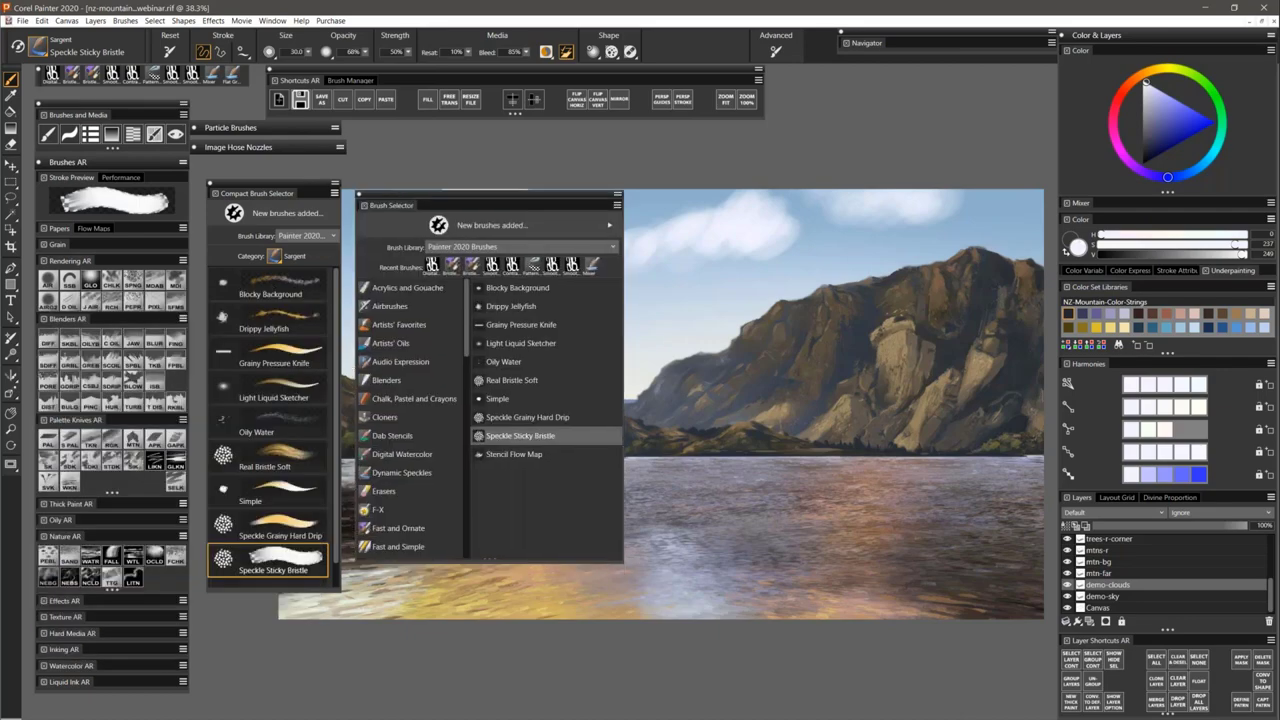
# Display the Compact Brush Selector's categories as icons and look through its list of brush libraries.
pyautogui.click(334, 193)
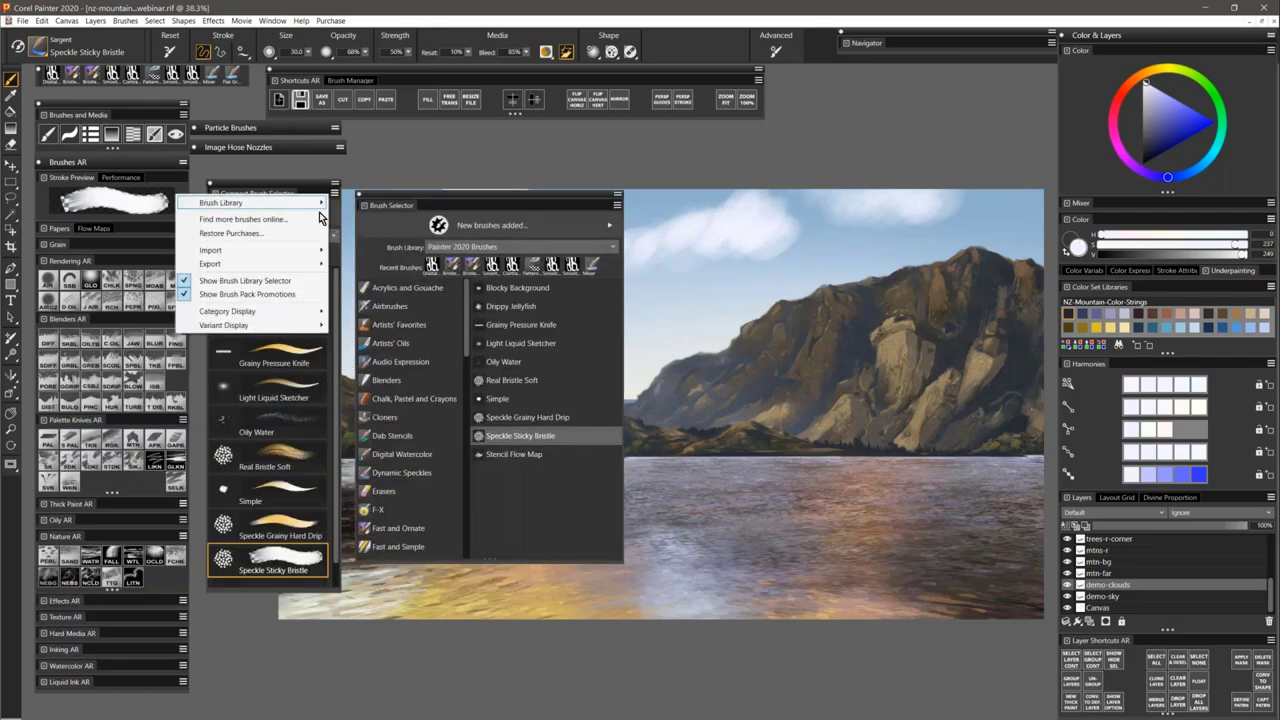
pyautogui.moveTo(270, 320)
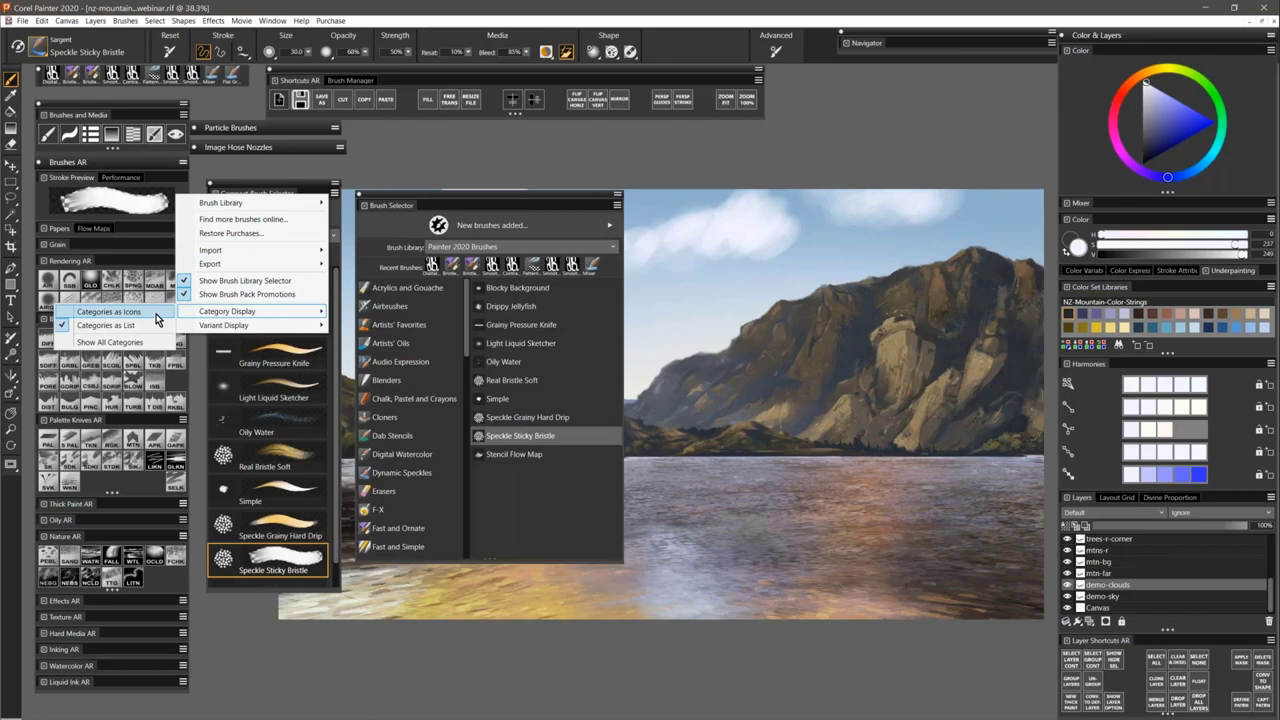
pyautogui.click(163, 312)
pyautogui.click(309, 240)
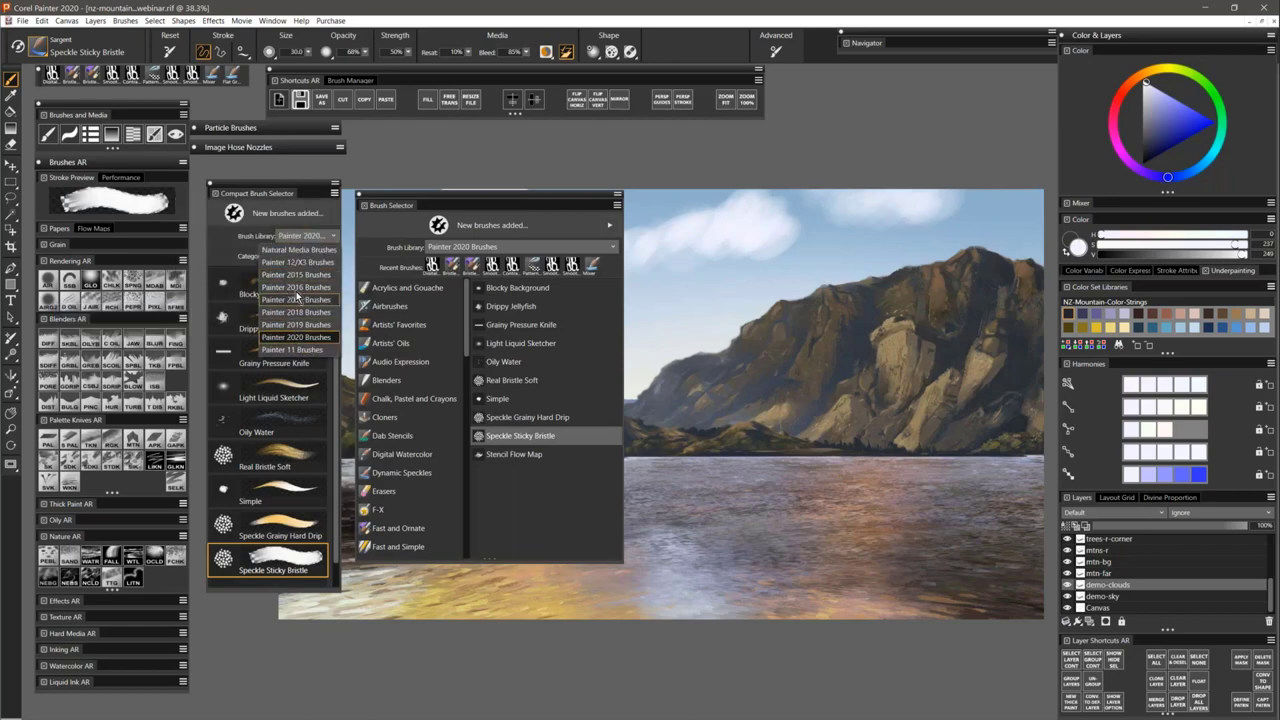
pyautogui.press('Escape')
# Display the Compact Brush Selector's variants as small dab icons and close the full Brush Selector.
pyautogui.click(334, 193)
pyautogui.moveTo(225, 323)
pyautogui.click(131, 325)
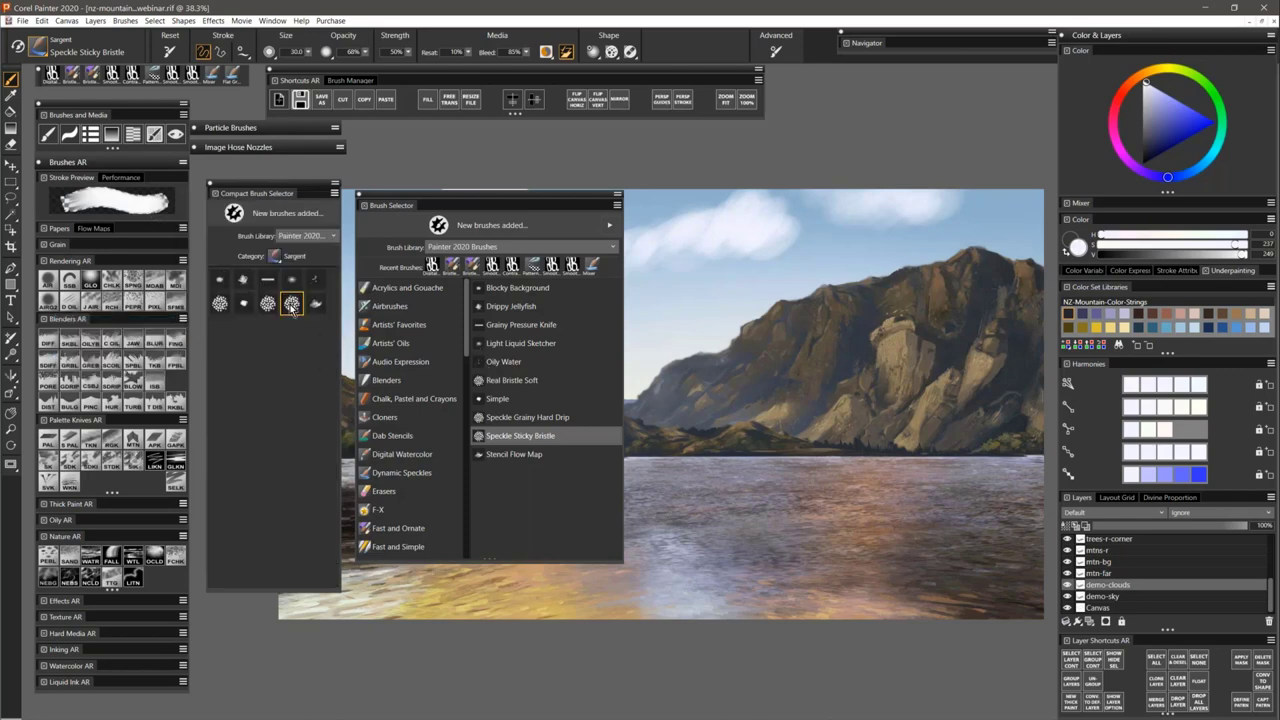
pyautogui.moveTo(523, 192); pyautogui.dragTo(525, 184)
pyautogui.click(362, 189)
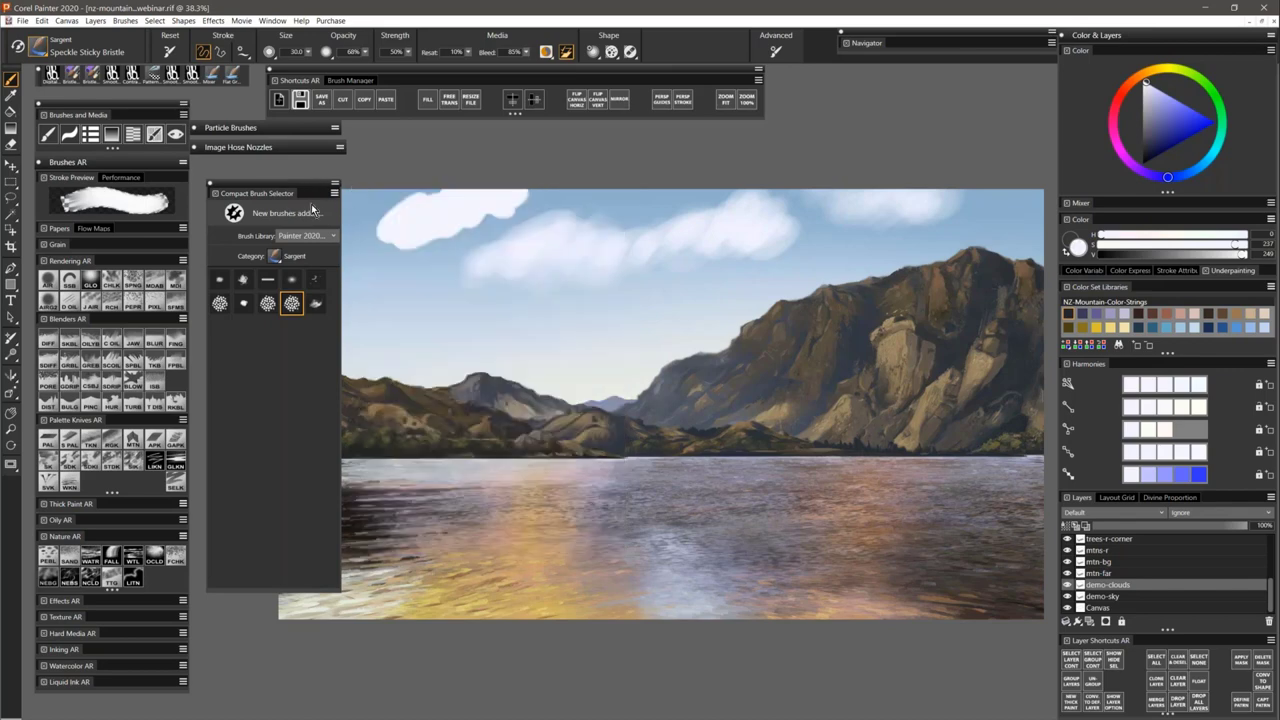
# Return the compact variant display to stroke previews and move the Compact Brush Selector beside the docked brush palettes.
pyautogui.click(335, 194)
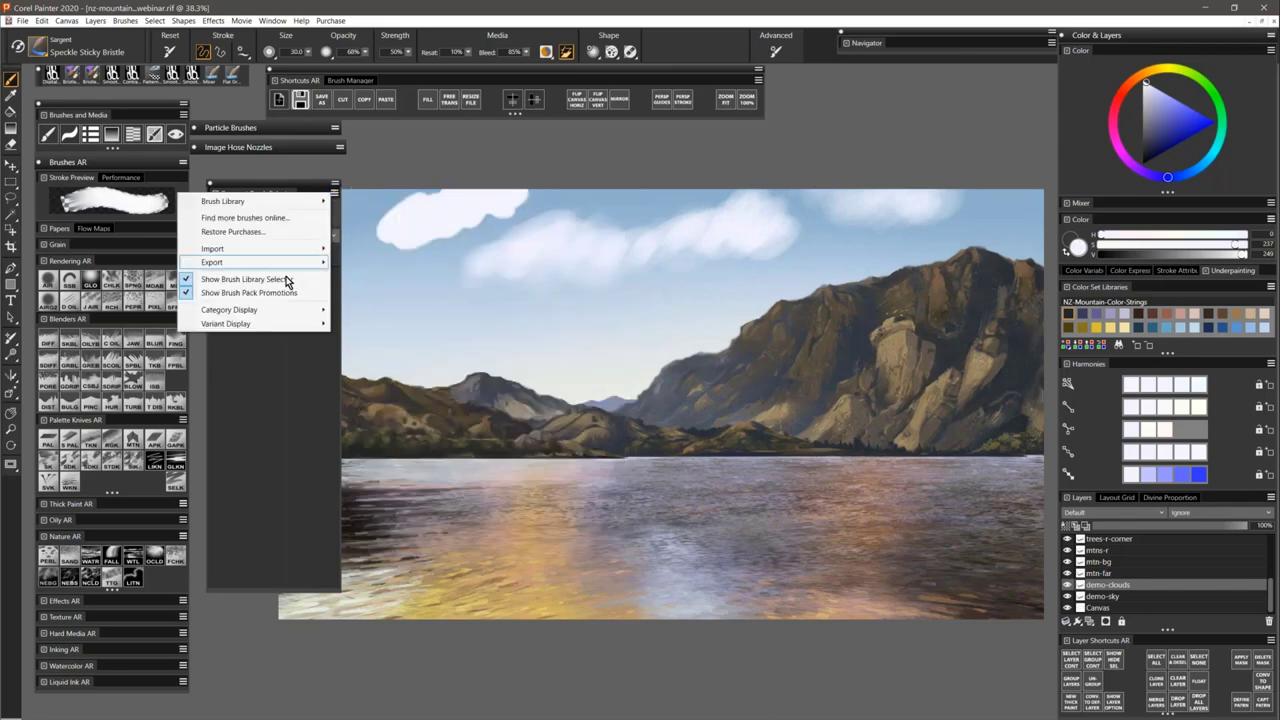
pyautogui.moveTo(269, 323)
pyautogui.click(139, 352)
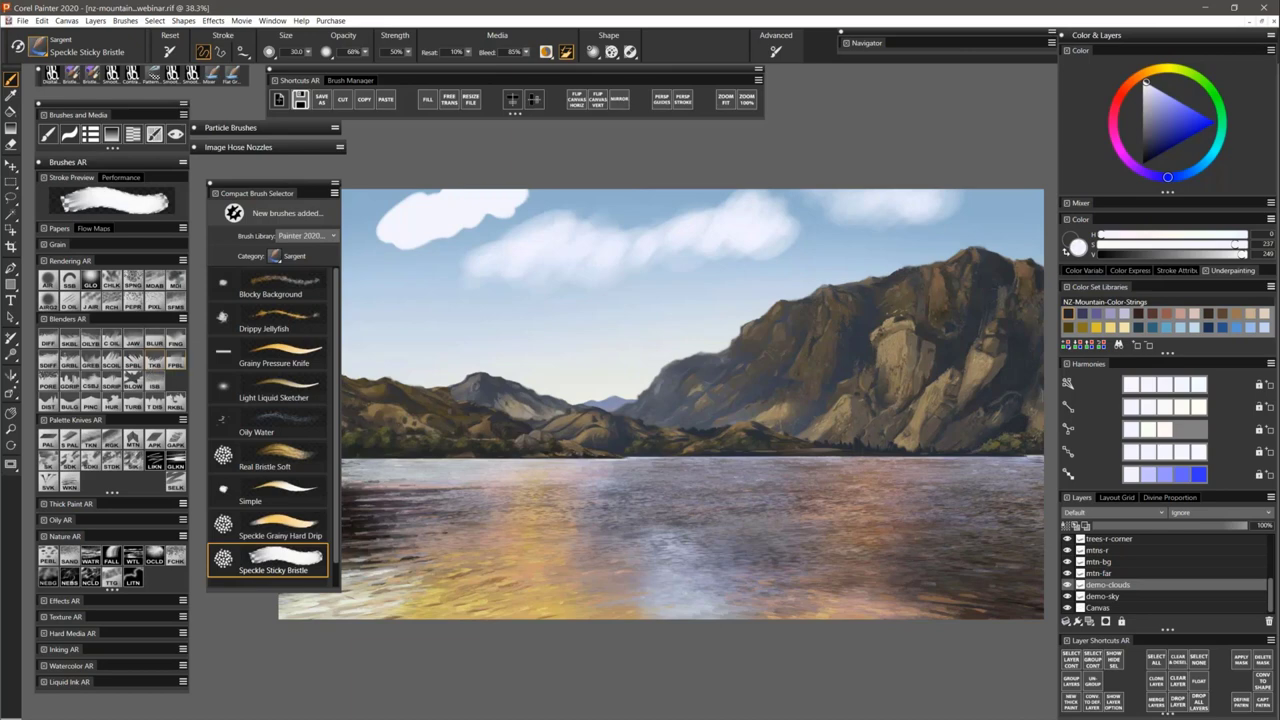
pyautogui.moveTo(276, 183); pyautogui.dragTo(264, 173)
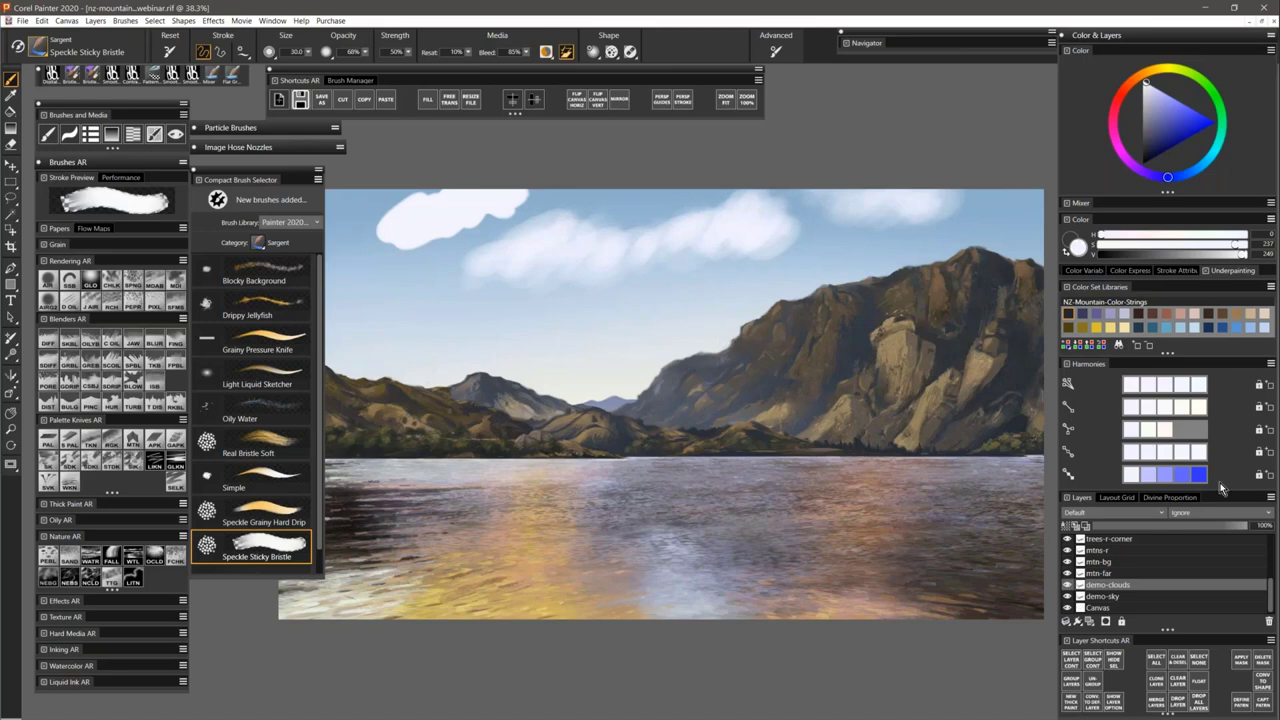
# Sample the blue of the upper sky on the demo-sky layer and undo the last brush stroke.
pyautogui.click(1116, 598)
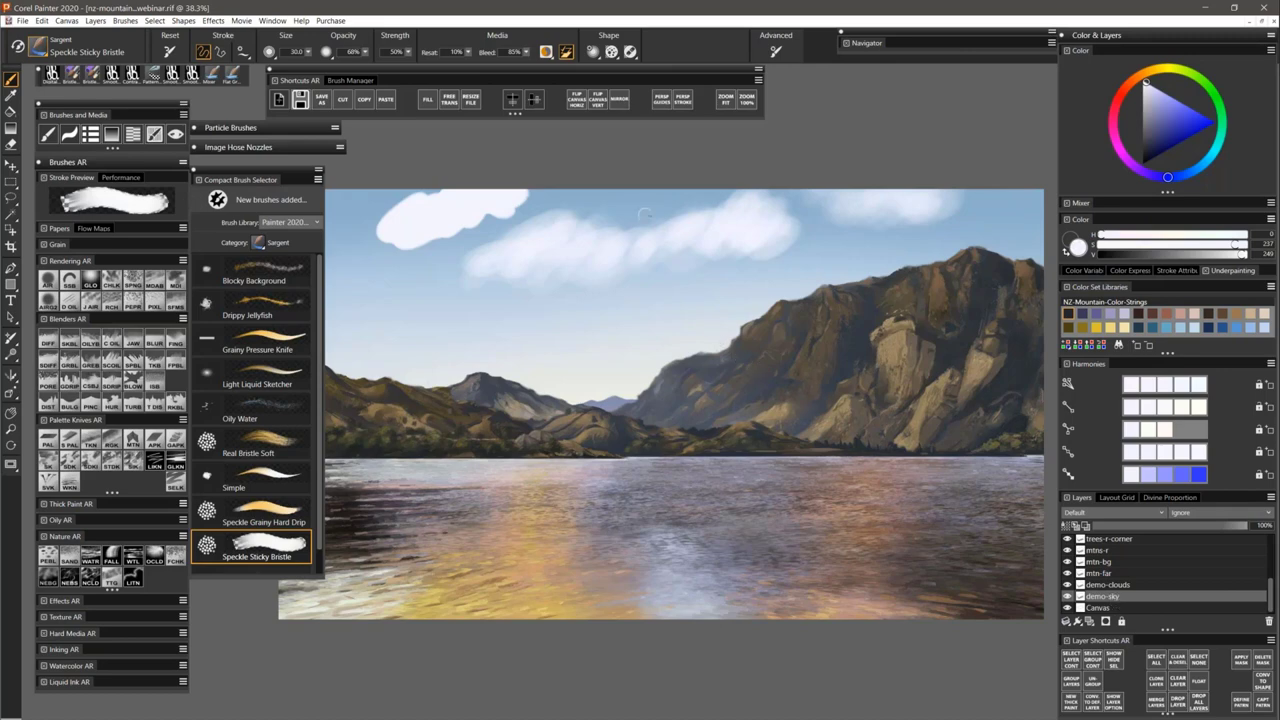
pyautogui.keyDown('alt'); pyautogui.click(641, 192); pyautogui.keyUp('alt')
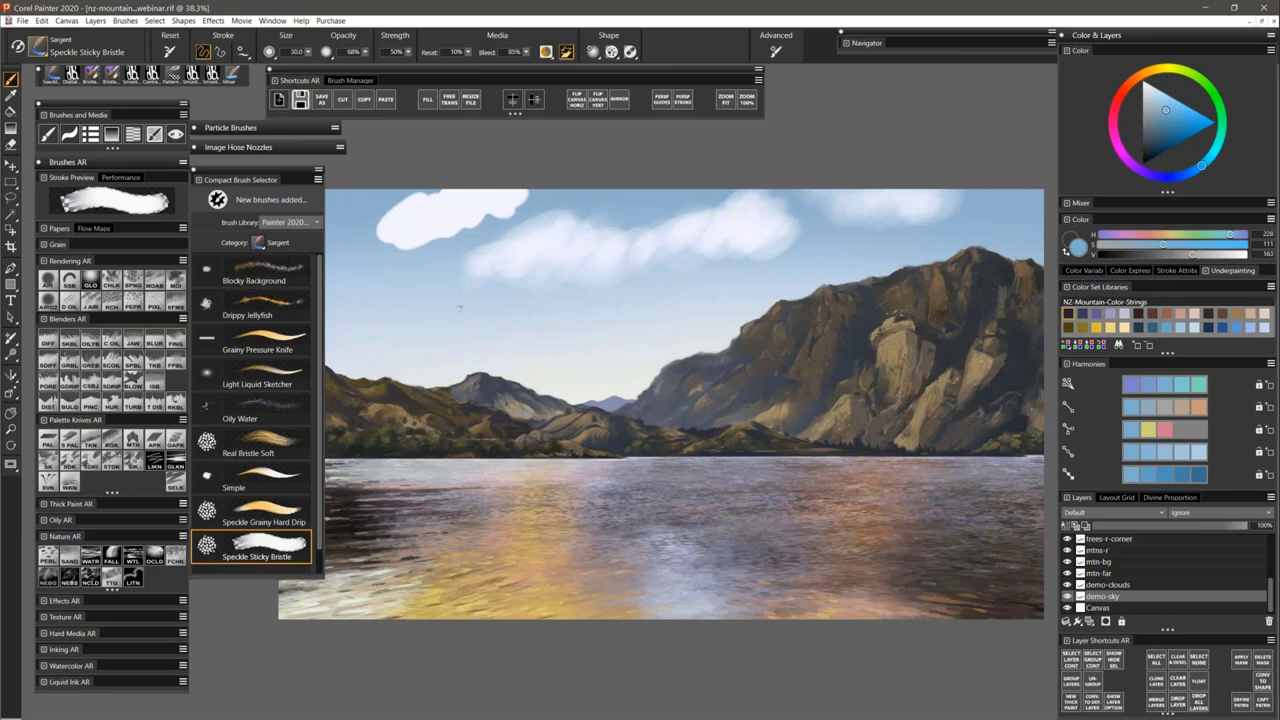
pyautogui.click(42, 21)
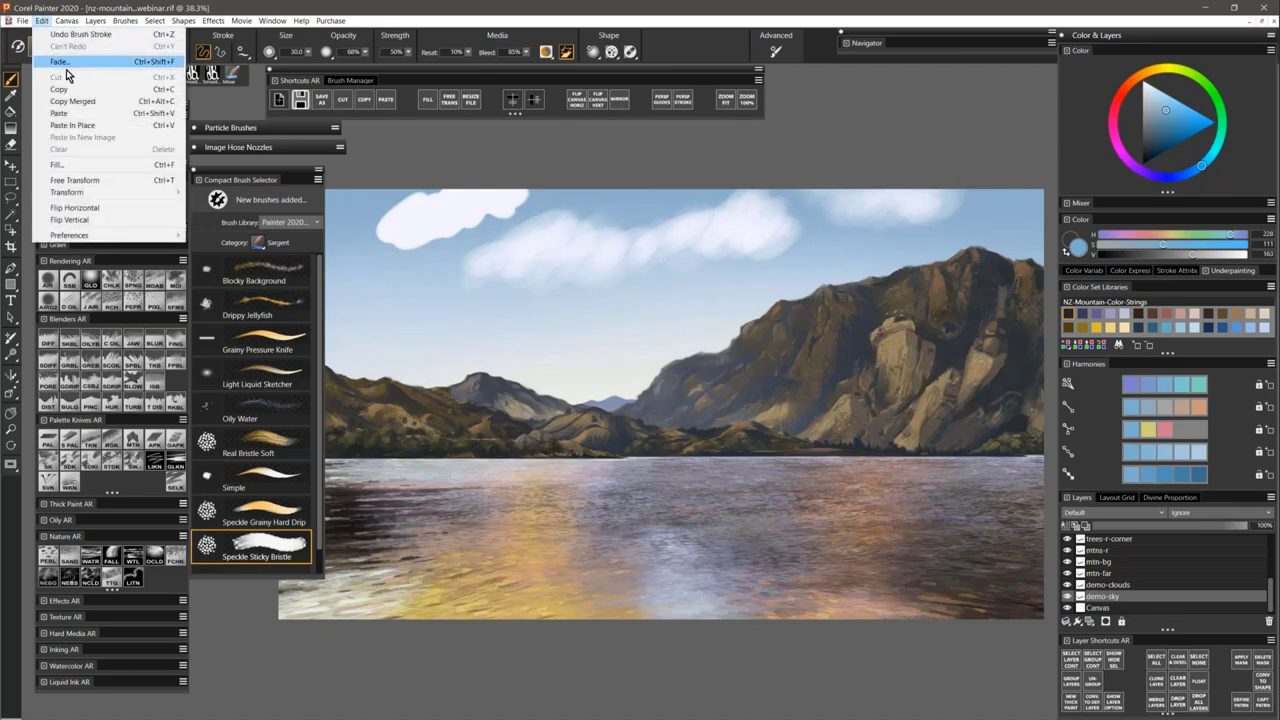
pyautogui.press('Escape')
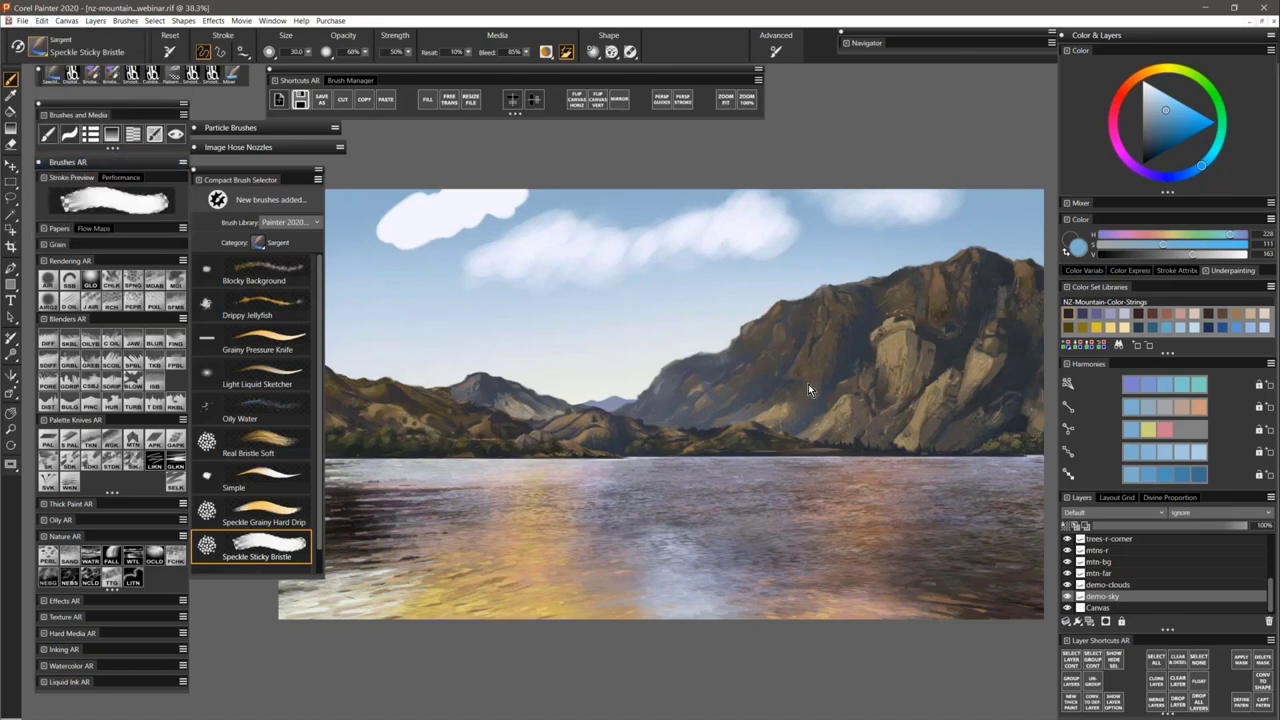
pyautogui.hotkey('ctrl', 'z')
# Start a previewed Fill of the demo-sky layer with Current Color and shift its color from blue to a muted blue-green.
pyautogui.hotkey('ctrl', 'f')
pyautogui.click(704, 337)
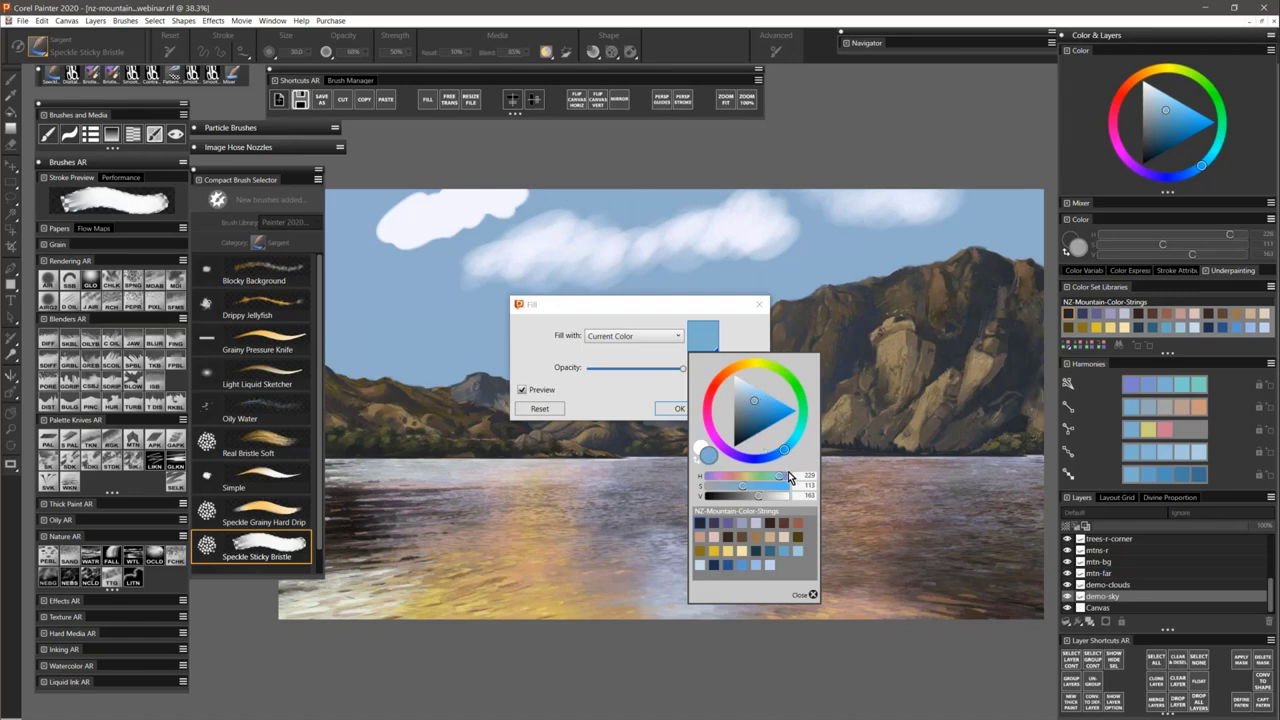
pyautogui.moveTo(764, 406); pyautogui.dragTo(752, 407)
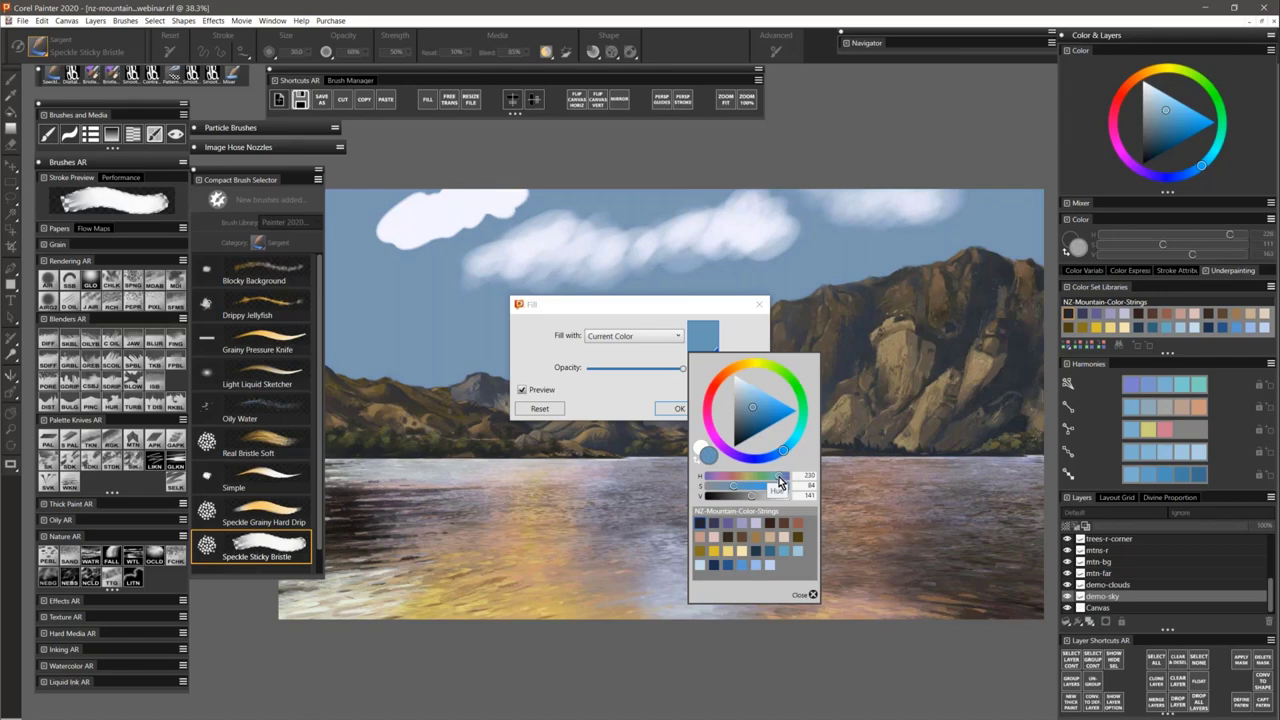
pyautogui.moveTo(779, 483); pyautogui.dragTo(727, 489)
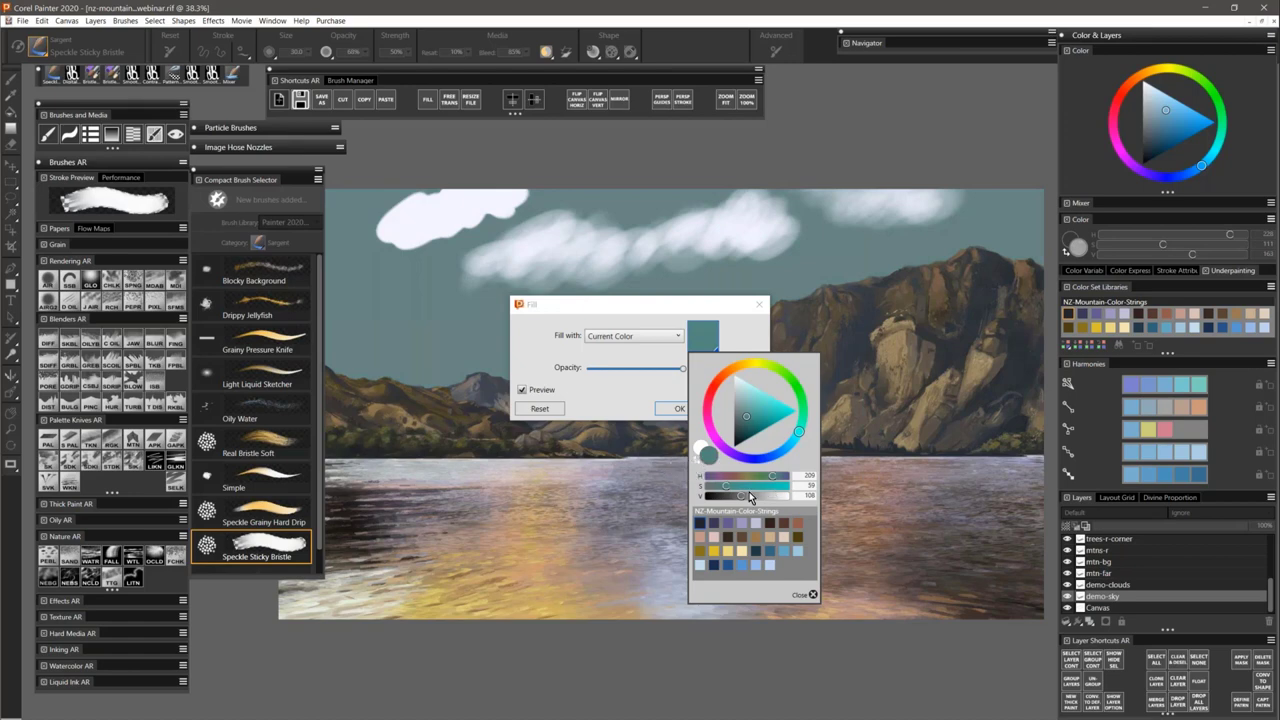
pyautogui.moveTo(748, 499); pyautogui.dragTo(753, 498)
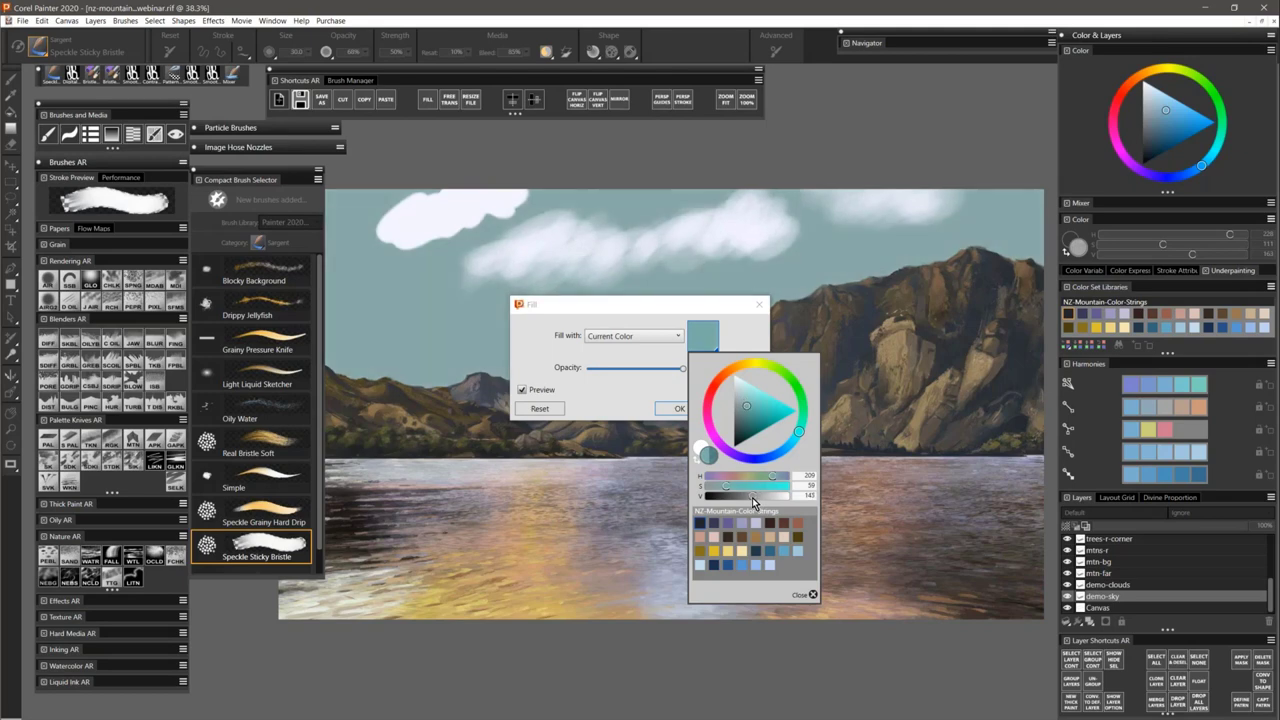
pyautogui.moveTo(753, 498); pyautogui.dragTo(755, 497)
# Choose the light blue swatch from NZ-Mountain-Color-Strings as the fill color, turn off the preview and apply the fill.
pyautogui.click(798, 551)
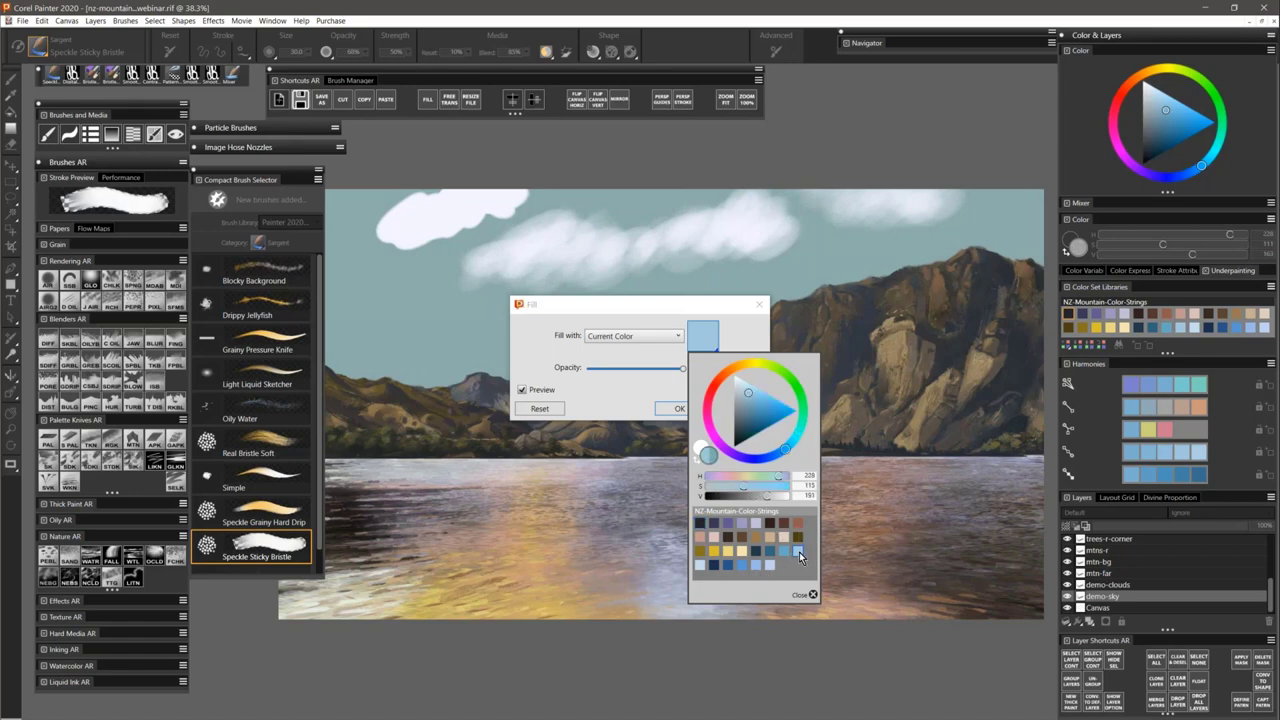
pyautogui.click(661, 390)
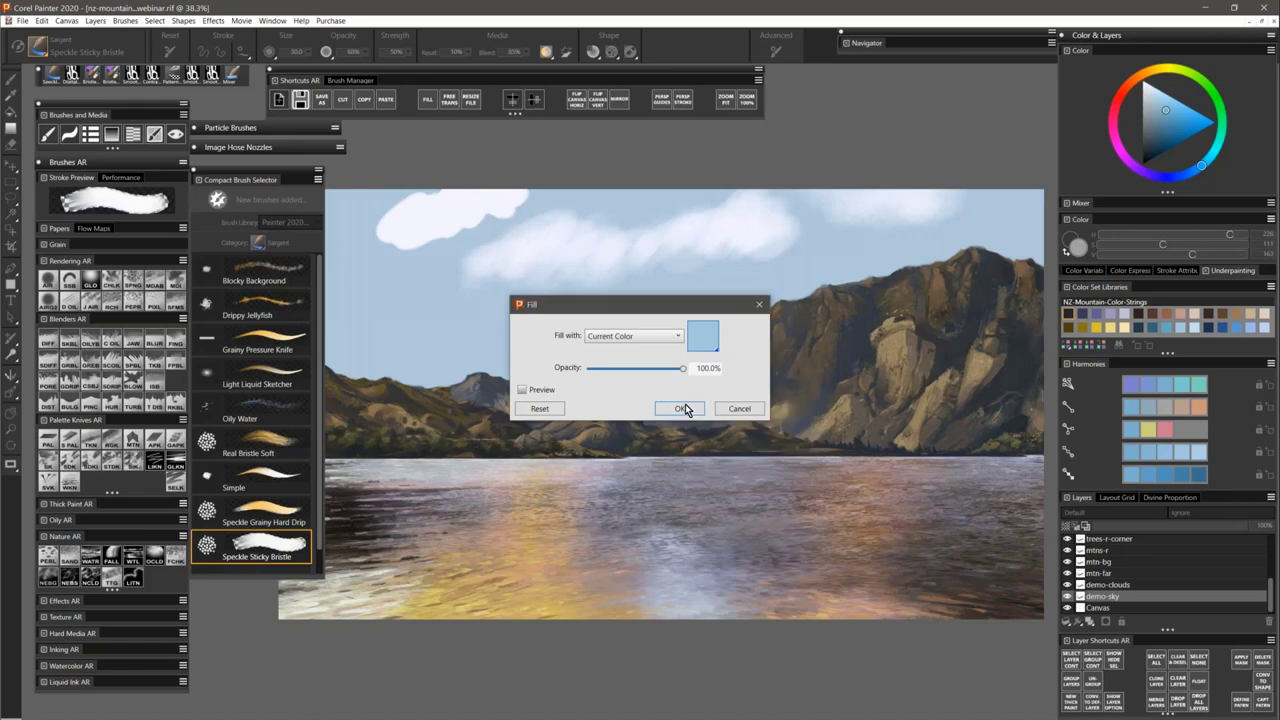
pyautogui.click(683, 409)
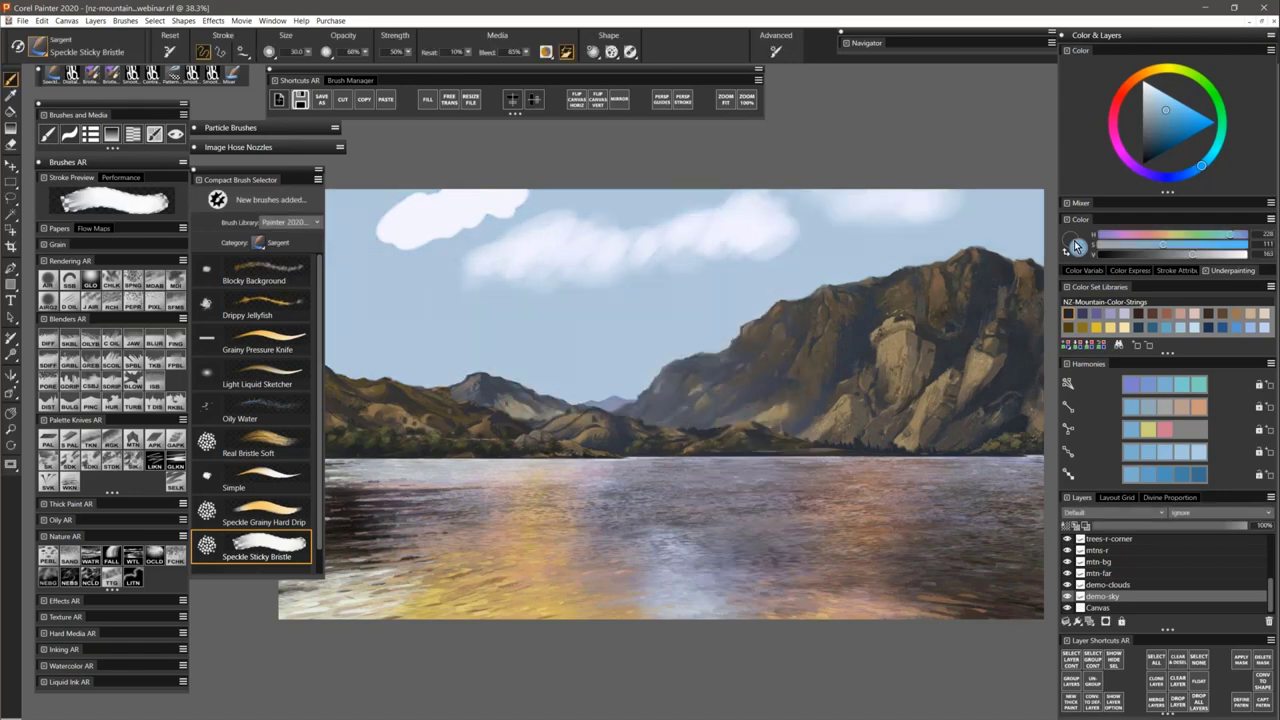
# Airbrush lighter blue into the lower sky with Digital Airbrush AR, raising the paint color's value to 217.
pyautogui.moveTo(1167, 108); pyautogui.dragTo(1166, 102)
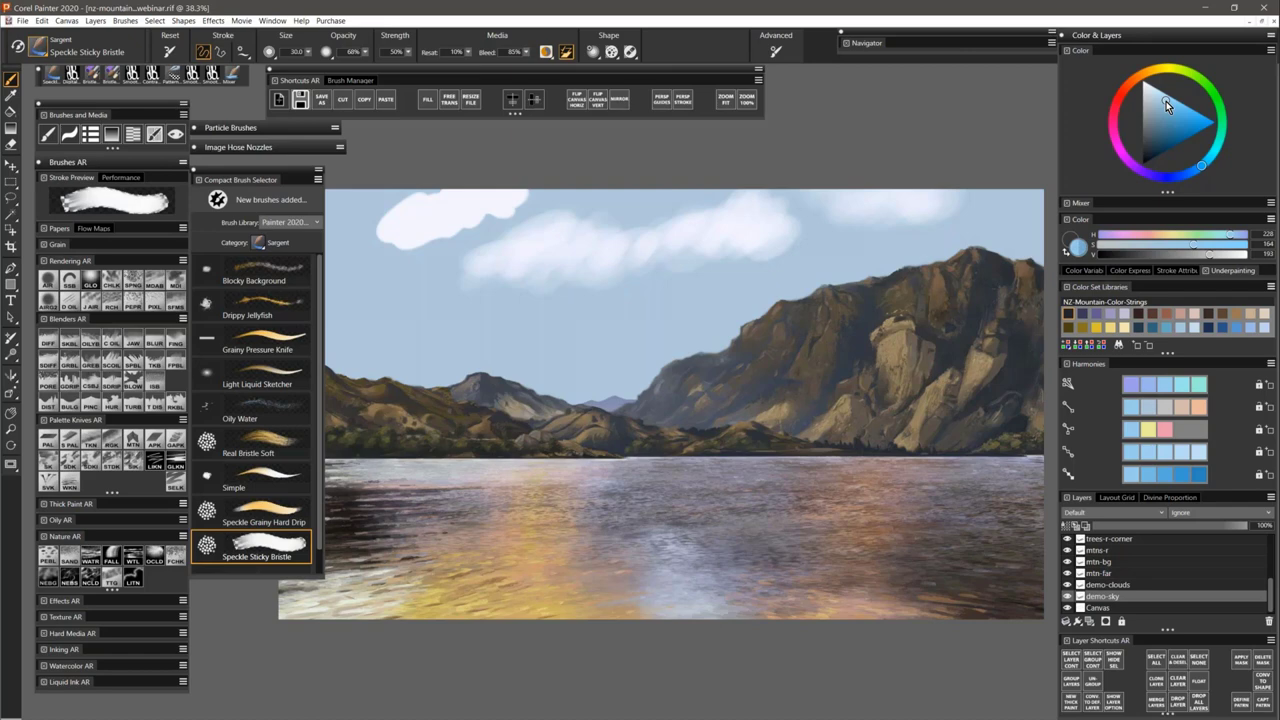
pyautogui.click(1166, 101)
pyautogui.click(47, 281)
pyautogui.moveTo(520, 348); pyautogui.dragTo(548, 395)
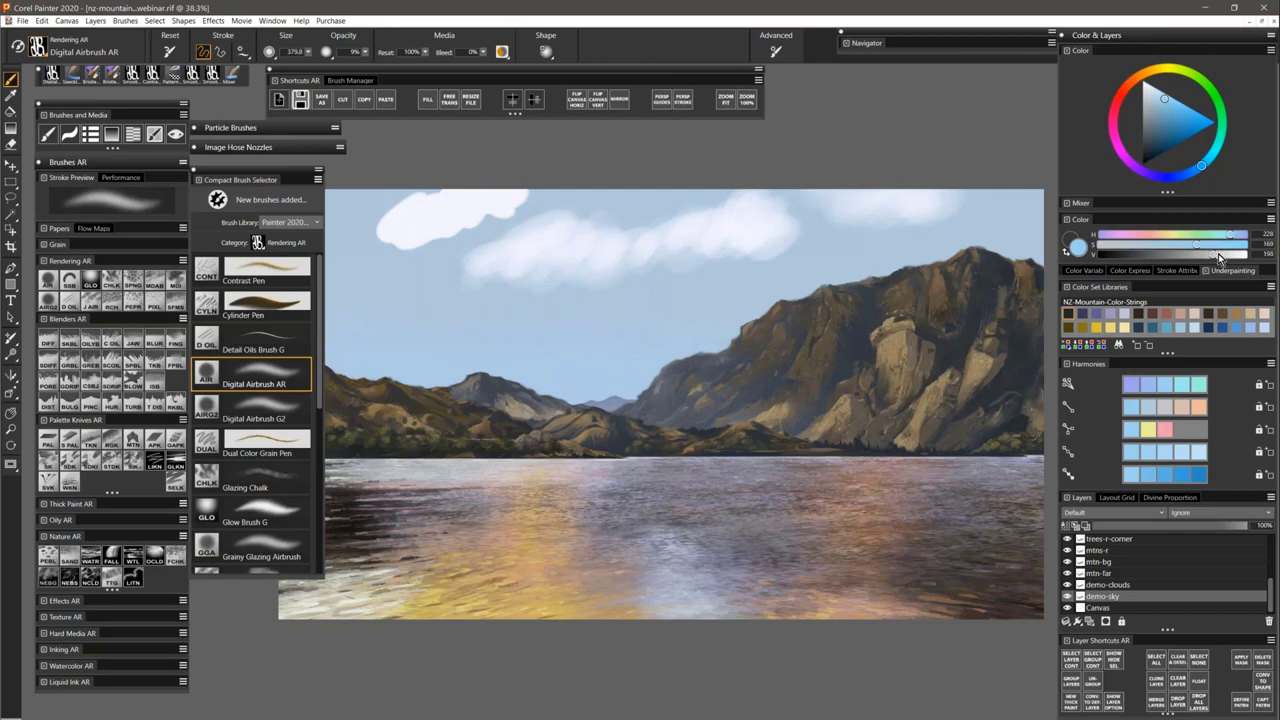
pyautogui.moveTo(1213, 254); pyautogui.dragTo(1225, 254)
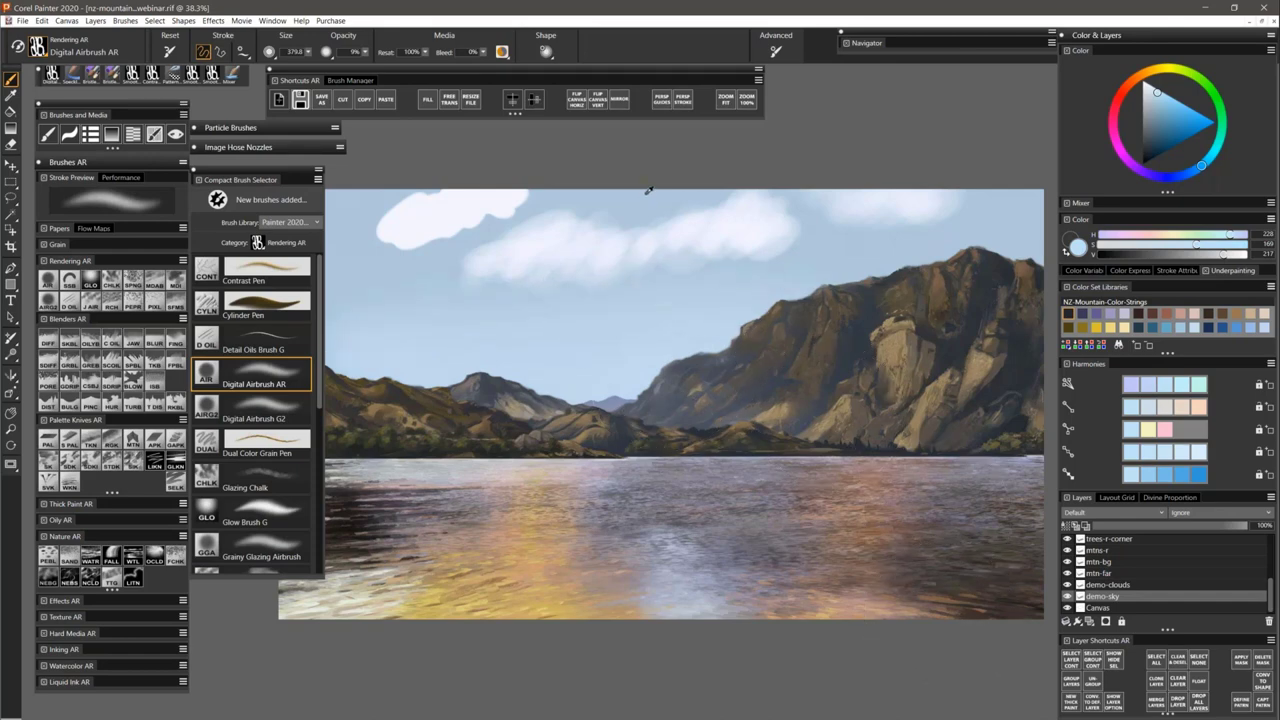
# Darken the paint color to saturation 115 and value 155, and airbrush it across the upper sky.
pyautogui.click(1170, 243)
pyautogui.click(1209, 254)
pyautogui.moveTo(1208, 254); pyautogui.dragTo(1187, 257)
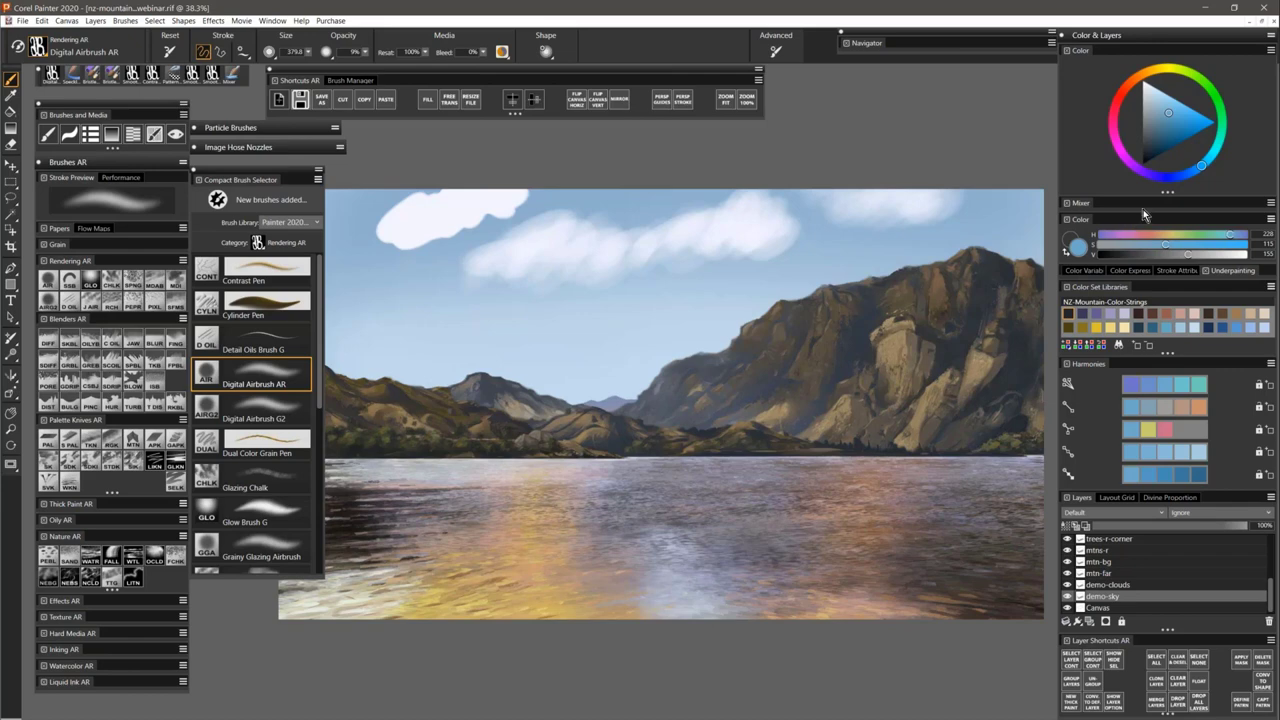
# Check the Color panel's display options, and collapse and re-expand the panel.
pyautogui.click(1269, 51)
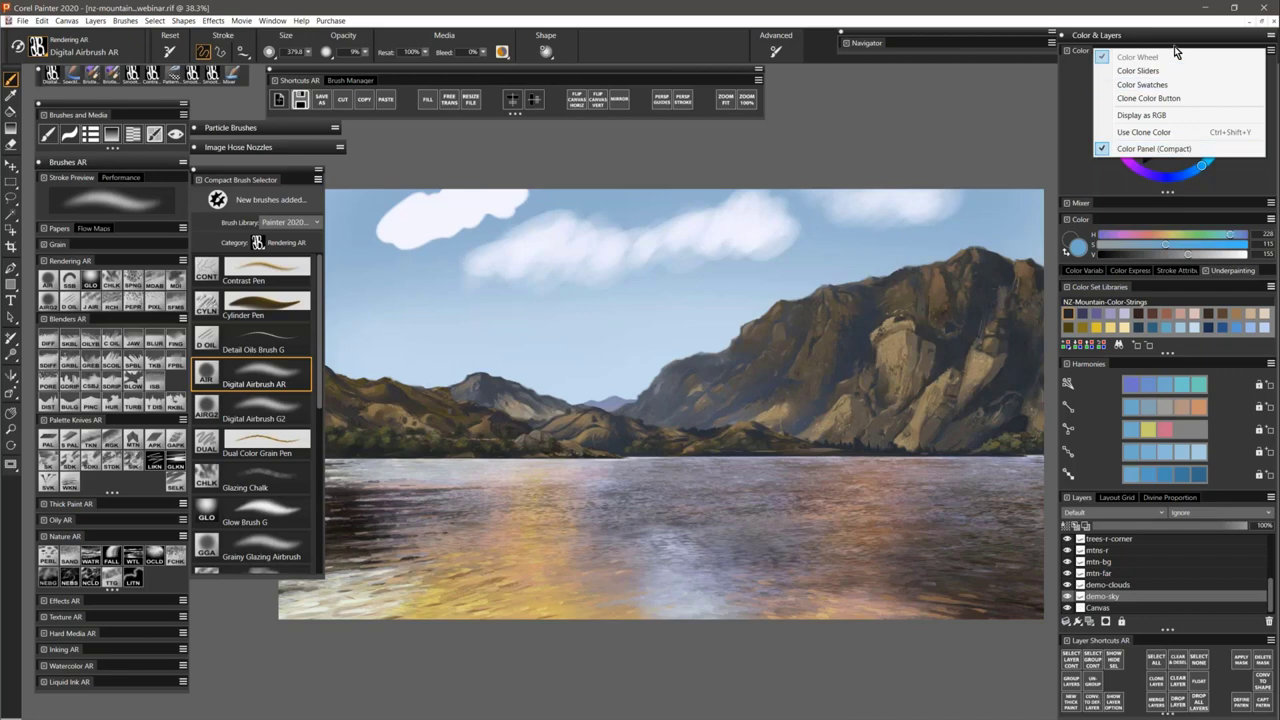
pyautogui.click(1085, 53)
pyautogui.click(1086, 50)
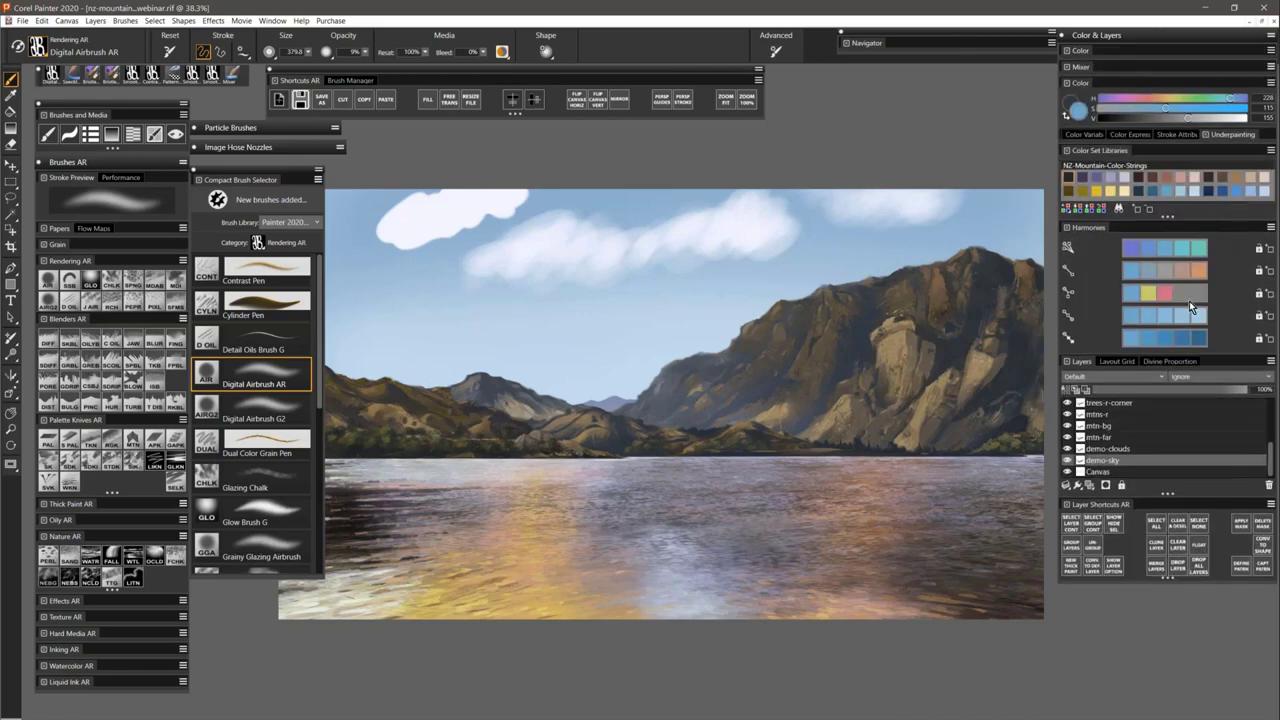
pyautogui.click(1086, 50)
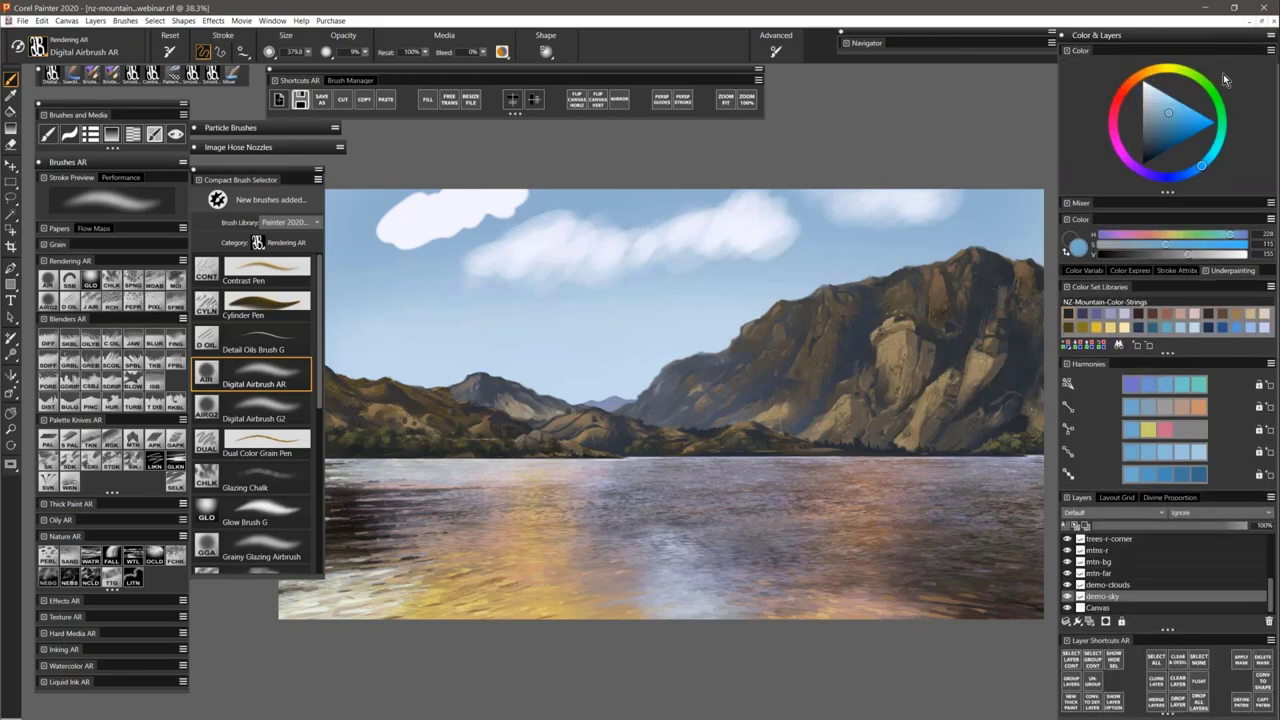
# Show the Clone Color button and the color swatches in the Color panel.
pyautogui.click(1271, 51)
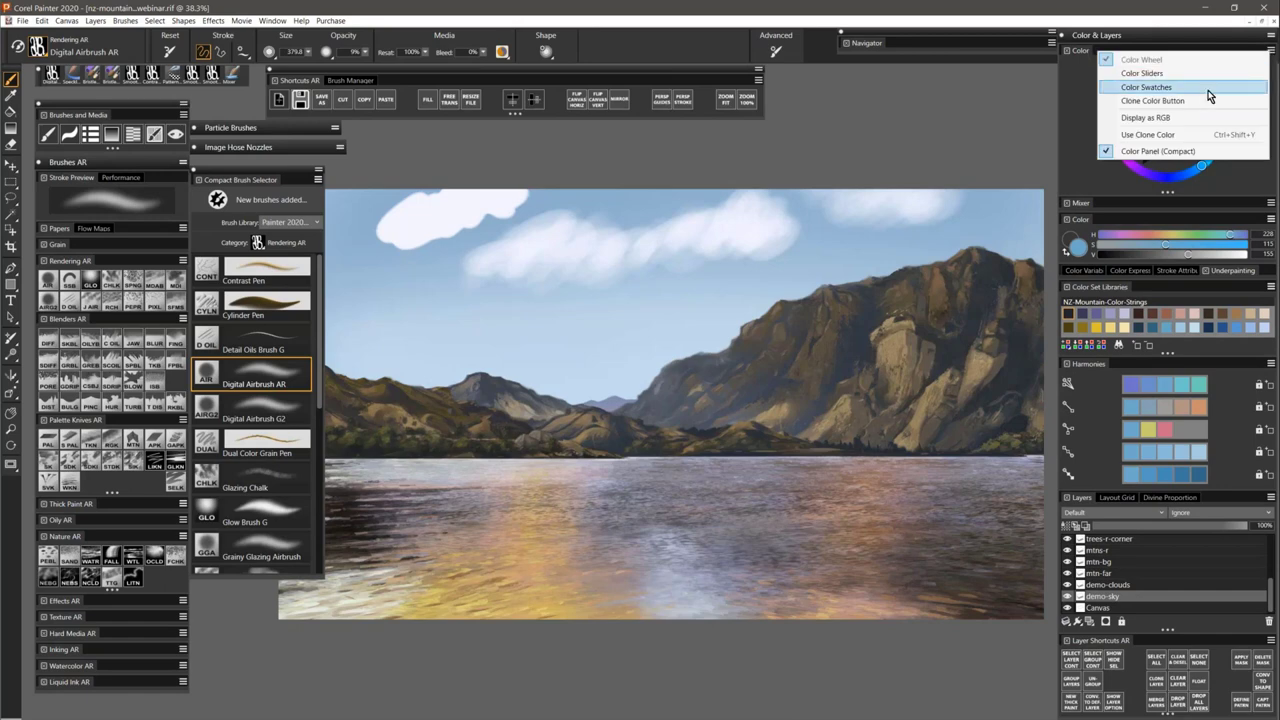
pyautogui.click(1191, 102)
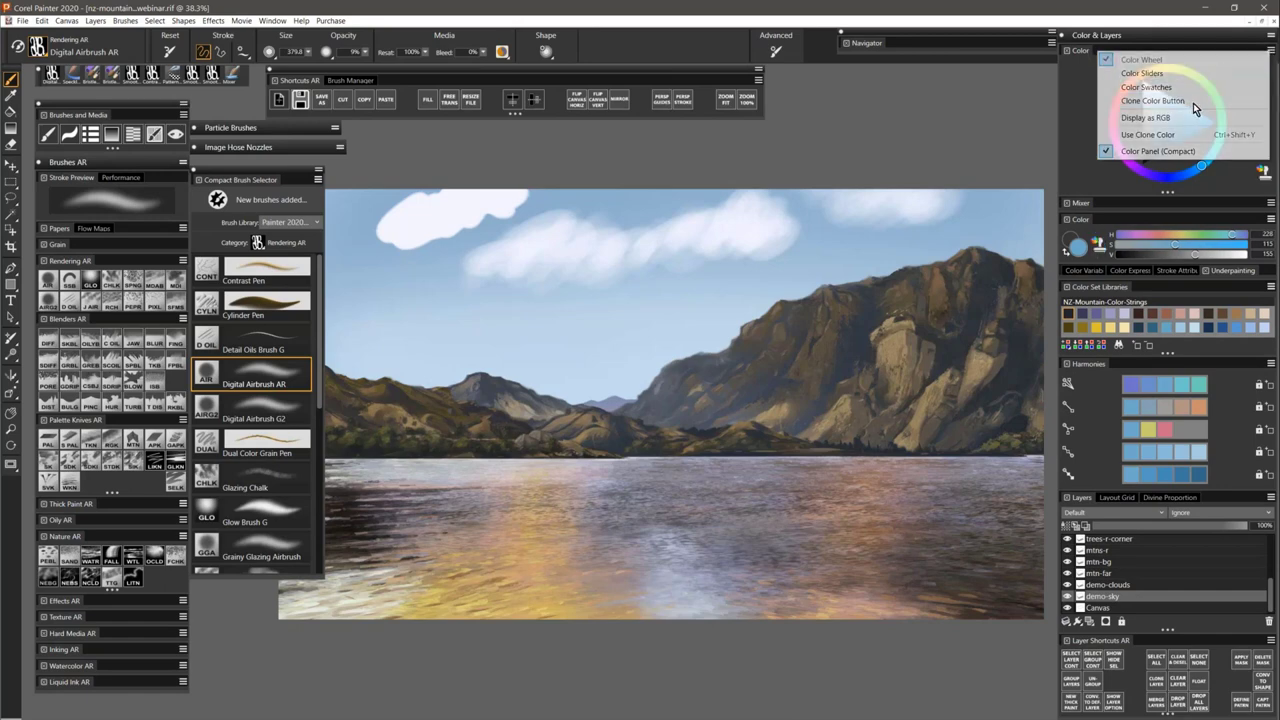
pyautogui.click(1272, 51)
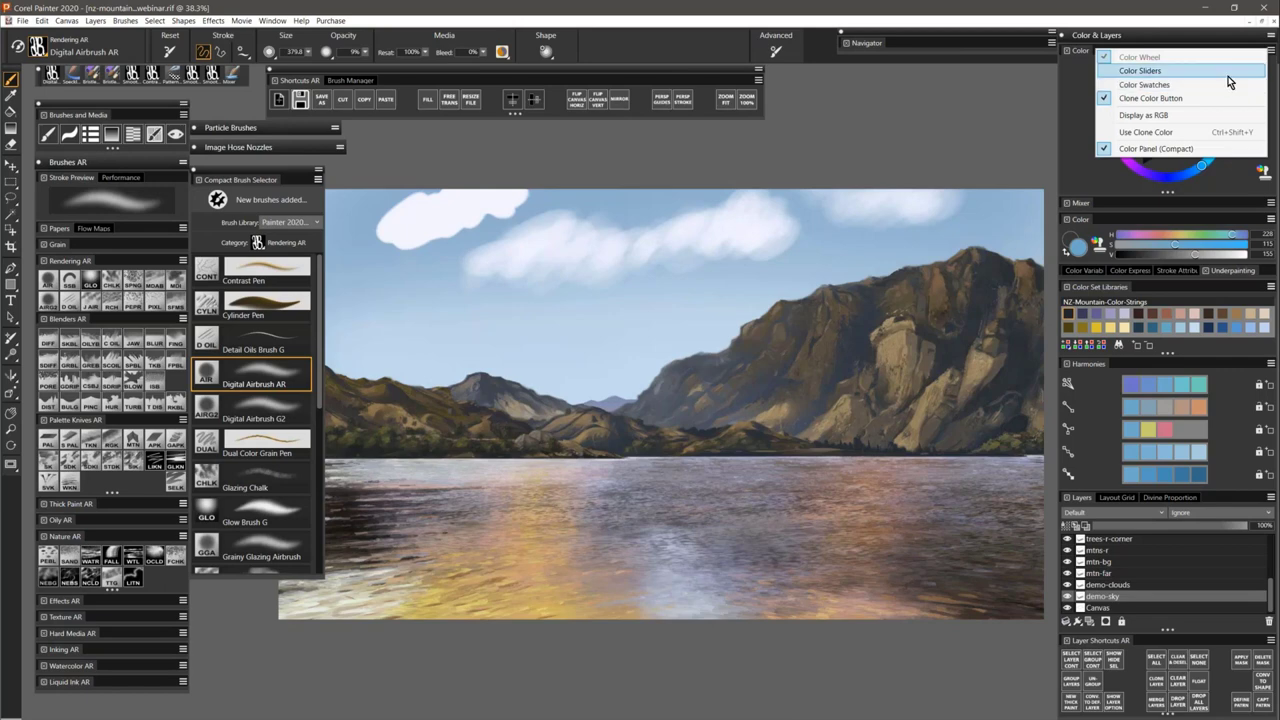
pyautogui.click(1263, 168)
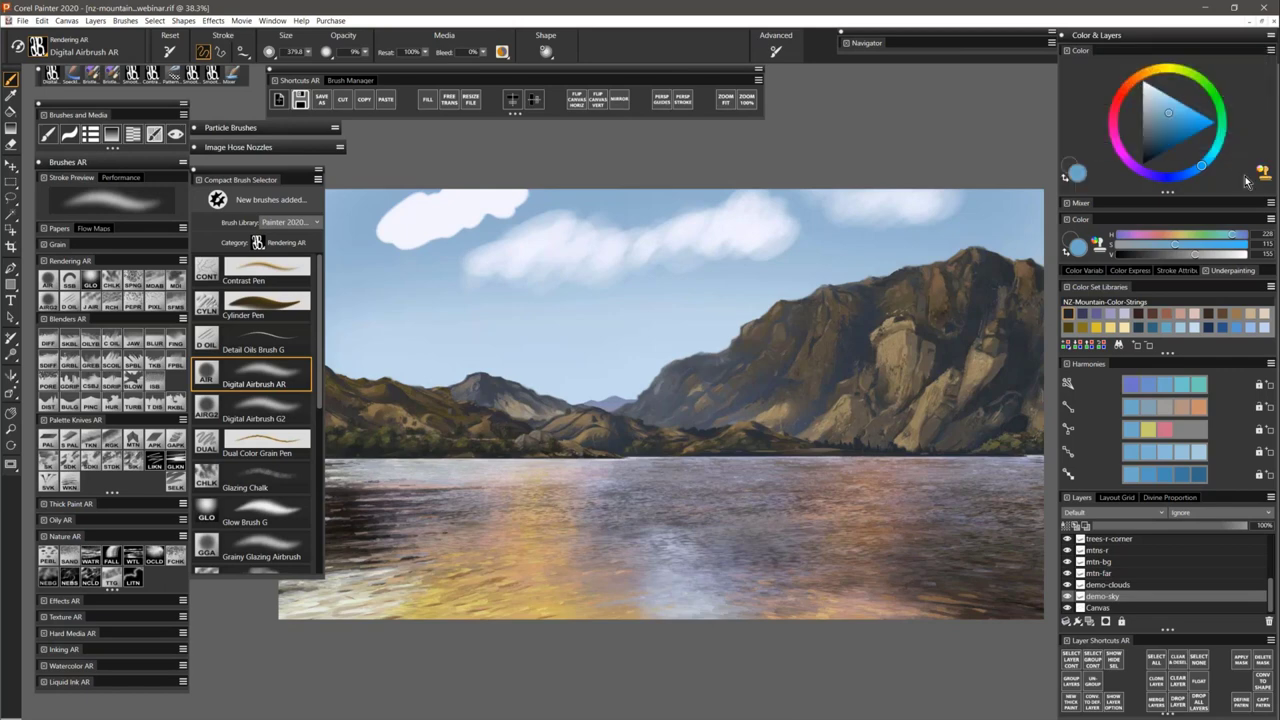
# Hide the color swatches and the Clone Color button in the Color panel.
pyautogui.click(1271, 51)
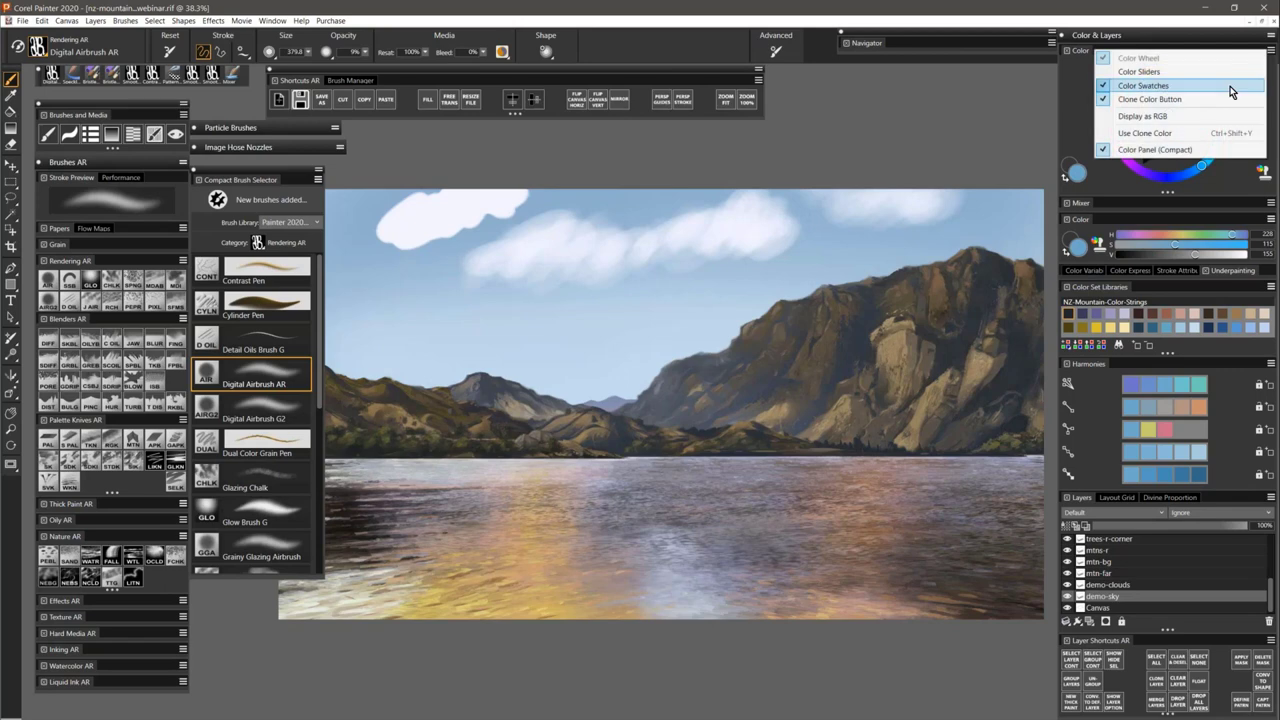
pyautogui.click(1271, 51)
pyautogui.click(1271, 51)
pyautogui.click(1231, 92)
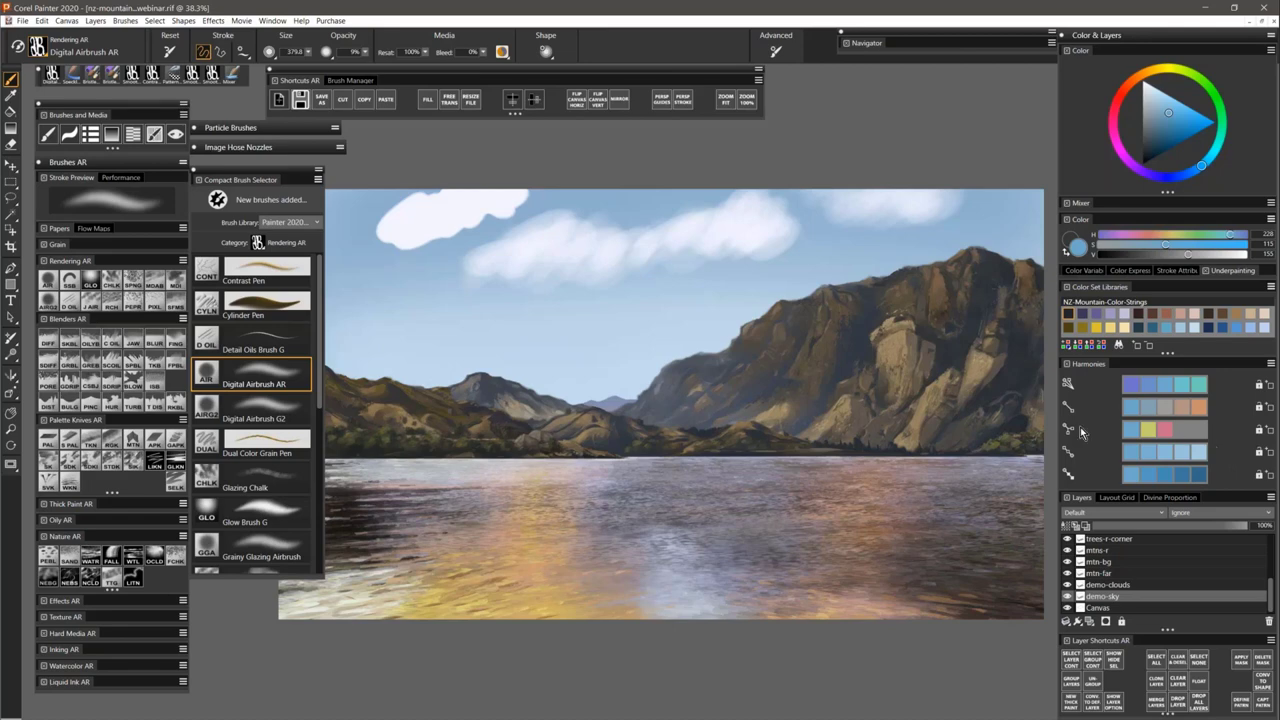
# Sample the sky's blue, check which harmony types the Harmonies panel offers, and shift the paint color's hue to 240.
pyautogui.keyDown('alt'); pyautogui.click(371, 210); pyautogui.keyUp('alt')
pyautogui.keyDown('alt'); pyautogui.click(371, 210); pyautogui.keyUp('alt')
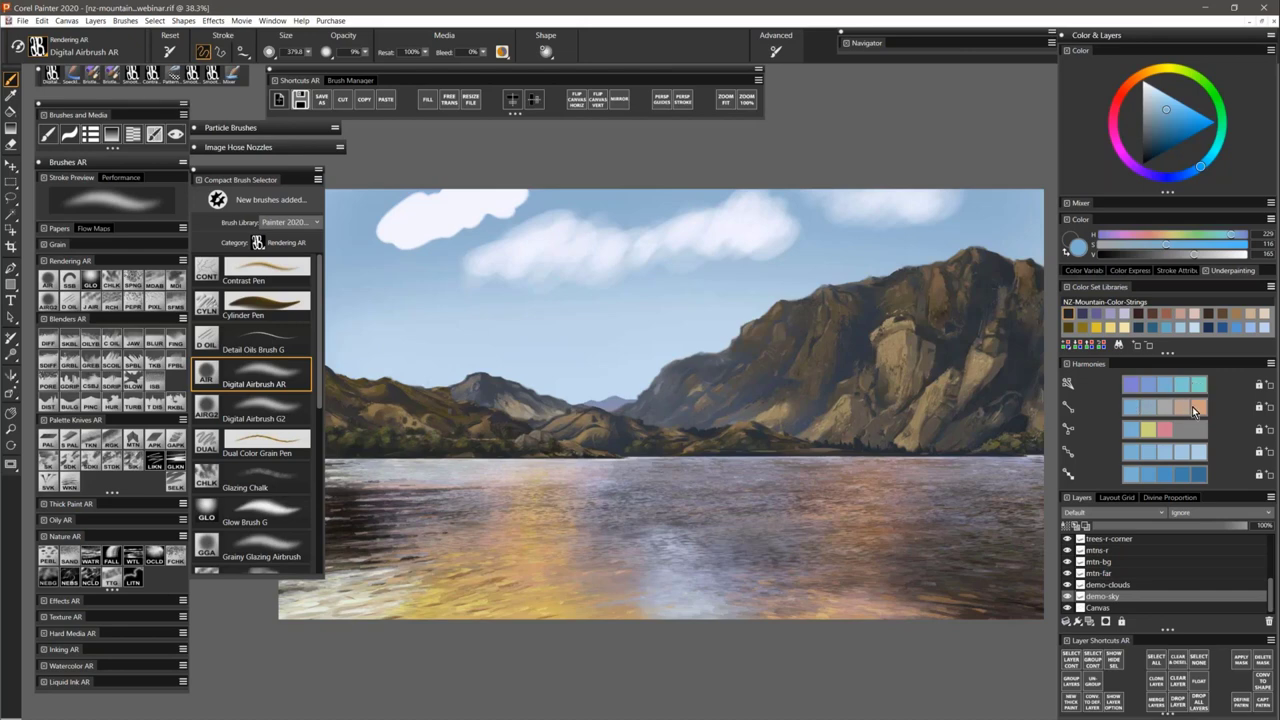
pyautogui.click(1271, 364)
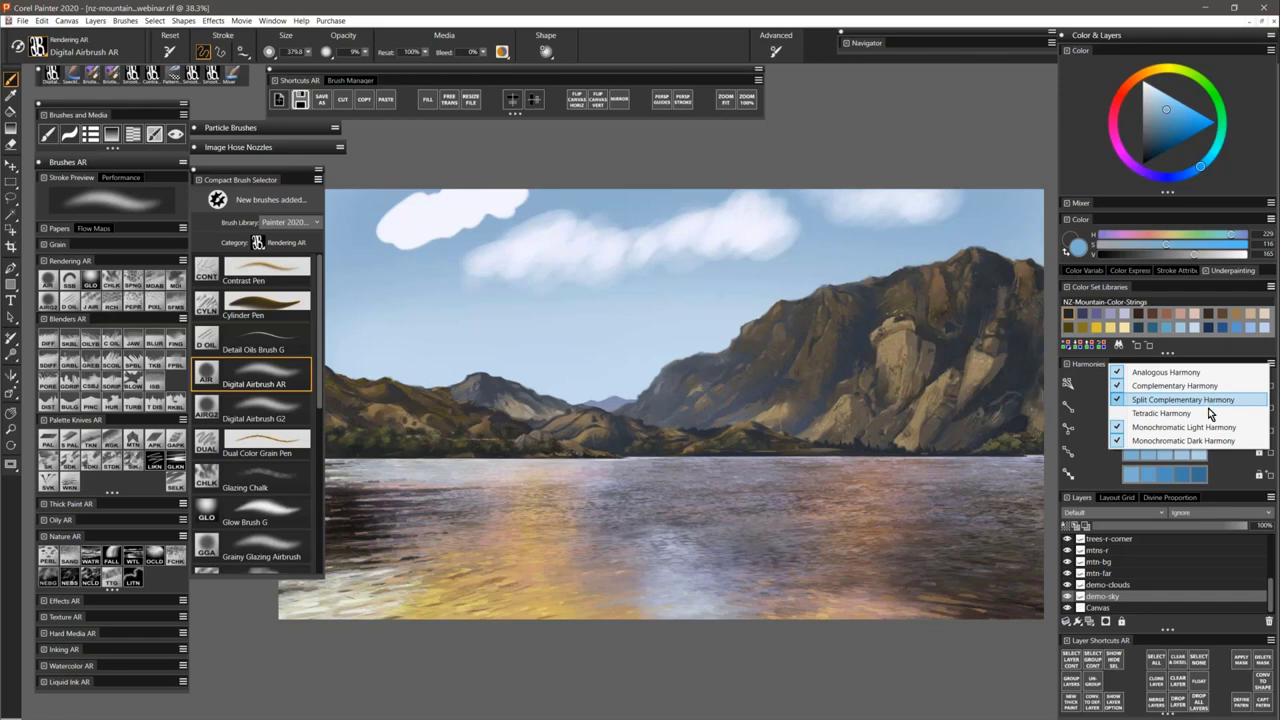
pyautogui.click(1249, 360)
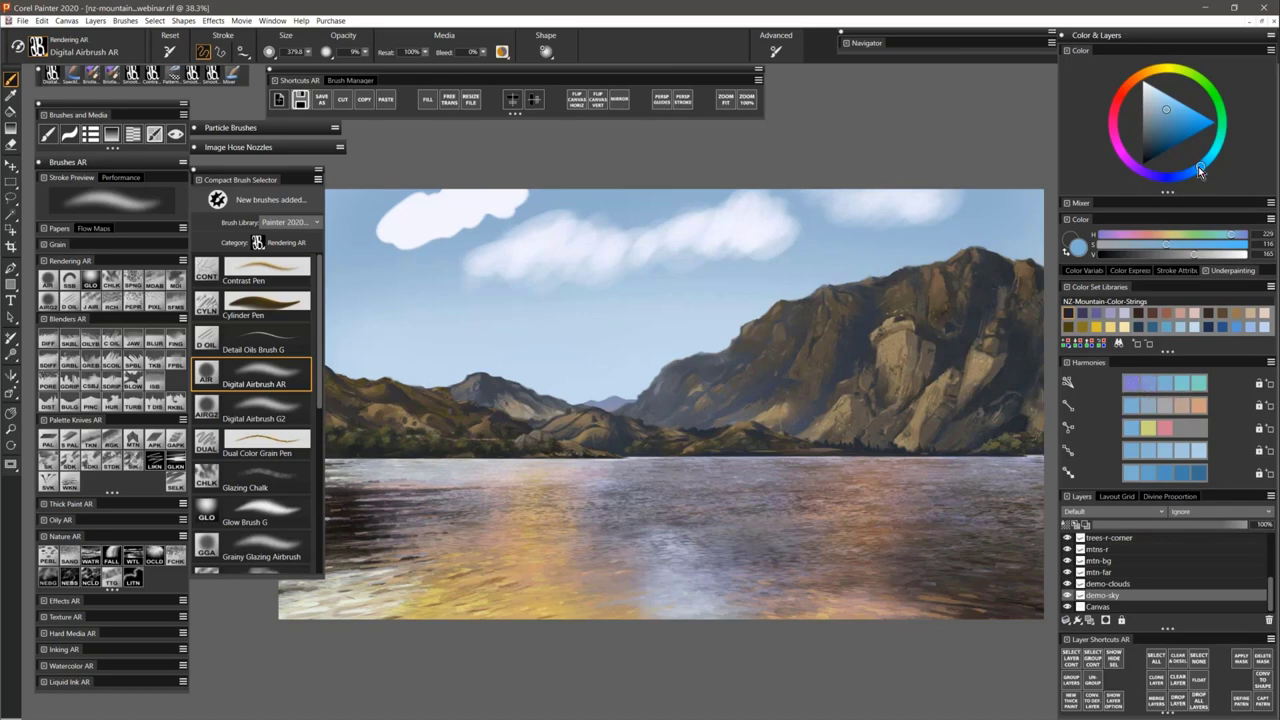
pyautogui.moveTo(1196, 170)
pyautogui.mouseDown()
pyautogui.moveTo(1206, 158)
pyautogui.moveTo(1187, 174)
pyautogui.mouseUp()
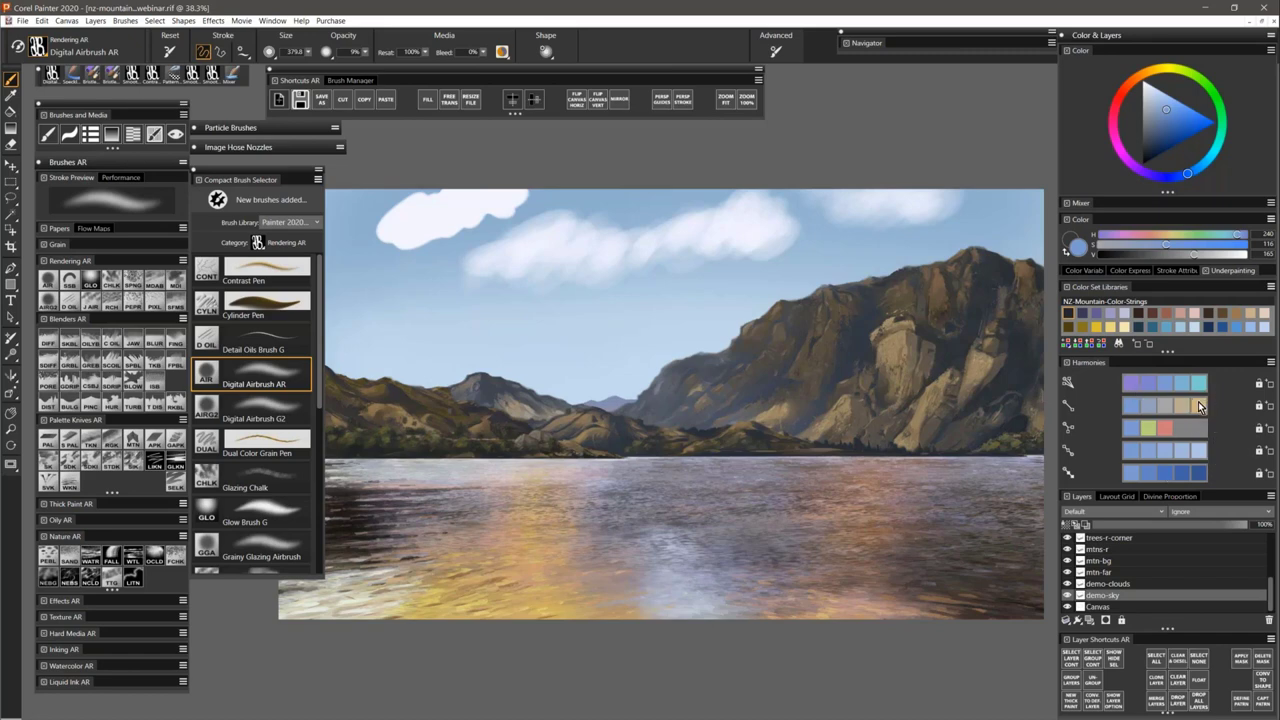
# Make the demo-clouds layer active and clear its white clouds.
pyautogui.click(1114, 584)
pyautogui.click(1067, 584)
pyautogui.click(1067, 584)
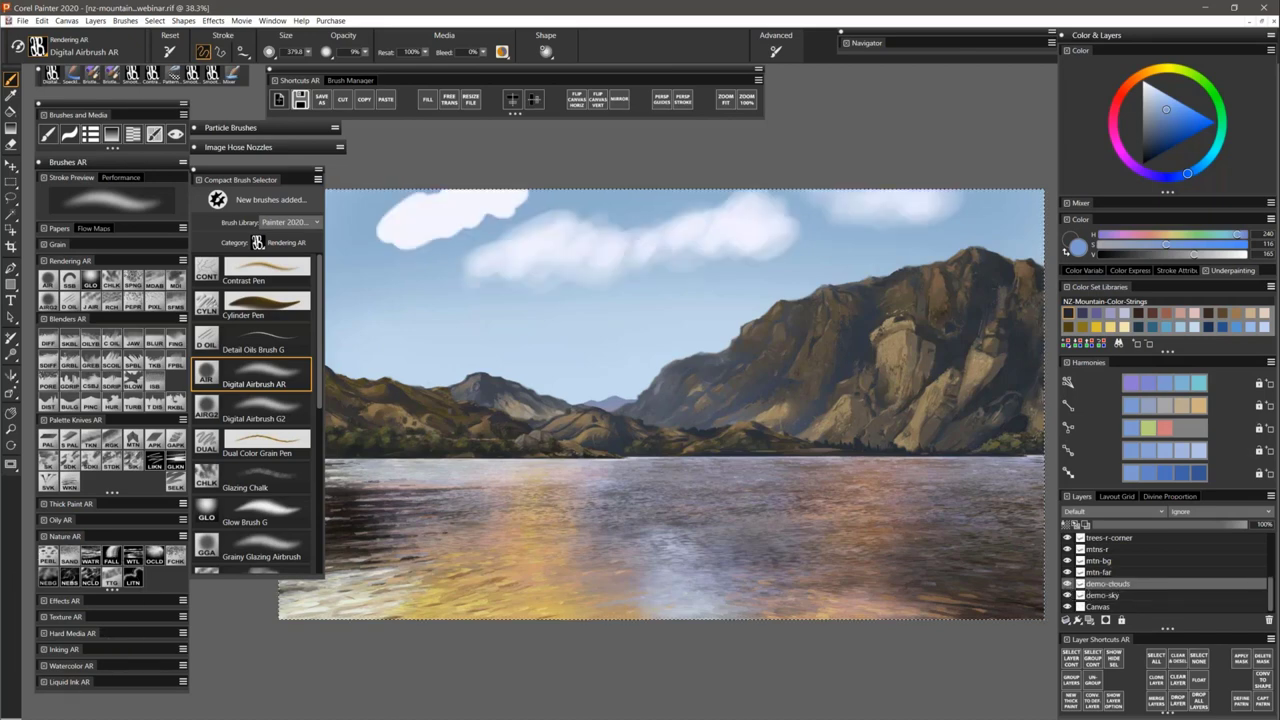
pyautogui.click(1067, 584)
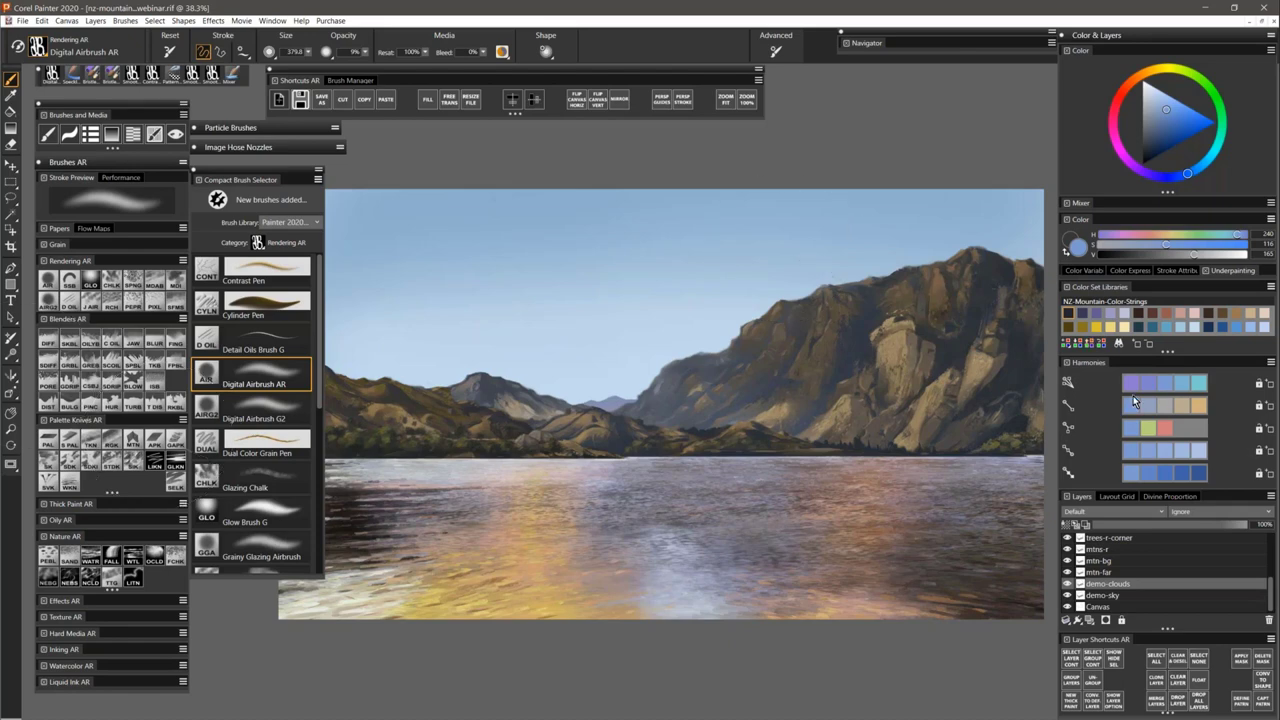
# Lock the color harmonies and paint a tan cloud in the upper sky with Smooth Palette Knife AR, using the complementary harmony's color.
pyautogui.click(1260, 407)
pyautogui.click(1199, 404)
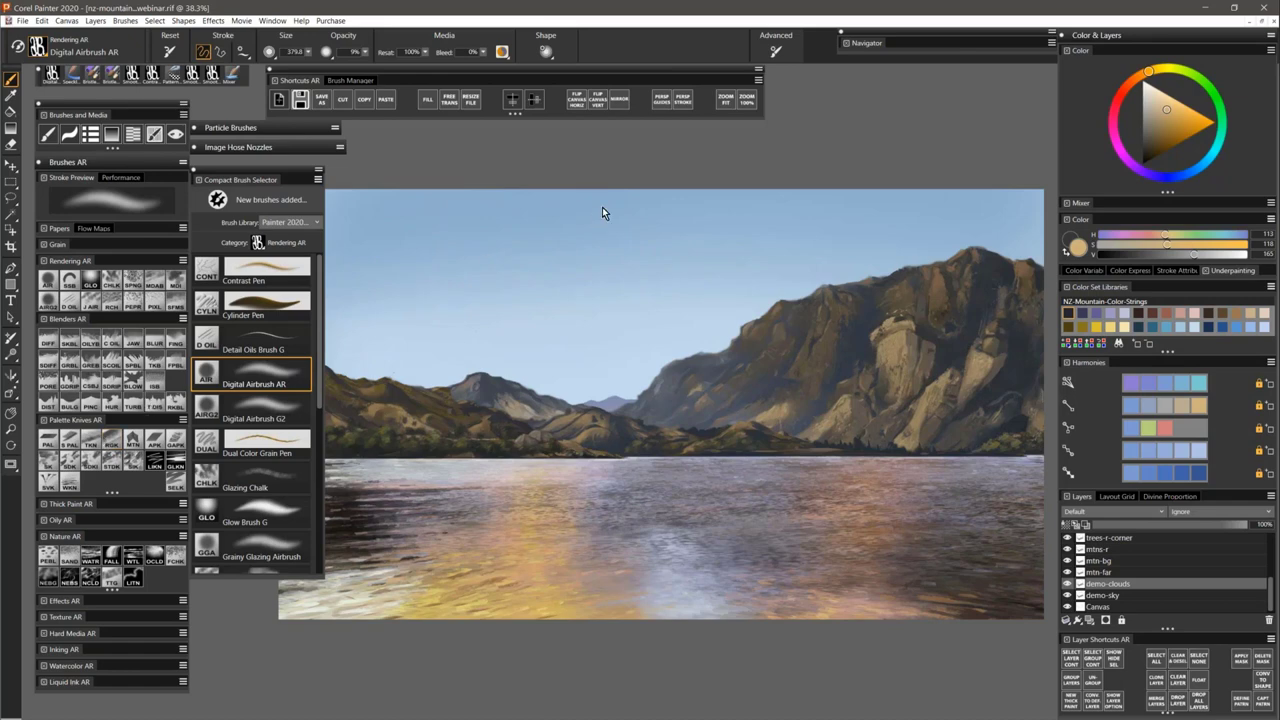
pyautogui.press('/')
pyautogui.moveTo(577, 209)
pyautogui.mouseDown()
pyautogui.moveTo(627, 204)
pyautogui.moveTo(630, 188)
pyautogui.moveTo(652, 220)
pyautogui.mouseUp()
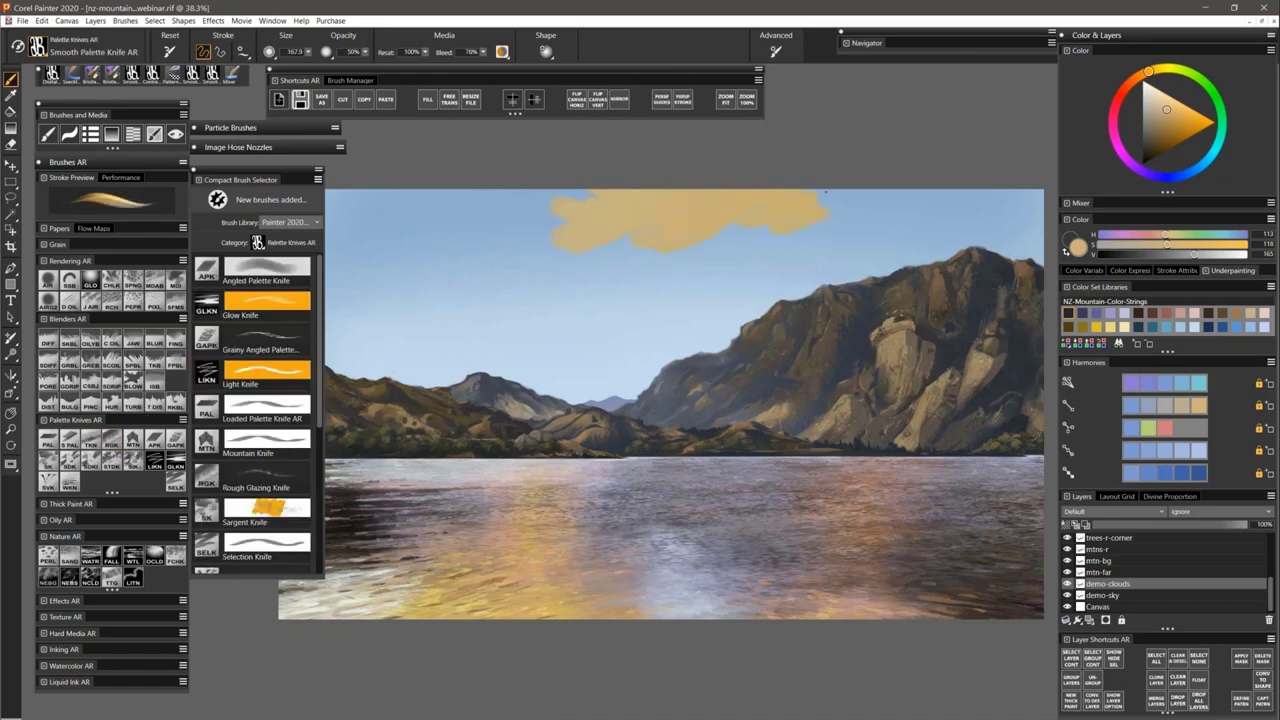
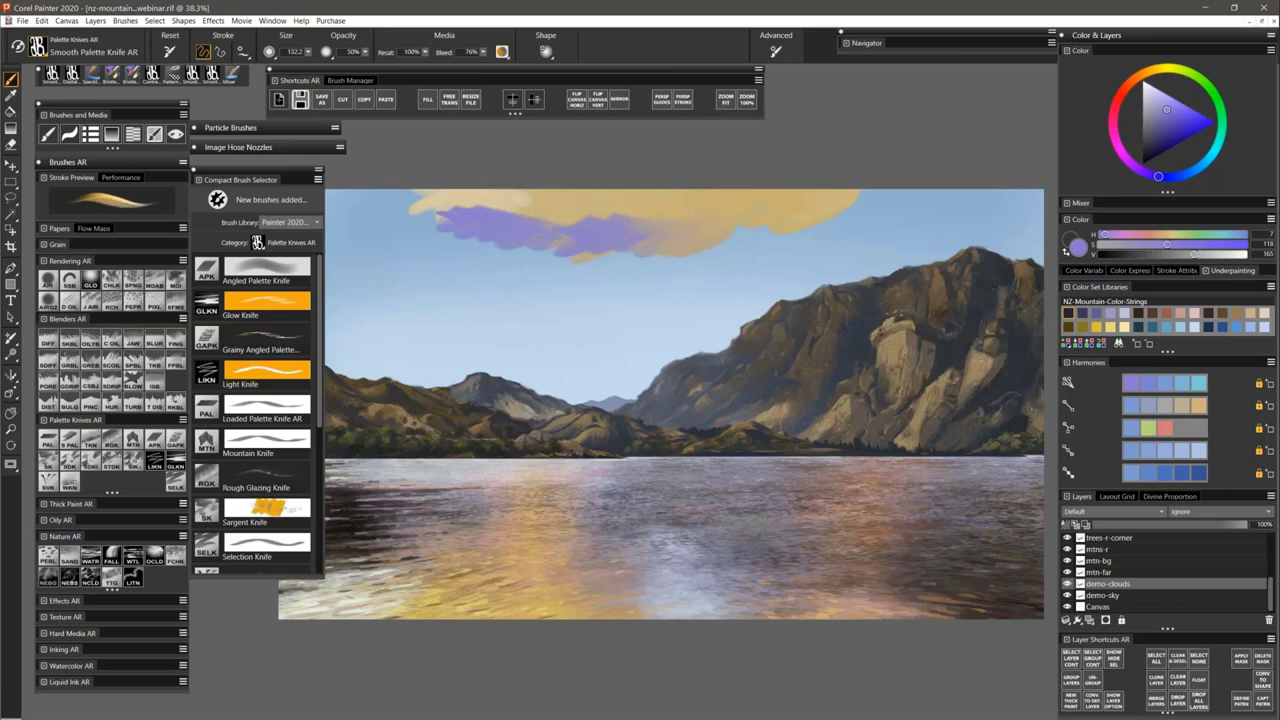
# Shade the tan cloud's underside with violet strokes and blend the two colors together with the palette knife.
pyautogui.moveTo(660, 241)
pyautogui.mouseDown()
pyautogui.moveTo(555, 237)
pyautogui.moveTo(573, 243)
pyautogui.moveTo(647, 212)
pyautogui.moveTo(472, 203)
pyautogui.moveTo(520, 230)
pyautogui.mouseUp()
pyautogui.moveTo(678, 205)
pyautogui.mouseDown()
pyautogui.moveTo(732, 198)
pyautogui.moveTo(771, 216)
pyautogui.mouseUp()
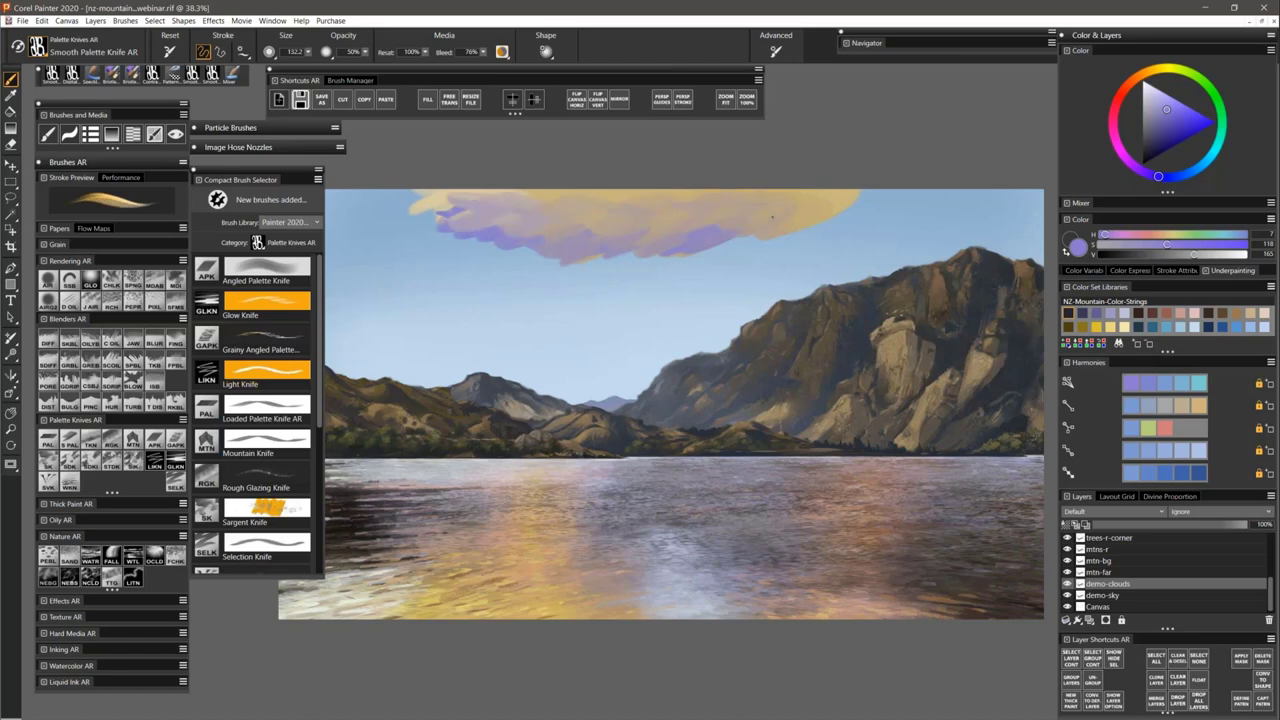
pyautogui.moveTo(586, 229)
pyautogui.mouseDown()
pyautogui.moveTo(511, 226)
pyautogui.moveTo(450, 205)
pyautogui.mouseUp()
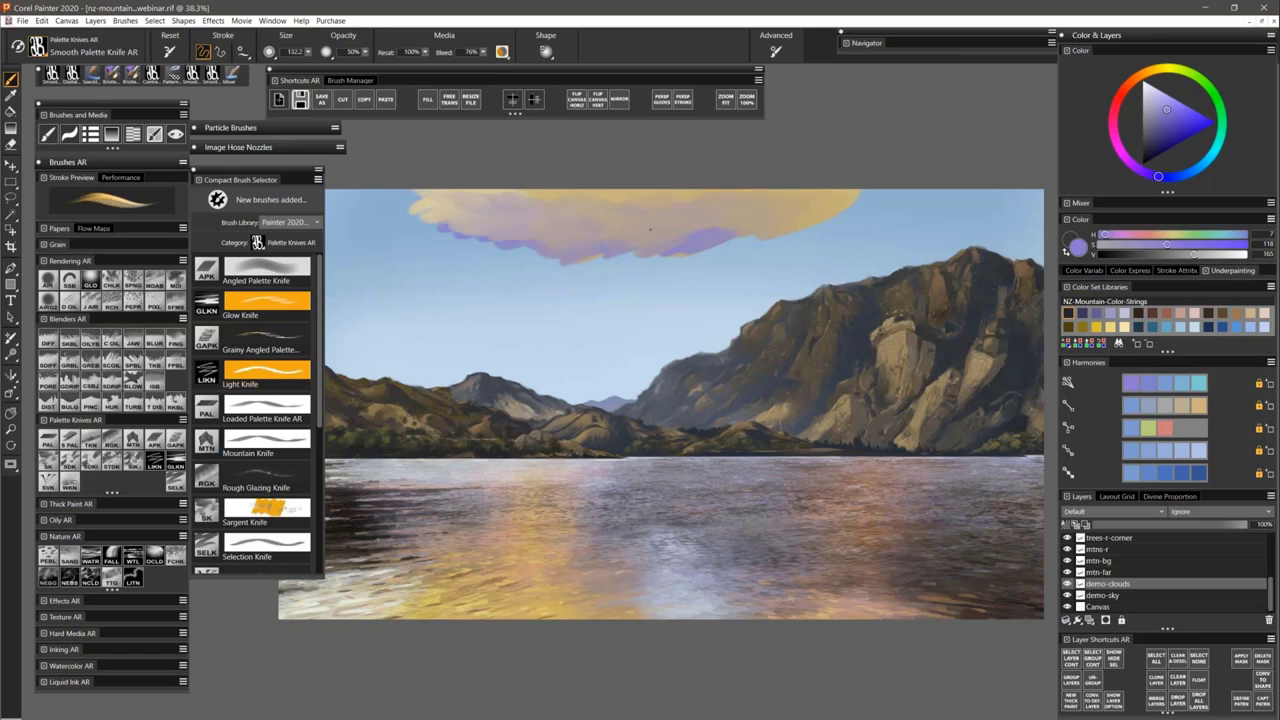
pyautogui.moveTo(694, 235); pyautogui.dragTo(741, 210)
# Try the coral color from the split complementary harmony in the sky above the far mountains, and undo it.
pyautogui.click(1165, 429)
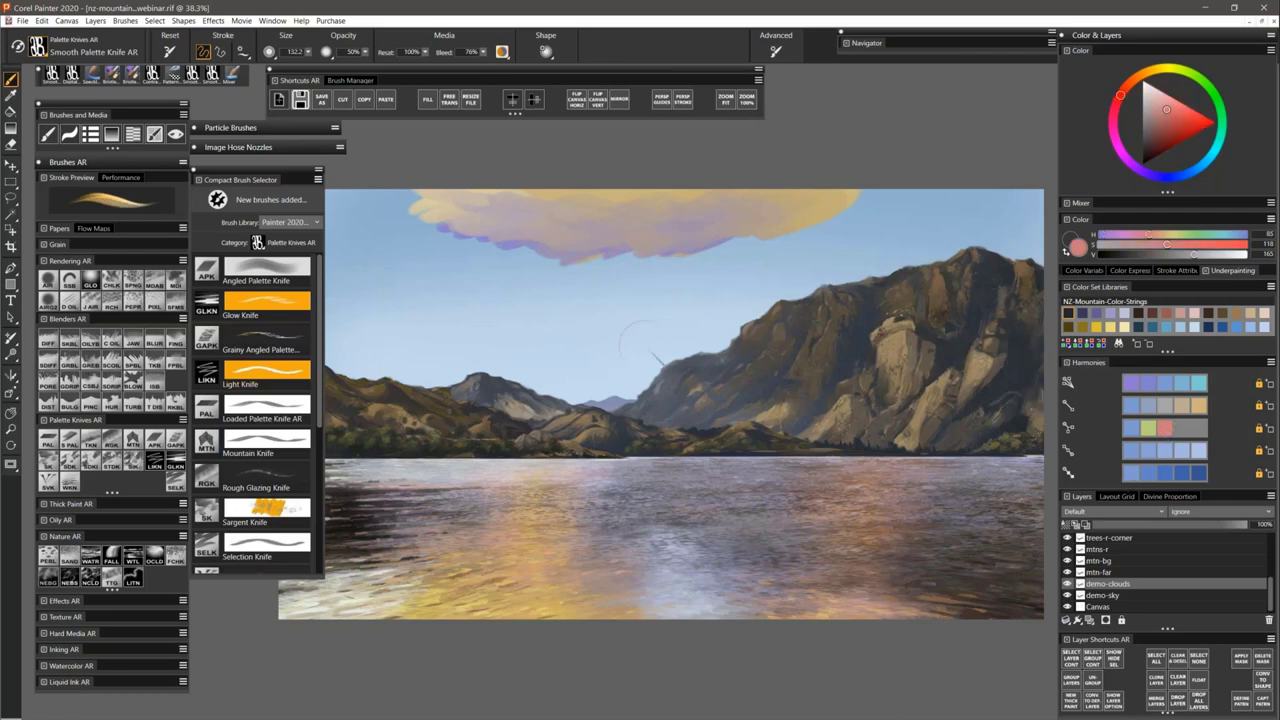
pyautogui.moveTo(605, 322)
pyautogui.mouseDown()
pyautogui.moveTo(644, 326)
pyautogui.moveTo(586, 332)
pyautogui.moveTo(603, 358)
pyautogui.moveTo(676, 320)
pyautogui.moveTo(690, 350)
pyautogui.mouseUp()
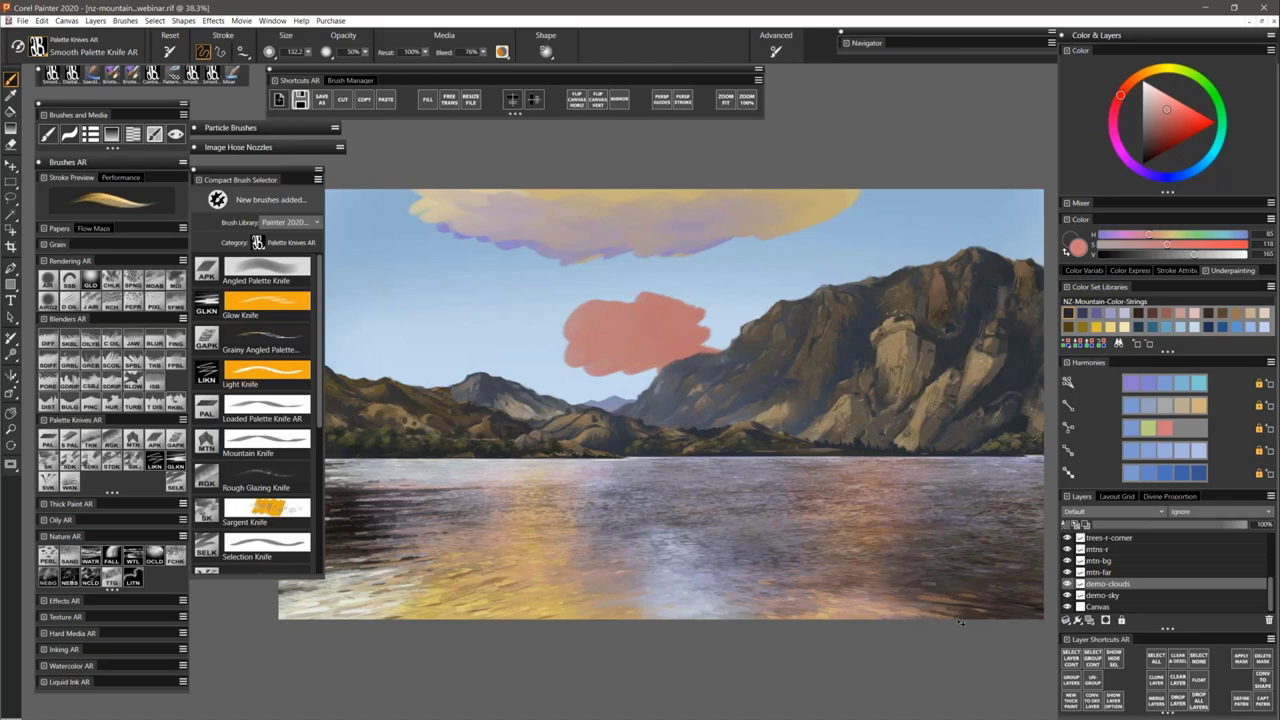
pyautogui.hotkey('ctrl', 'z')
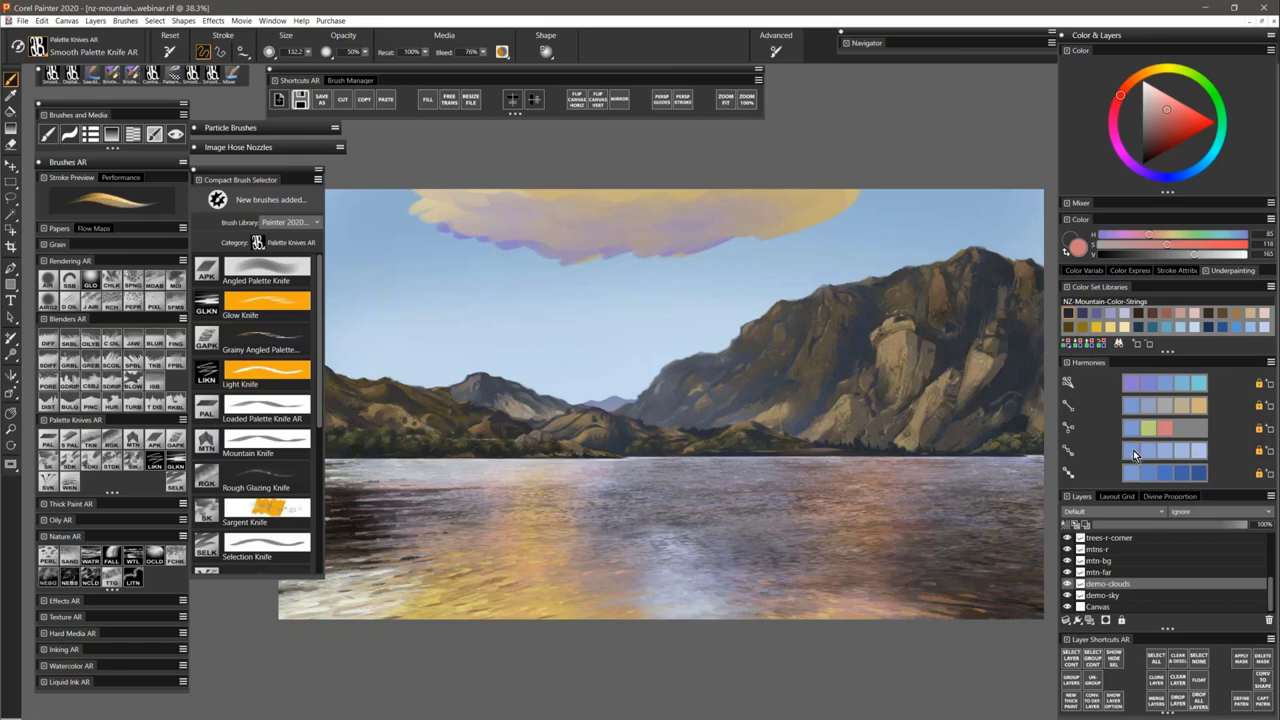
# Unlock the two monochromatic harmonies and shade the cloud's underside with darker violets derived from the cloud's sampled violet.
pyautogui.moveTo(1133, 450); pyautogui.dragTo(1259, 468)
pyautogui.keyDown('alt'); pyautogui.click(513, 242); pyautogui.keyUp('alt')
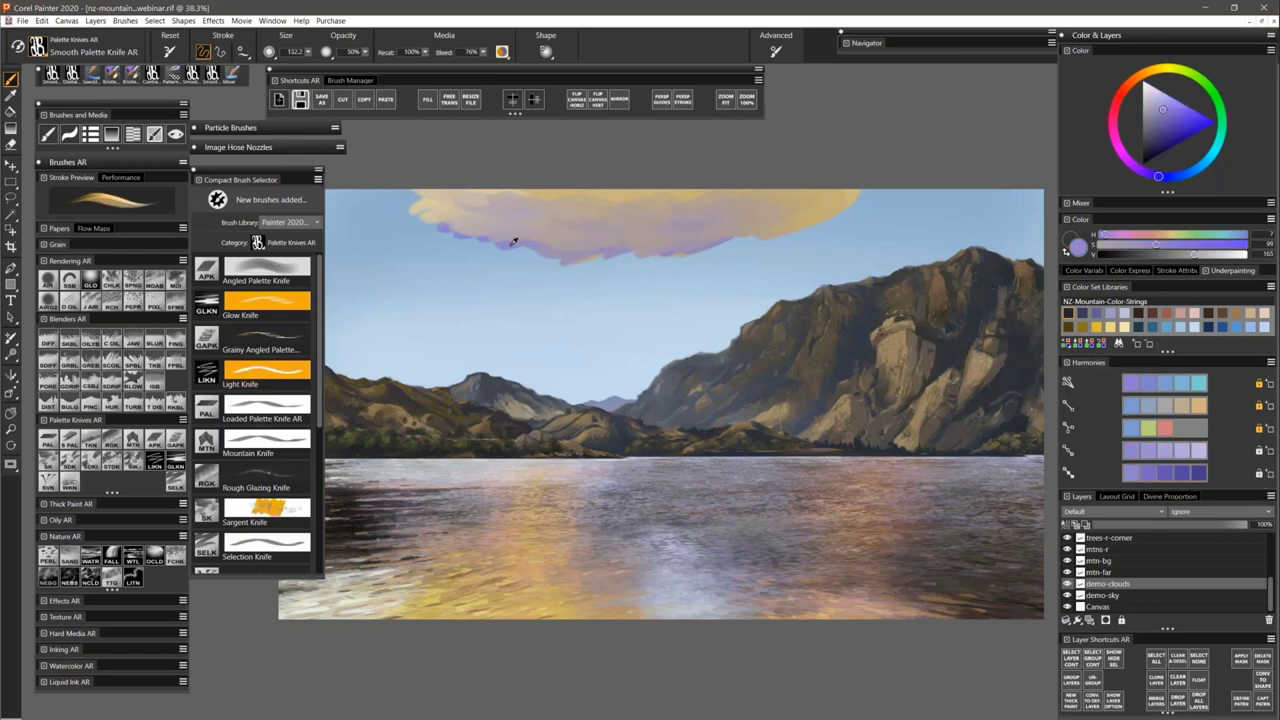
pyautogui.click(1169, 474)
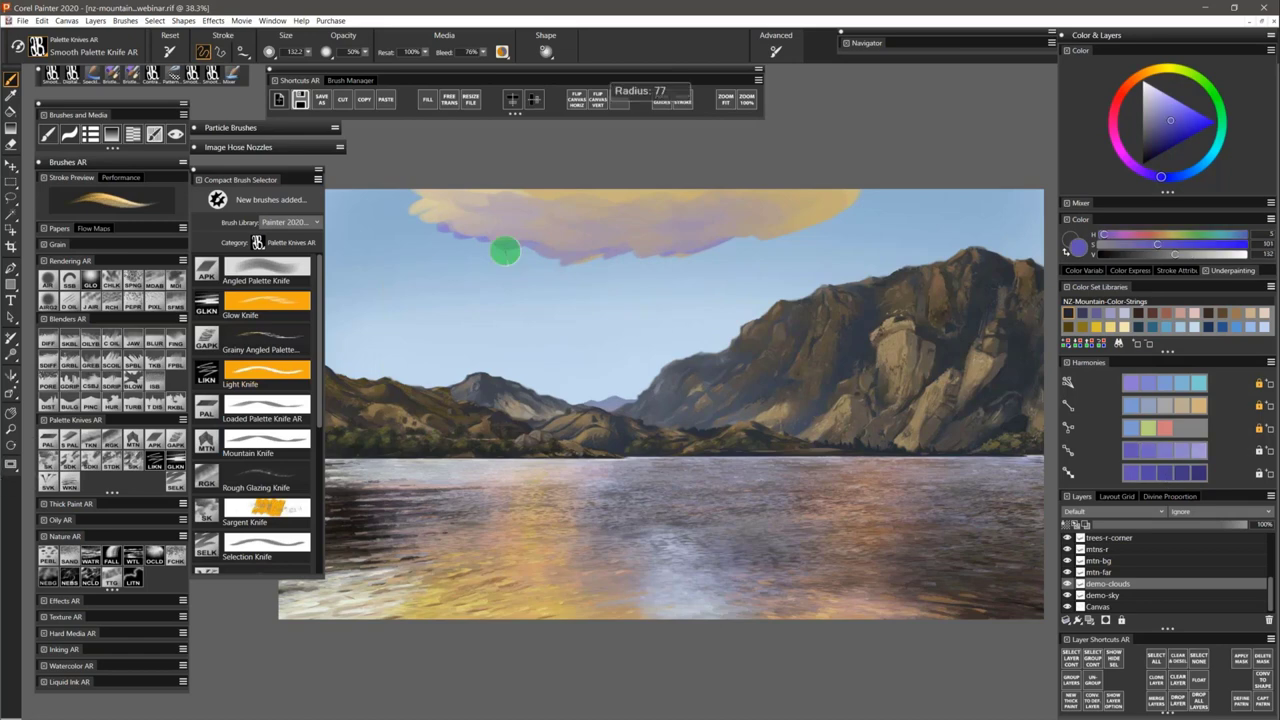
pyautogui.moveTo(445, 230)
pyautogui.mouseDown()
pyautogui.moveTo(625, 262)
pyautogui.moveTo(600, 255)
pyautogui.moveTo(780, 228)
pyautogui.moveTo(828, 206)
pyautogui.moveTo(646, 250)
pyautogui.moveTo(452, 218)
pyautogui.moveTo(594, 250)
pyautogui.moveTo(788, 208)
pyautogui.moveTo(764, 226)
pyautogui.moveTo(606, 259)
pyautogui.moveTo(444, 212)
pyautogui.moveTo(540, 262)
pyautogui.moveTo(600, 270)
pyautogui.moveTo(705, 250)
pyautogui.moveTo(555, 255)
pyautogui.moveTo(681, 253)
pyautogui.mouseUp()
pyautogui.click(1201, 473)
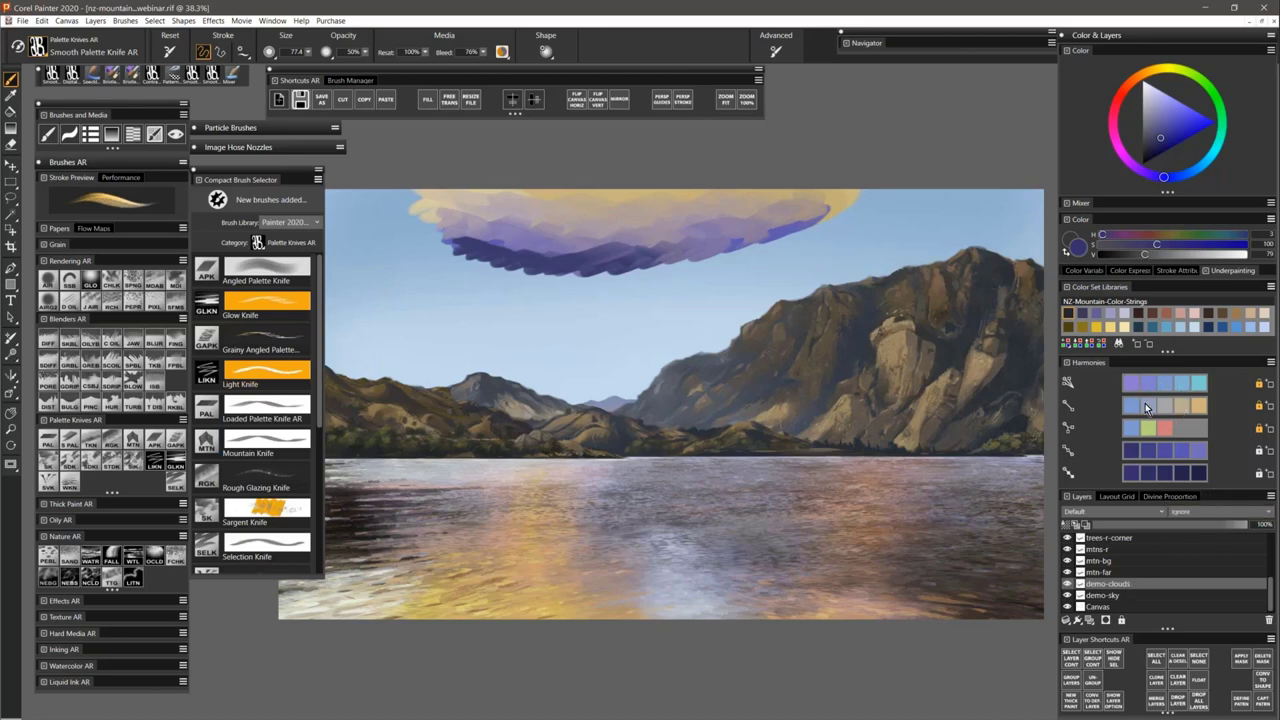
# Clear the tan and violet cloud, and paint a new cloud in the upper sky with pale peach and cream swatches from NZ-Mountain-Color-Strings.
pyautogui.click(1270, 388)
pyautogui.hotkey('ctrl', 'z')
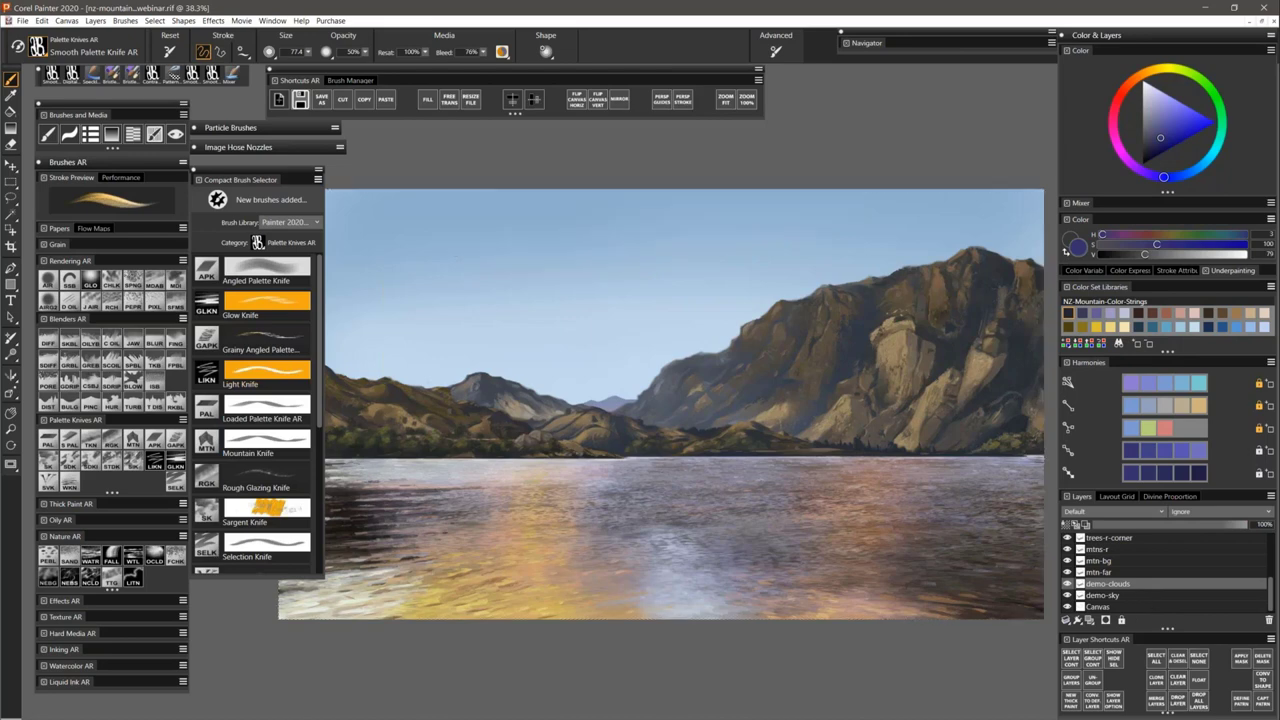
pyautogui.click(1265, 316)
pyautogui.moveTo(645, 250)
pyautogui.mouseDown()
pyautogui.moveTo(618, 236)
pyautogui.moveTo(664, 228)
pyautogui.moveTo(657, 197)
pyautogui.moveTo(746, 226)
pyautogui.moveTo(722, 243)
pyautogui.moveTo(738, 233)
pyautogui.moveTo(694, 189)
pyautogui.moveTo(686, 228)
pyautogui.moveTo(598, 249)
pyautogui.moveTo(513, 239)
pyautogui.moveTo(594, 236)
pyautogui.moveTo(632, 207)
pyautogui.moveTo(565, 248)
pyautogui.mouseUp()
pyautogui.click(1126, 328)
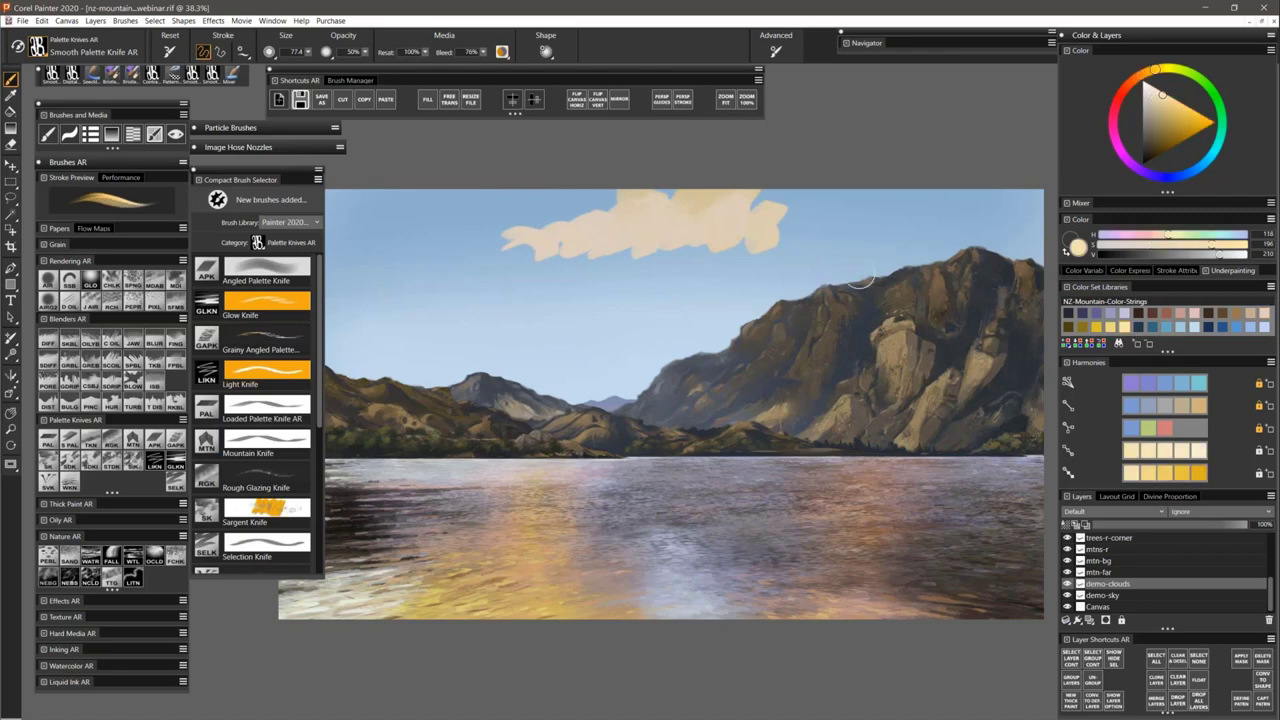
pyautogui.moveTo(630, 208)
pyautogui.mouseDown()
pyautogui.moveTo(535, 240)
pyautogui.moveTo(610, 201)
pyautogui.moveTo(684, 202)
pyautogui.moveTo(643, 225)
pyautogui.moveTo(712, 210)
pyautogui.mouseUp()
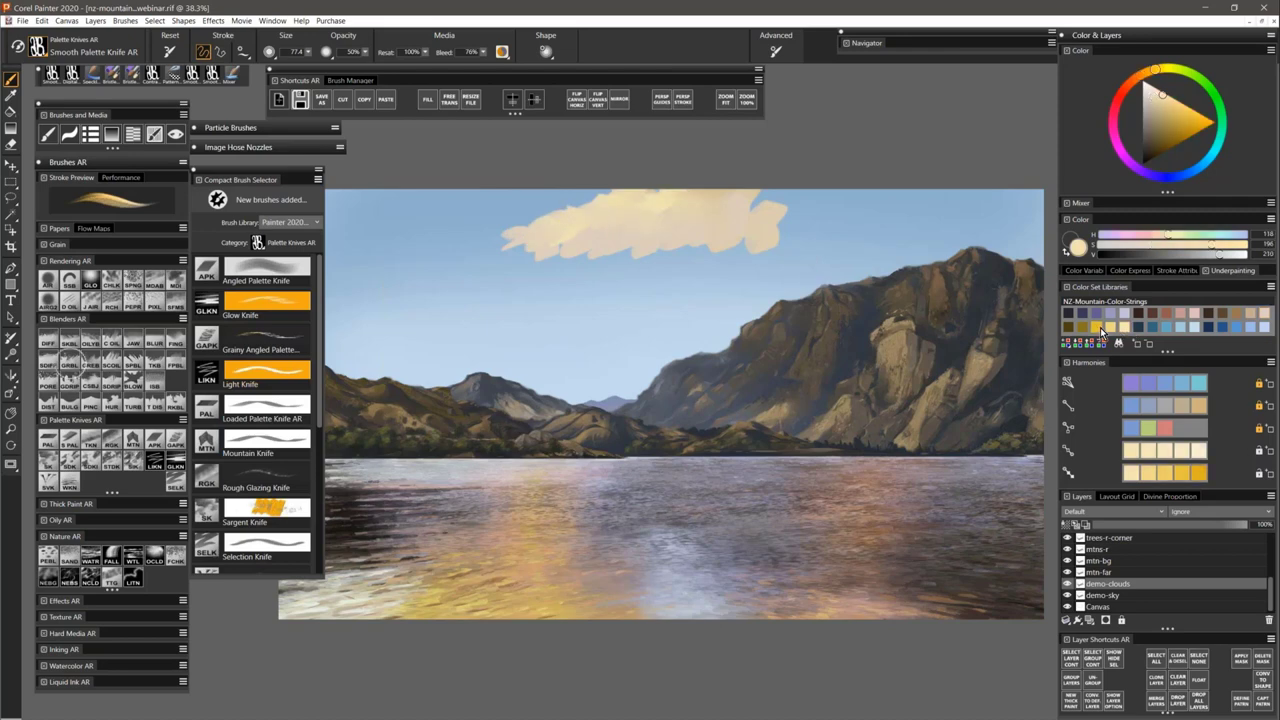
# Blend golden yellow and salmon swatches from the color set into the cream cloud.
pyautogui.click(1098, 328)
pyautogui.moveTo(595, 228)
pyautogui.mouseDown()
pyautogui.moveTo(631, 211)
pyautogui.moveTo(597, 218)
pyautogui.moveTo(613, 228)
pyautogui.moveTo(632, 203)
pyautogui.moveTo(600, 235)
pyautogui.mouseUp()
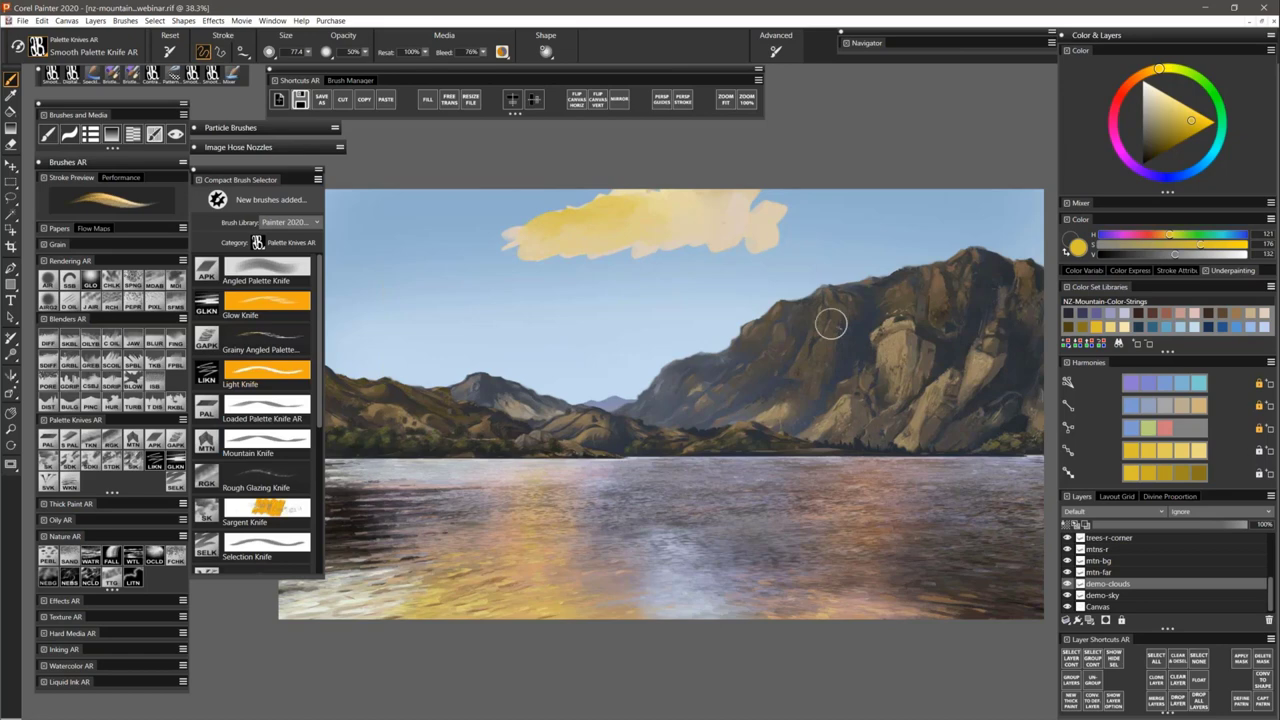
pyautogui.click(1166, 312)
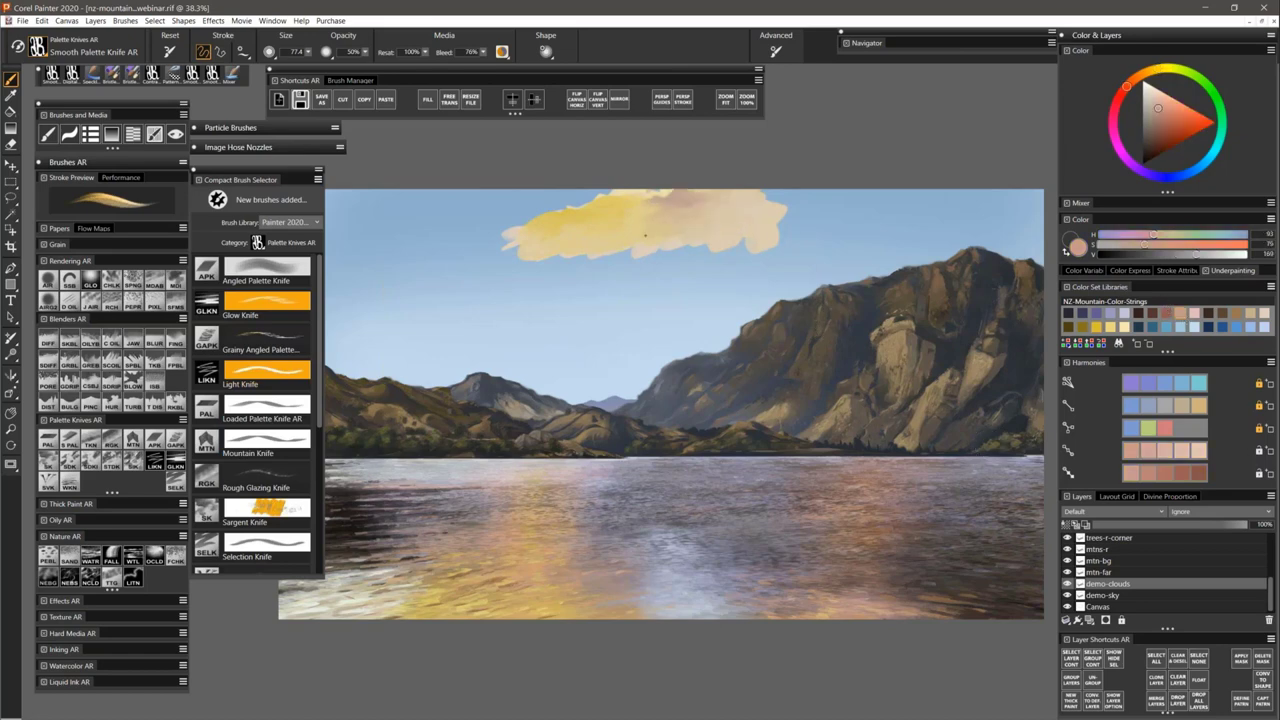
# Mute the violet swatch to saturation 40 and value 113, and shade the cloud's underside with it.
pyautogui.click(1098, 315)
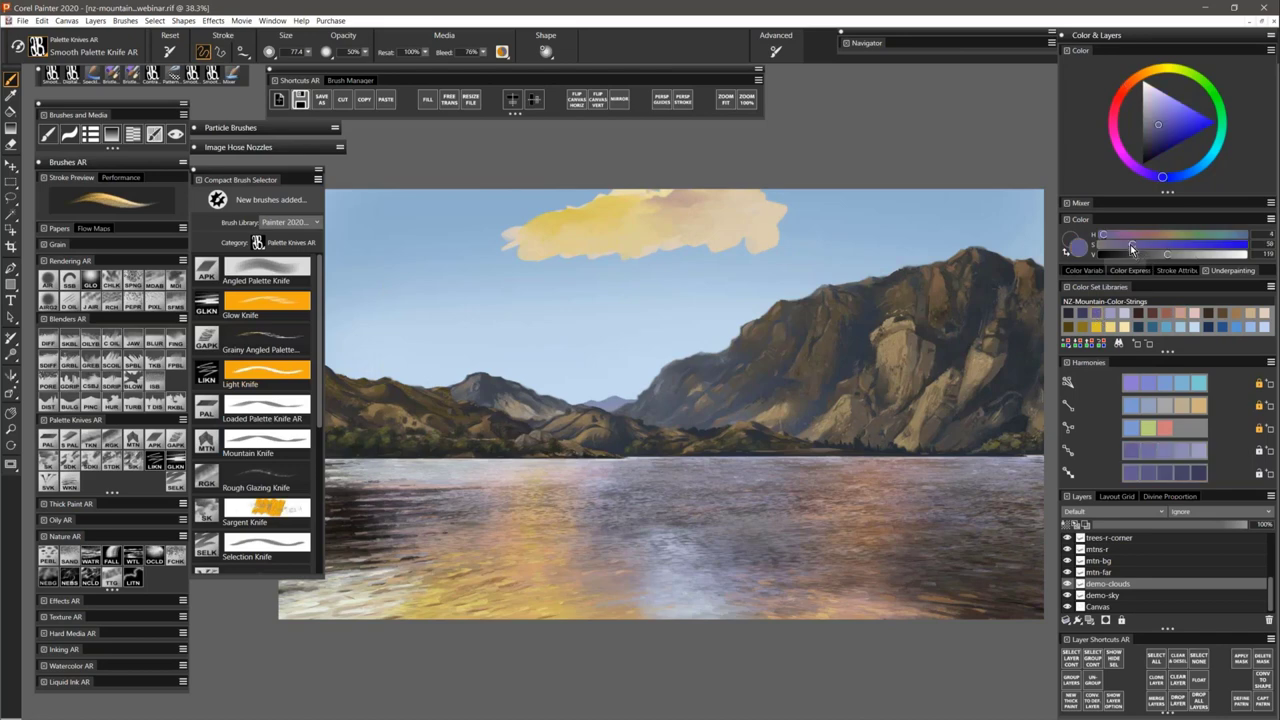
pyautogui.moveTo(1166, 254); pyautogui.dragTo(1164, 255)
pyautogui.moveTo(528, 256)
pyautogui.mouseDown()
pyautogui.moveTo(724, 236)
pyautogui.moveTo(752, 247)
pyautogui.moveTo(710, 228)
pyautogui.moveTo(635, 242)
pyautogui.moveTo(577, 230)
pyautogui.moveTo(625, 245)
pyautogui.moveTo(683, 229)
pyautogui.moveTo(558, 258)
pyautogui.moveTo(689, 213)
pyautogui.moveTo(711, 229)
pyautogui.moveTo(519, 242)
pyautogui.moveTo(680, 235)
pyautogui.mouseUp()
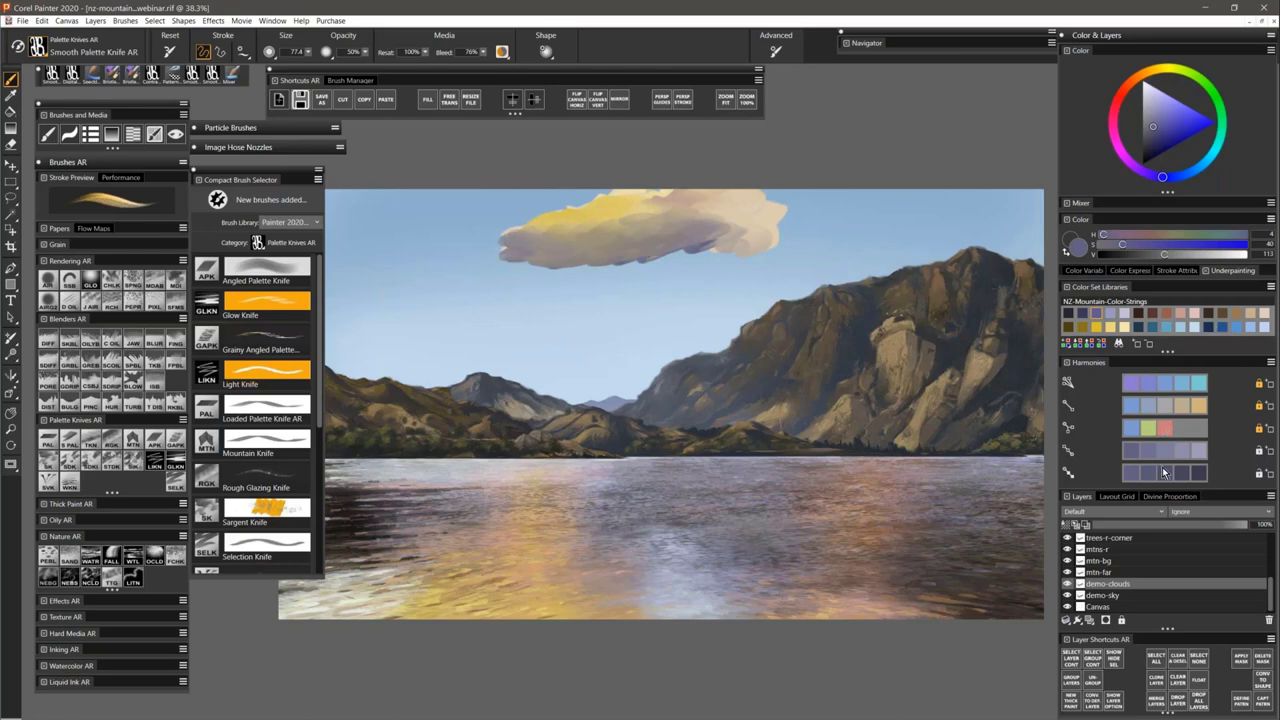
# Mix an orange with hue 111, saturation 197 and value 140, and blend it into the middle of the cloud.
pyautogui.click(1137, 77)
pyautogui.click(1181, 140)
pyautogui.click(1195, 127)
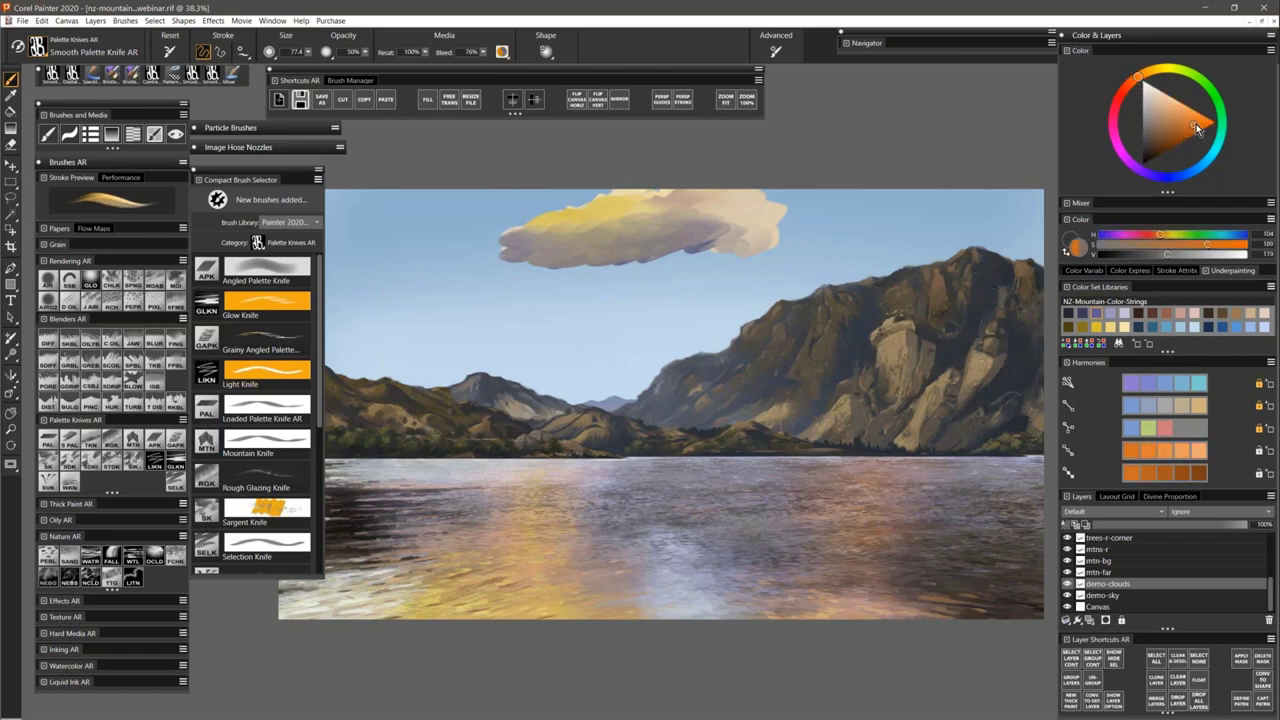
pyautogui.click(1196, 122)
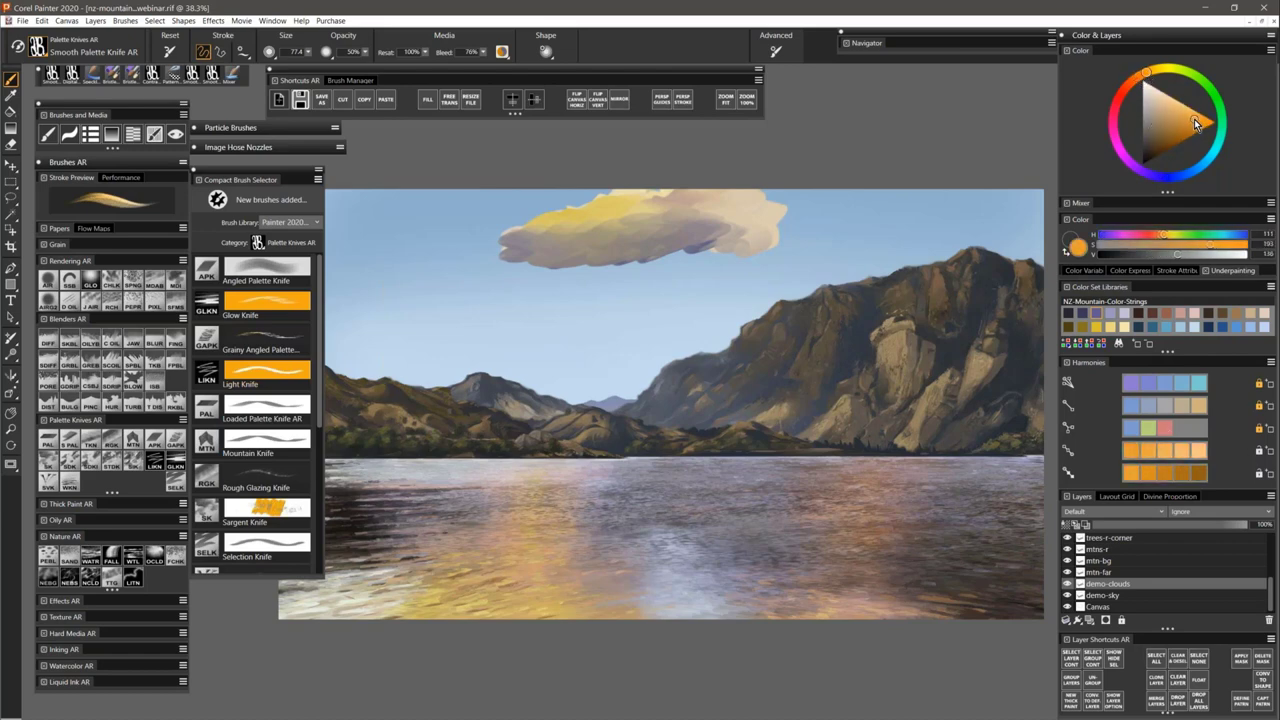
pyautogui.moveTo(582, 230)
pyautogui.mouseDown()
pyautogui.moveTo(520, 236)
pyautogui.moveTo(622, 214)
pyautogui.moveTo(580, 242)
pyautogui.moveTo(600, 204)
pyautogui.moveTo(590, 242)
pyautogui.moveTo(726, 212)
pyautogui.mouseUp()
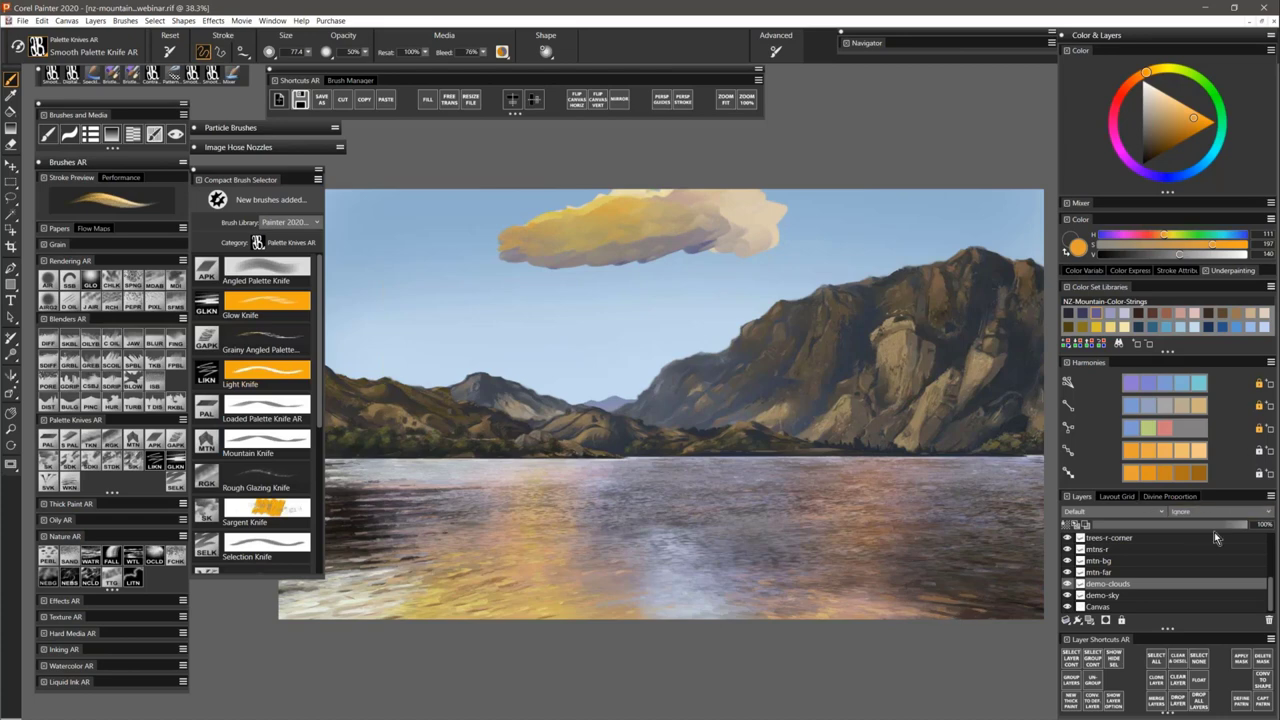
# Hide the demo-clouds and demo-sky layers to reveal the finished sunset sky, and make the Canvas active.
pyautogui.click(1067, 585)
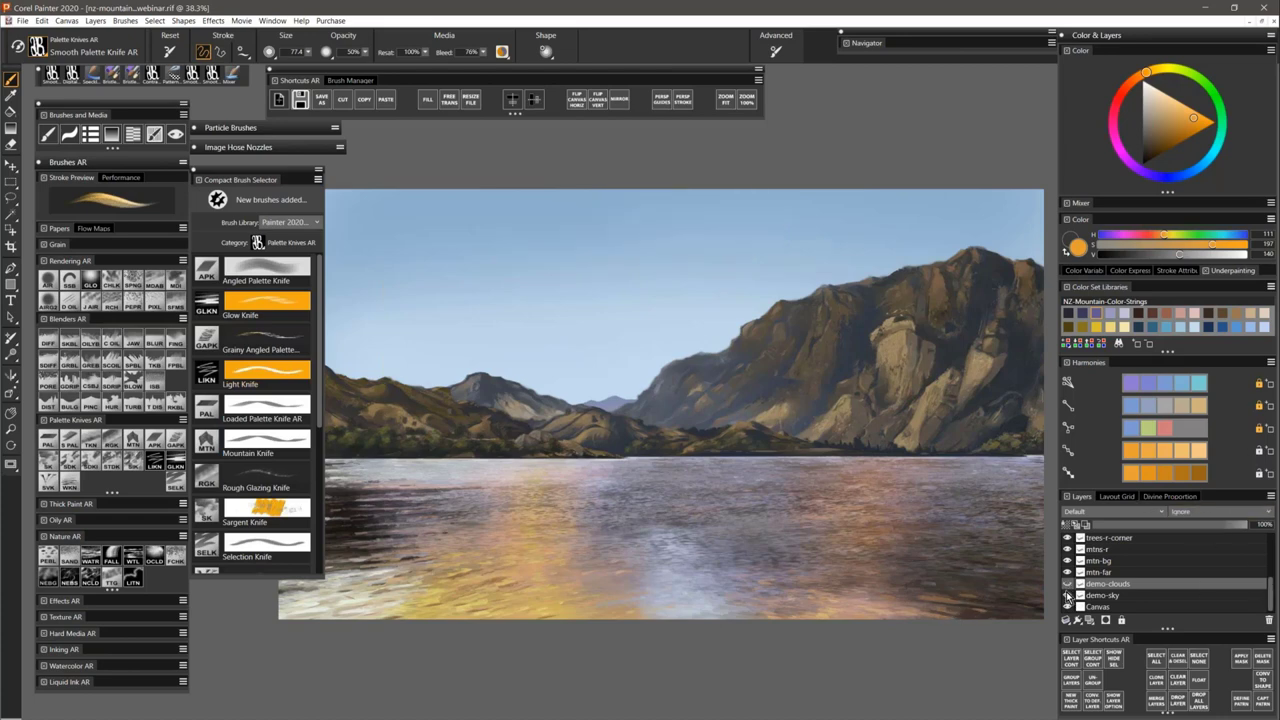
pyautogui.click(1067, 597)
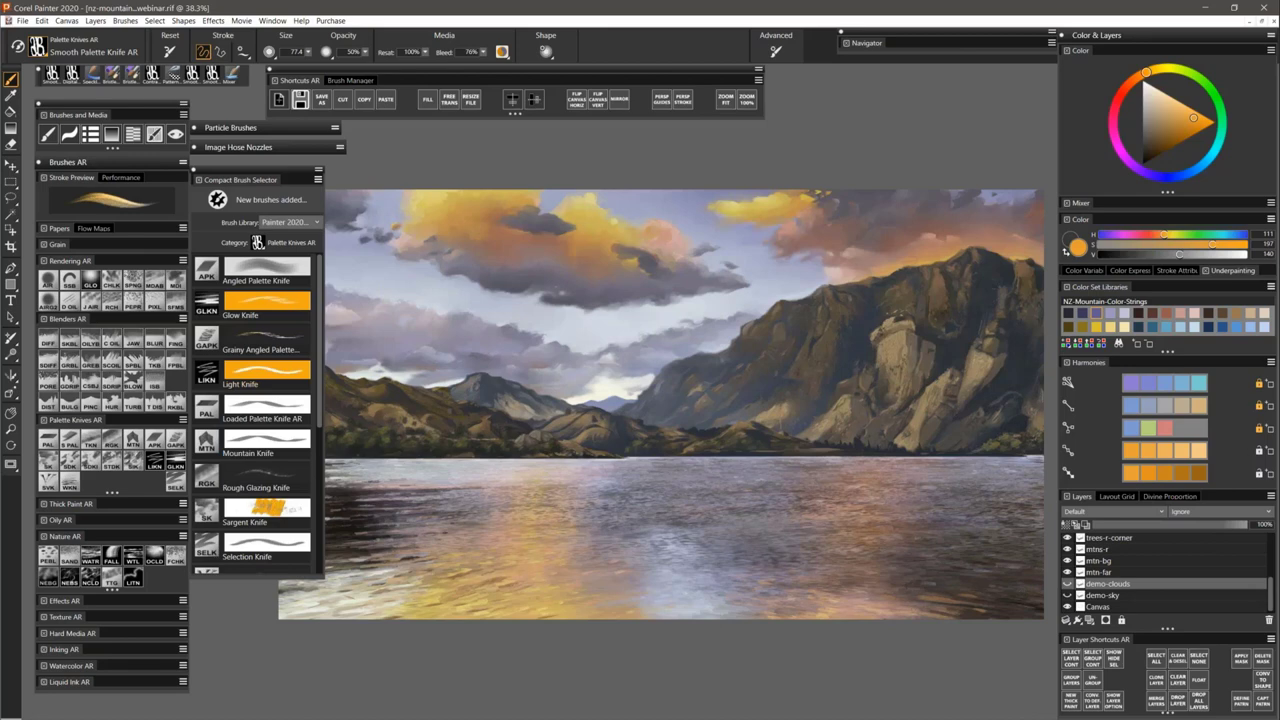
pyautogui.click(1116, 607)
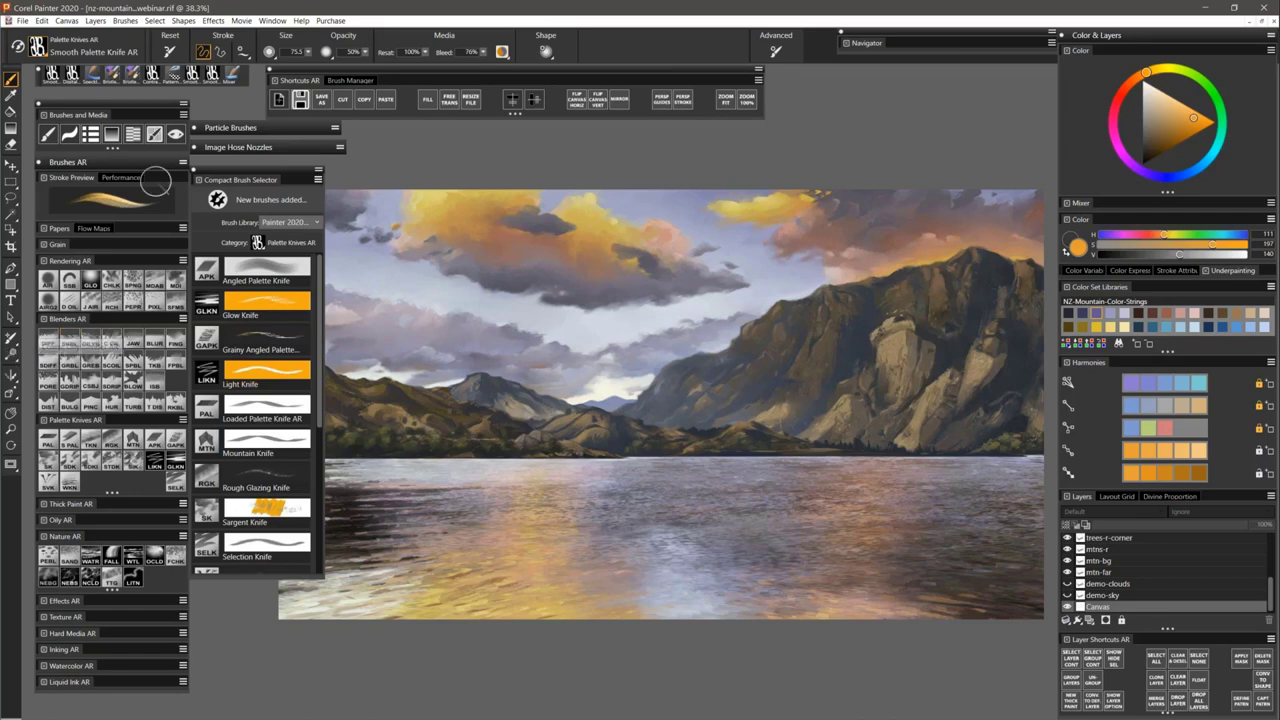
# Sample peach and salmon tones from the sunset cloud and extend its pink patch with Smooth Palette Knife AR strokes at 100% zoom.
pyautogui.keyDown('alt'); pyautogui.click(672, 220); pyautogui.keyUp('alt')
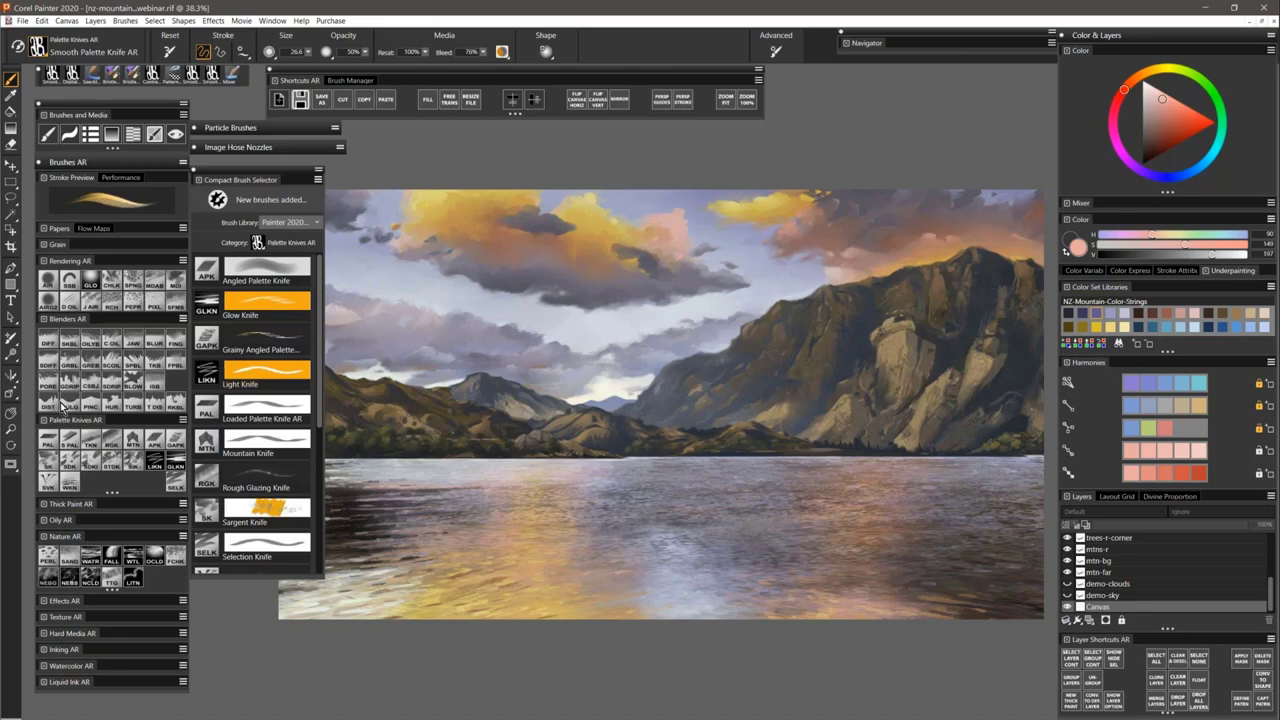
pyautogui.click(11, 428)
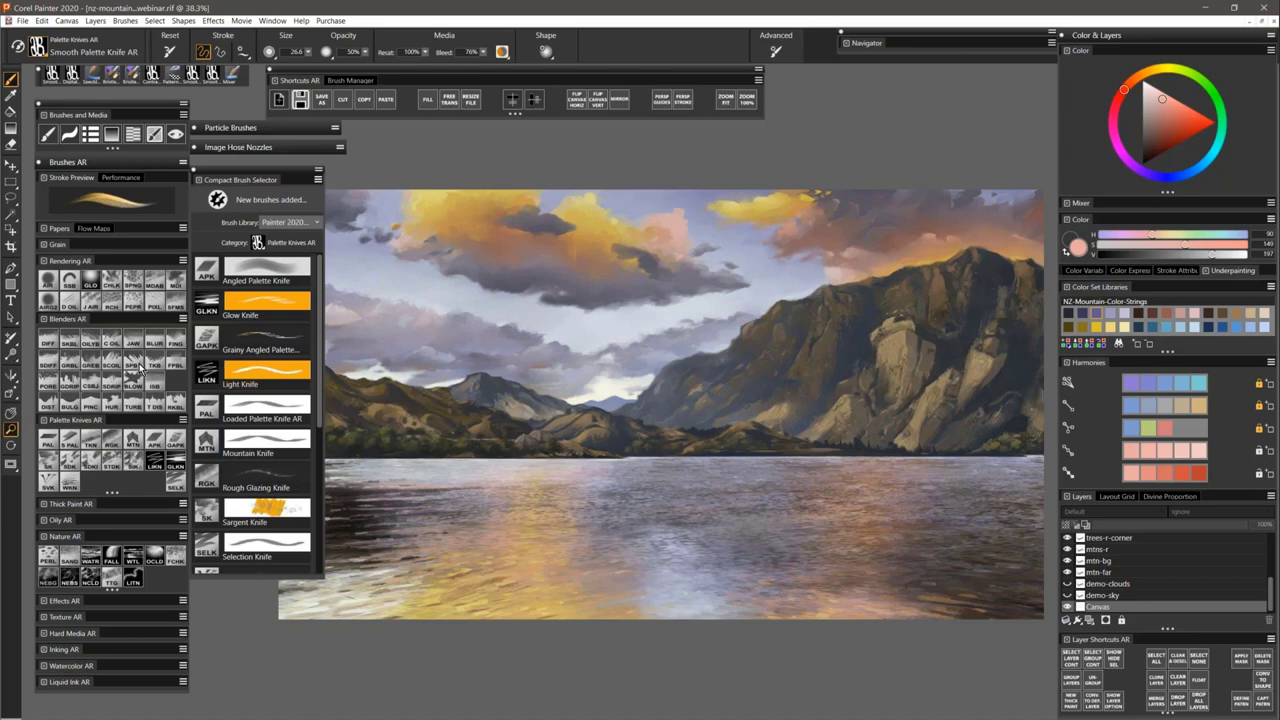
pyautogui.click(685, 234)
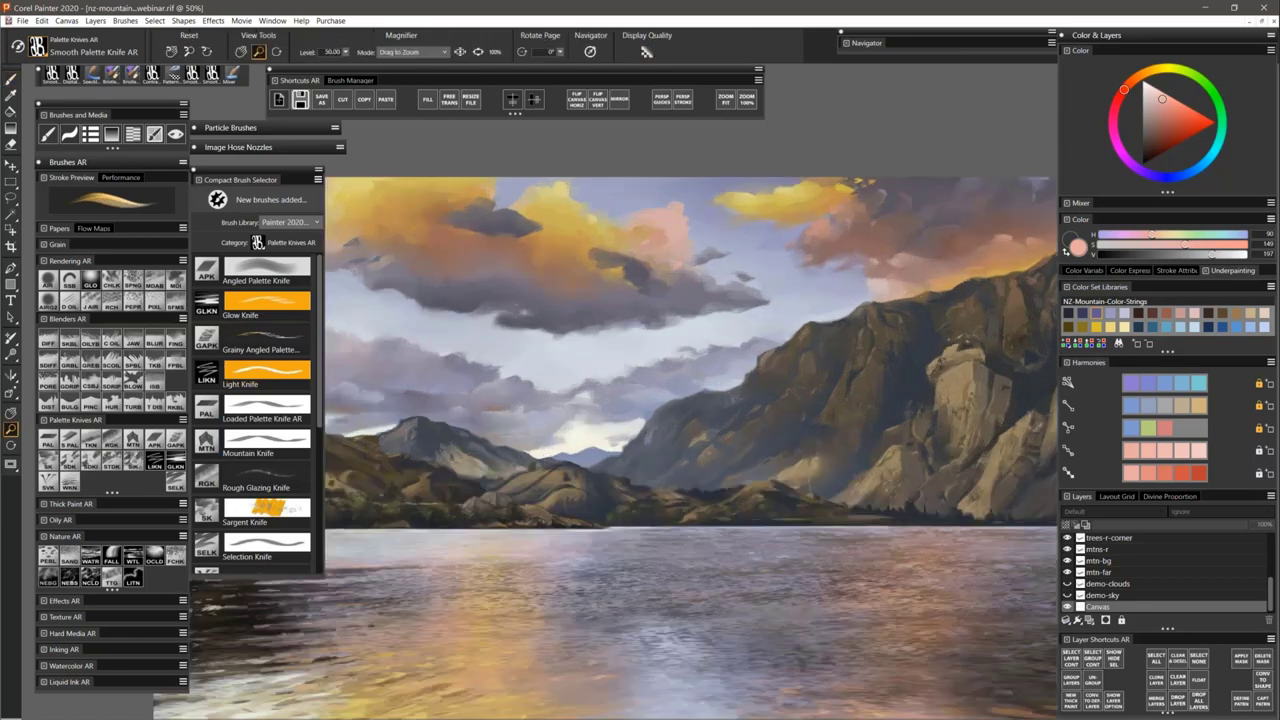
pyautogui.click(668, 279)
pyautogui.click(668, 279)
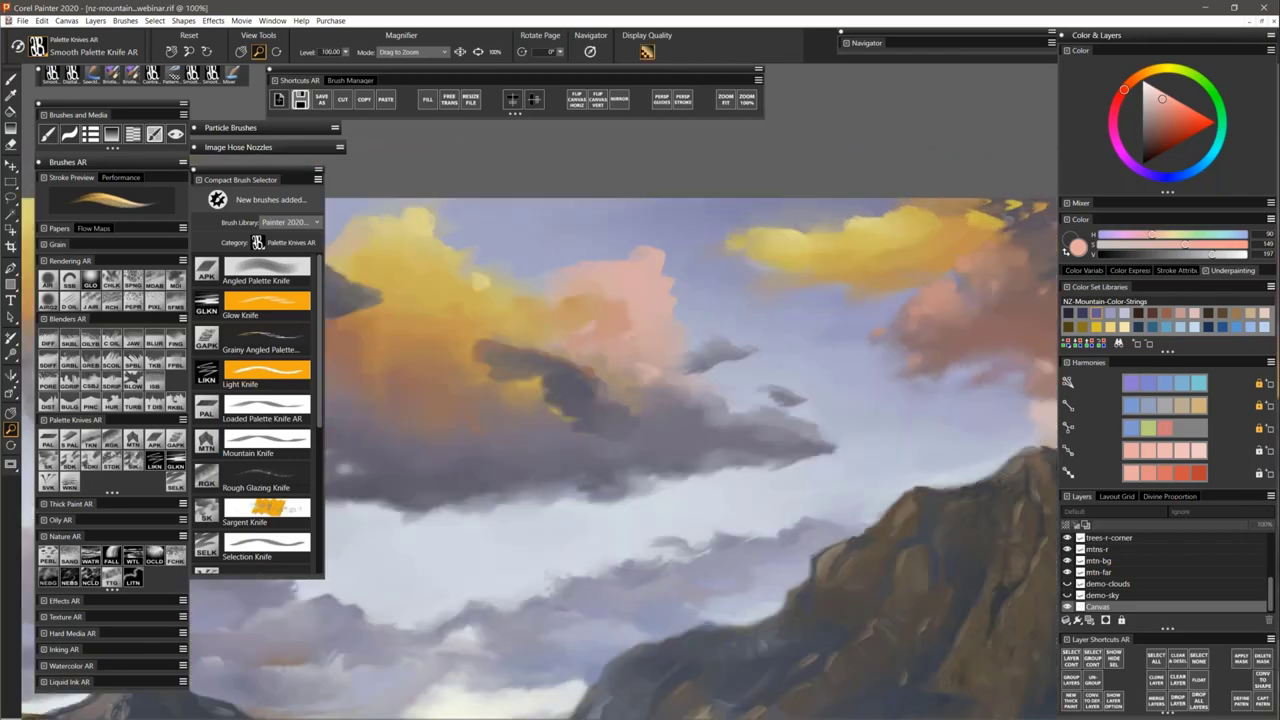
pyautogui.moveTo(551, 289); pyautogui.dragTo(531, 204)
pyautogui.press('b')
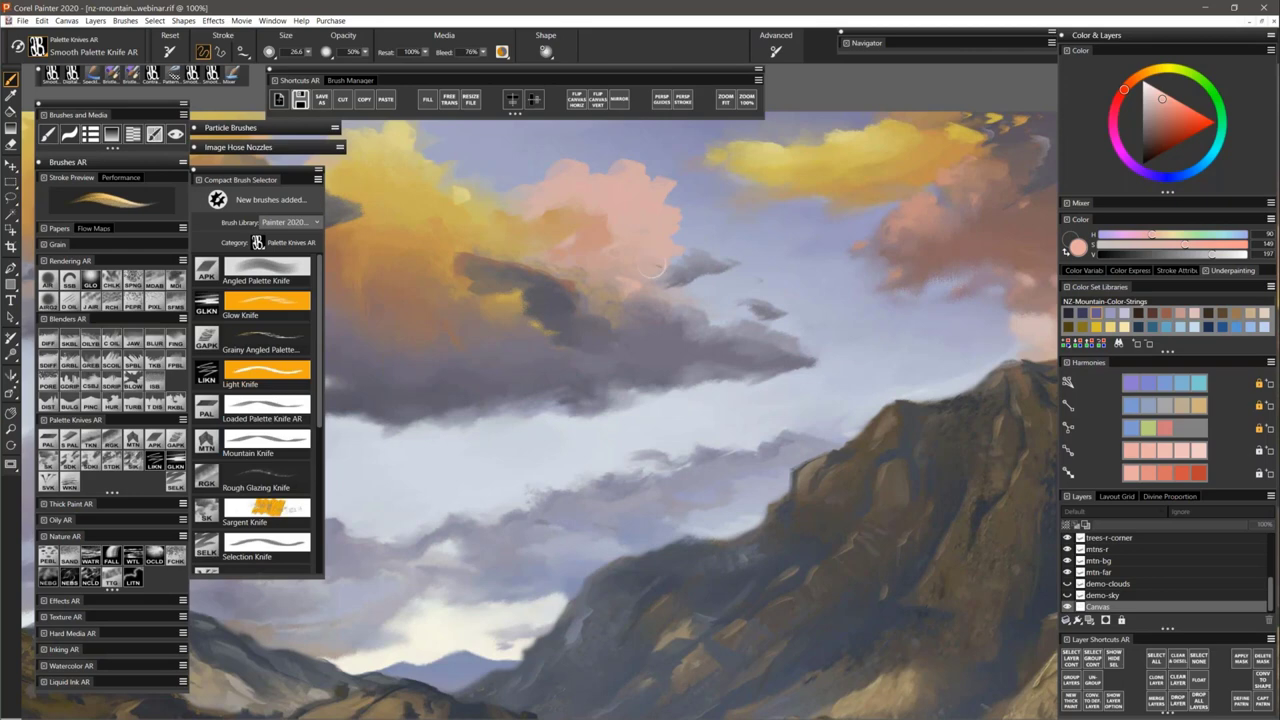
pyautogui.keyDown('alt'); pyautogui.click(605, 261); pyautogui.keyUp('alt')
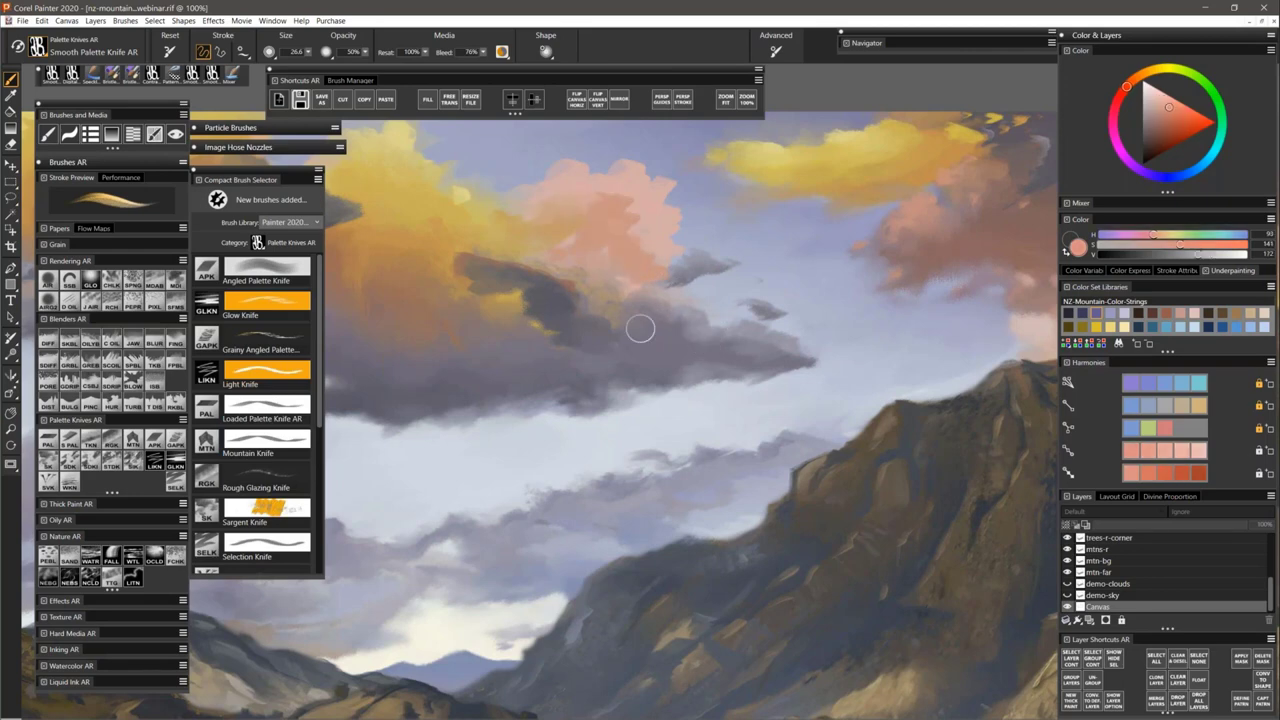
# Soften the pink cloud patch with Smooth Knife Blender, swapping between this brush and the last used Smooth Palette Knife AR.
pyautogui.click(67, 341)
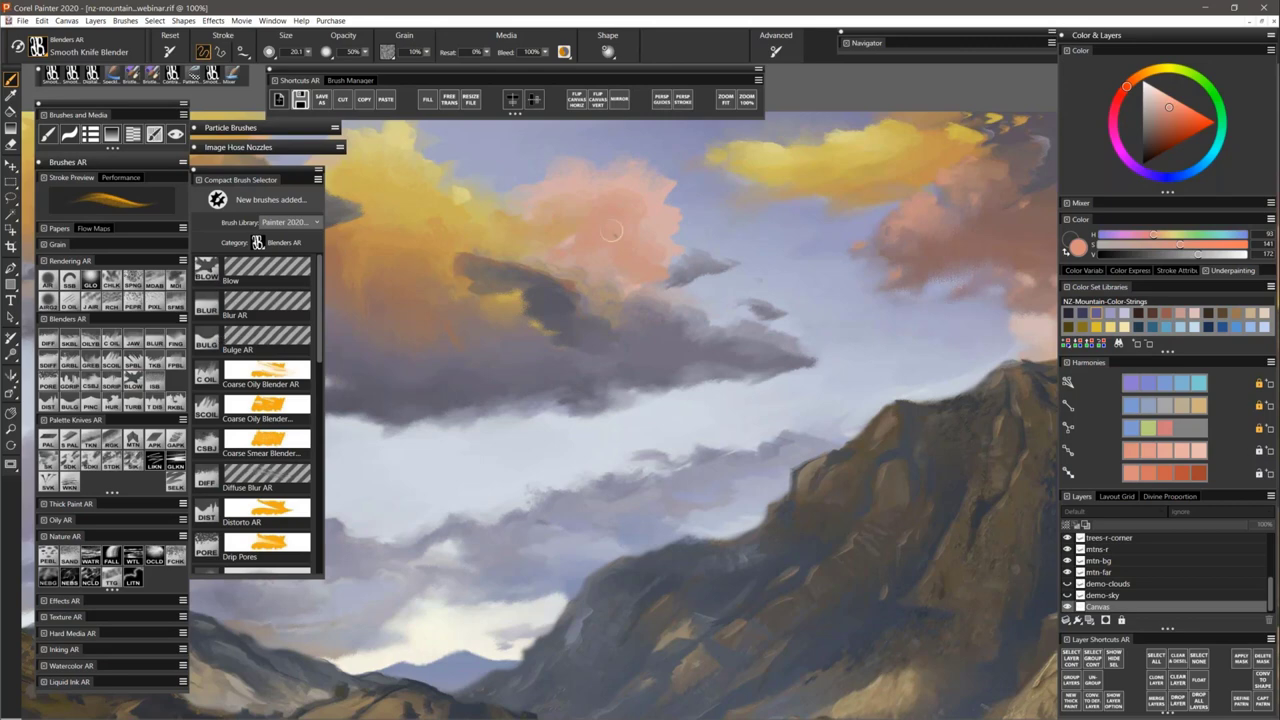
pyautogui.click(18, 48)
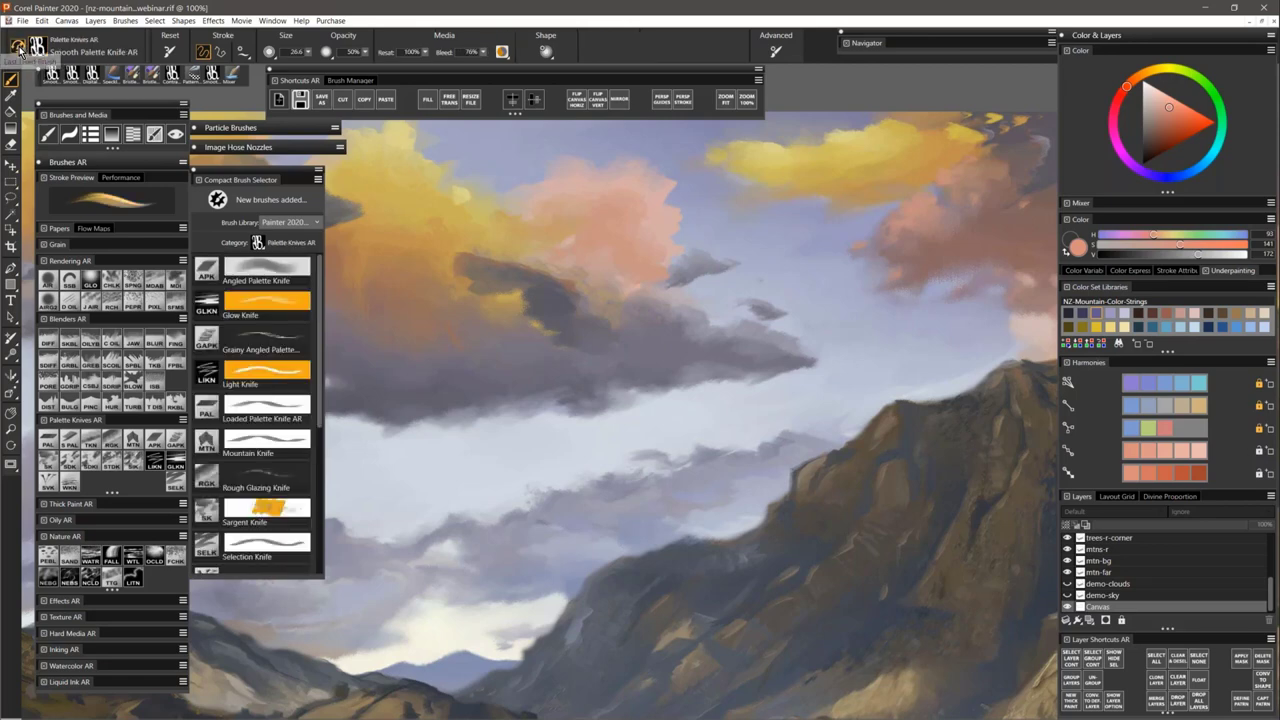
pyautogui.click(18, 47)
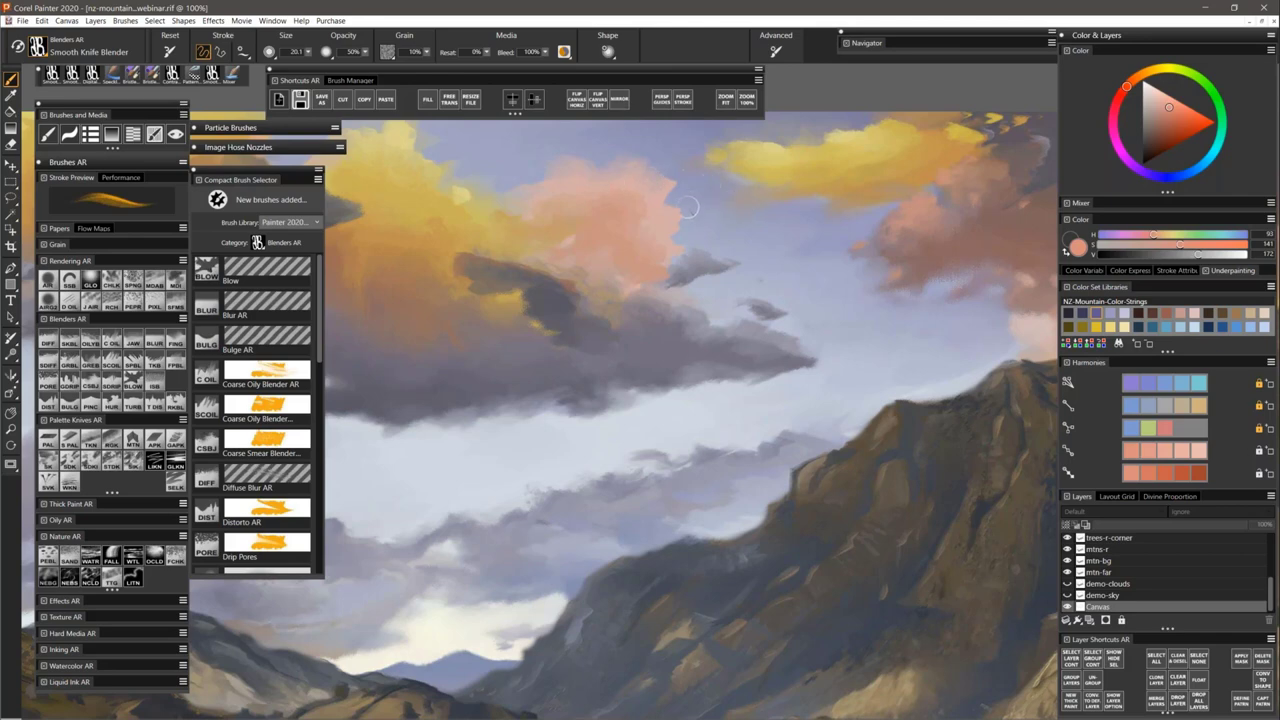
# Build the pink cloud out toward the open sky, alternating Smooth Palette Knife AR and Smooth Knife Blender and sampling lighter pink from it.
pyautogui.press('2')
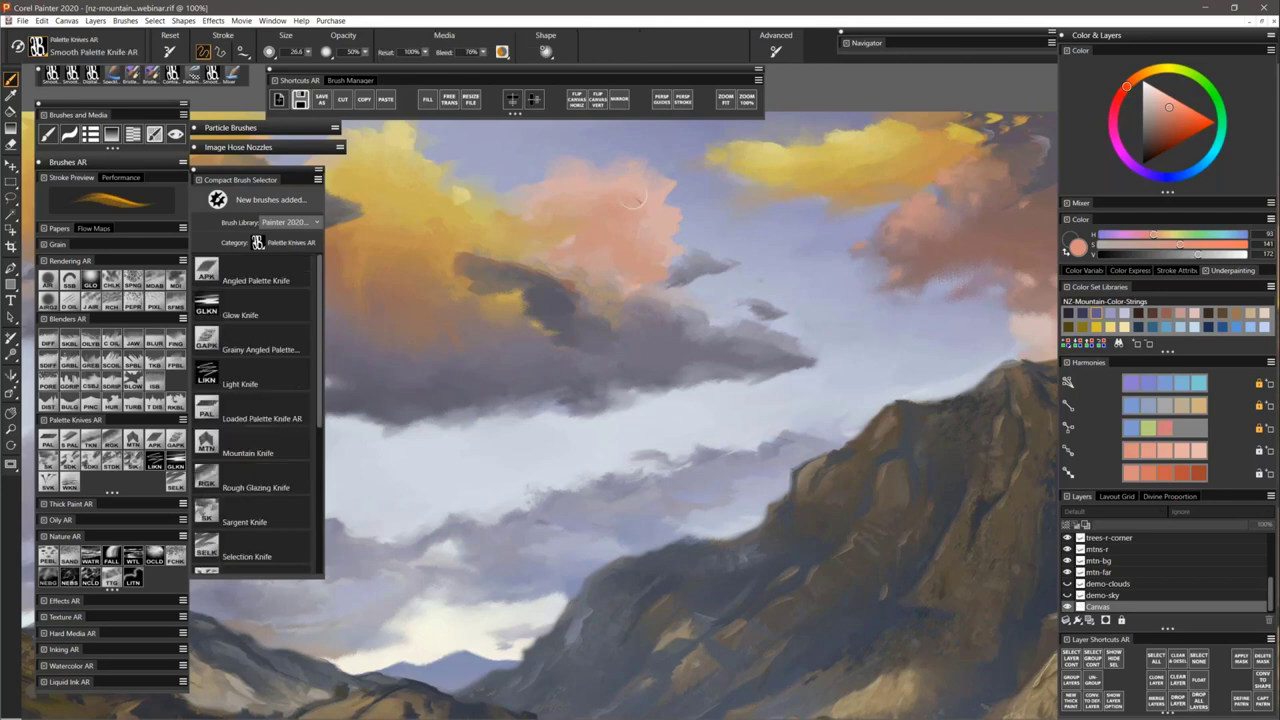
pyautogui.press('1')
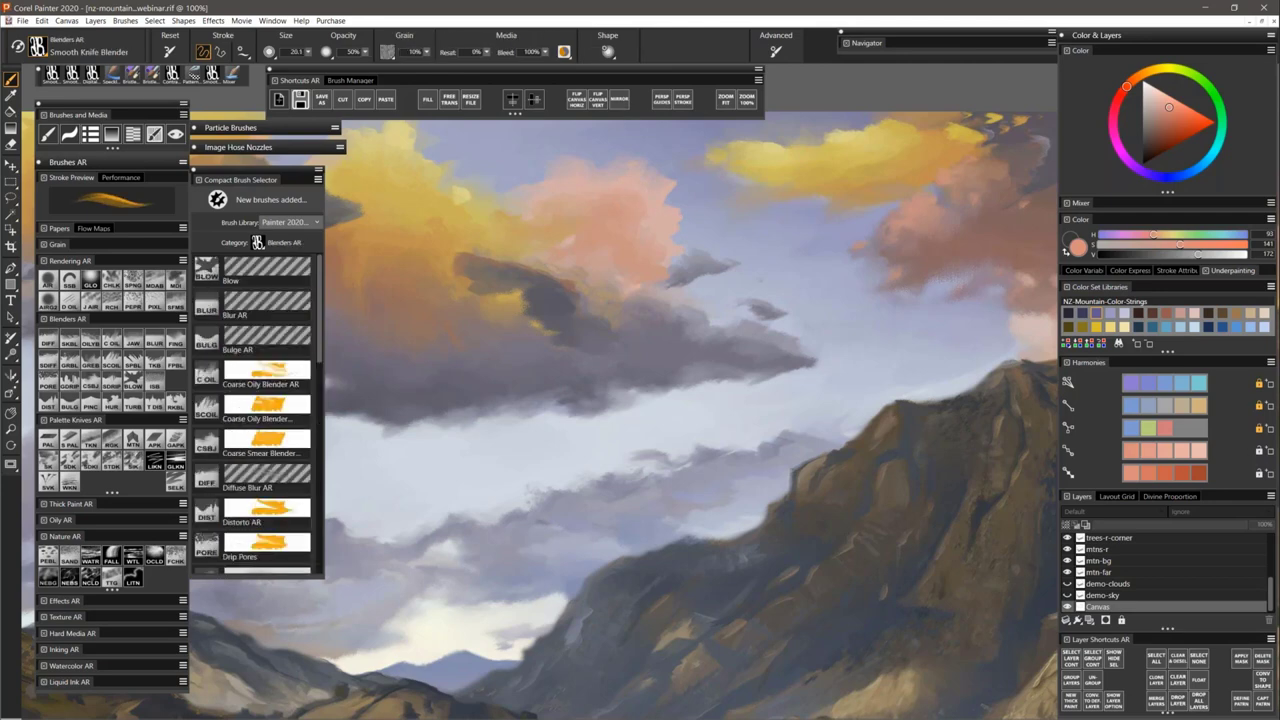
pyautogui.press('2')
pyautogui.press('1')
pyautogui.press('2')
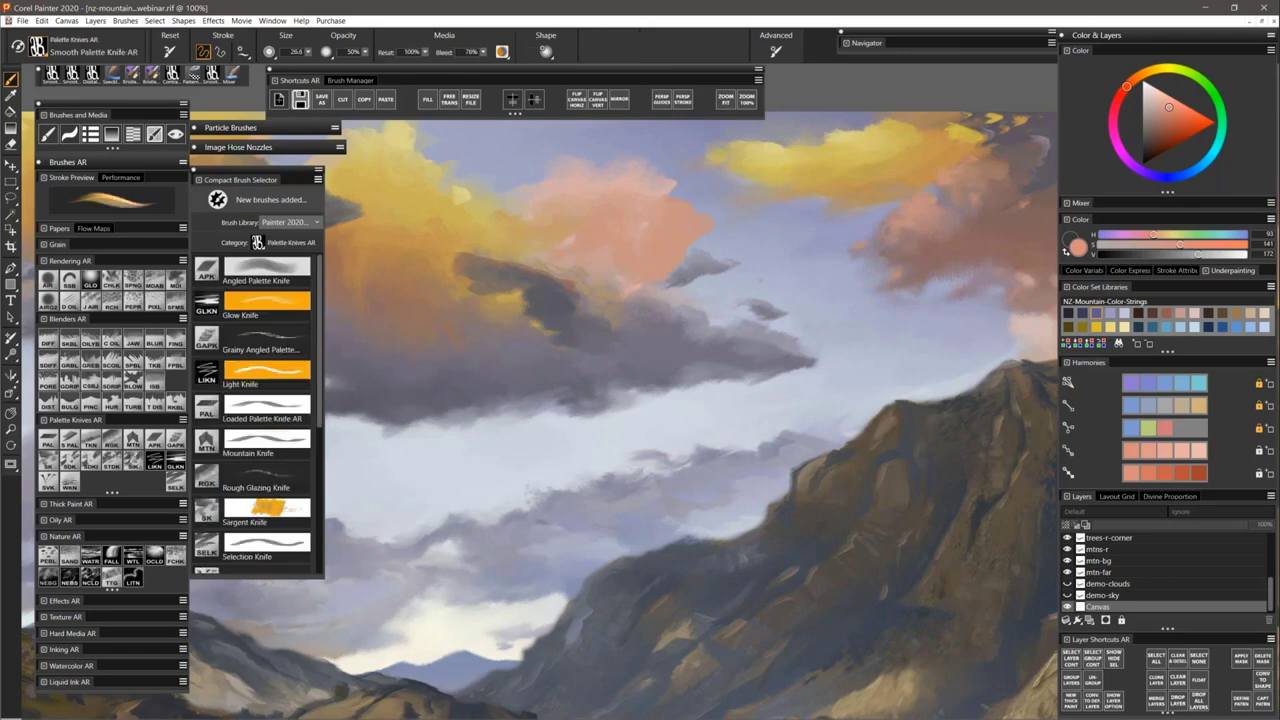
pyautogui.press('1')
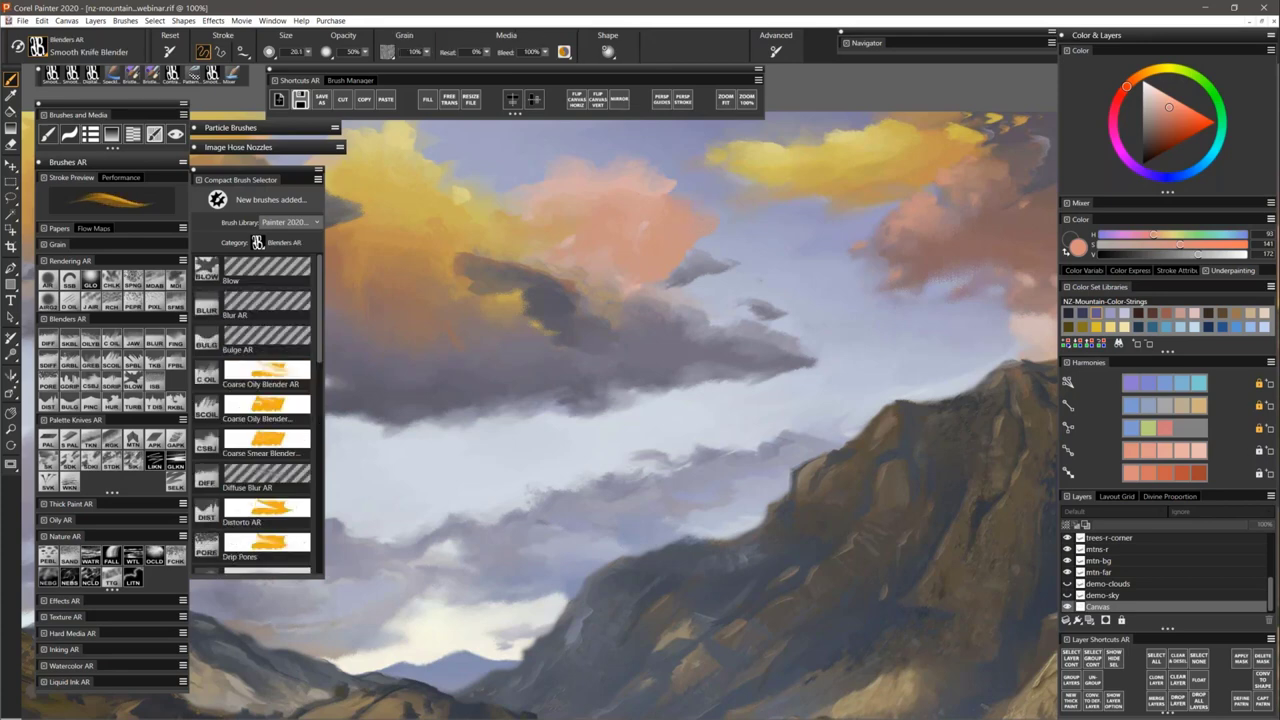
pyautogui.press('2')
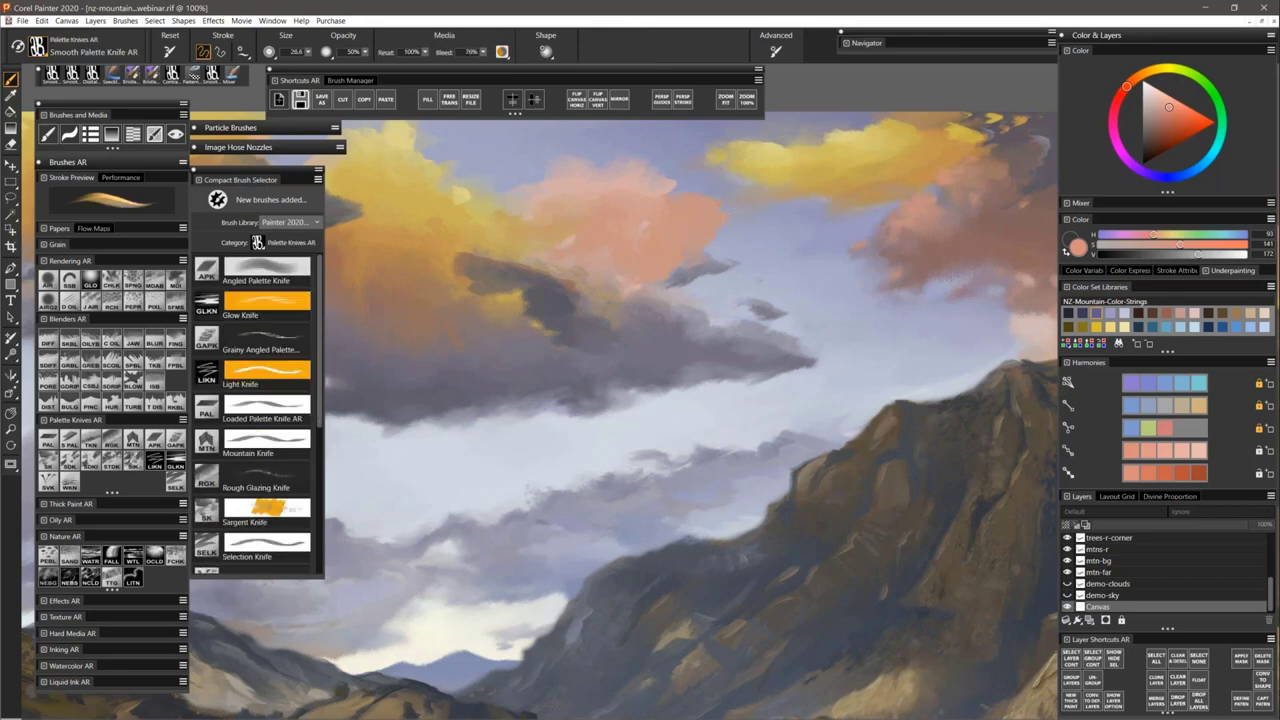
pyautogui.press('1')
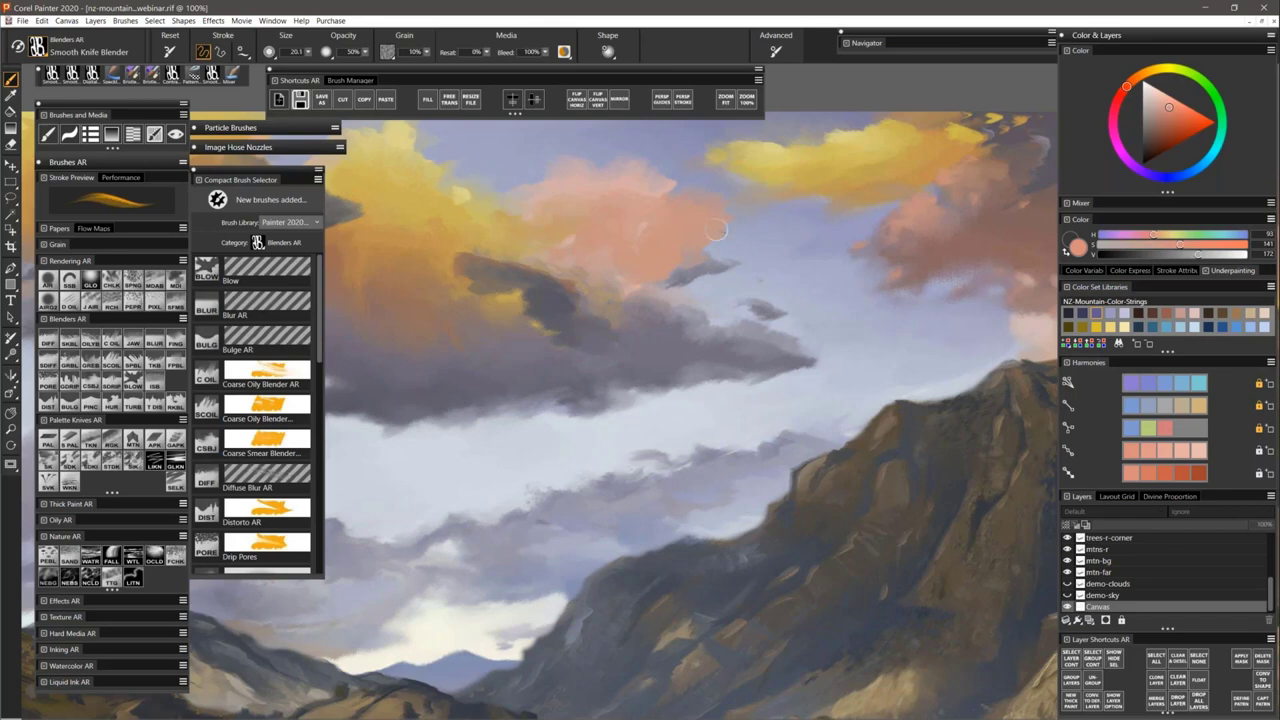
pyautogui.keyDown('alt'); pyautogui.click(697, 197); pyautogui.keyUp('alt')
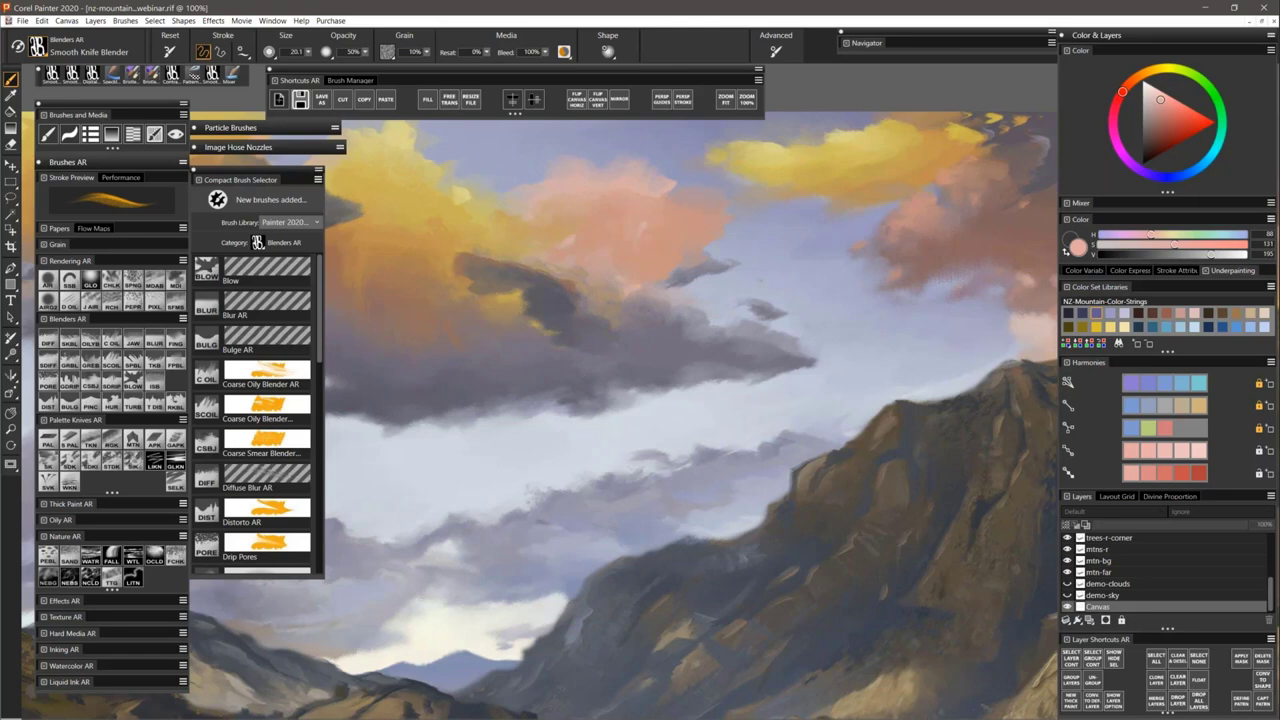
pyautogui.hotkey('ctrl', '1')
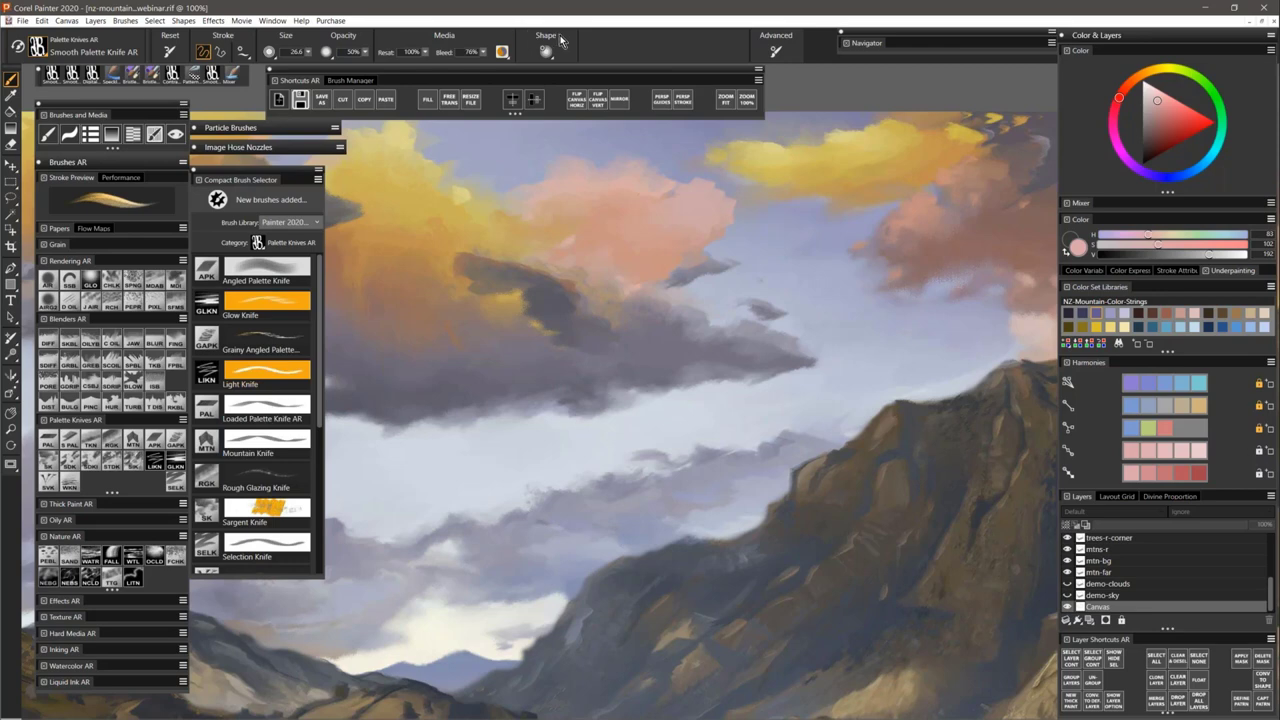
# Compare the property bar options of the Rectangular Selection and Paint Bucket tools, and return to the Brush tool.
pyautogui.click(12, 186)
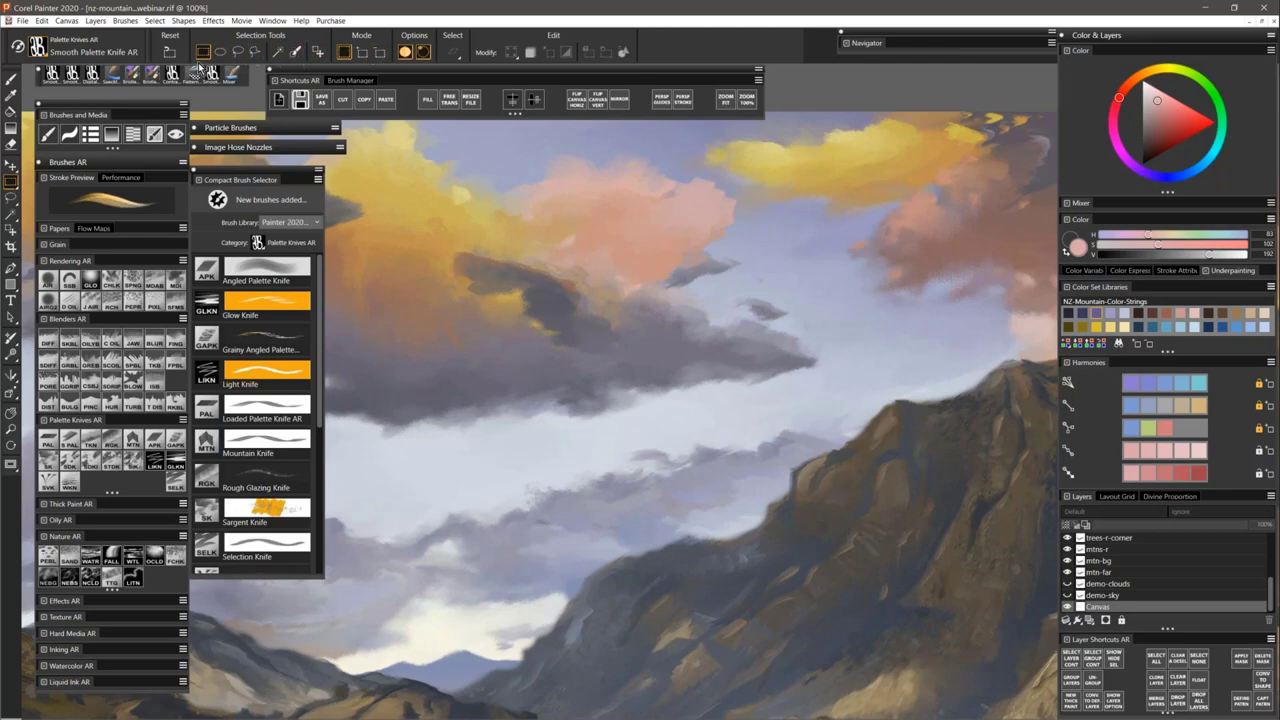
pyautogui.click(12, 188)
pyautogui.click(16, 186)
pyautogui.press('k')
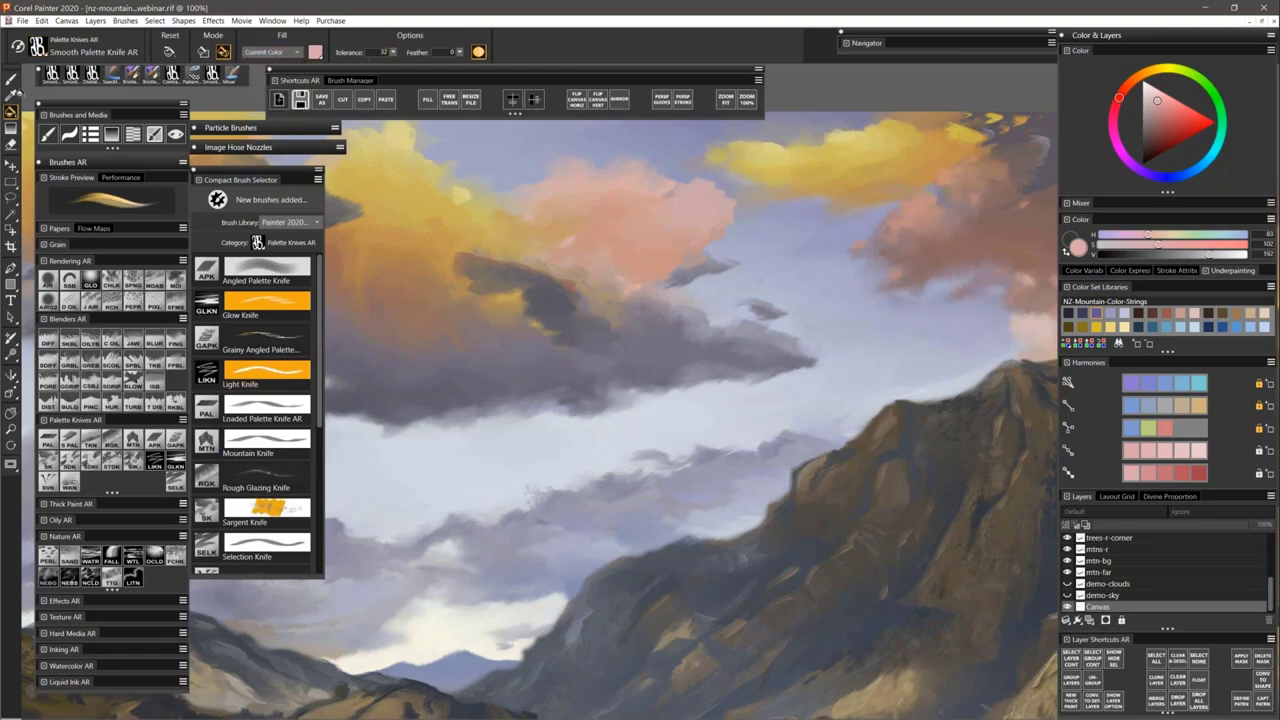
pyautogui.click(12, 86)
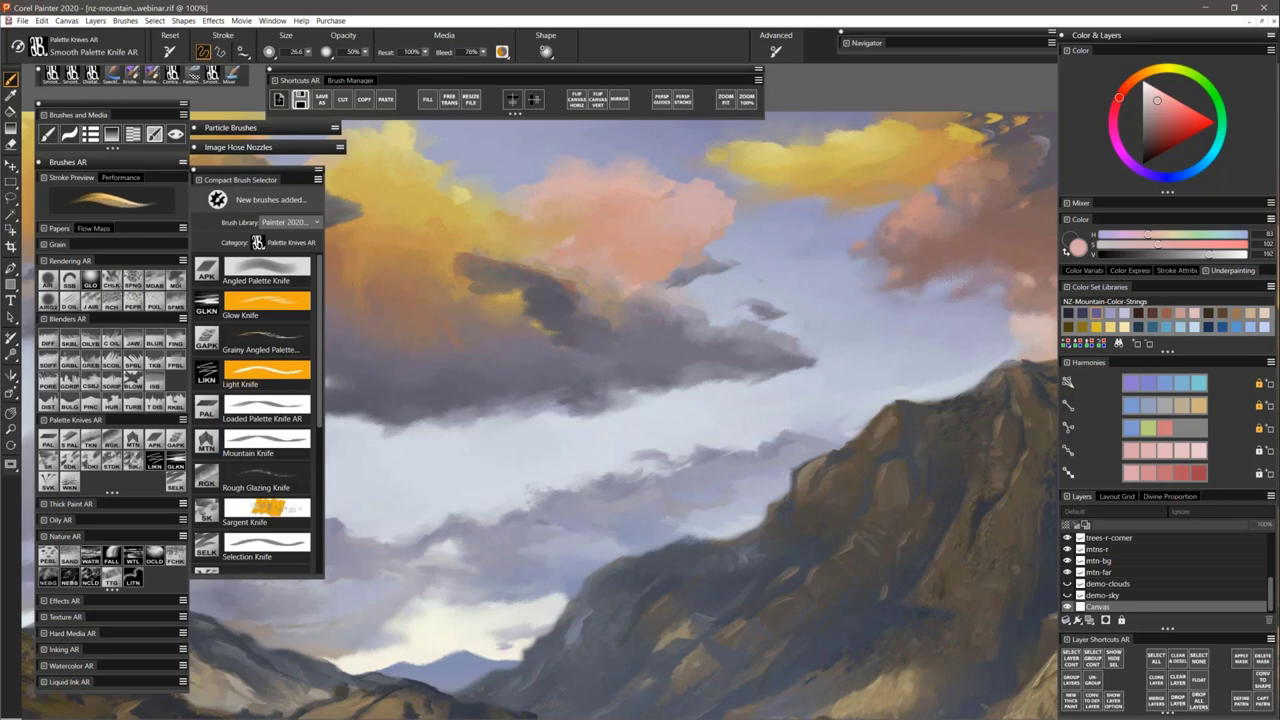
# Choose the Glazing Chalk brush and review its Grain settings and paper textures.
pyautogui.click(111, 281)
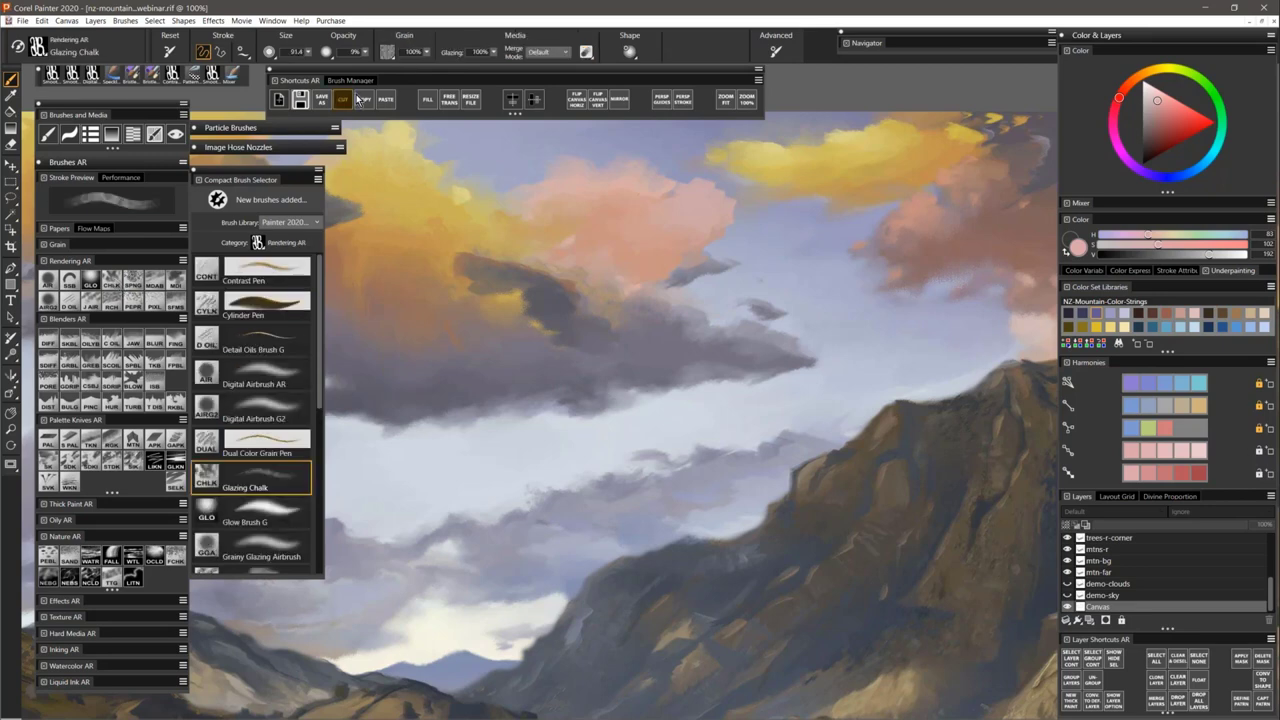
pyautogui.click(390, 54)
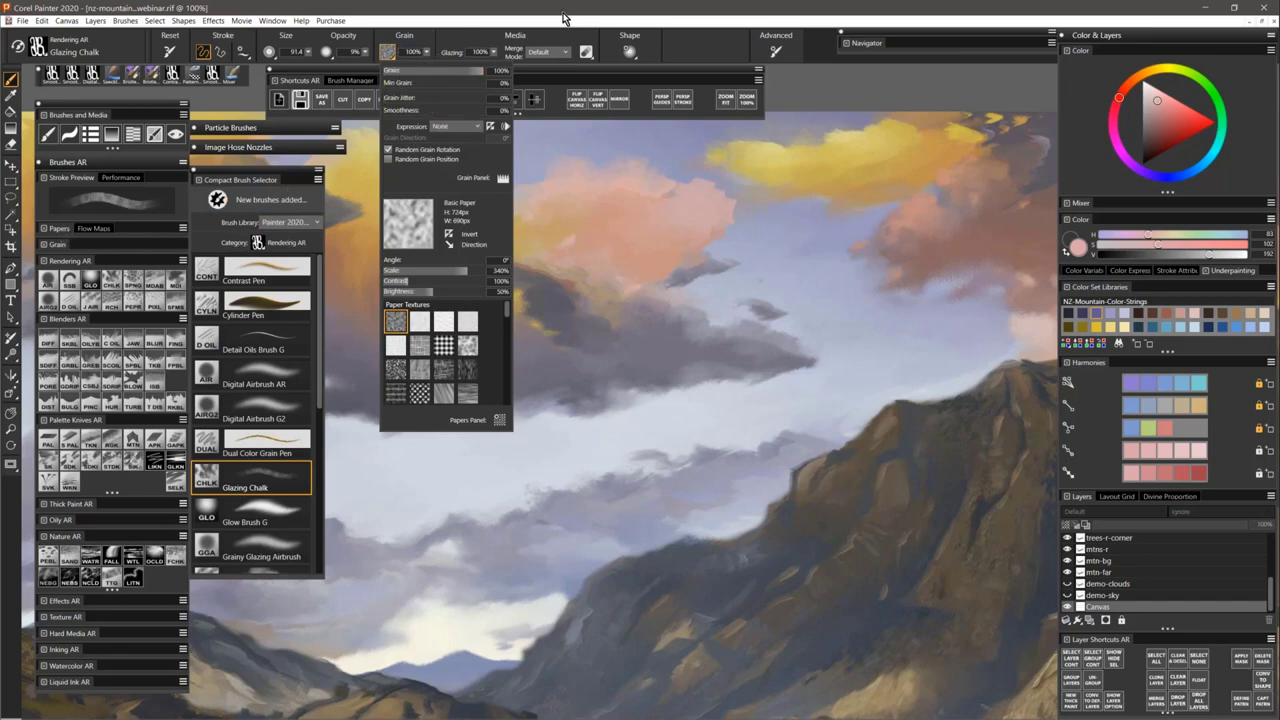
pyautogui.click(530, 12)
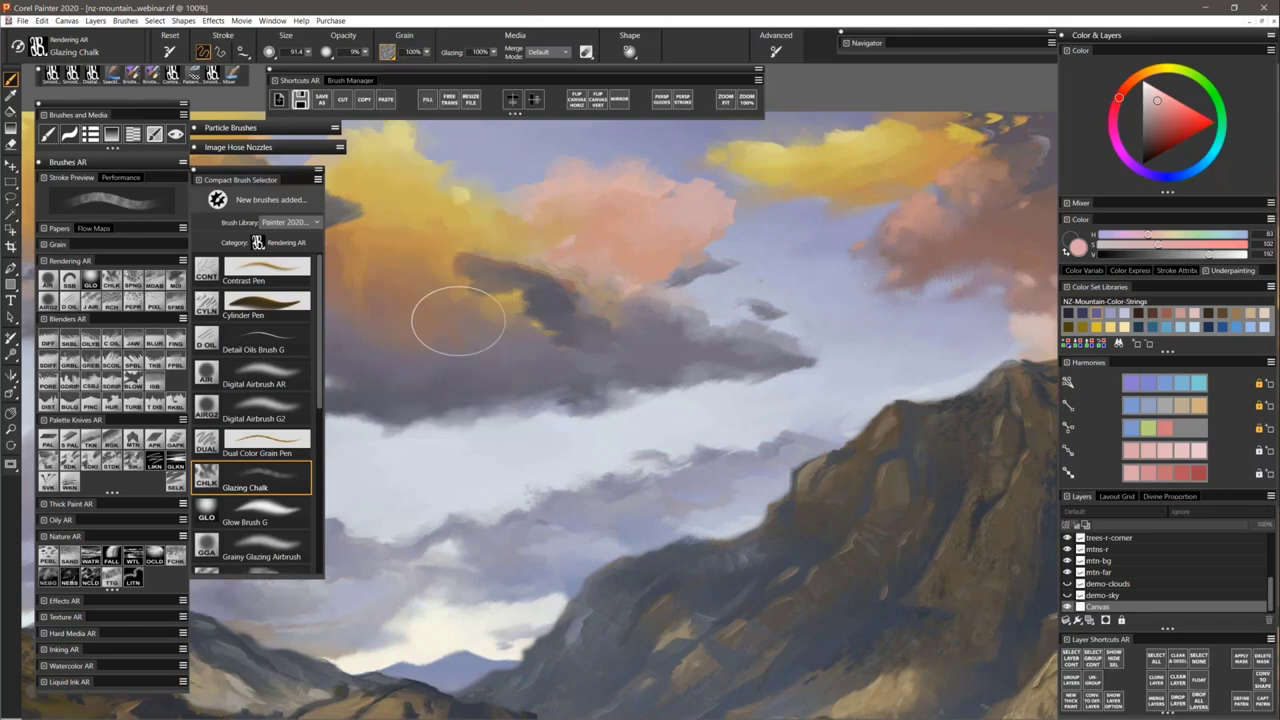
# Make the demo-clouds layer active and toggle its visibility several times, leaving it hidden.
pyautogui.press('m')
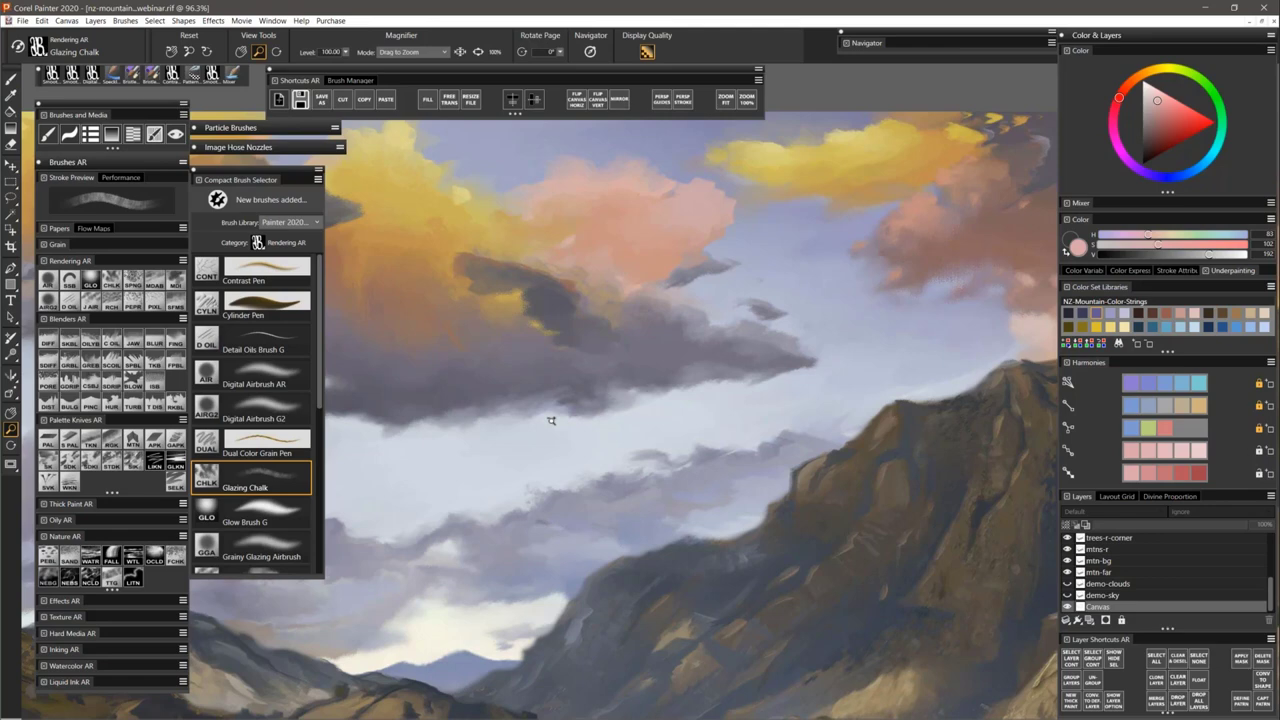
pyautogui.scroll(-3, 550, 420)
pyautogui.scroll(-2, 548, 421)
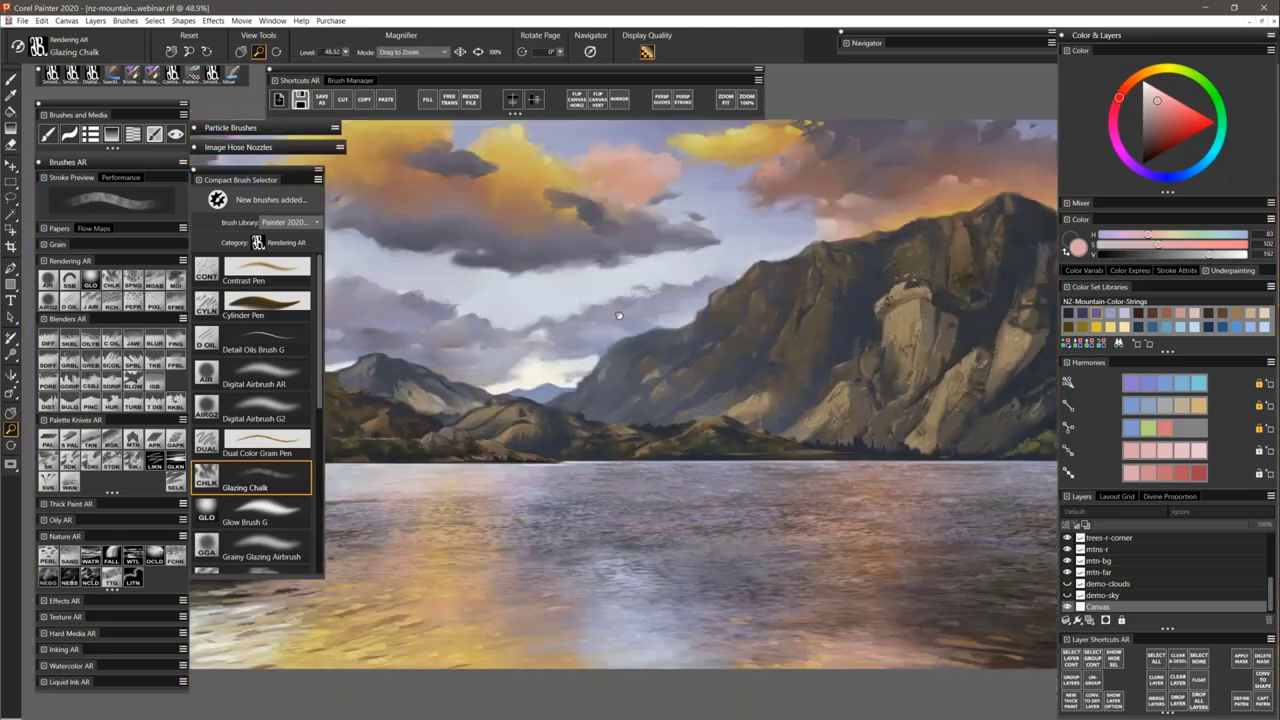
pyautogui.moveTo(619, 316); pyautogui.dragTo(601, 355)
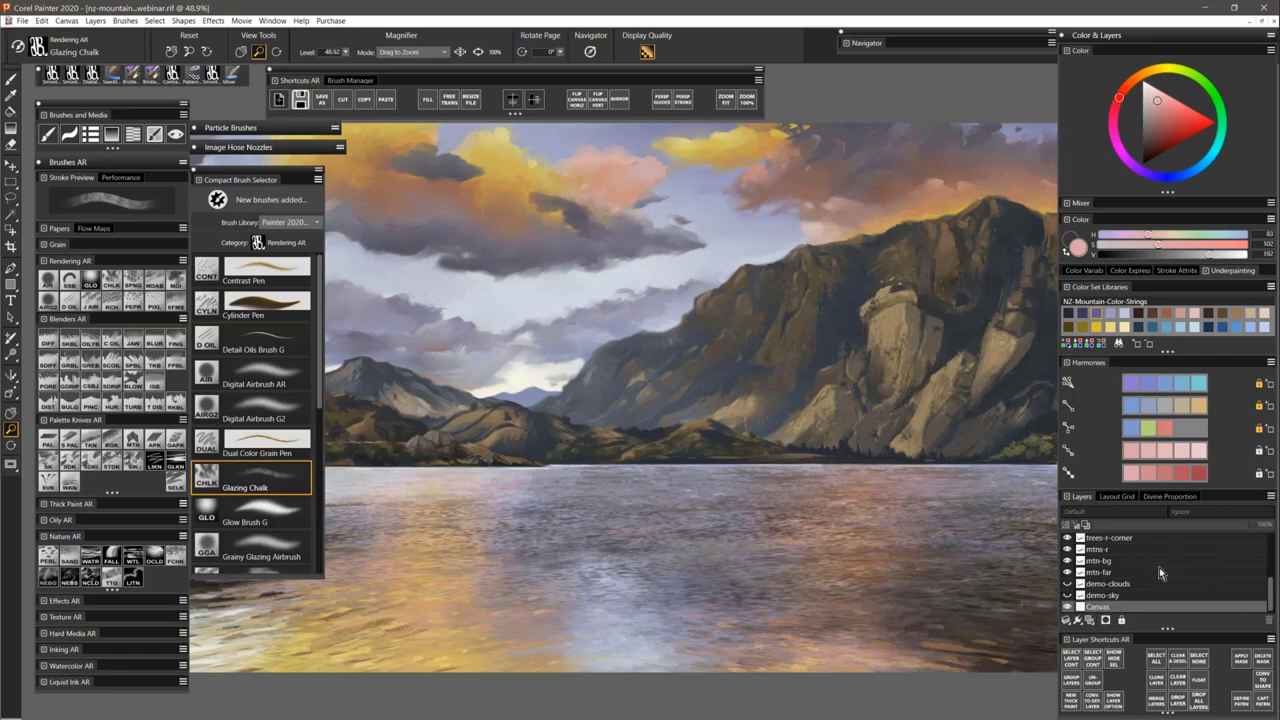
pyautogui.click(1121, 583)
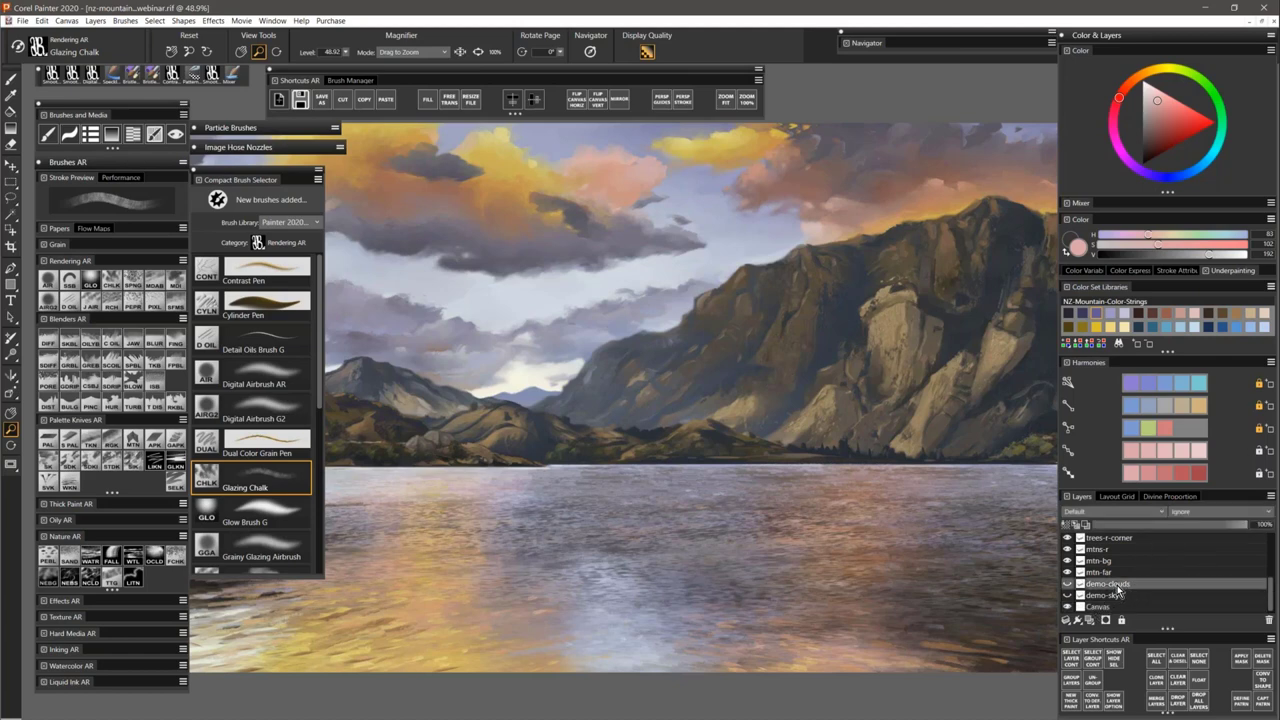
pyautogui.click(1067, 584)
pyautogui.click(1067, 584)
pyautogui.click(1067, 584)
pyautogui.click(1068, 586)
pyautogui.click(1068, 586)
pyautogui.click(1068, 586)
# Try to paint on the hidden demo-clouds layer with the Smooth Scratchboard brush.
pyautogui.press('b')
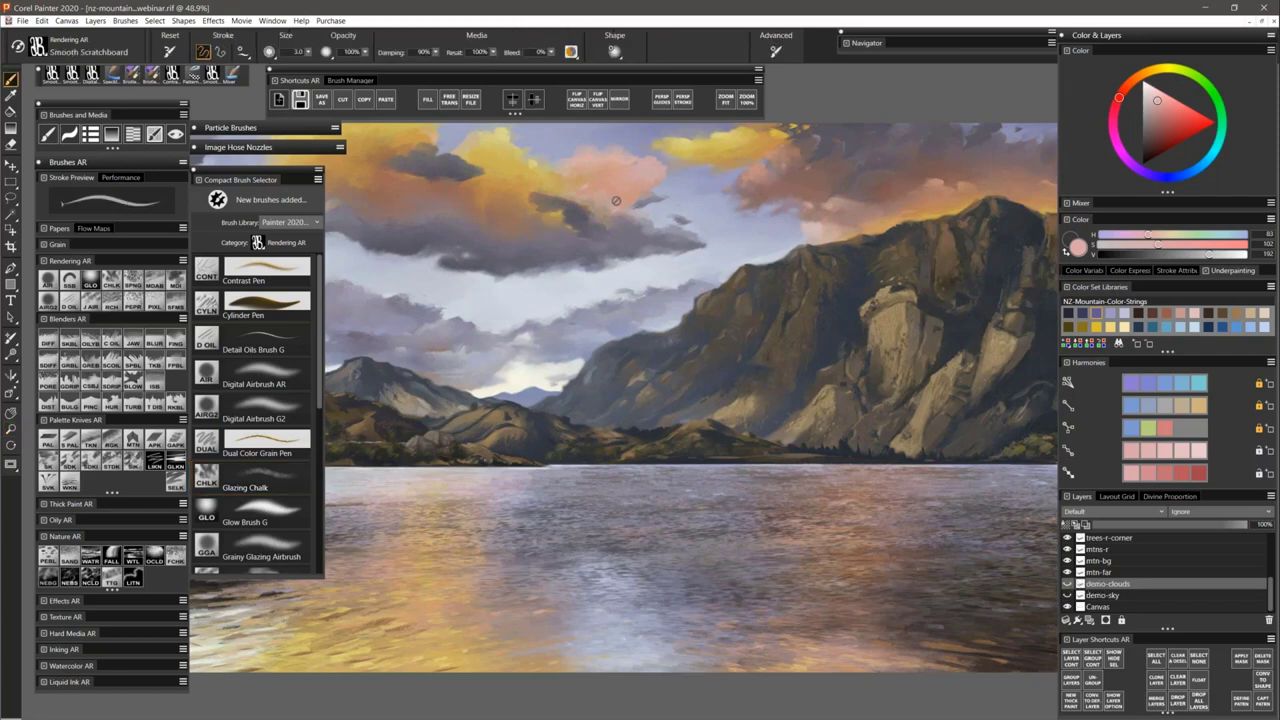
pyautogui.click(616, 200)
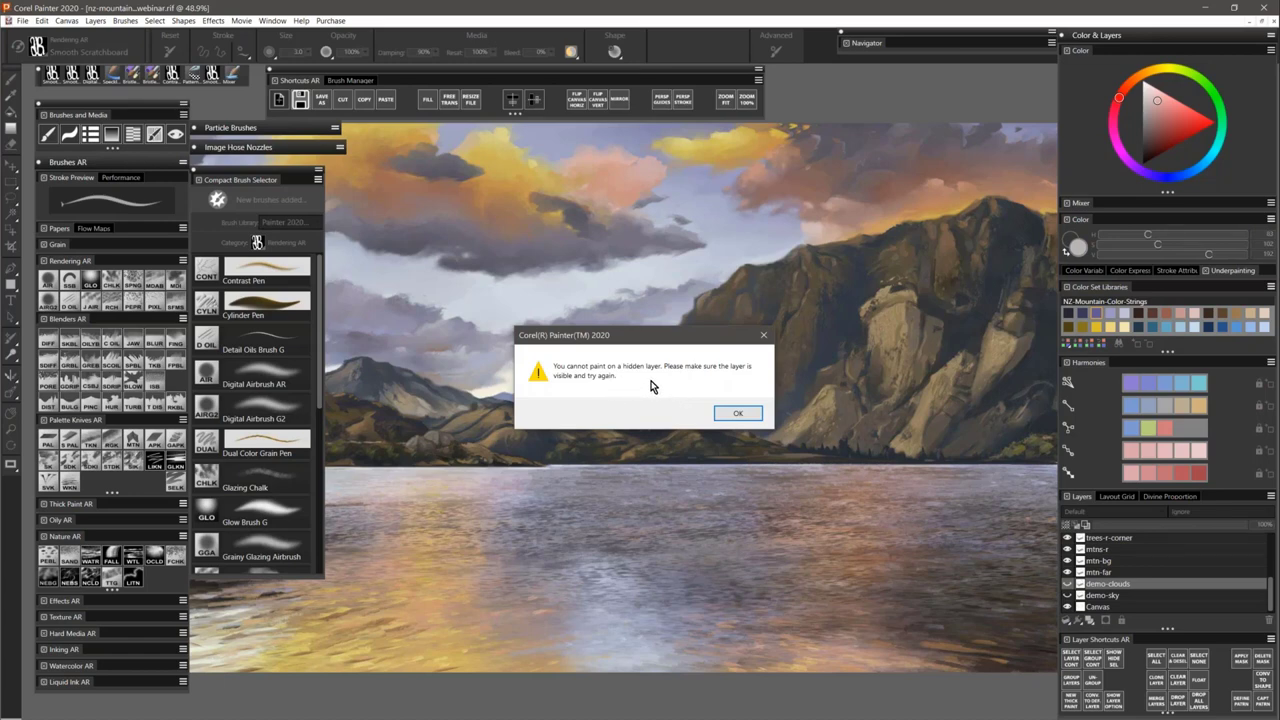
pyautogui.click(738, 413)
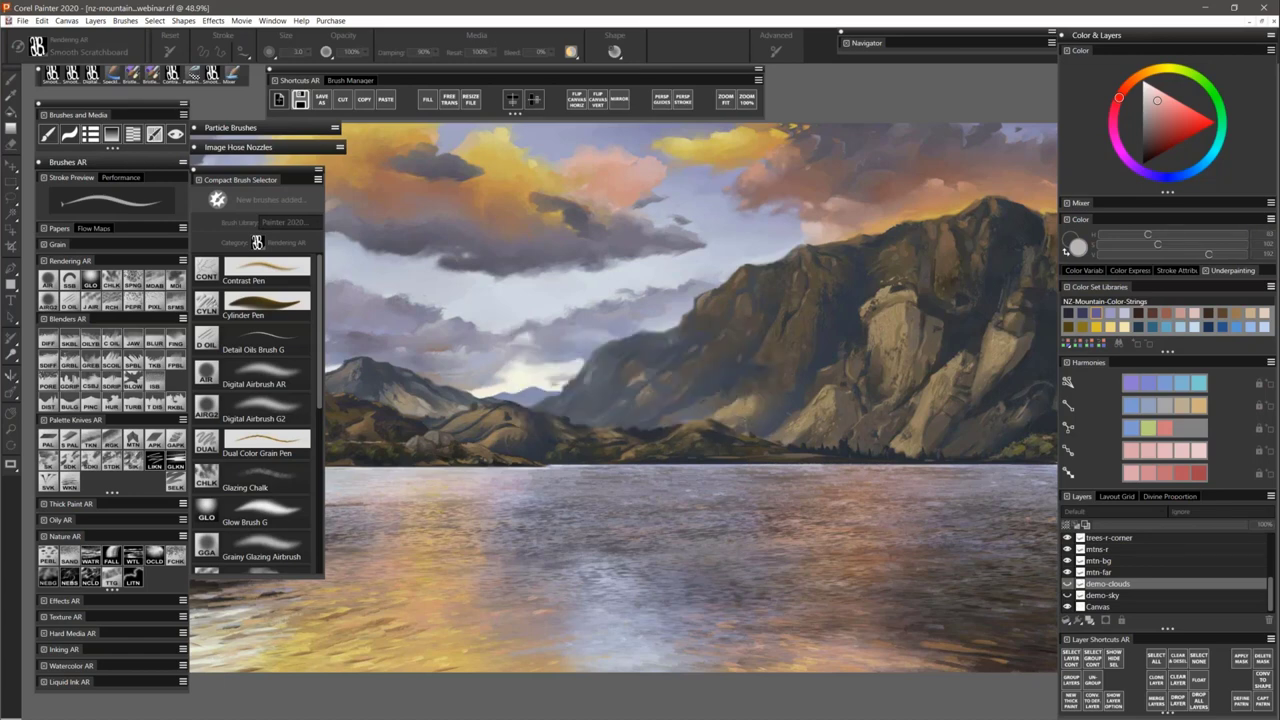
pyautogui.click(1066, 595)
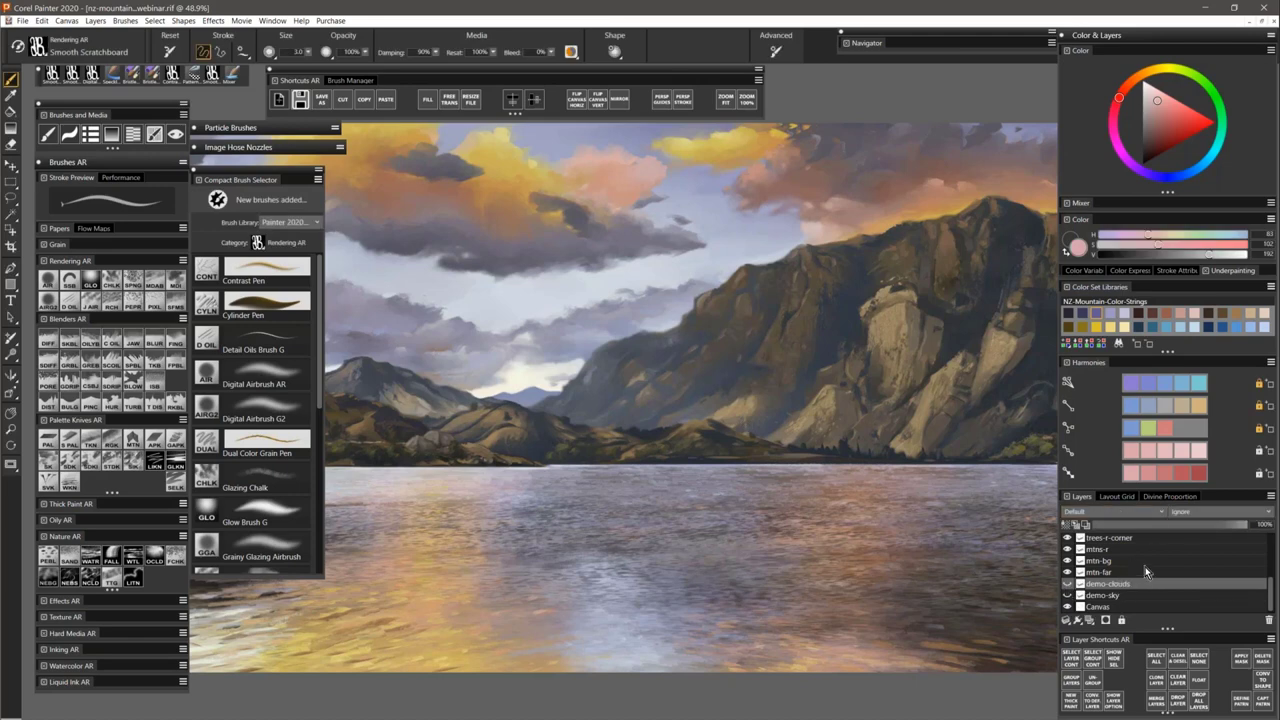
# Lock the Canvas and toggle its visibility off and on, leaving it visible.
pyautogui.click(1105, 607)
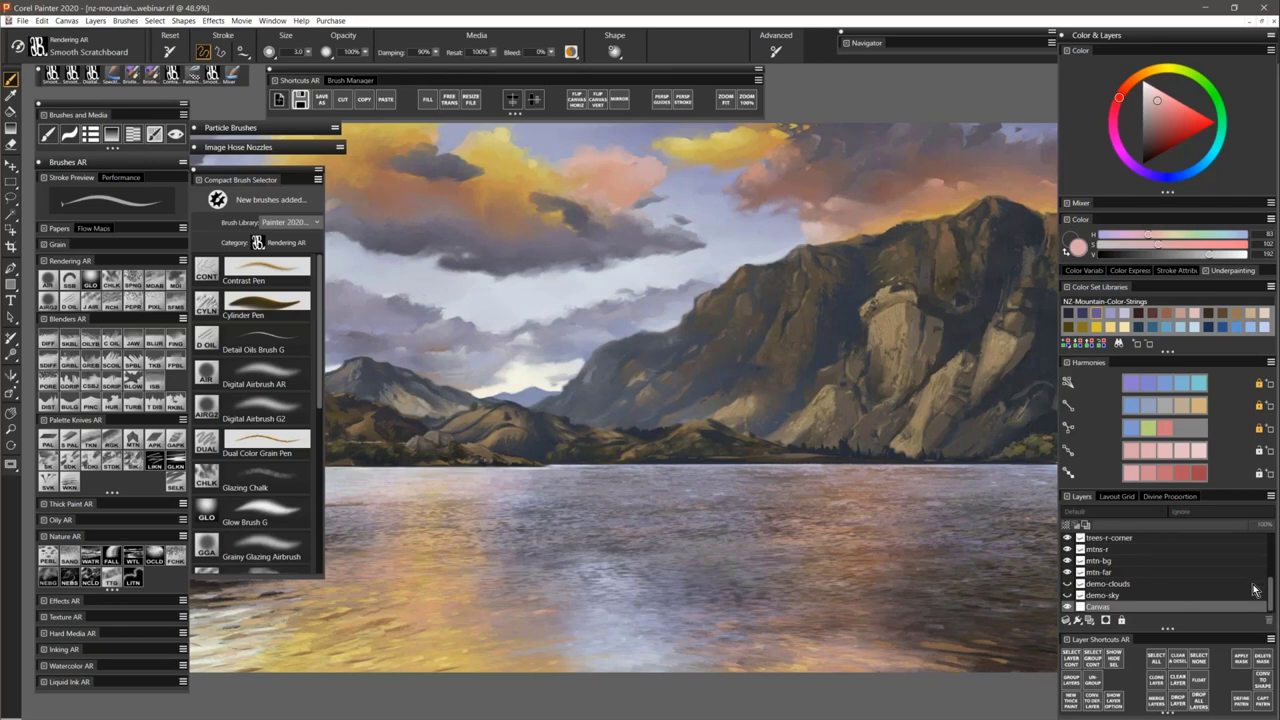
pyautogui.click(1121, 620)
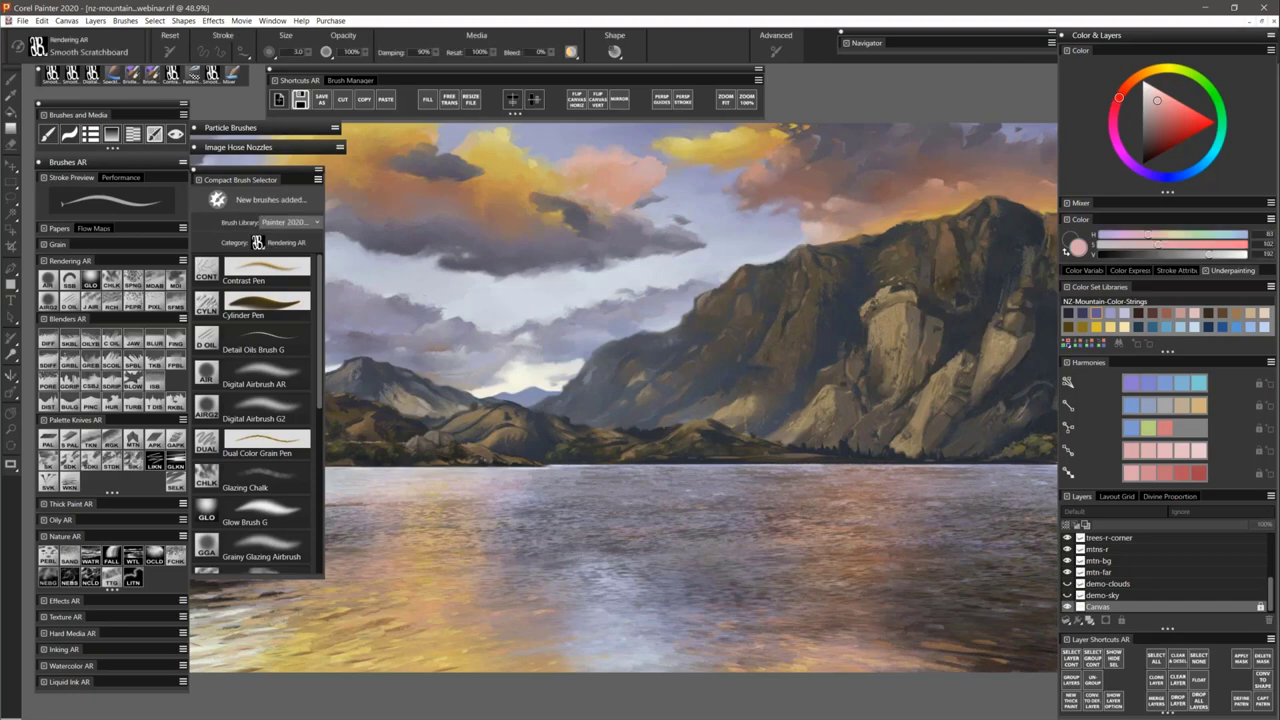
pyautogui.click(1068, 607)
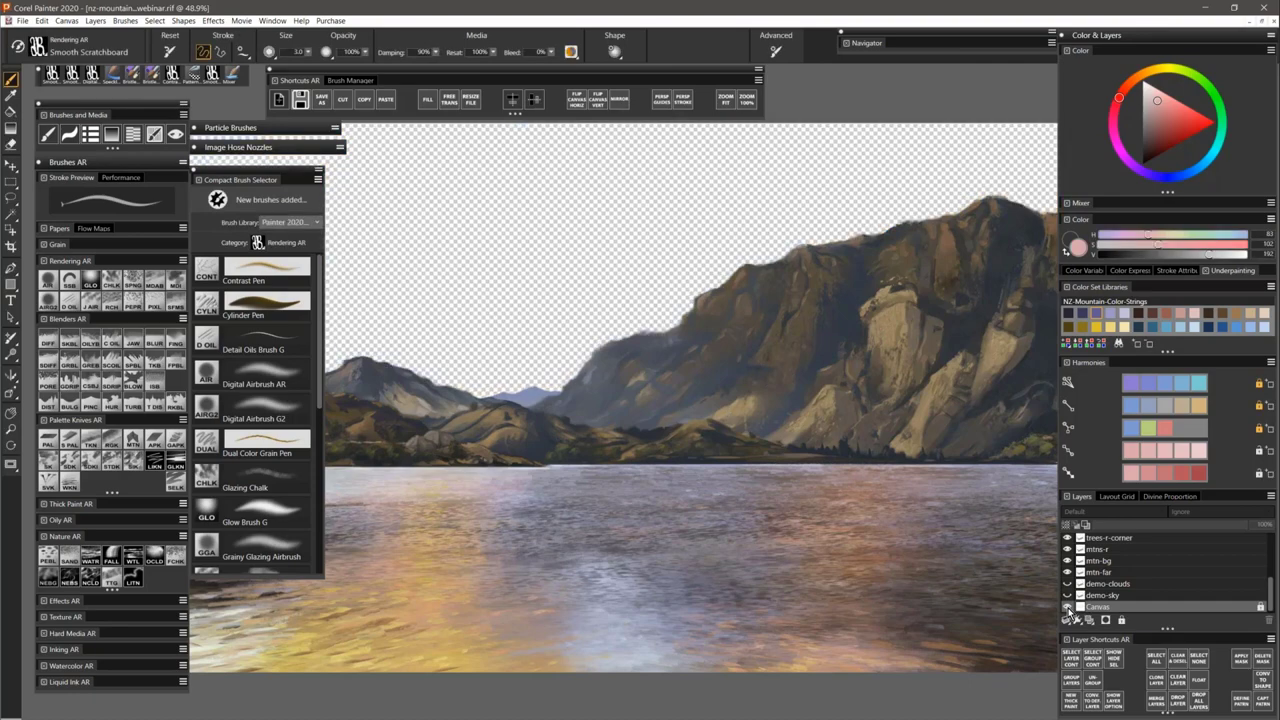
pyautogui.click(1067, 607)
pyautogui.click(1067, 607)
pyautogui.click(1067, 607)
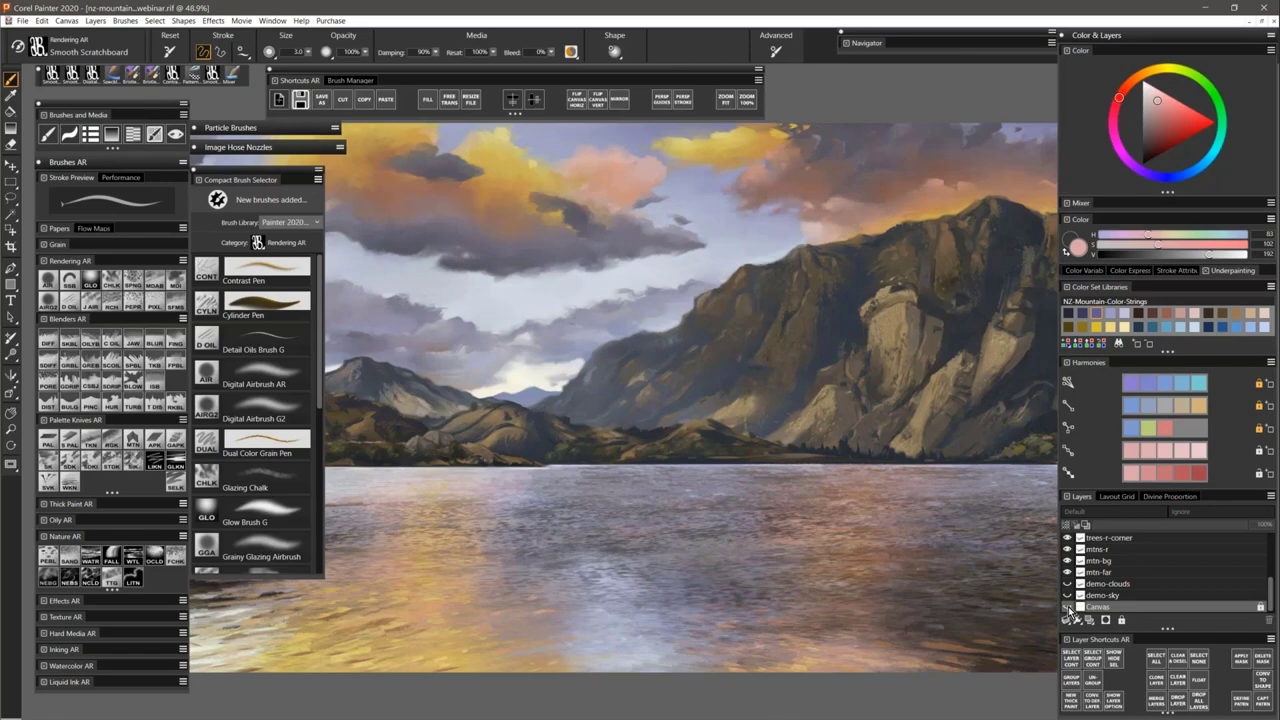
# Hide and show the locked Canvas twice more to compare the landscape with and without its sky.
pyautogui.click(1068, 607)
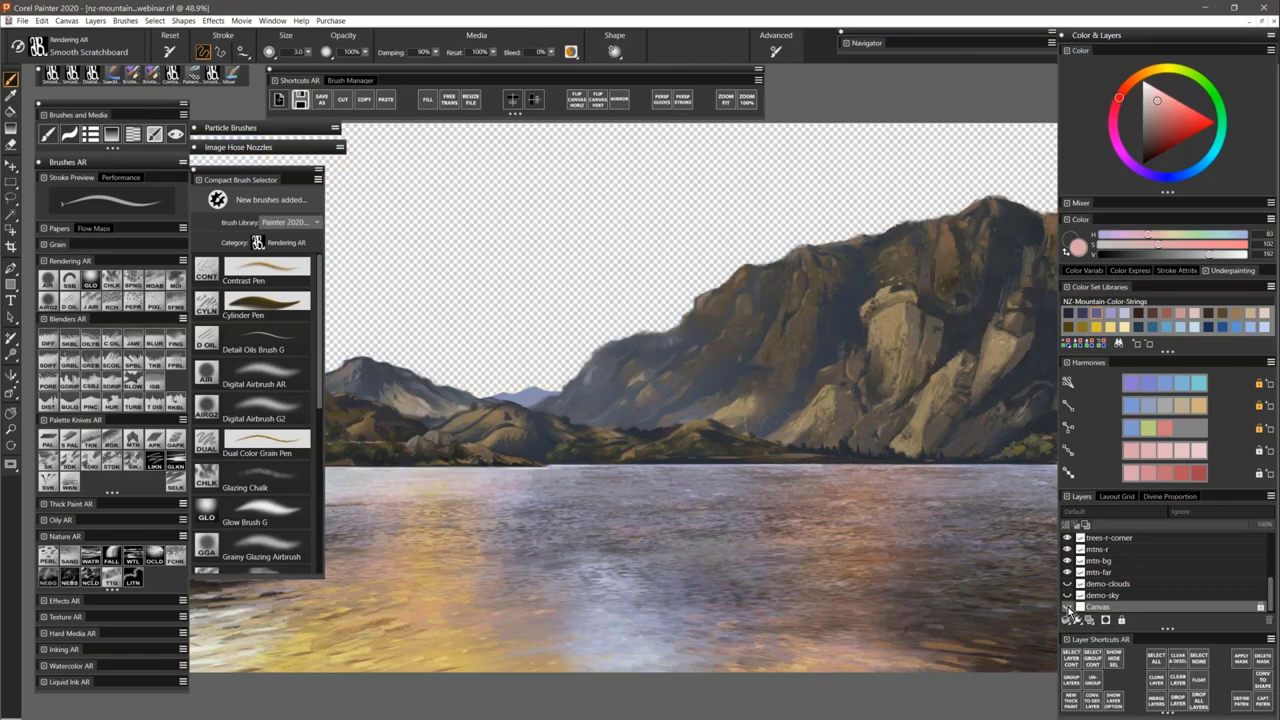
pyautogui.click(1068, 607)
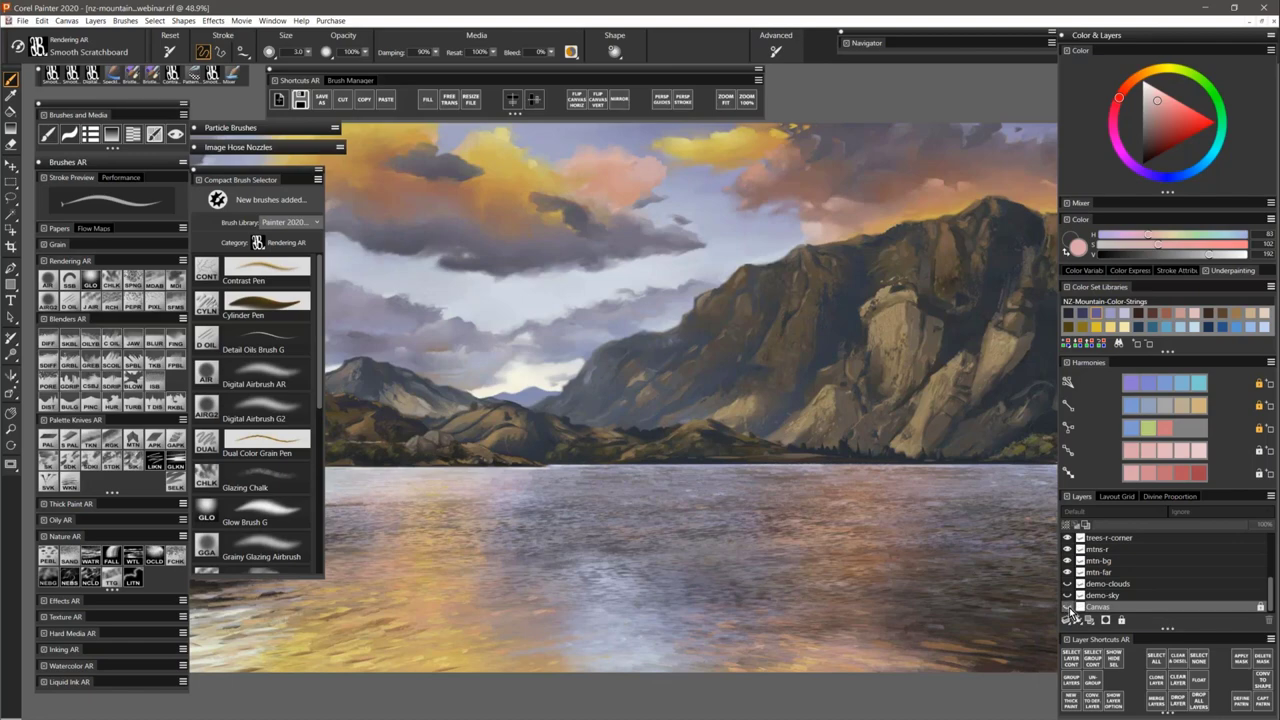
pyautogui.click(1068, 607)
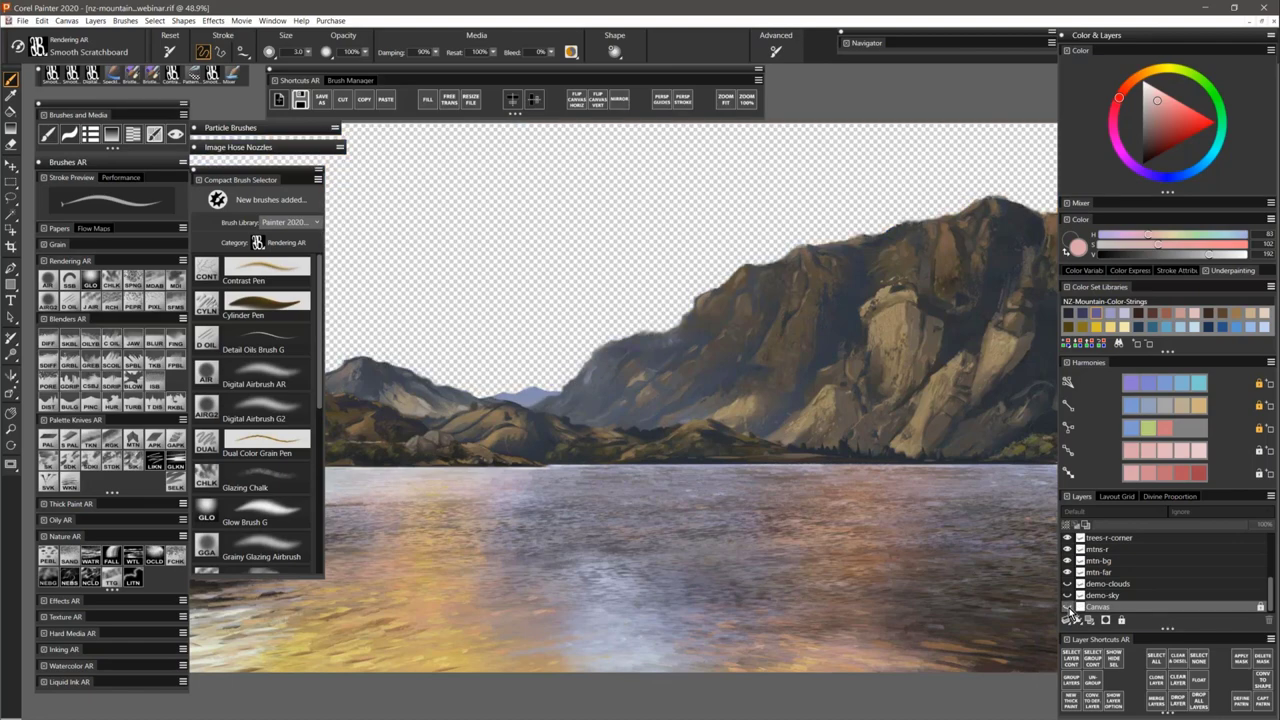
pyautogui.click(1068, 607)
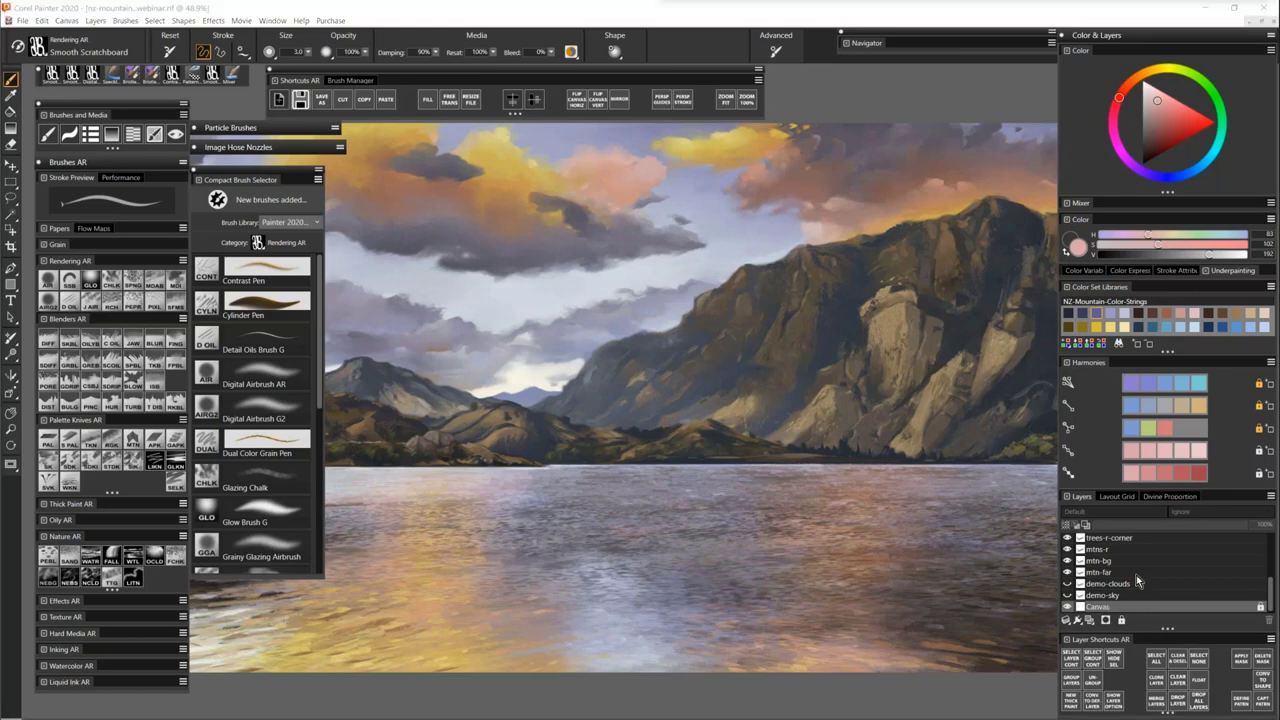
# Collapse the Harmonies panel to enlarge the layer list and drop all layers onto the Canvas.
pyautogui.click(1220, 496)
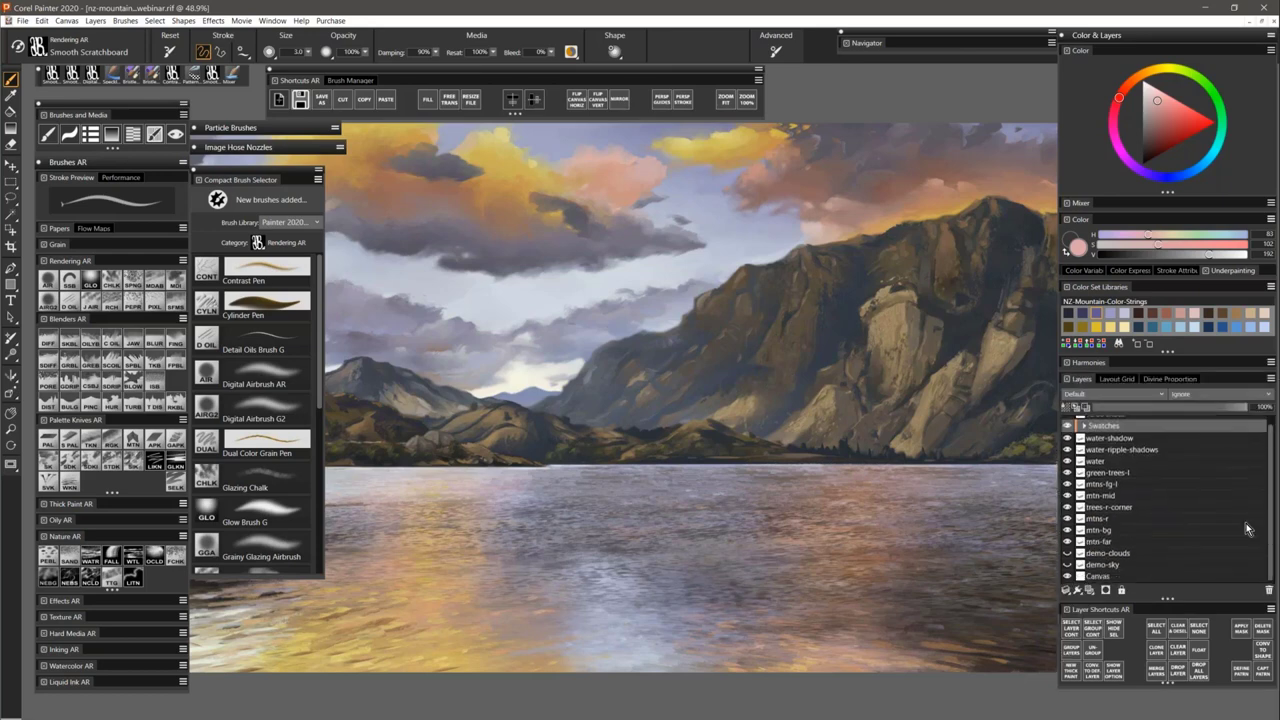
pyautogui.click(1200, 672)
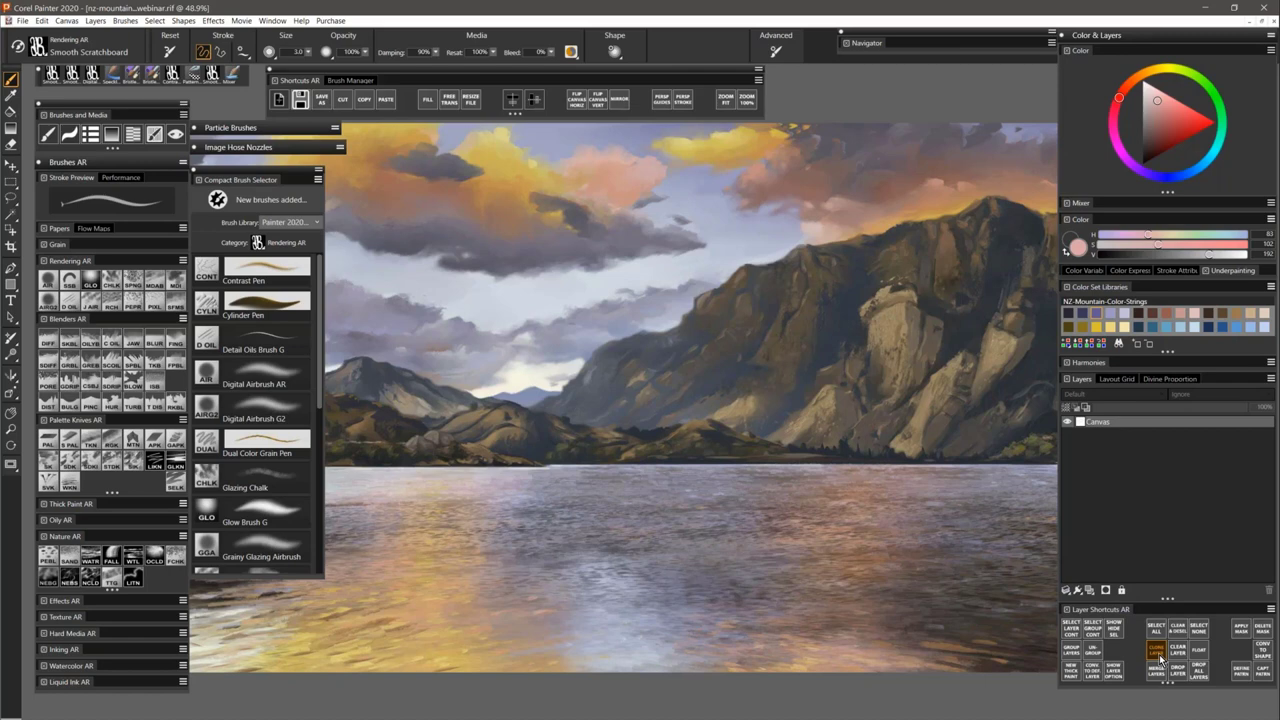
# Show the Performance options for the Digital Airbrush AR brush and open the Advanced Brush Controls.
pyautogui.click(121, 177)
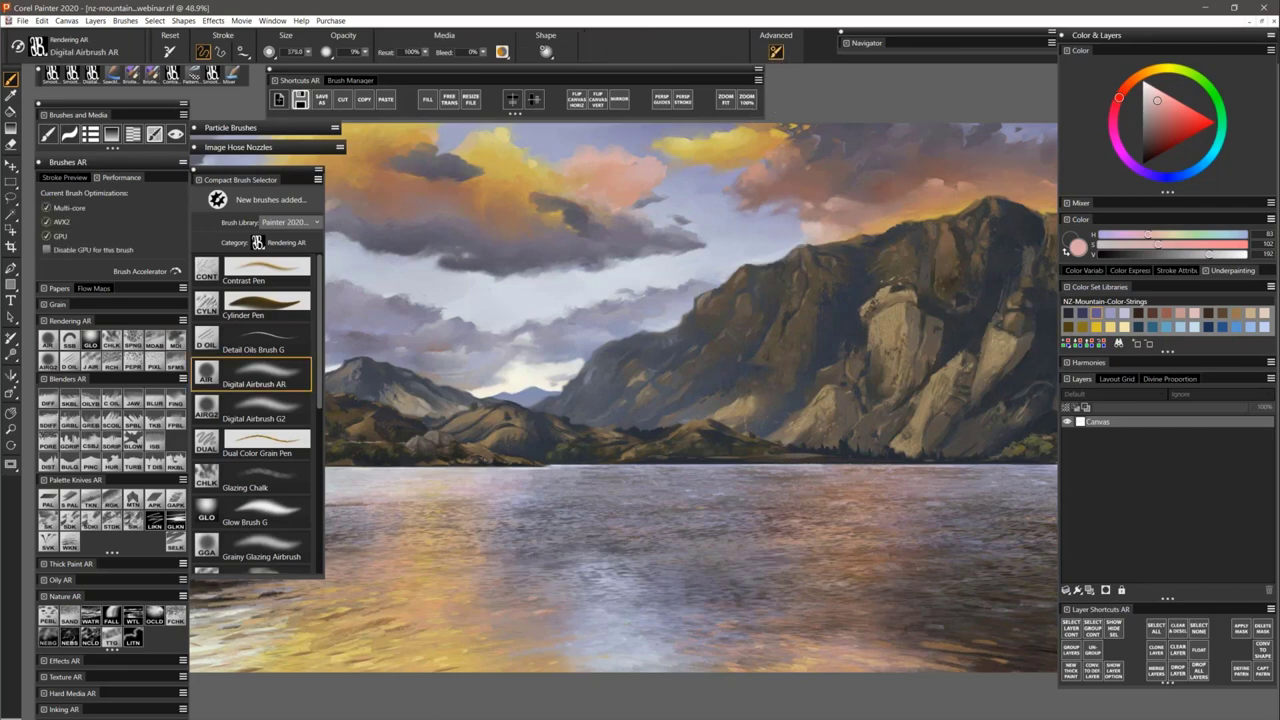
pyautogui.click(776, 51)
# Close the Compact Brush Selector, move the Advanced Brush Controls into its place and show their General settings.
pyautogui.click(200, 176)
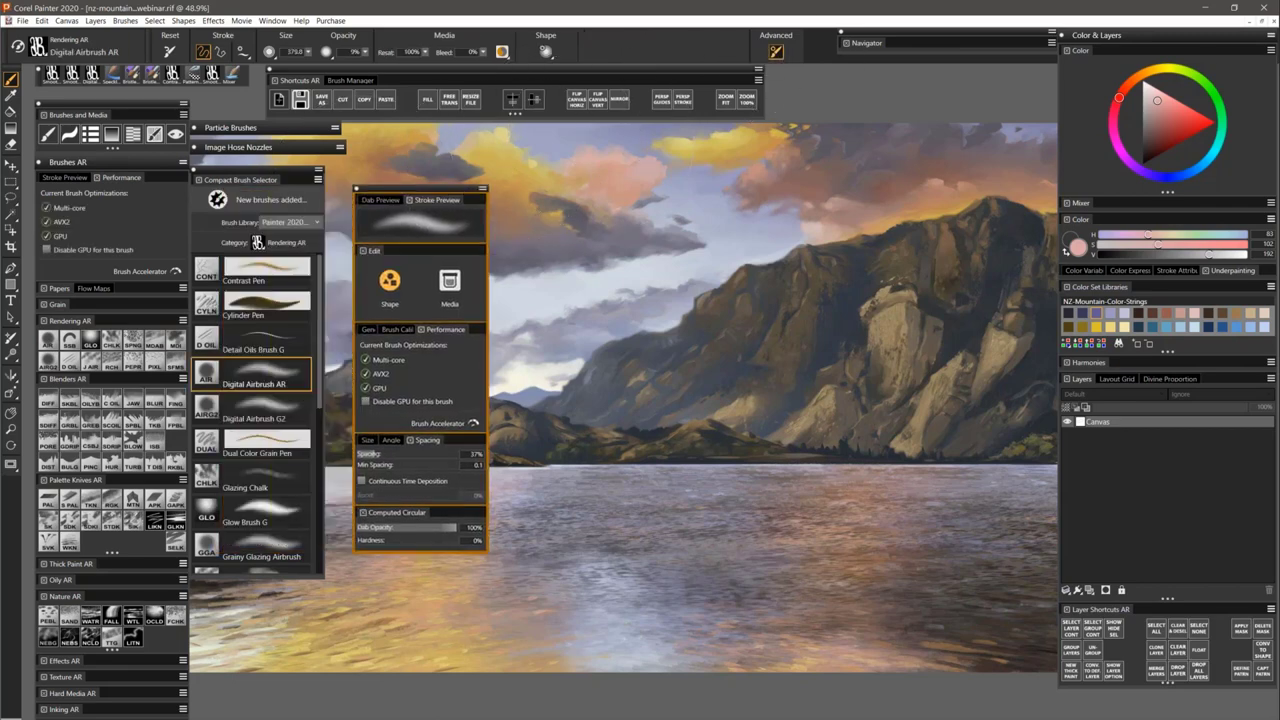
pyautogui.click(220, 181)
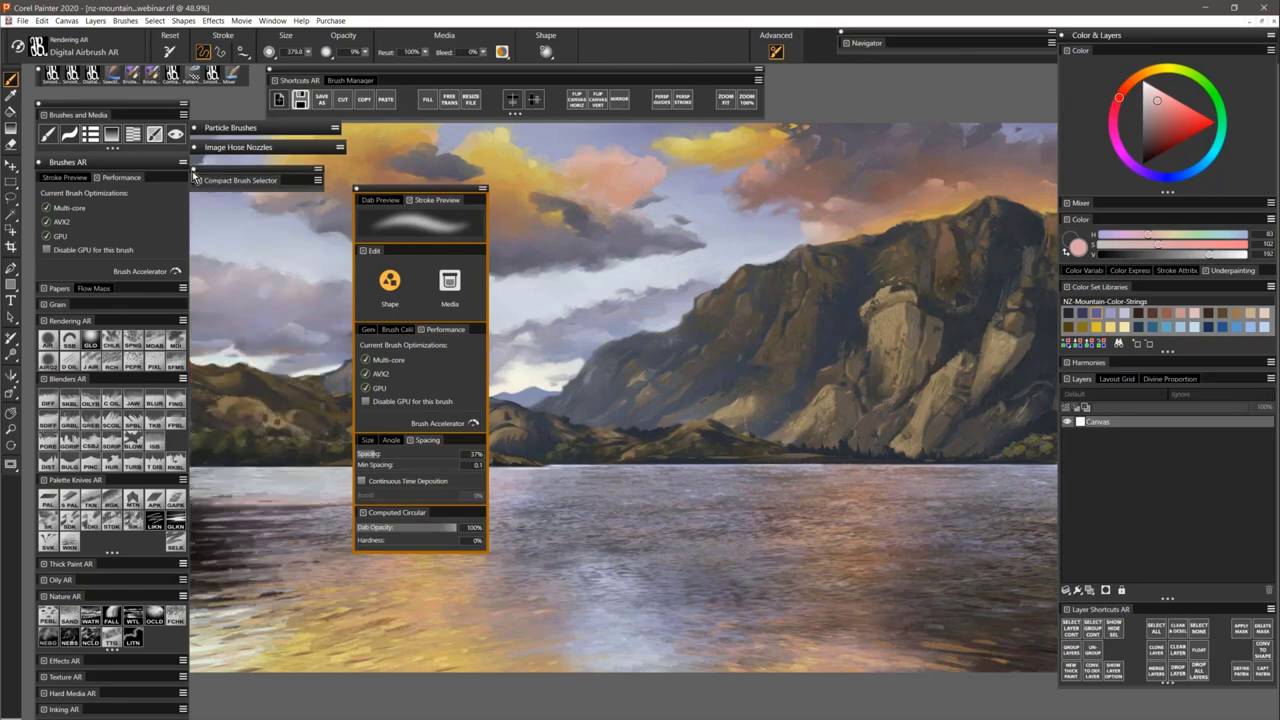
pyautogui.moveTo(400, 188)
pyautogui.mouseDown()
pyautogui.moveTo(239, 185)
pyautogui.moveTo(275, 176)
pyautogui.mouseUp()
pyautogui.click(204, 324)
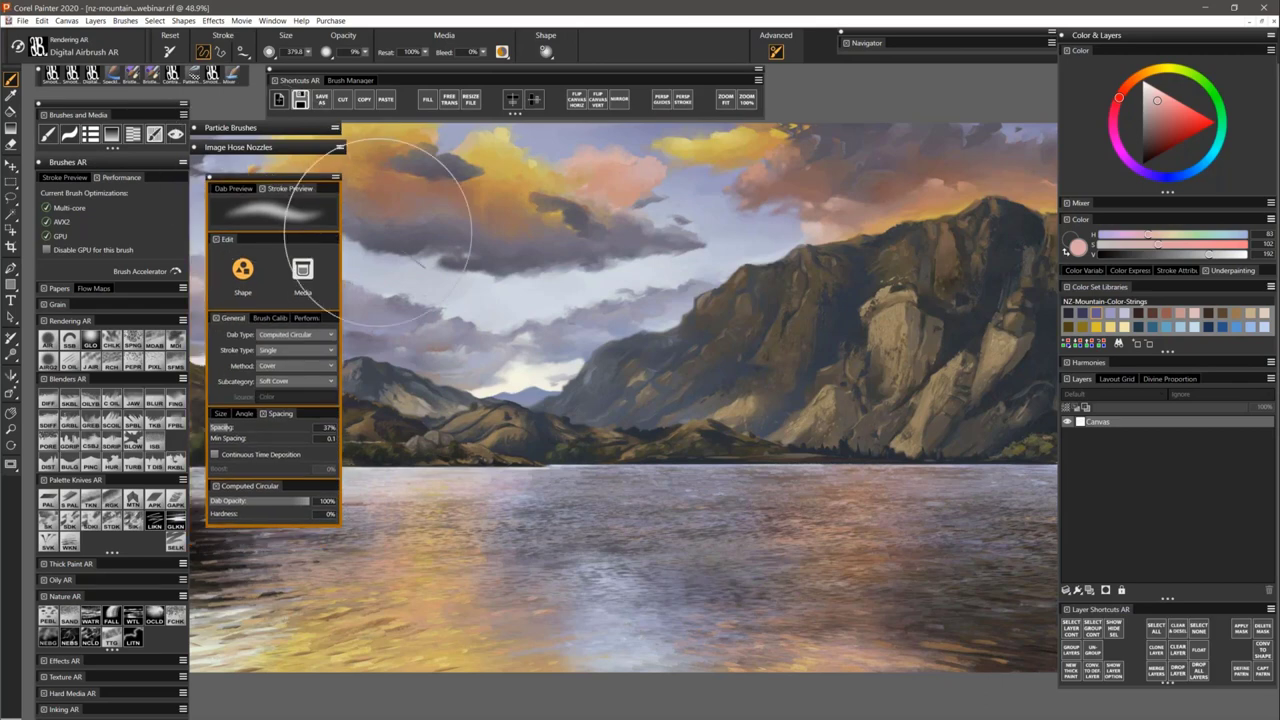
# Compare the Multi-core, AVX2 and GPU optimization indicators of Smooth Scratchboard and Digital Airbrush AR, leaving Digital Airbrush AR active.
pyautogui.click(13, 165)
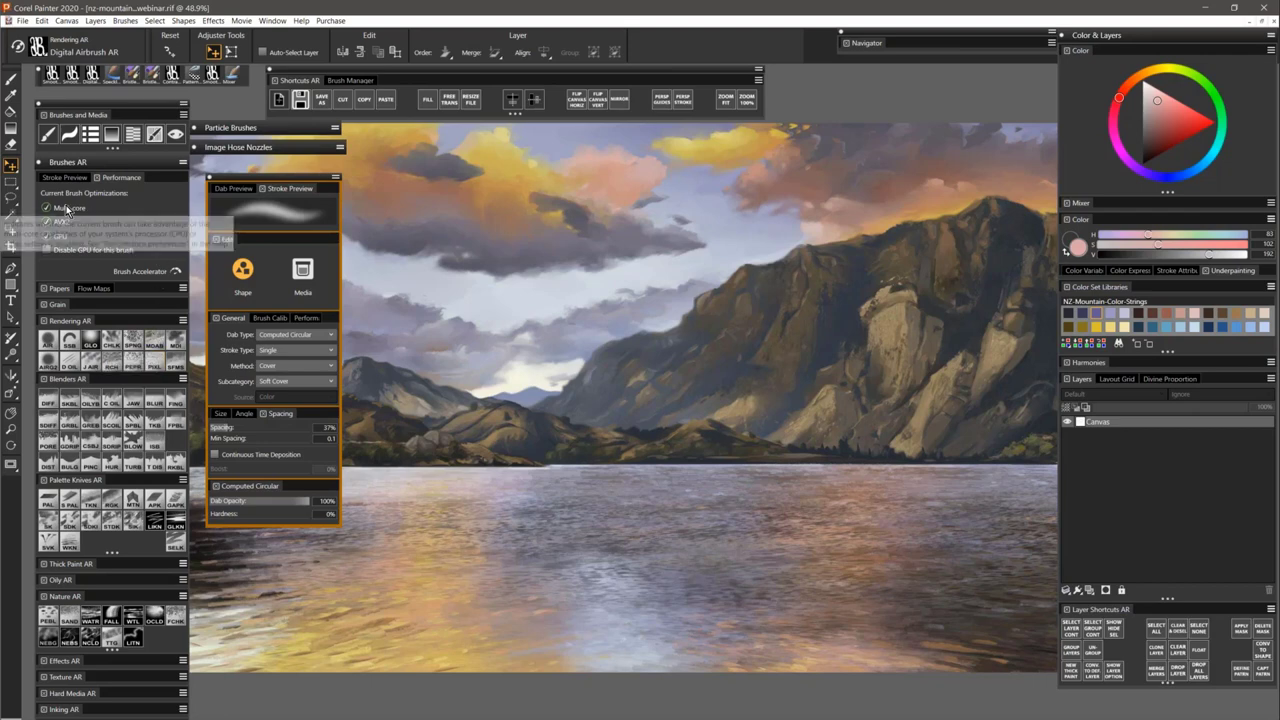
pyautogui.moveTo(53, 210)
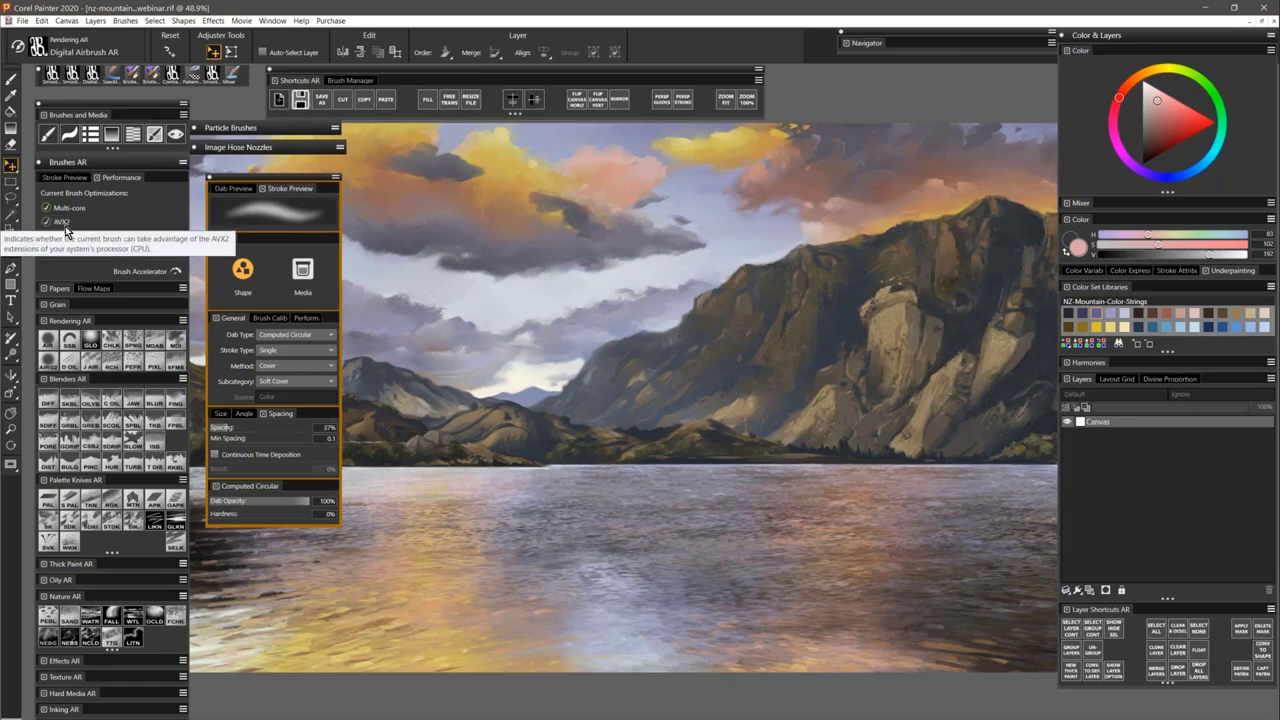
pyautogui.moveTo(62, 237)
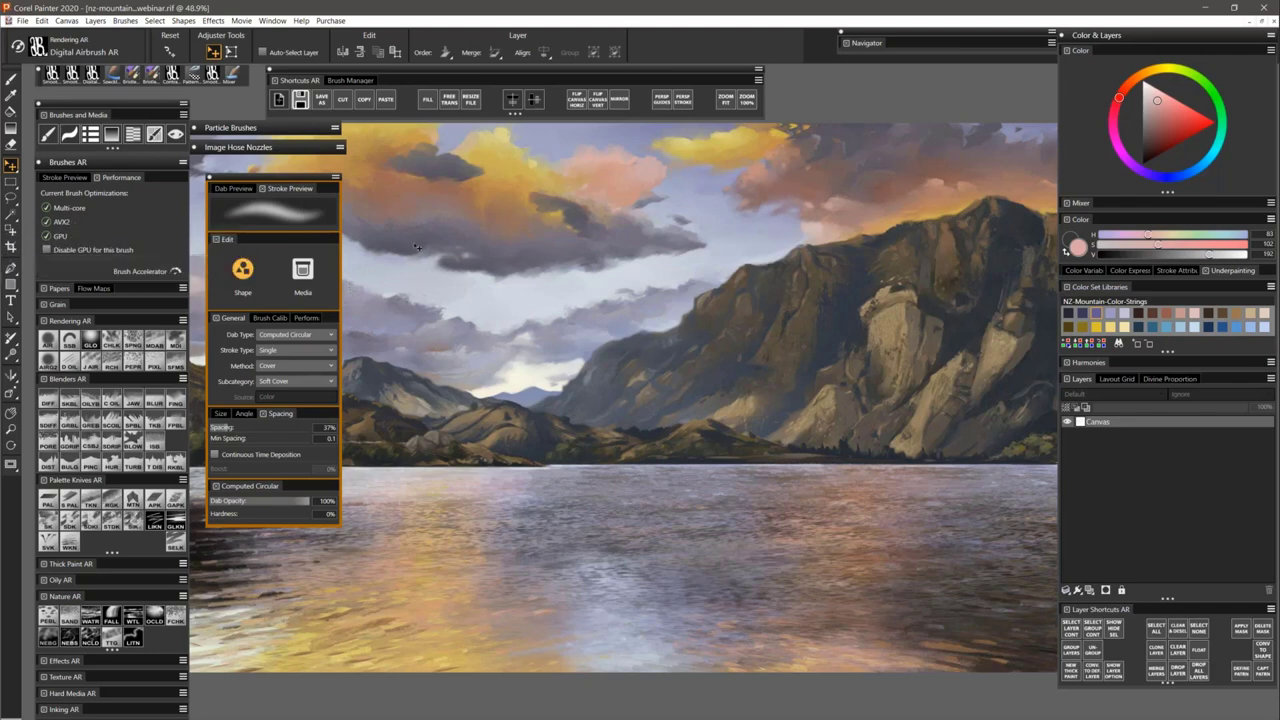
pyautogui.click(71, 341)
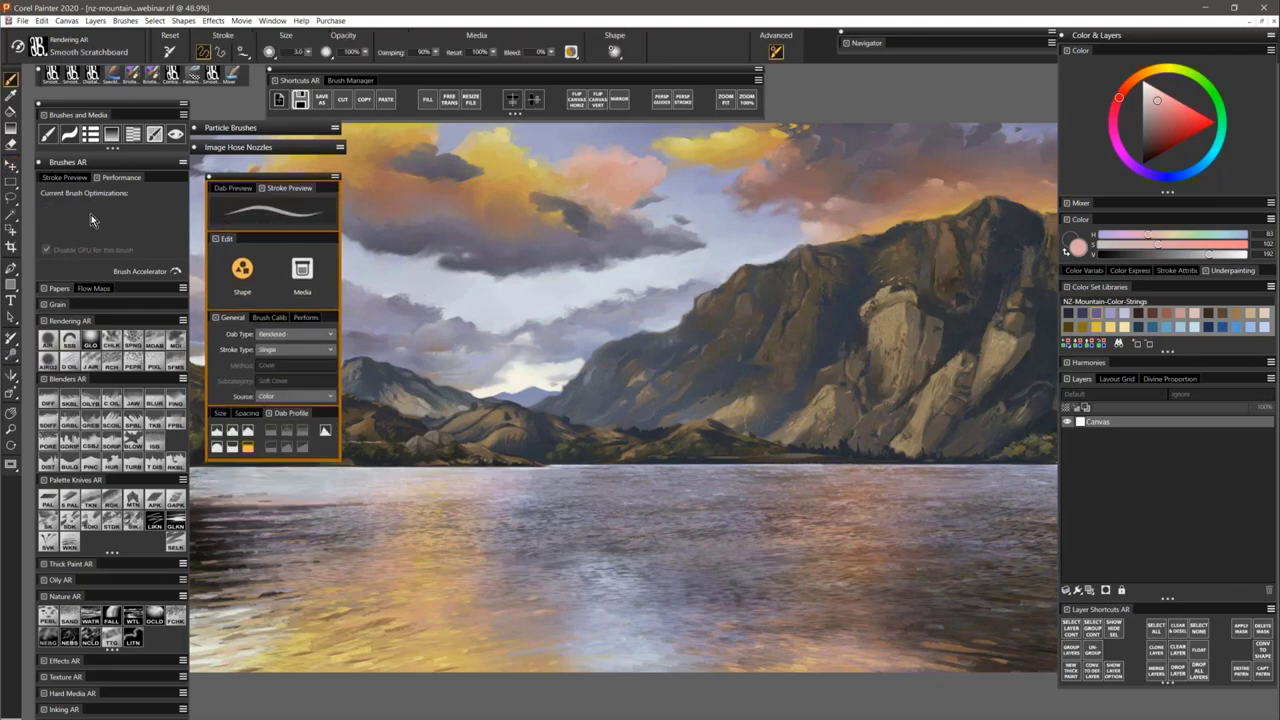
pyautogui.click(50, 341)
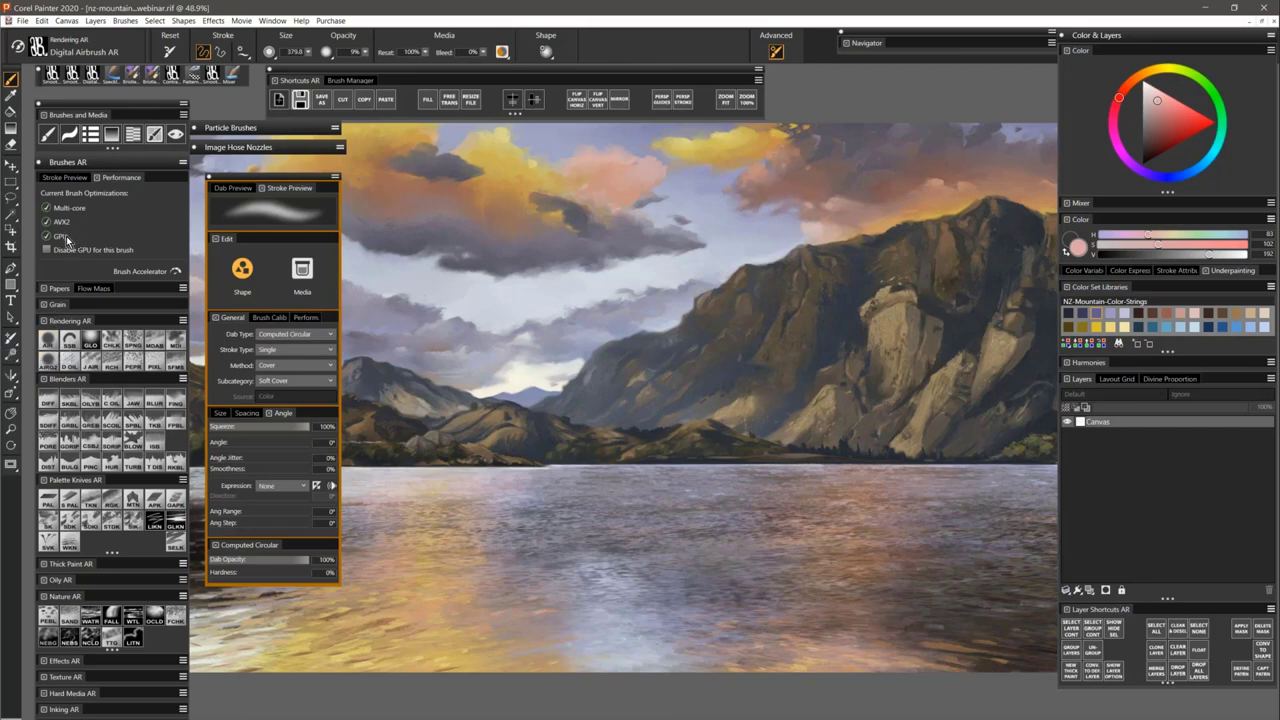
pyautogui.moveTo(68, 237)
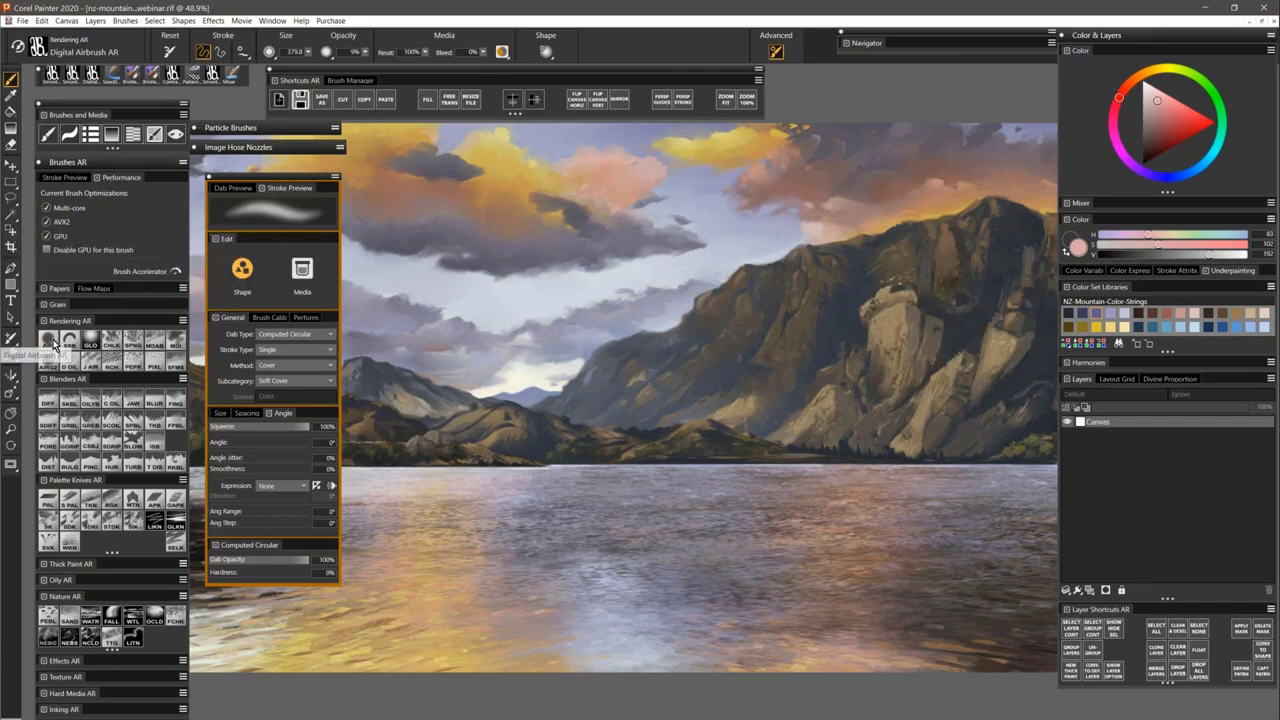
# Look through the available Dab Types and Methods for the Digital Airbrush AR, keeping Computed Circular and Cover.
pyautogui.click(312, 334)
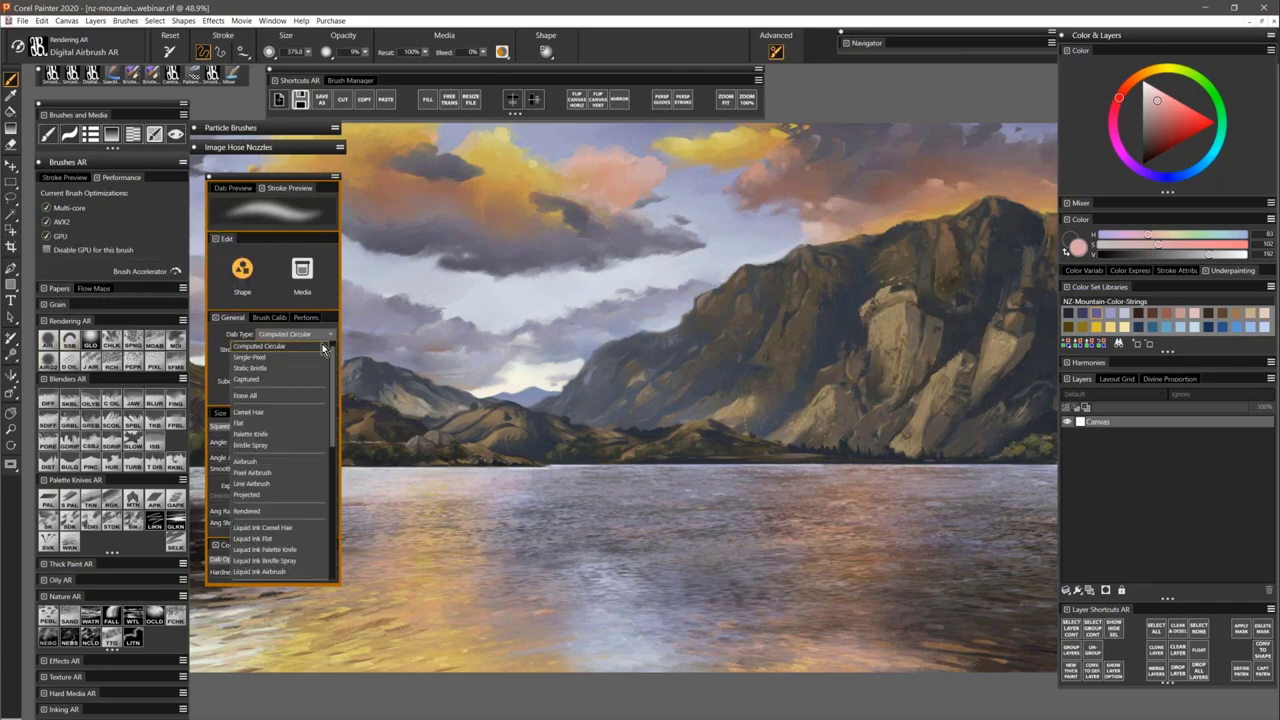
pyautogui.scroll(1, 307, 350)
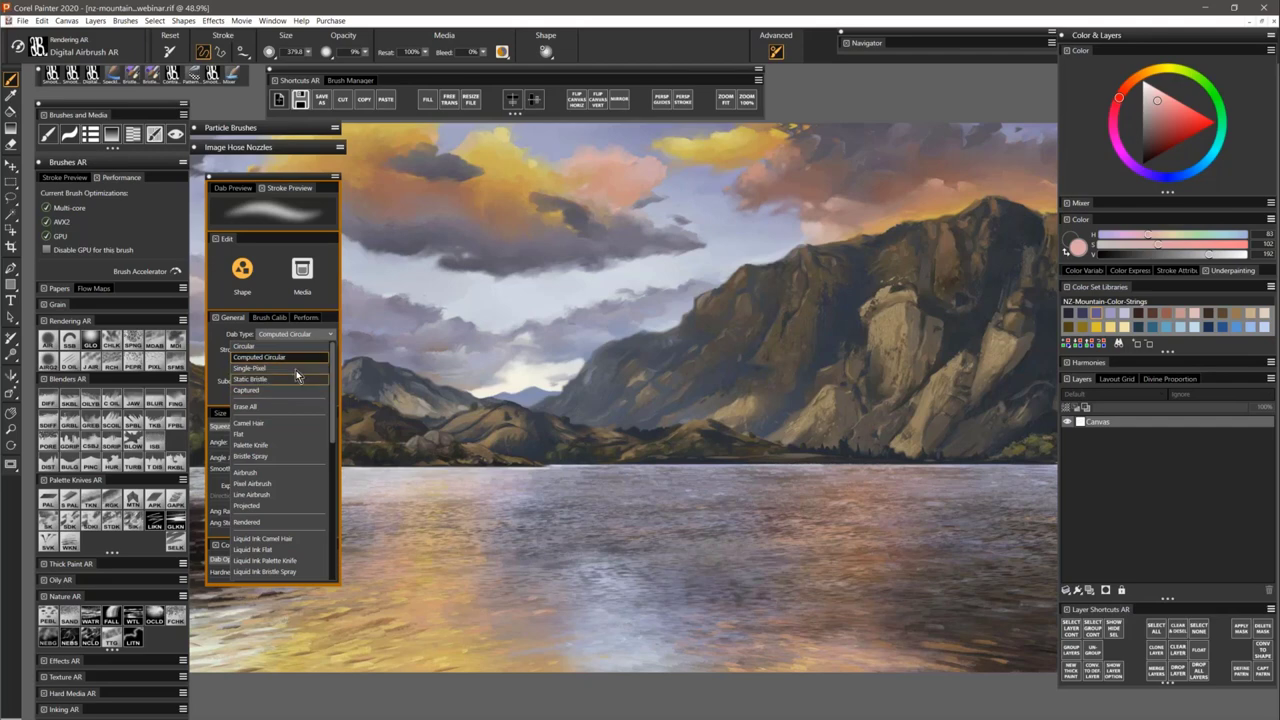
pyautogui.click(294, 359)
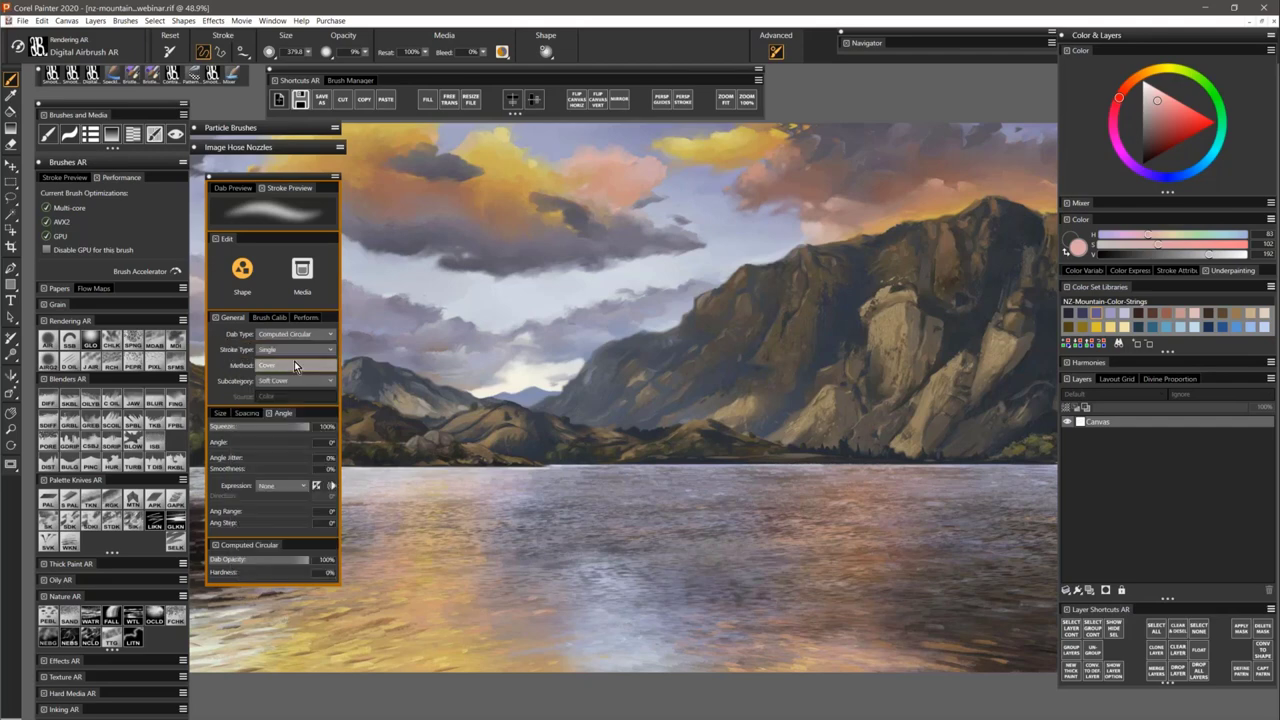
pyautogui.click(295, 365)
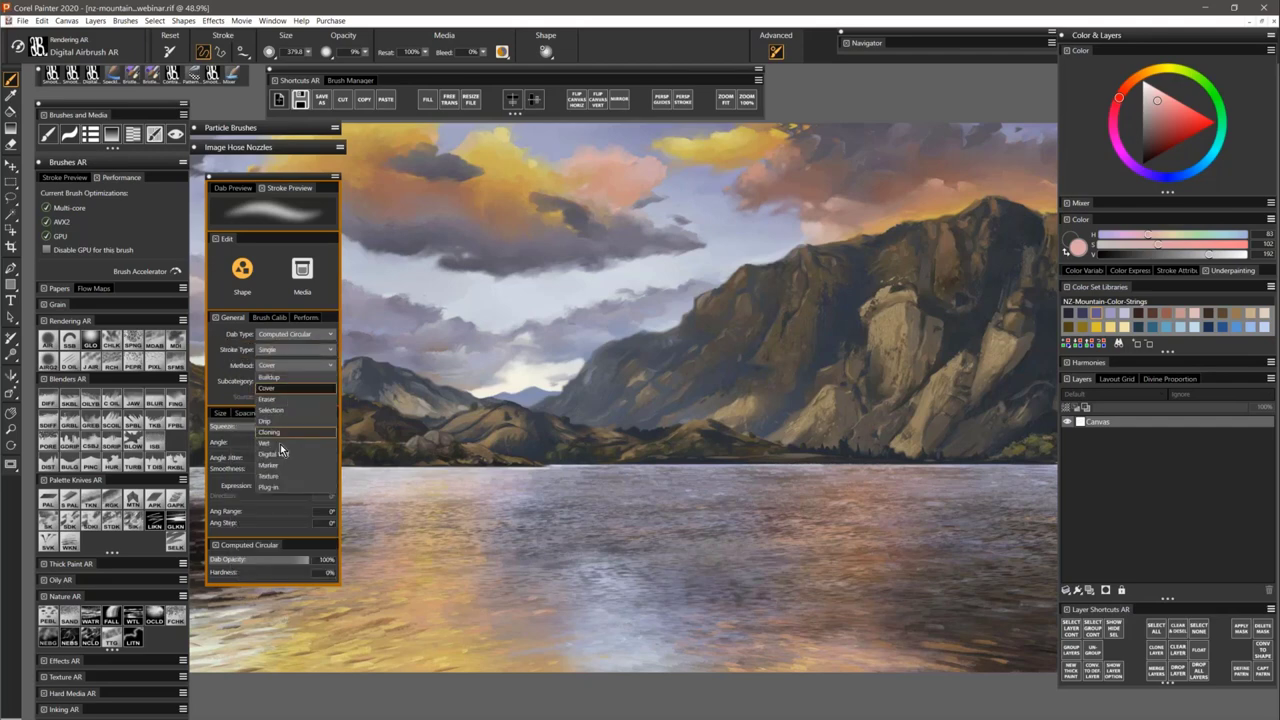
pyautogui.click(218, 365)
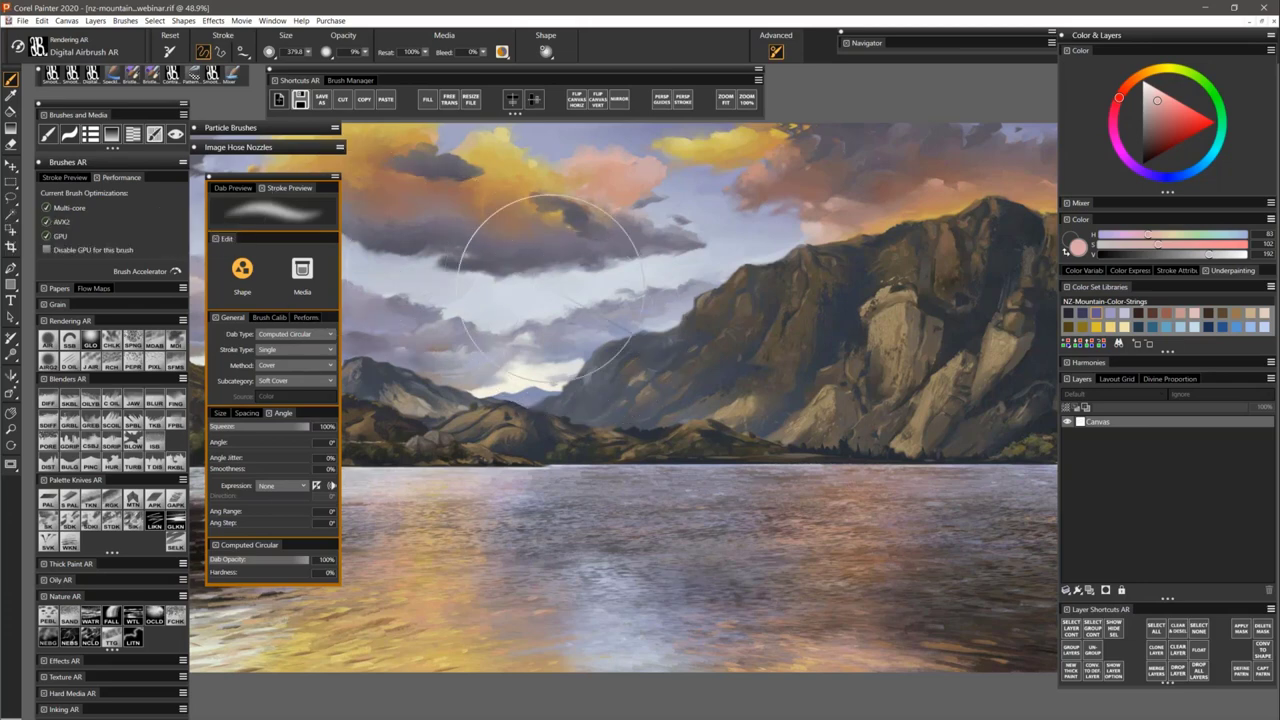
# Reposition the Advanced Brush Controls slightly, toggle them off and on, and show their Performance settings.
pyautogui.moveTo(281, 174); pyautogui.dragTo(280, 167)
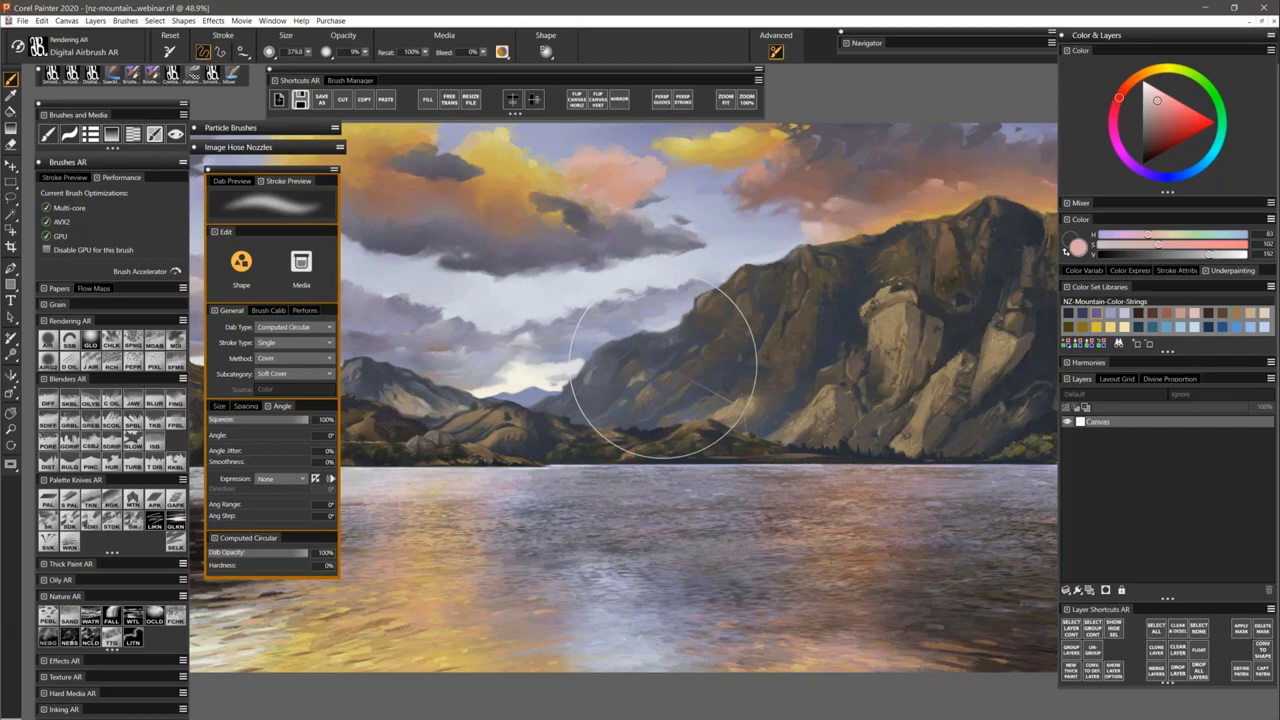
pyautogui.click(776, 51)
pyautogui.click(776, 51)
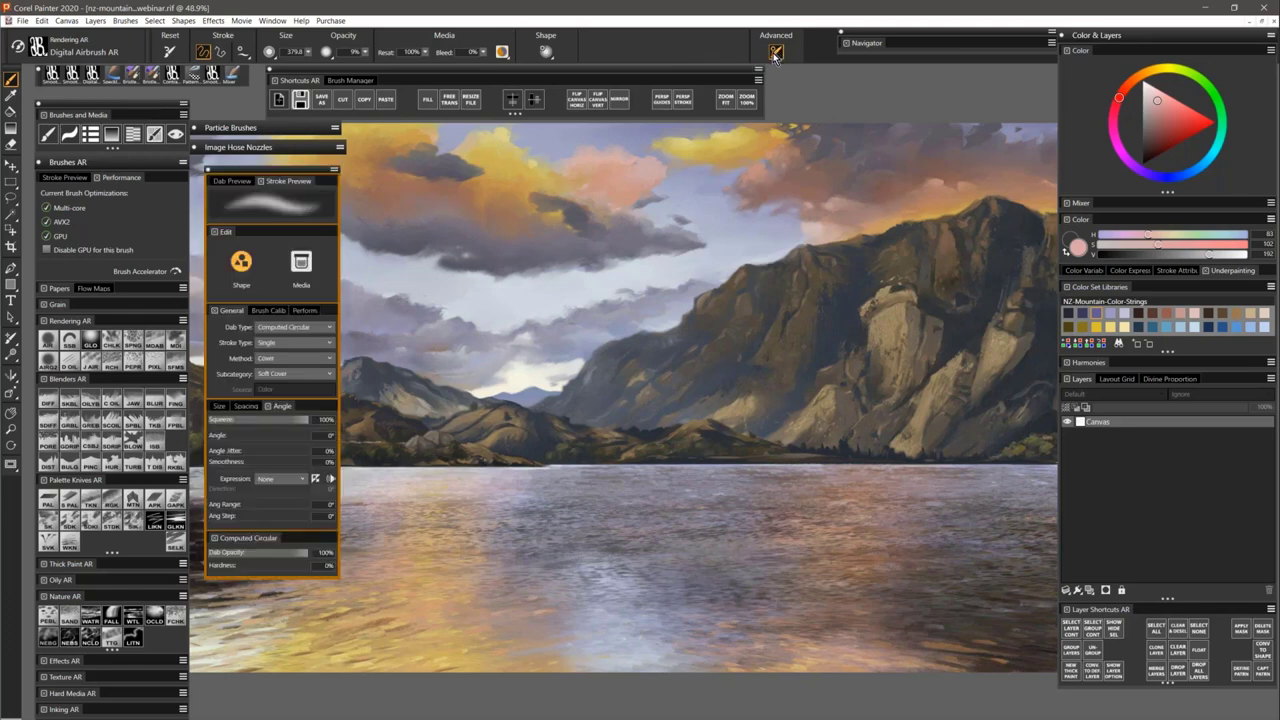
pyautogui.click(305, 313)
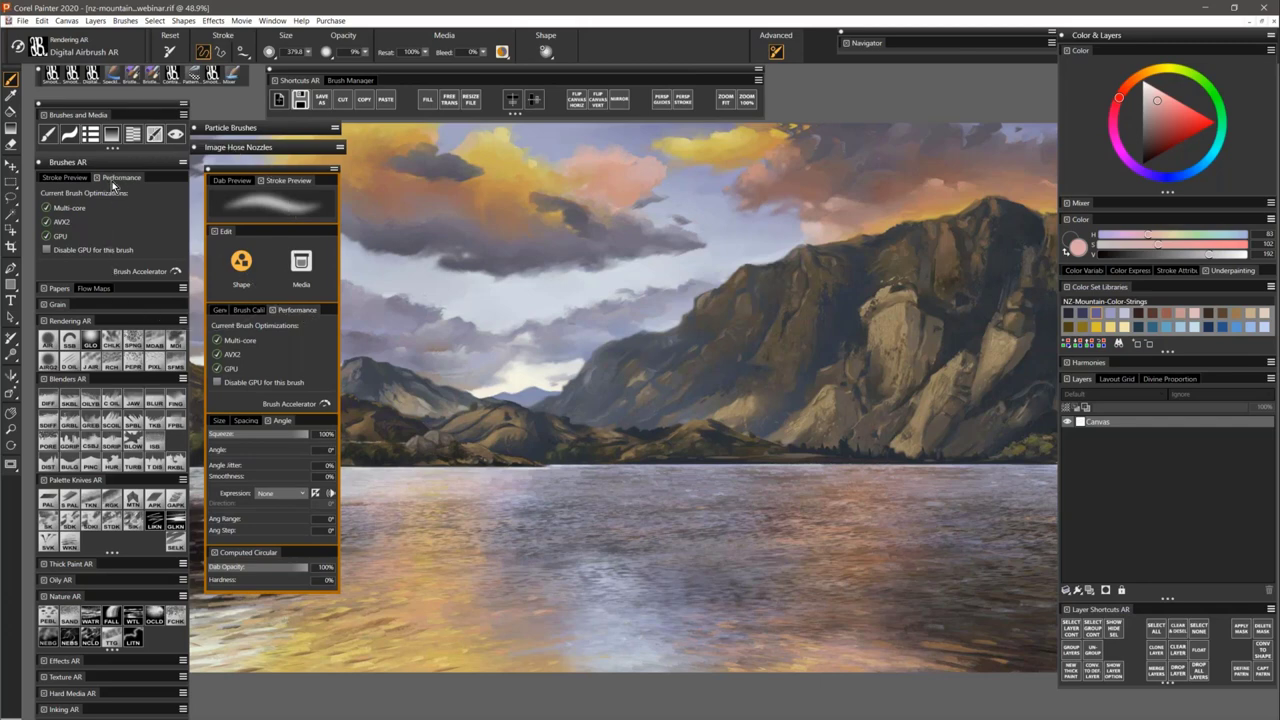
# Examine which brush control panels can be displayed, including Performance and Stroke Preview.
pyautogui.click(276, 21)
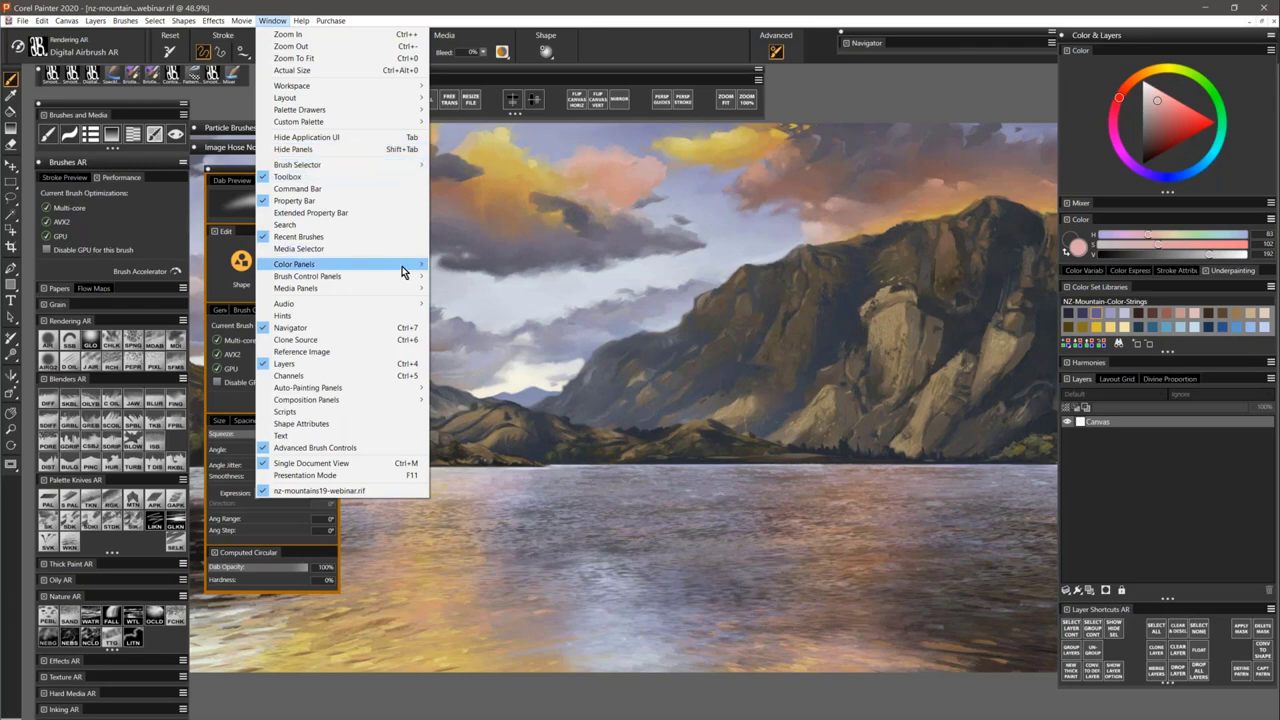
pyautogui.moveTo(405, 276)
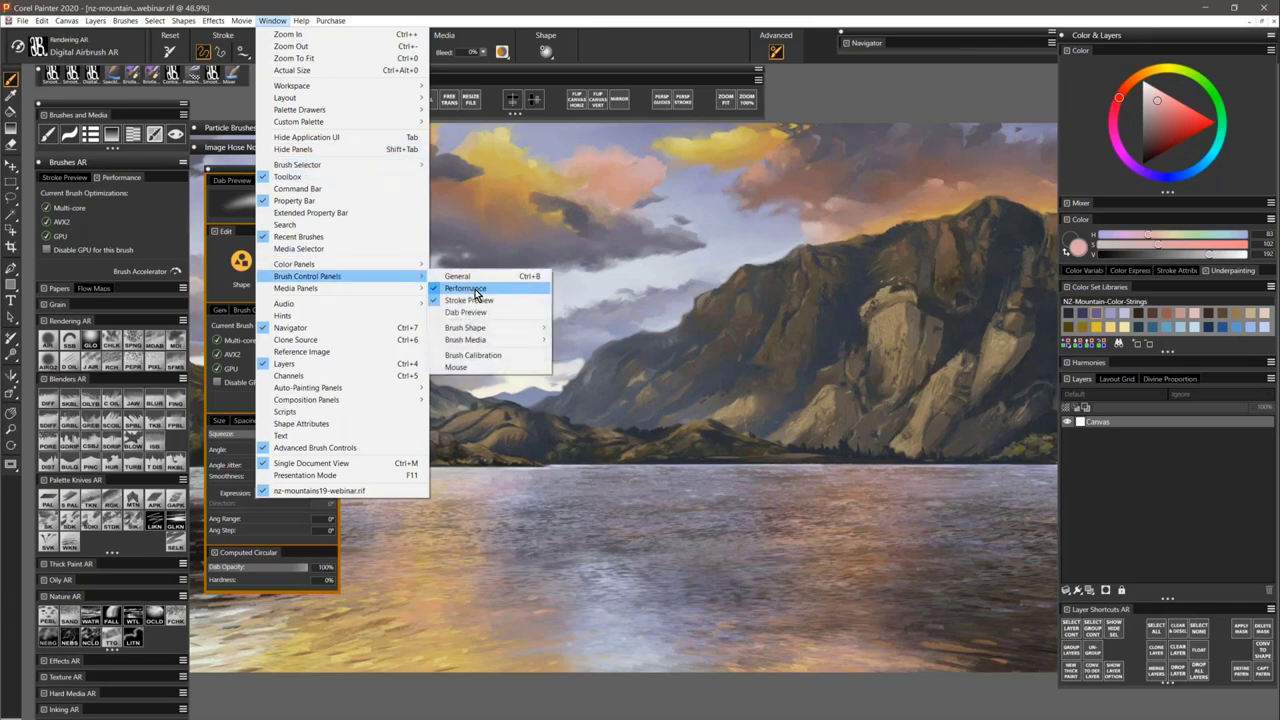
pyautogui.click(554, 211)
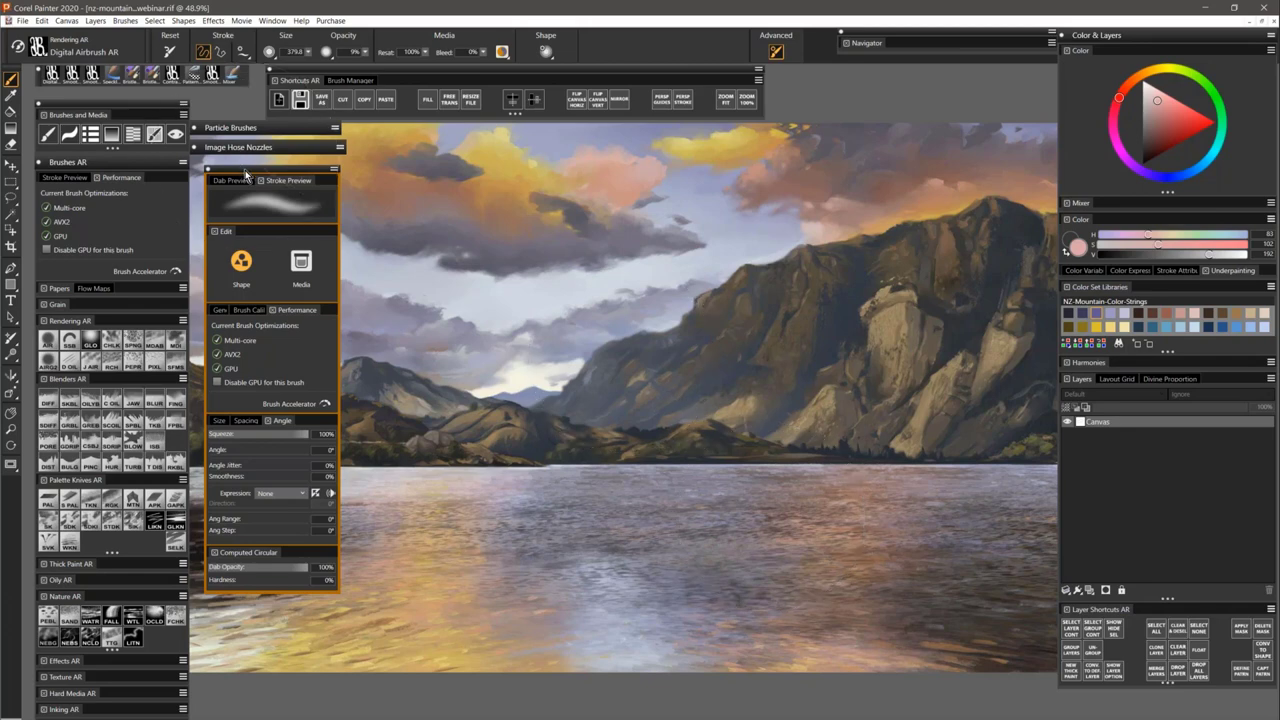
# Move the Advanced Brush Controls away from the painting and bring them back beside the Brushes AR palette.
pyautogui.moveTo(245, 170)
pyautogui.mouseDown()
pyautogui.moveTo(293, 158)
pyautogui.moveTo(318, 166)
pyautogui.moveTo(298, 187)
pyautogui.moveTo(356, 187)
pyautogui.moveTo(514, 153)
pyautogui.moveTo(870, 12)
pyautogui.moveTo(875, 30)
pyautogui.moveTo(880, 3)
pyautogui.mouseUp()
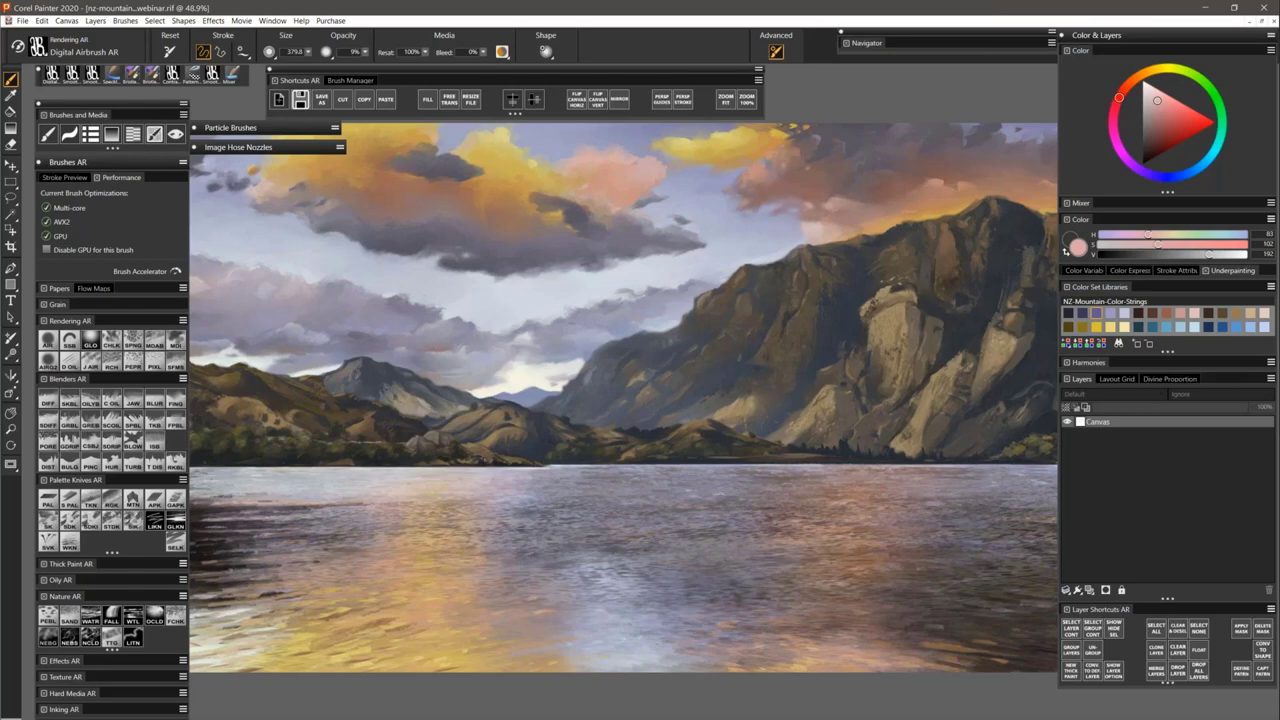
pyautogui.moveTo(880, 3)
pyautogui.mouseDown()
pyautogui.moveTo(810, 10)
pyautogui.moveTo(719, 137)
pyautogui.moveTo(611, 193)
pyautogui.moveTo(469, 213)
pyautogui.moveTo(320, 212)
pyautogui.moveTo(241, 181)
pyautogui.mouseUp()
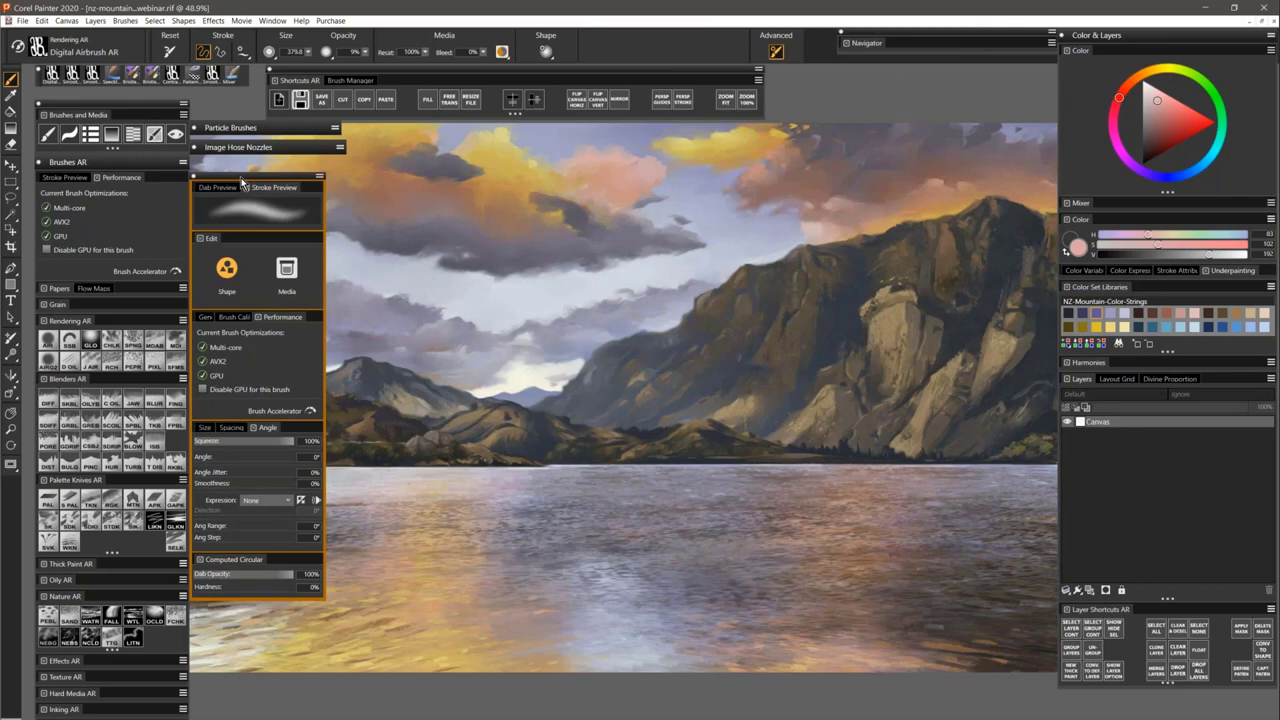
pyautogui.moveTo(241, 181); pyautogui.dragTo(243, 185)
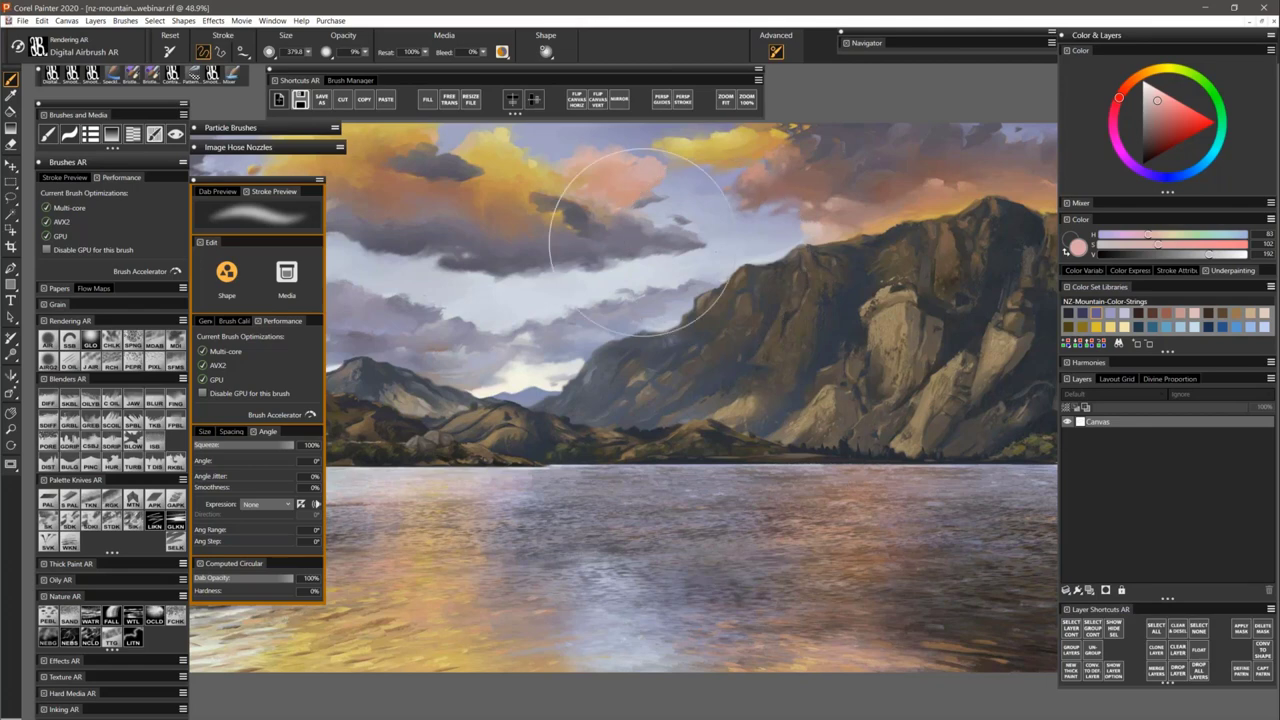
# Examine the options for creating, deleting, importing, exporting and switching workspaces.
pyautogui.click(277, 24)
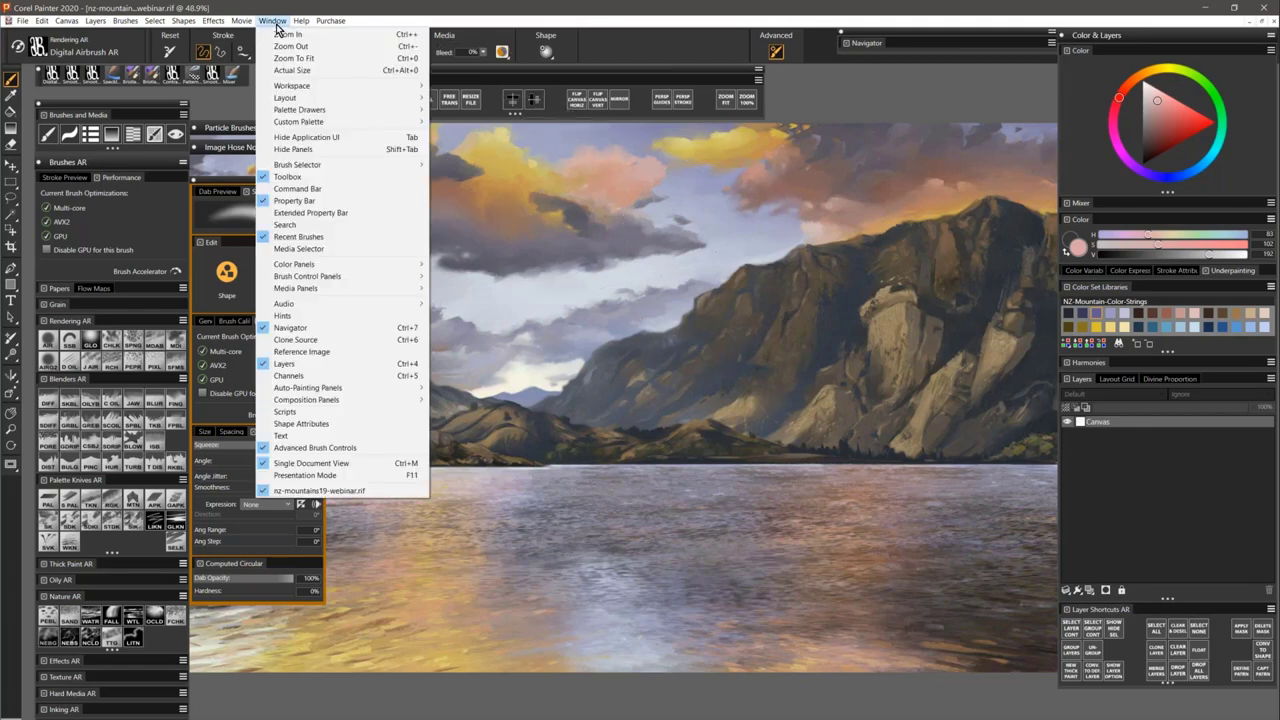
pyautogui.moveTo(399, 88)
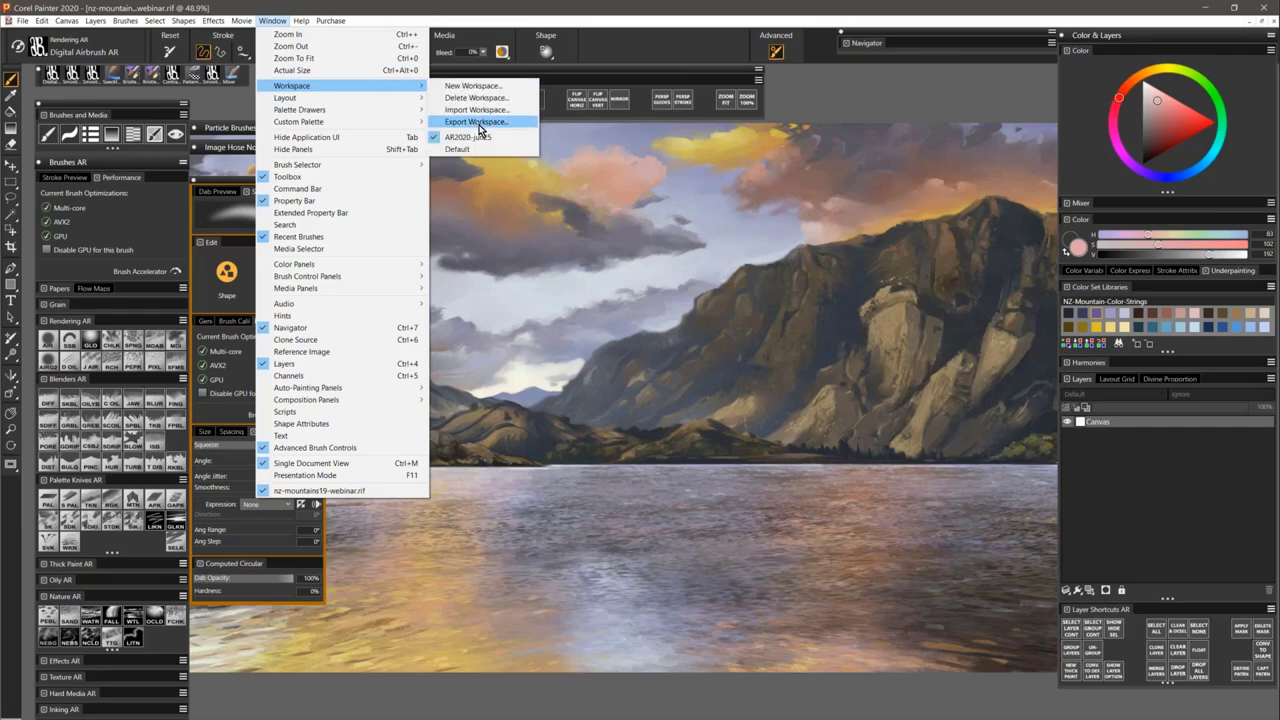
pyautogui.click(620, 46)
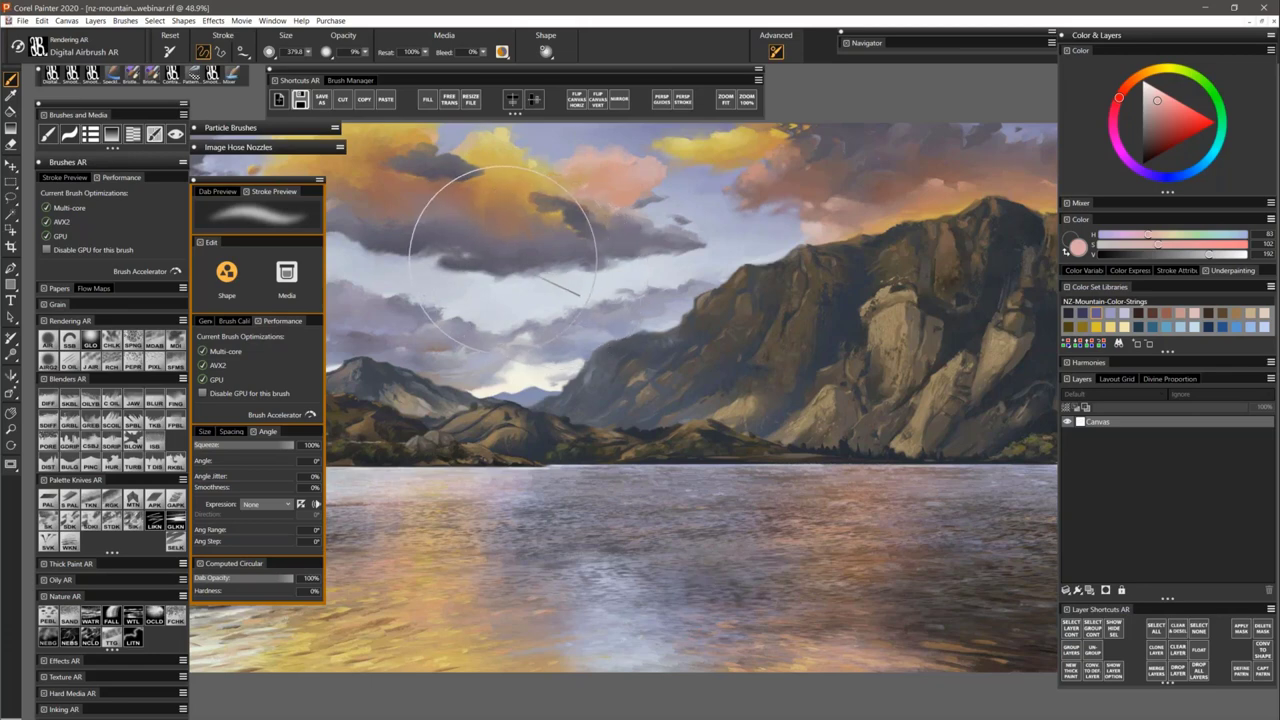
# Examine the rename, delete, save, export and import options for the Shortcuts AR palette in the Custom Palette Organizer, then close it.
pyautogui.click(275, 22)
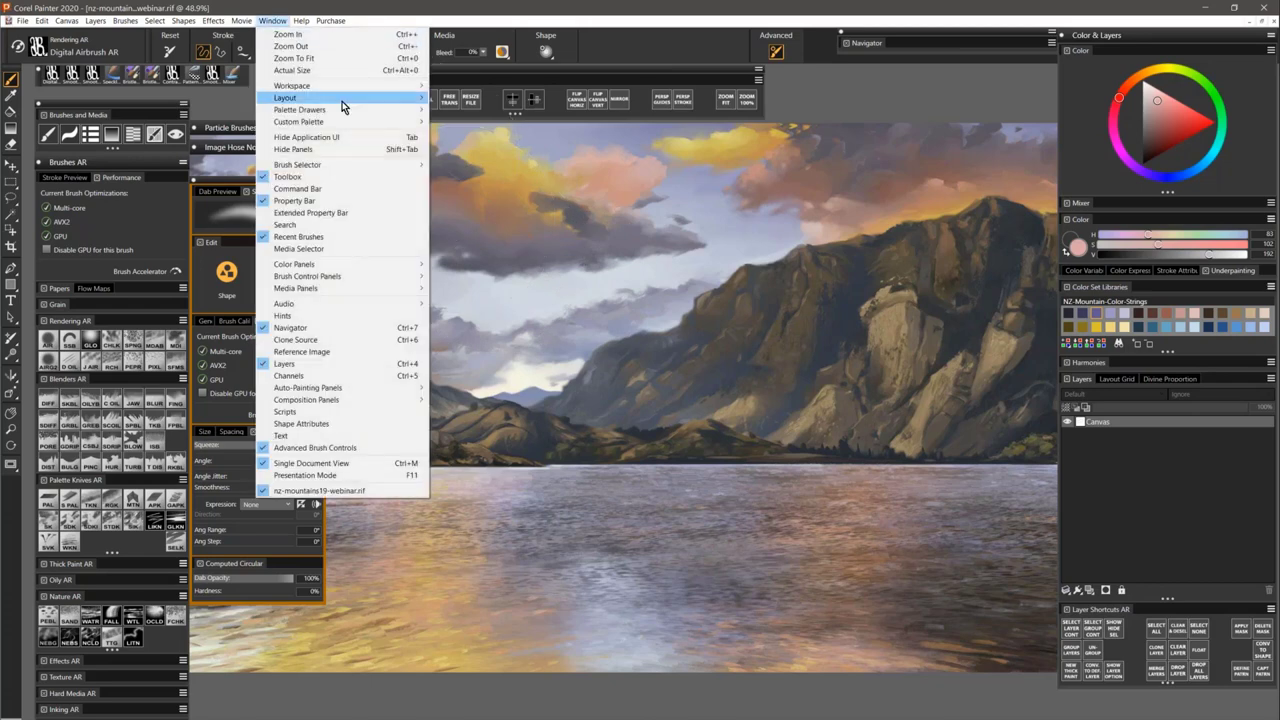
pyautogui.moveTo(386, 90)
pyautogui.moveTo(381, 121)
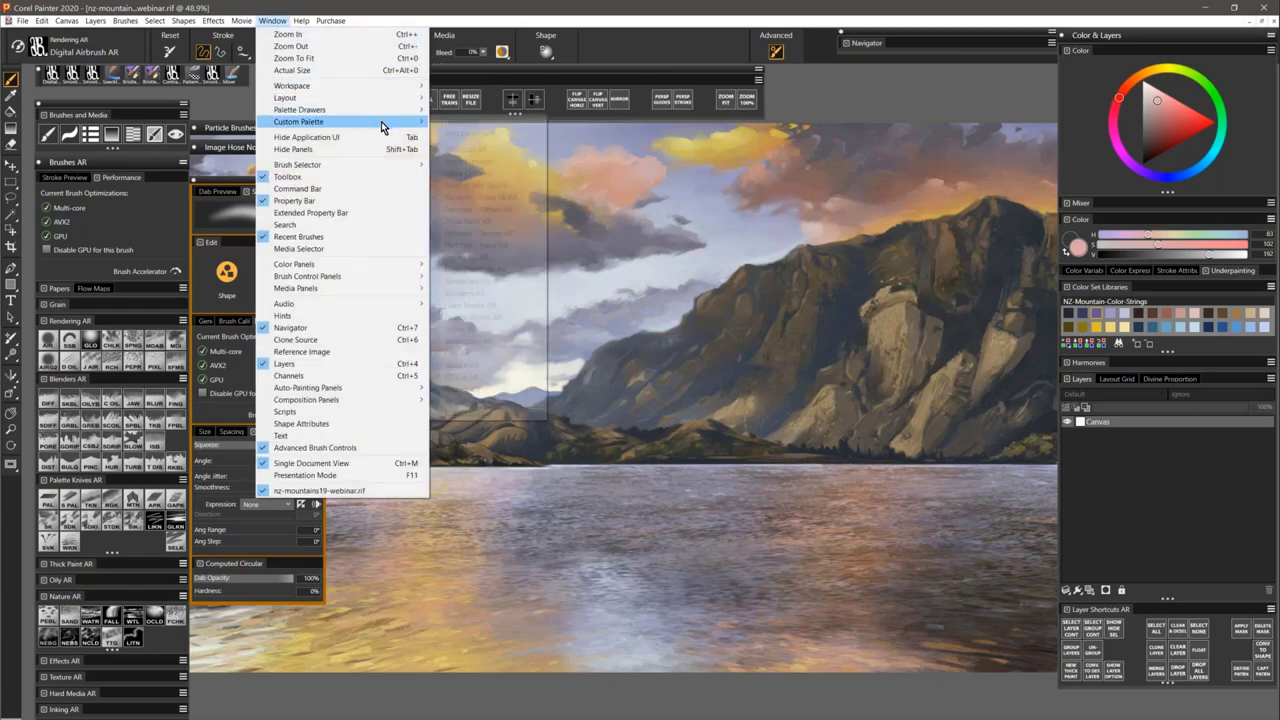
pyautogui.click(500, 128)
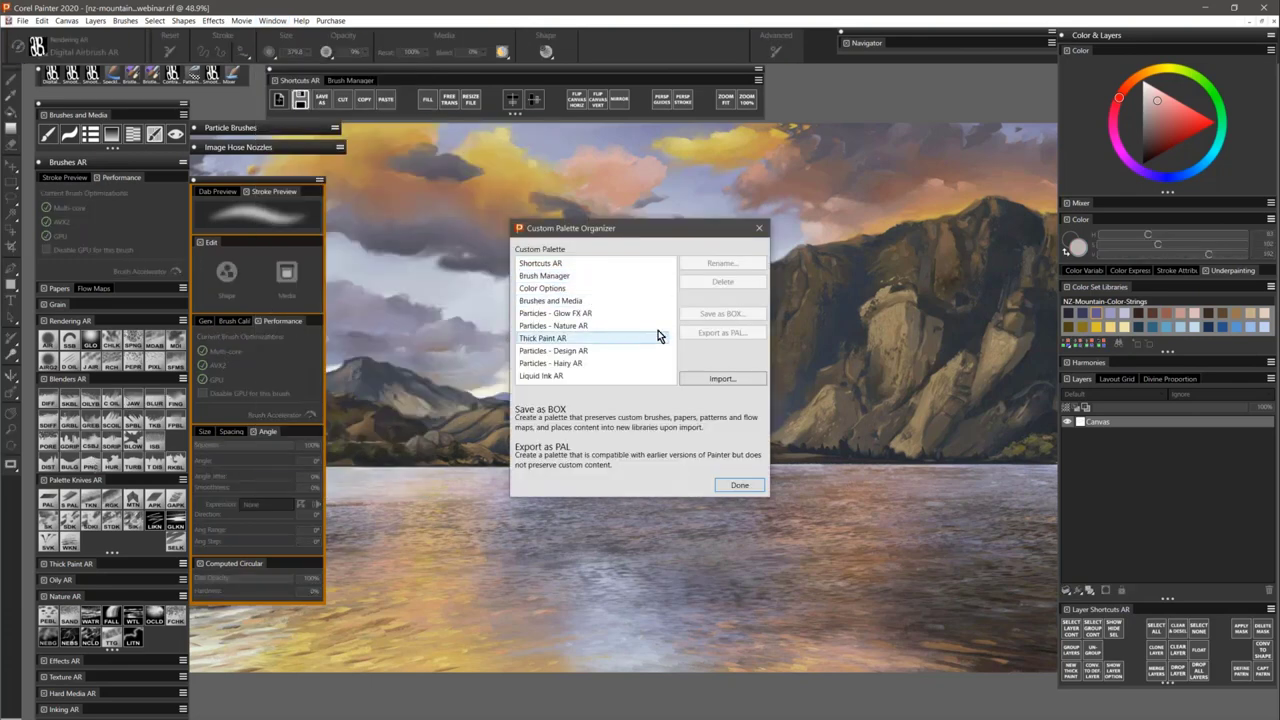
pyautogui.click(590, 263)
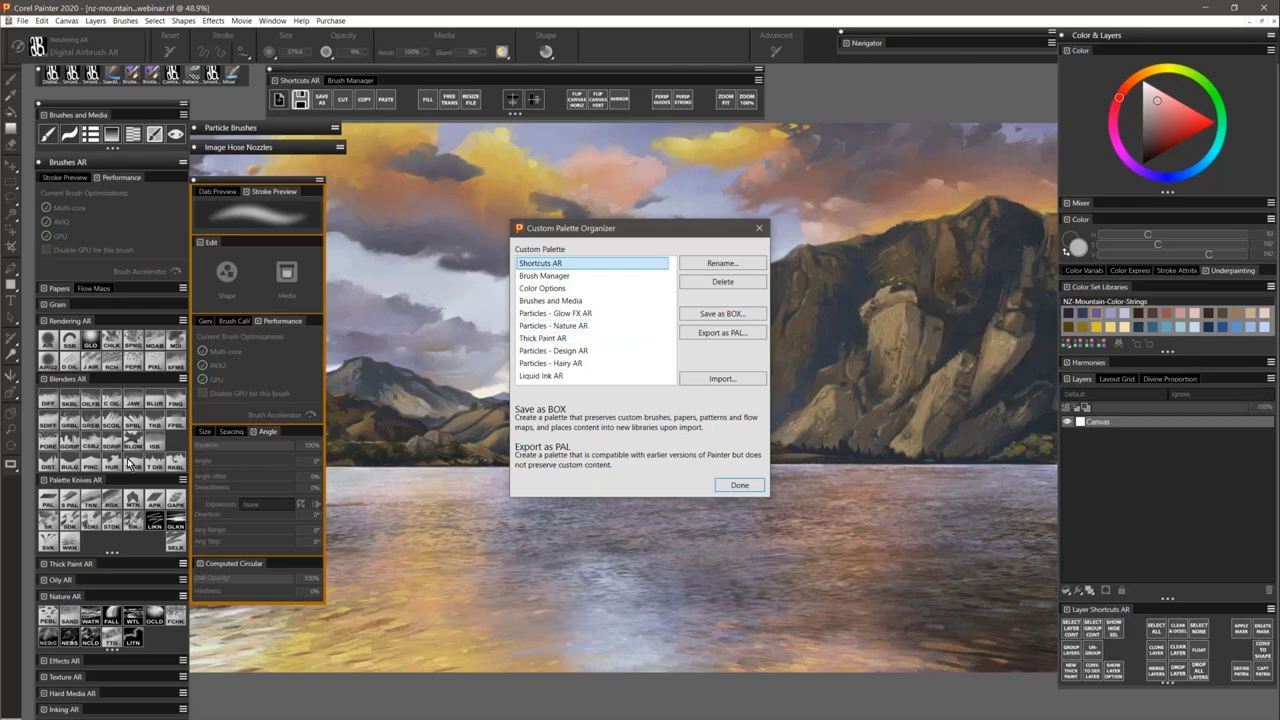
pyautogui.click(740, 485)
# Hide the Watercolor brush category in the Painter 2020 Brushes library.
pyautogui.click(38, 46)
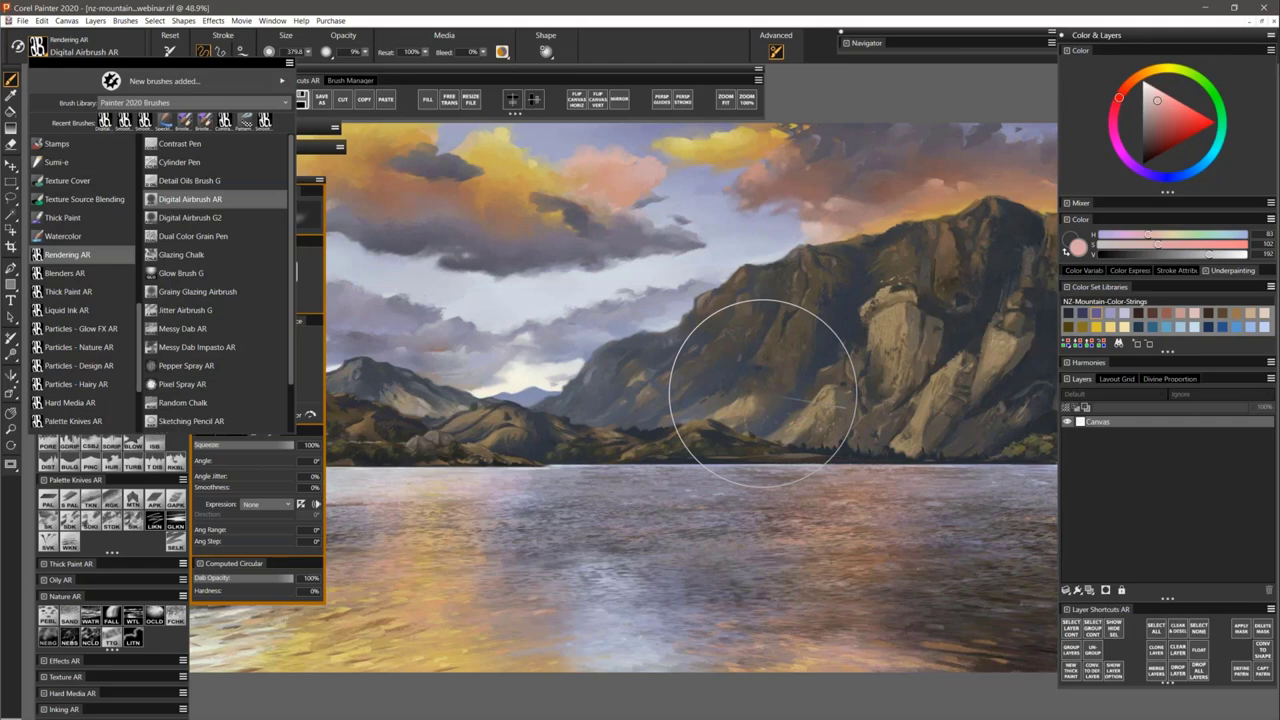
pyautogui.click(96, 239)
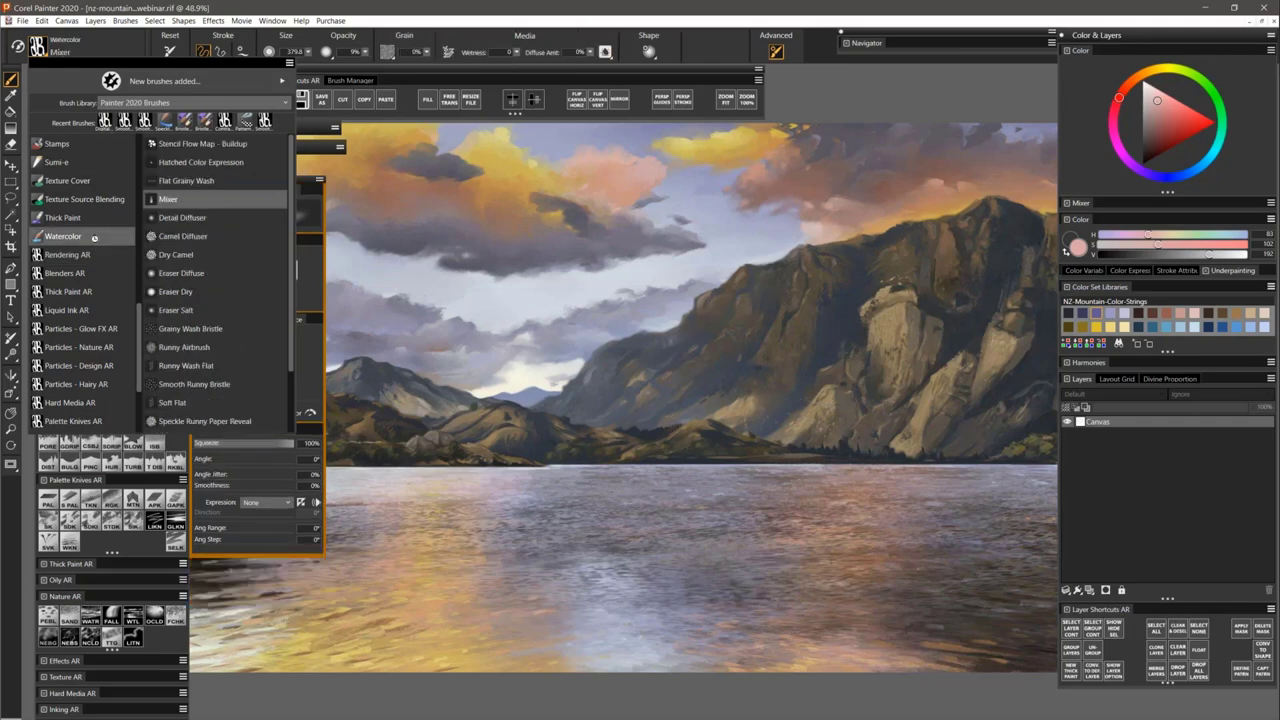
pyautogui.rightClick(95, 236)
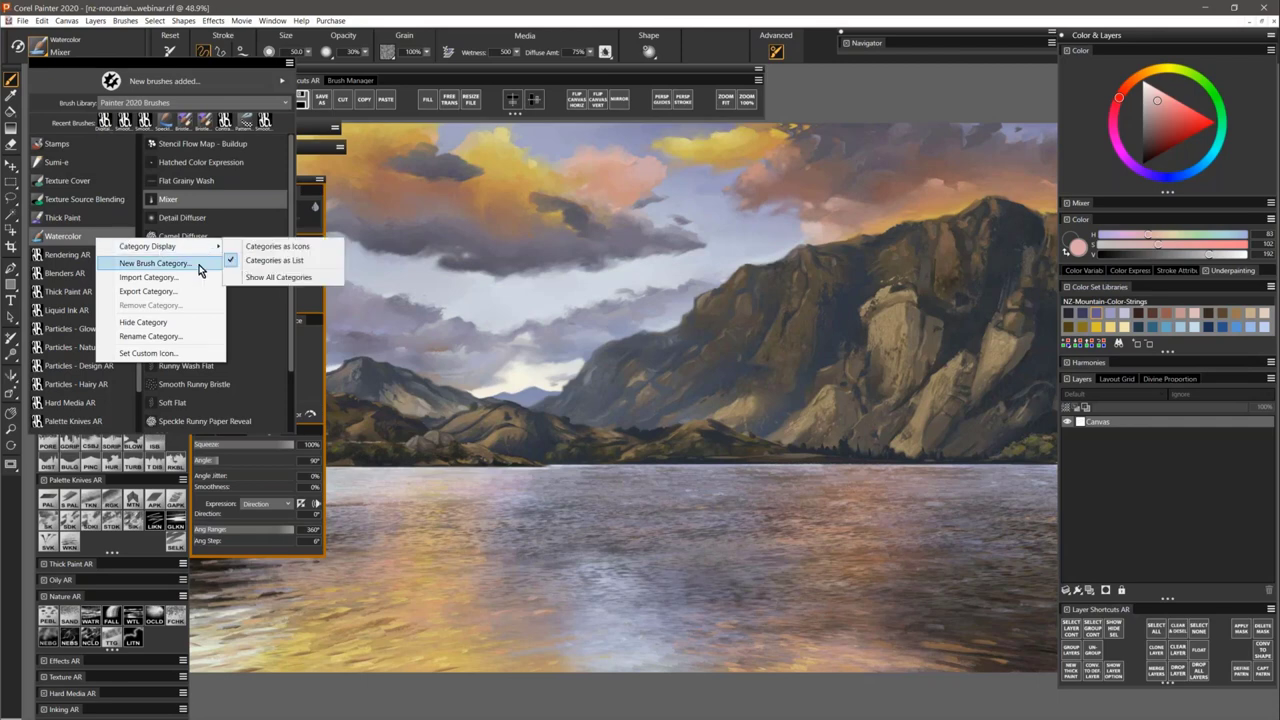
pyautogui.click(166, 330)
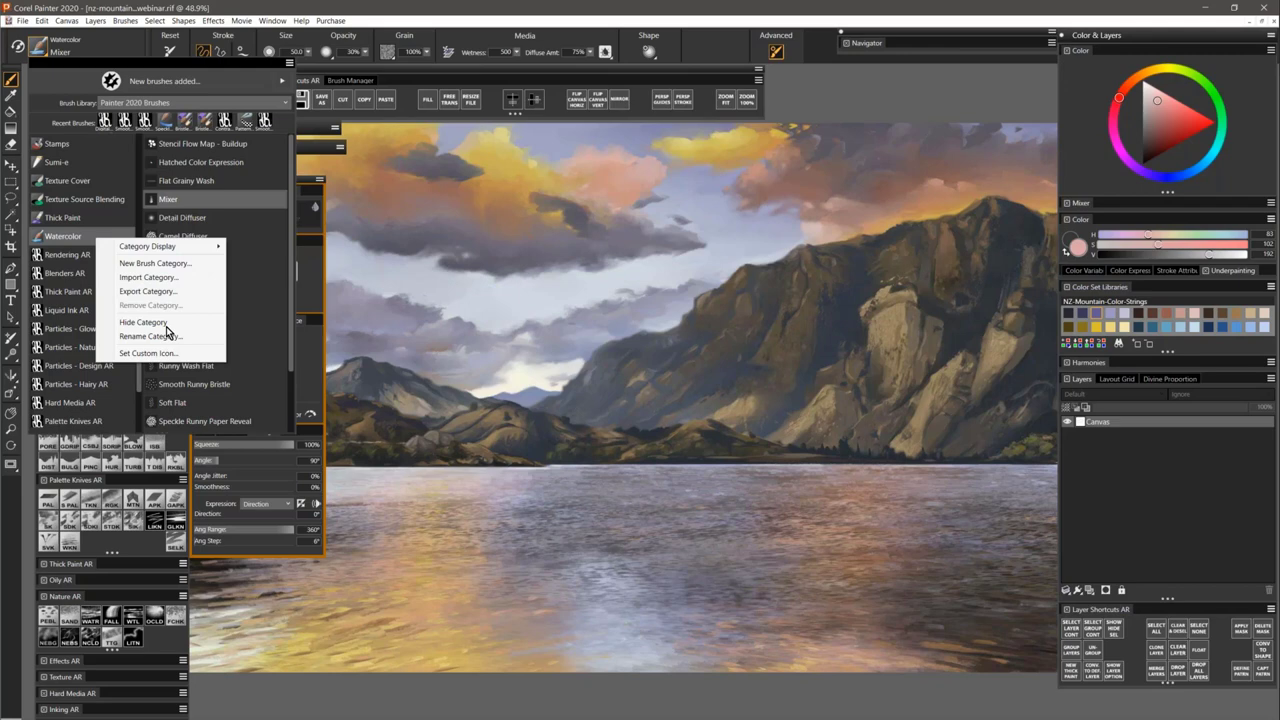
pyautogui.click(93, 238)
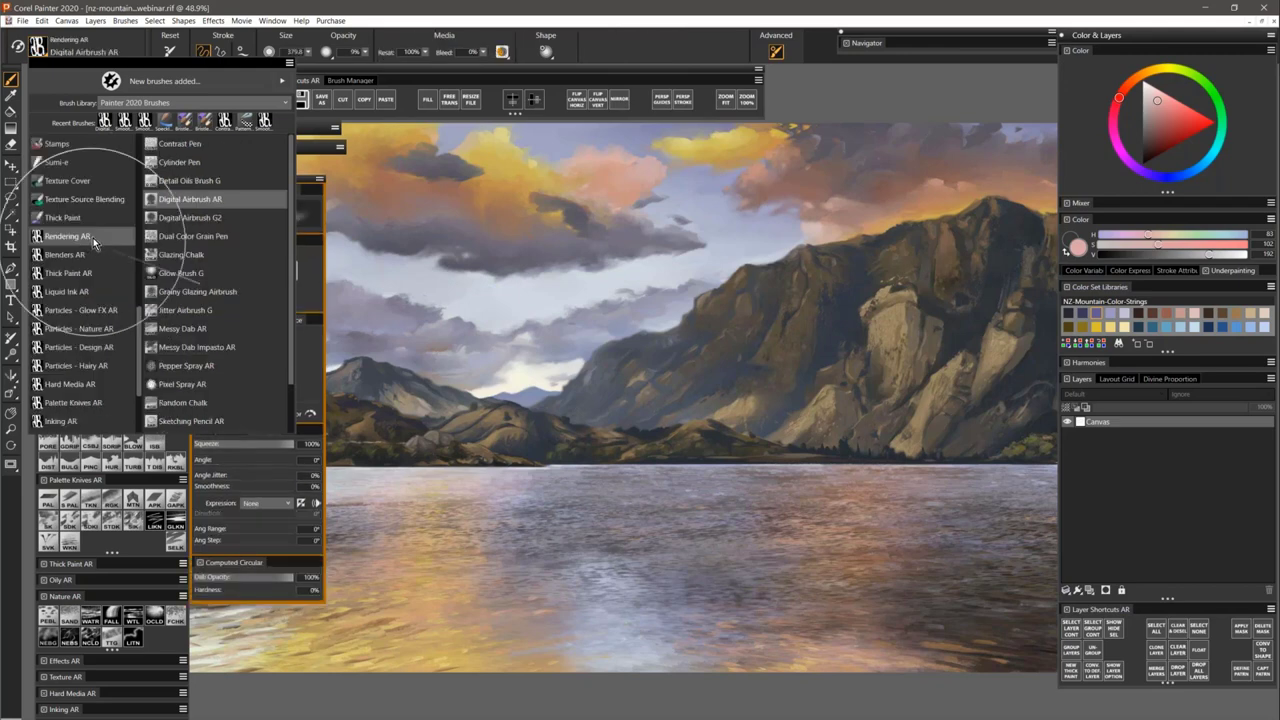
# Select the Stamps brush category and restore all hidden brush categories.
pyautogui.click(116, 146)
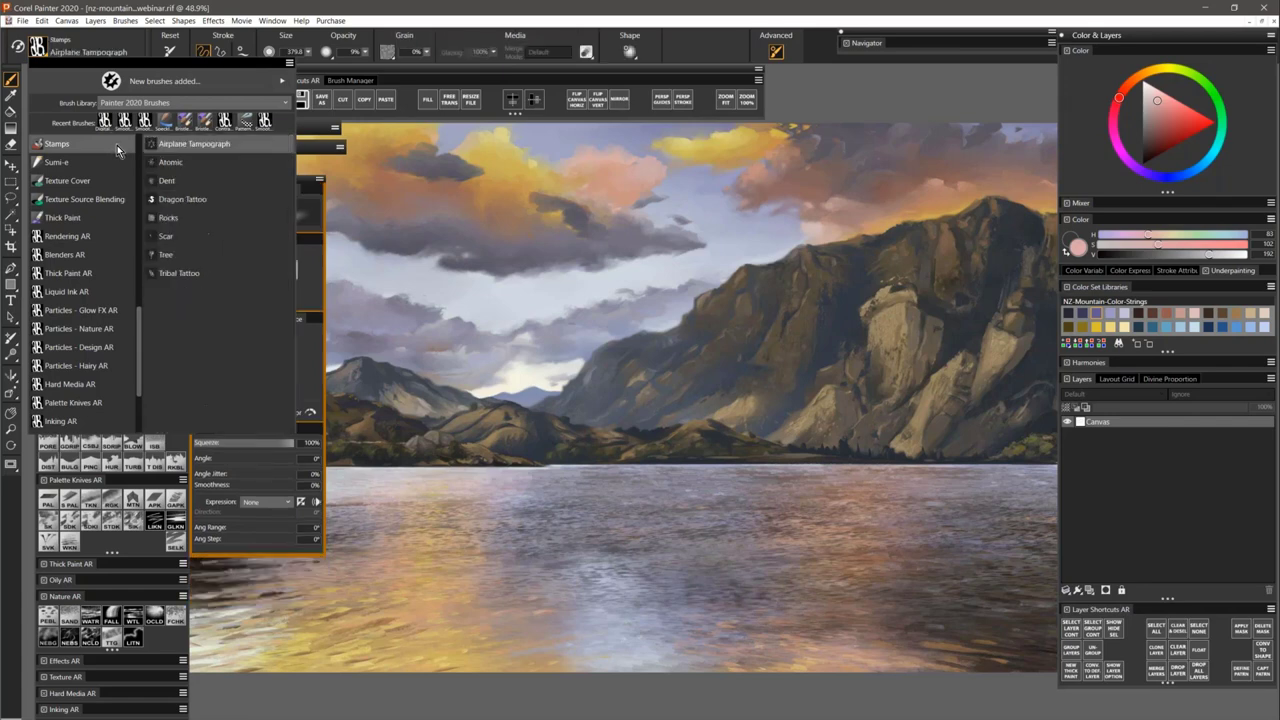
pyautogui.rightClick(116, 146)
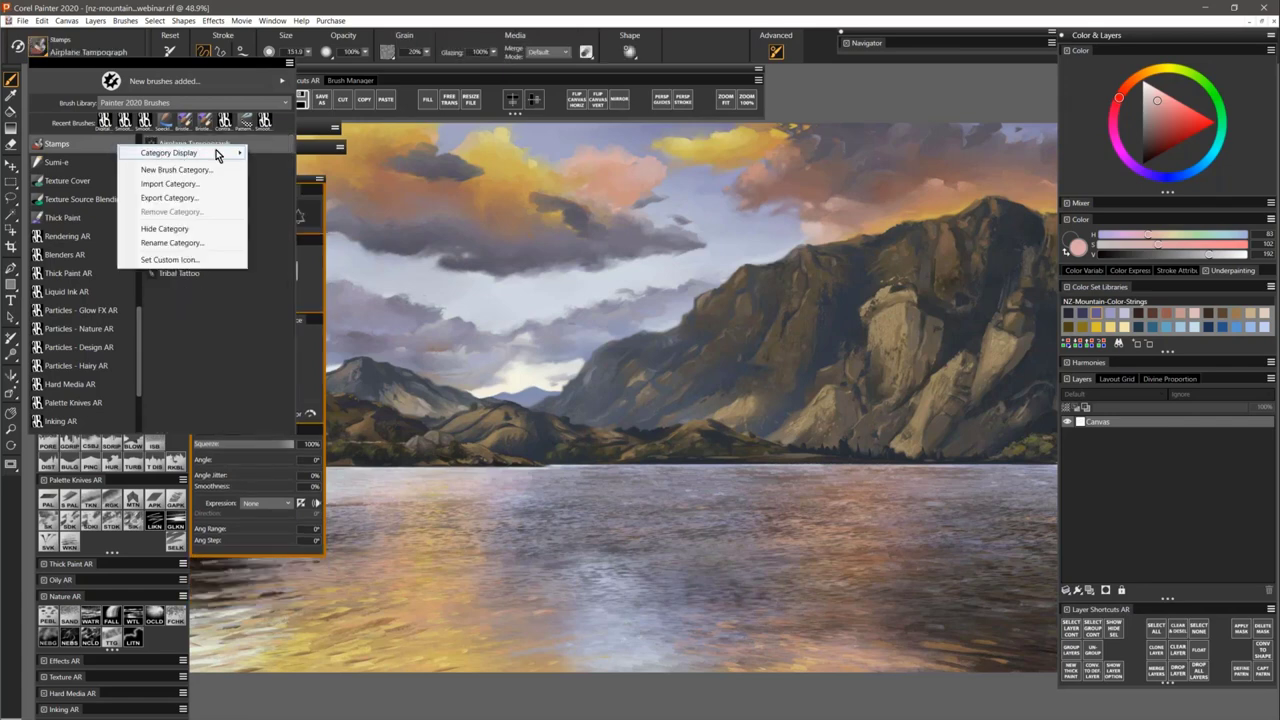
pyautogui.moveTo(221, 151)
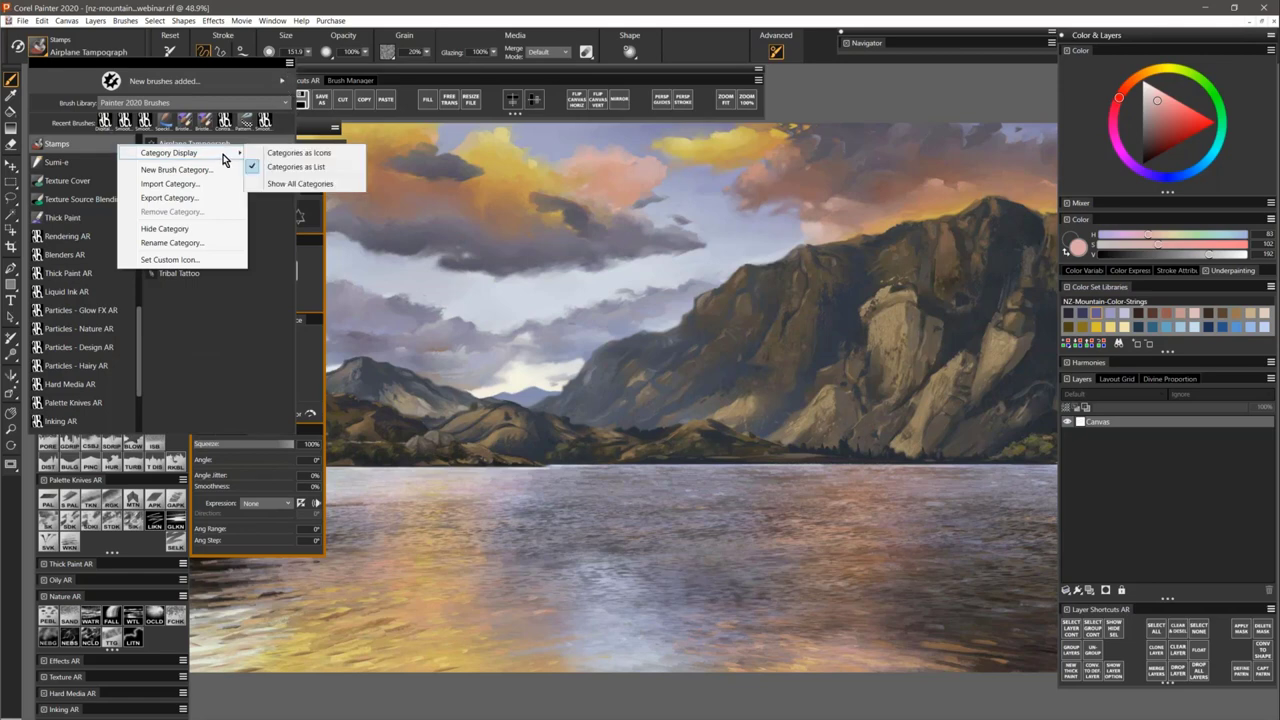
pyautogui.click(294, 186)
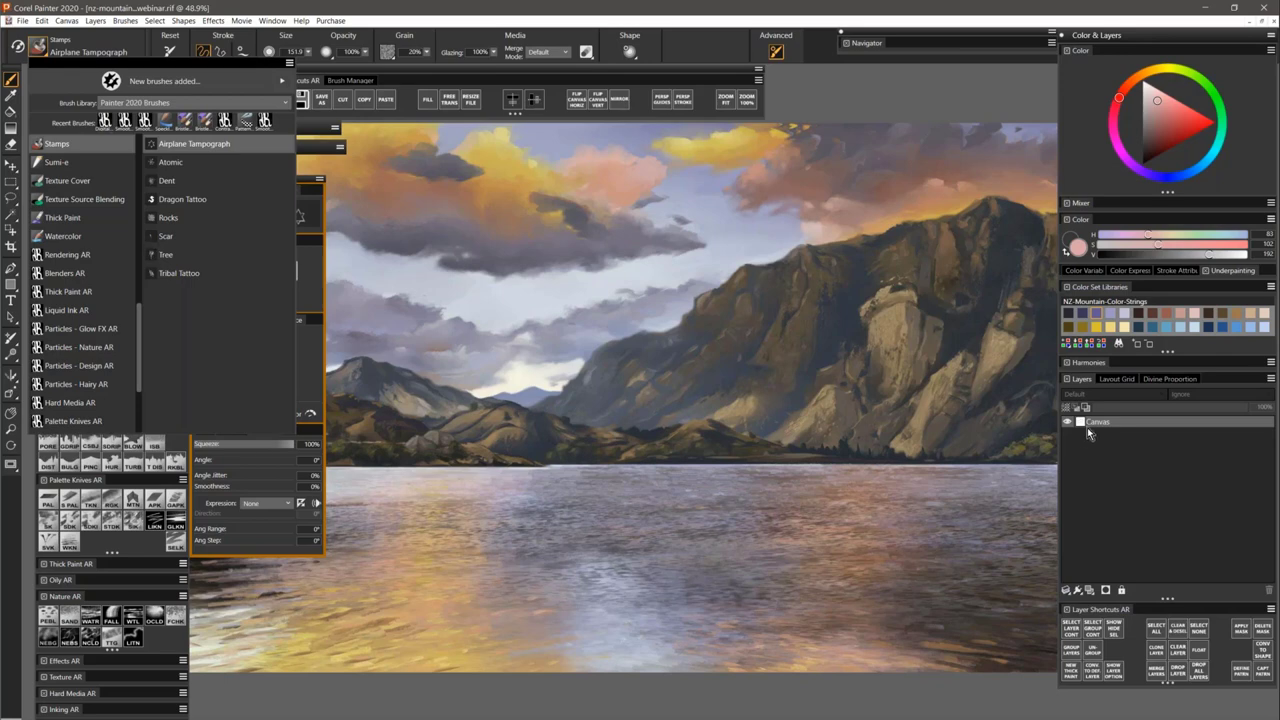
# Toggle the visibility of the mtns-r layer off and on to examine what it contains.
pyautogui.click(1124, 548)
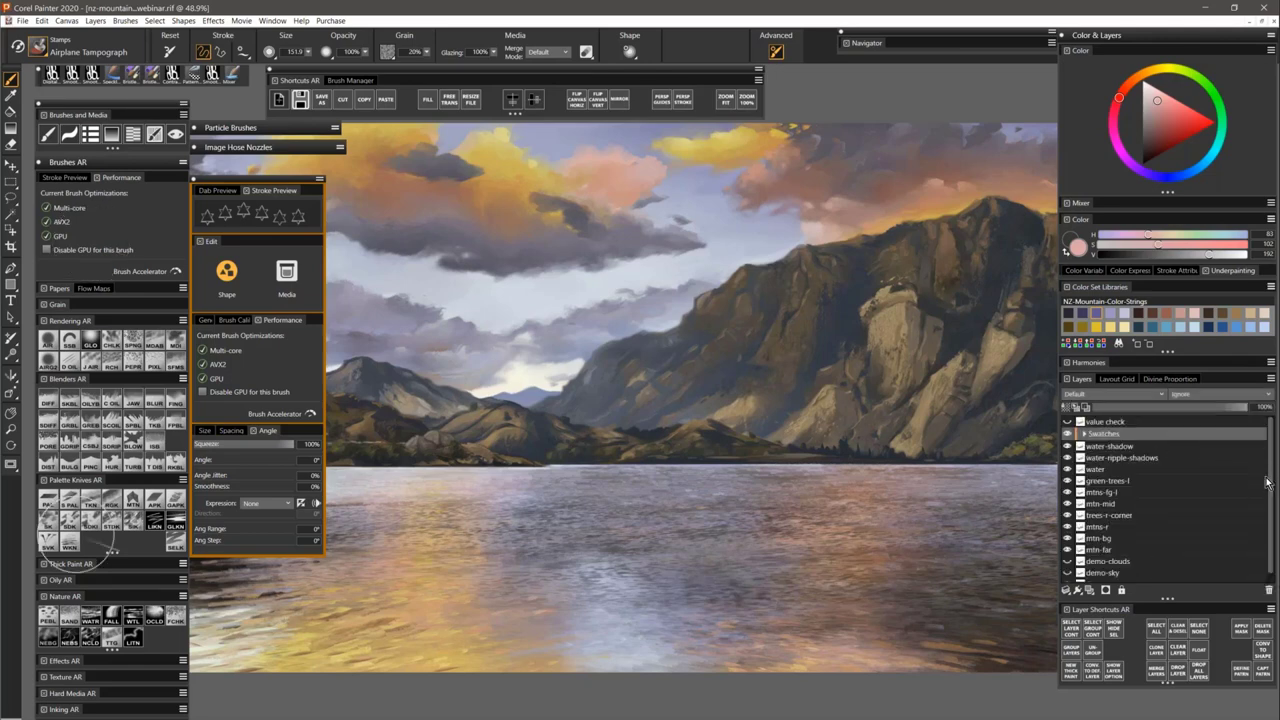
pyautogui.moveTo(1270, 478); pyautogui.dragTo(1271, 500)
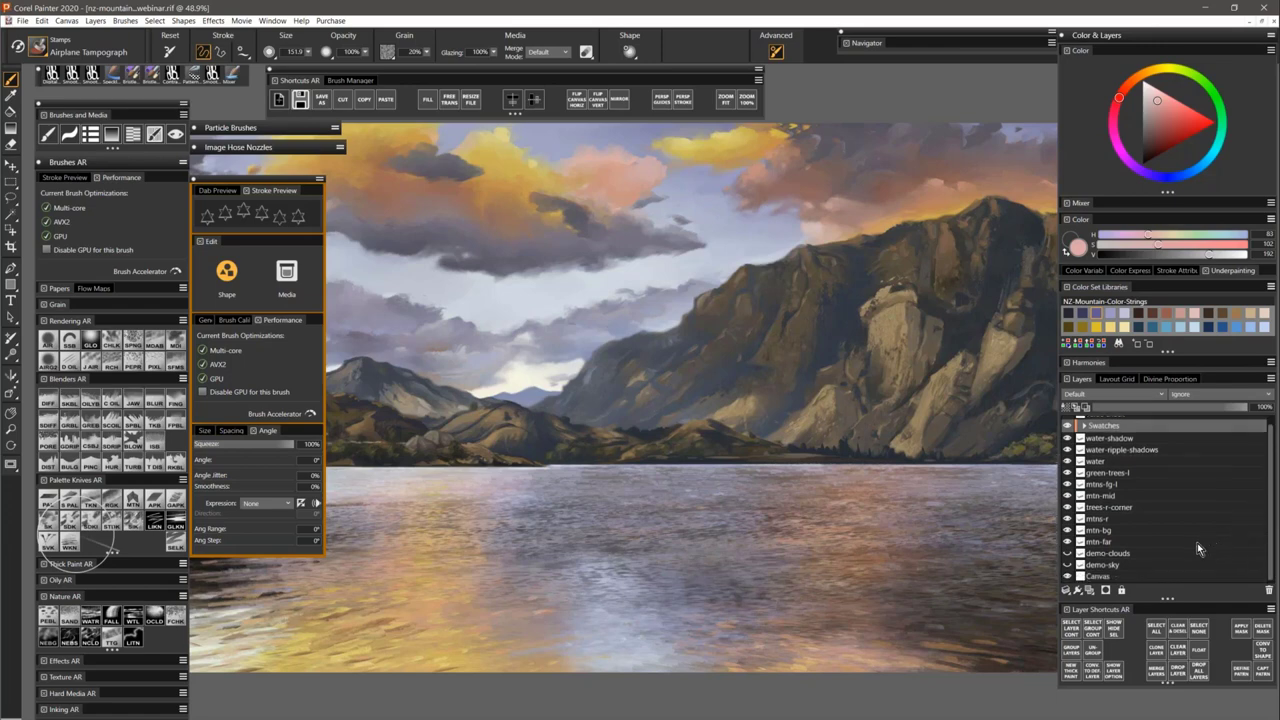
pyautogui.click(1068, 521)
pyautogui.click(1068, 521)
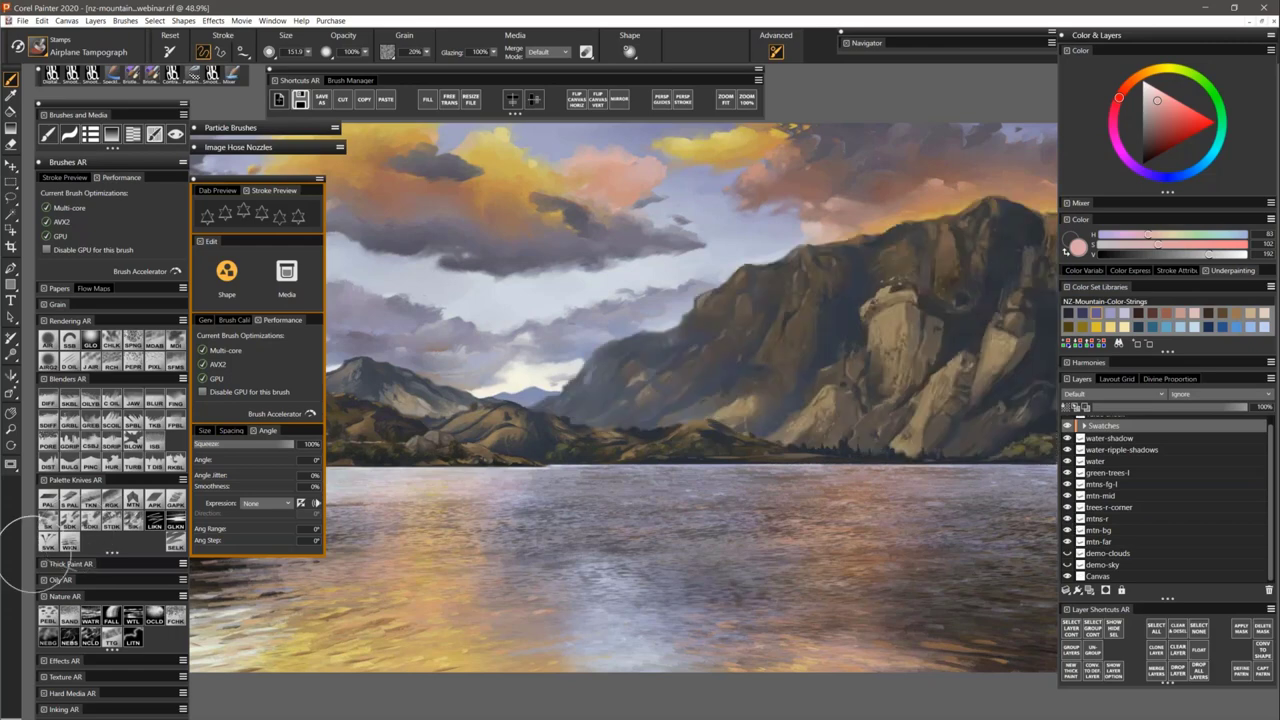
pyautogui.click(1068, 521)
pyautogui.click(1068, 521)
# Select the content of the mtns-r layer and add a new layer directly above it.
pyautogui.click(1097, 521)
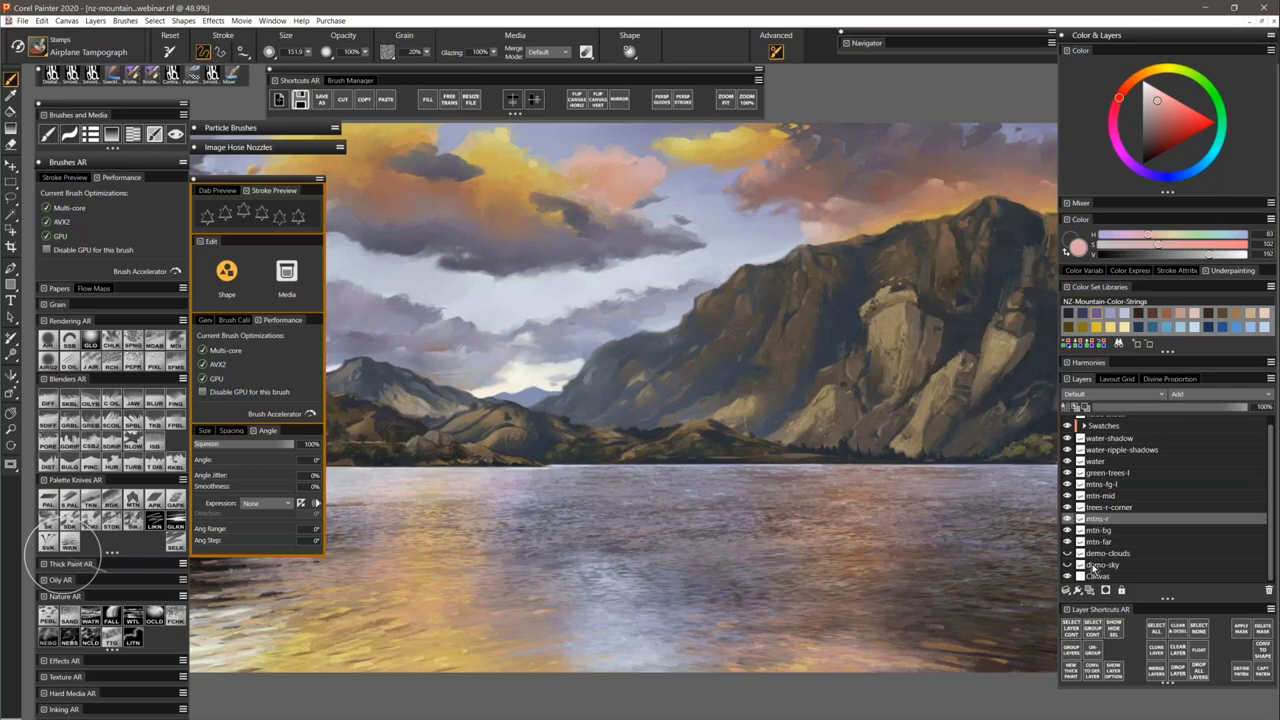
pyautogui.click(1073, 630)
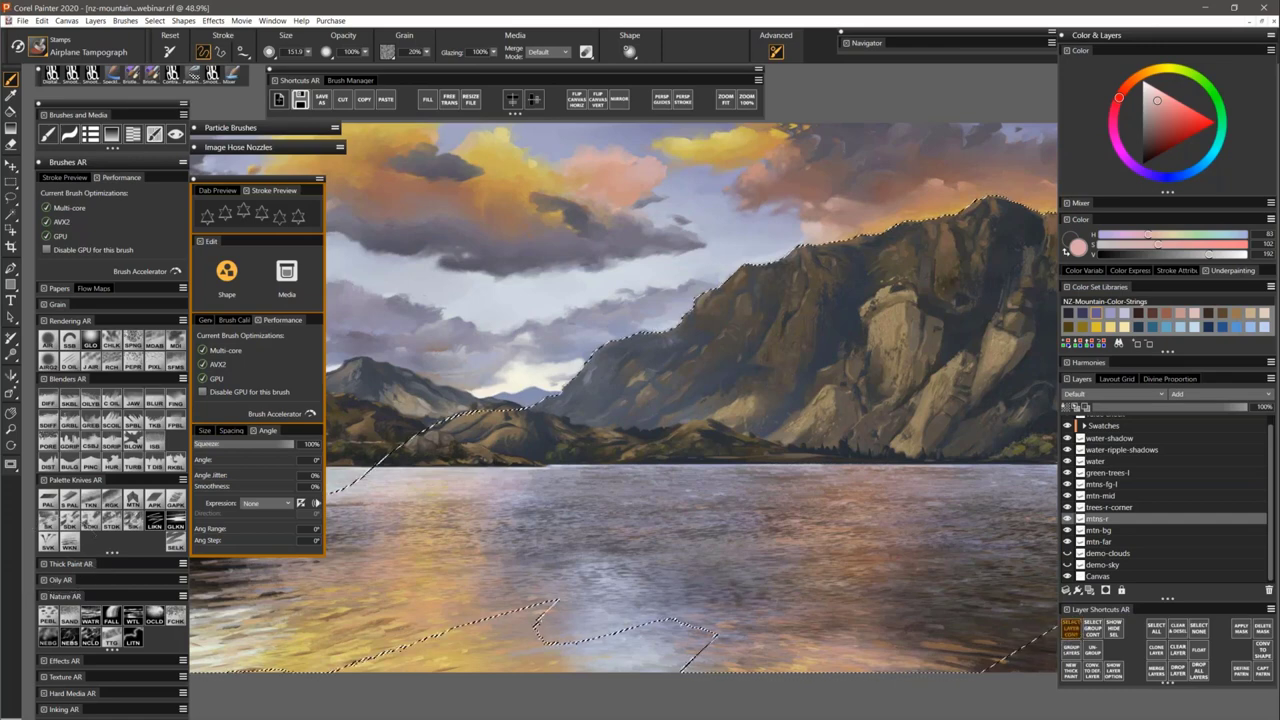
pyautogui.rightClick(1098, 522)
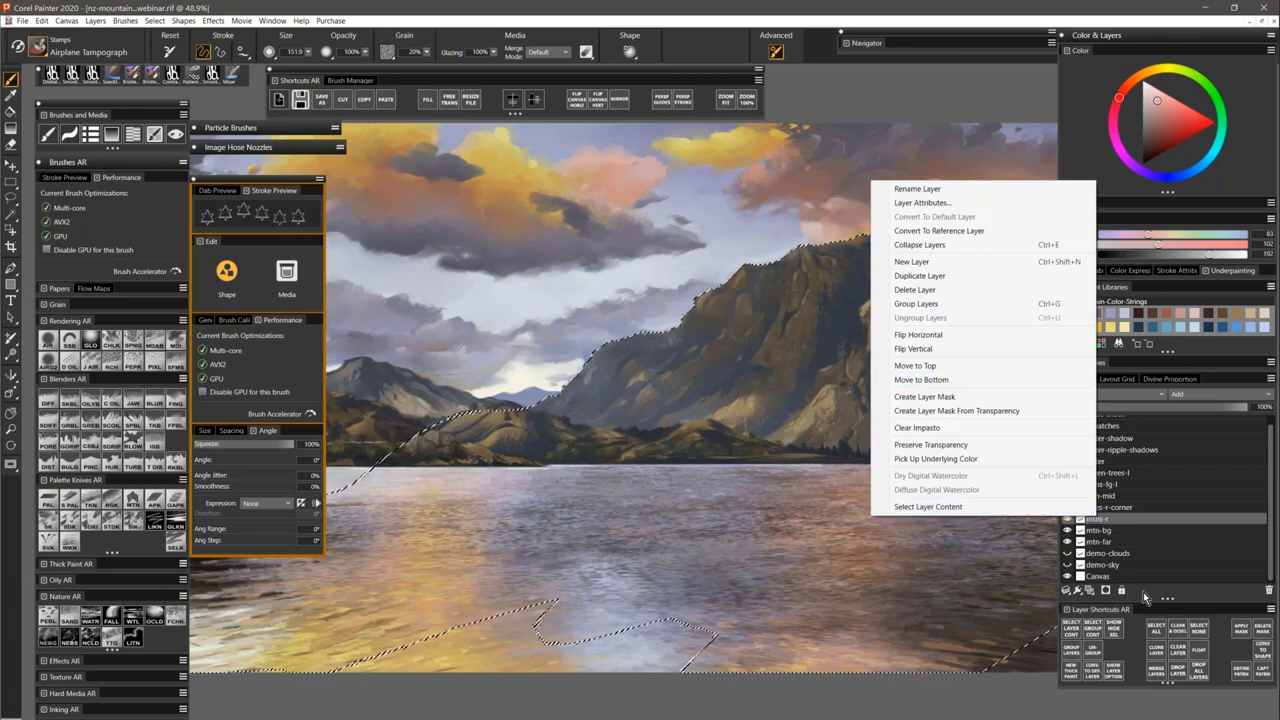
pyautogui.click(1143, 592)
pyautogui.click(1090, 590)
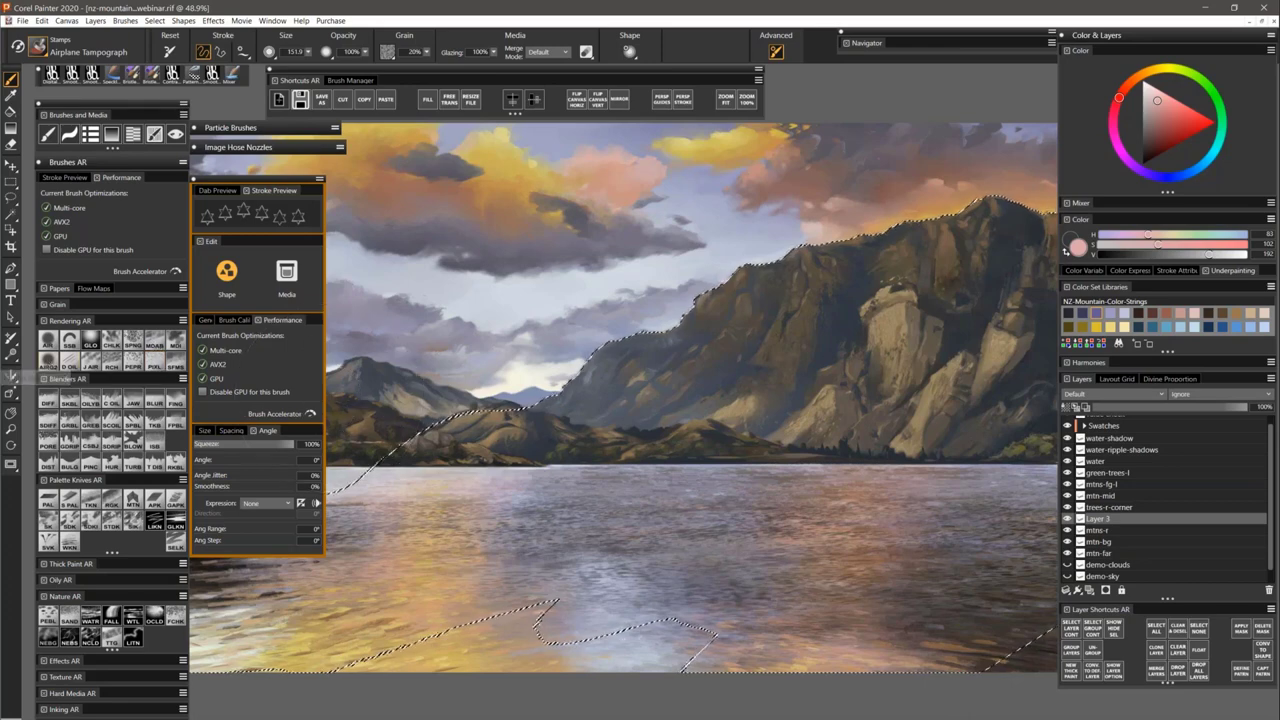
# Choose the Messy Dab AR brush with a saturated orange color and set its merge mode to Multiply.
pyautogui.click(154, 343)
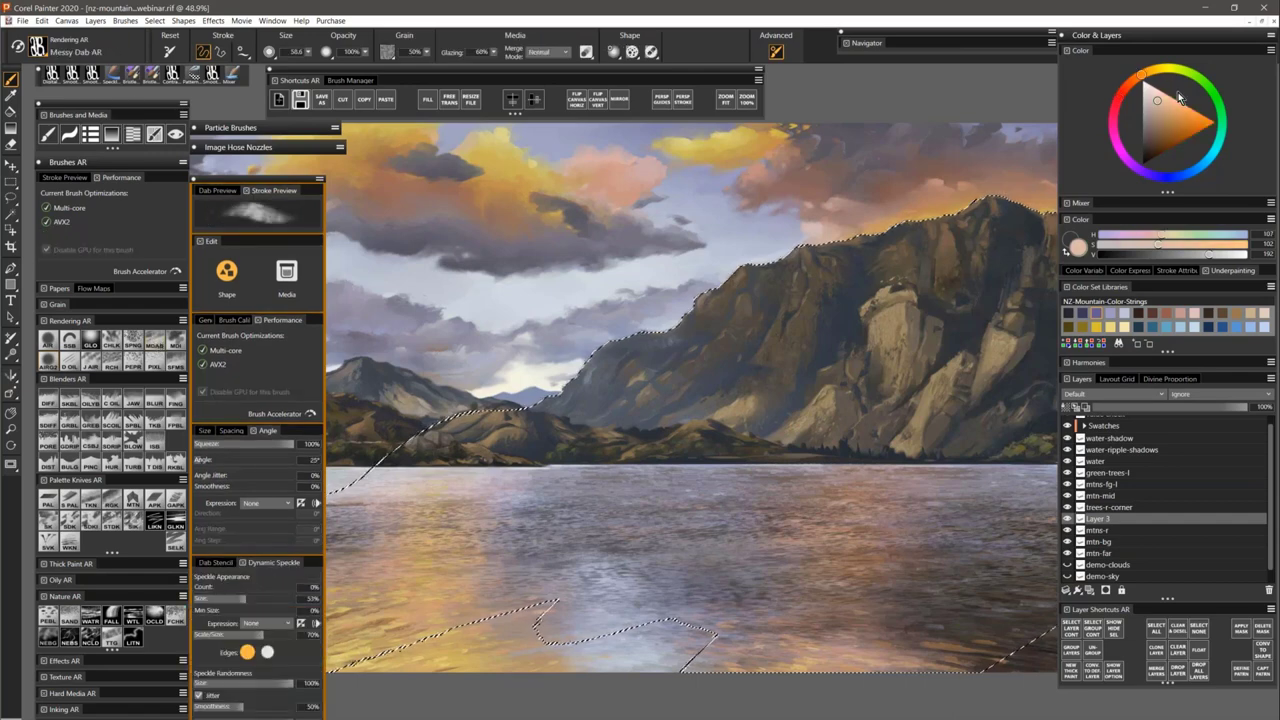
pyautogui.moveTo(1180, 97); pyautogui.dragTo(1193, 124)
pyautogui.click(540, 52)
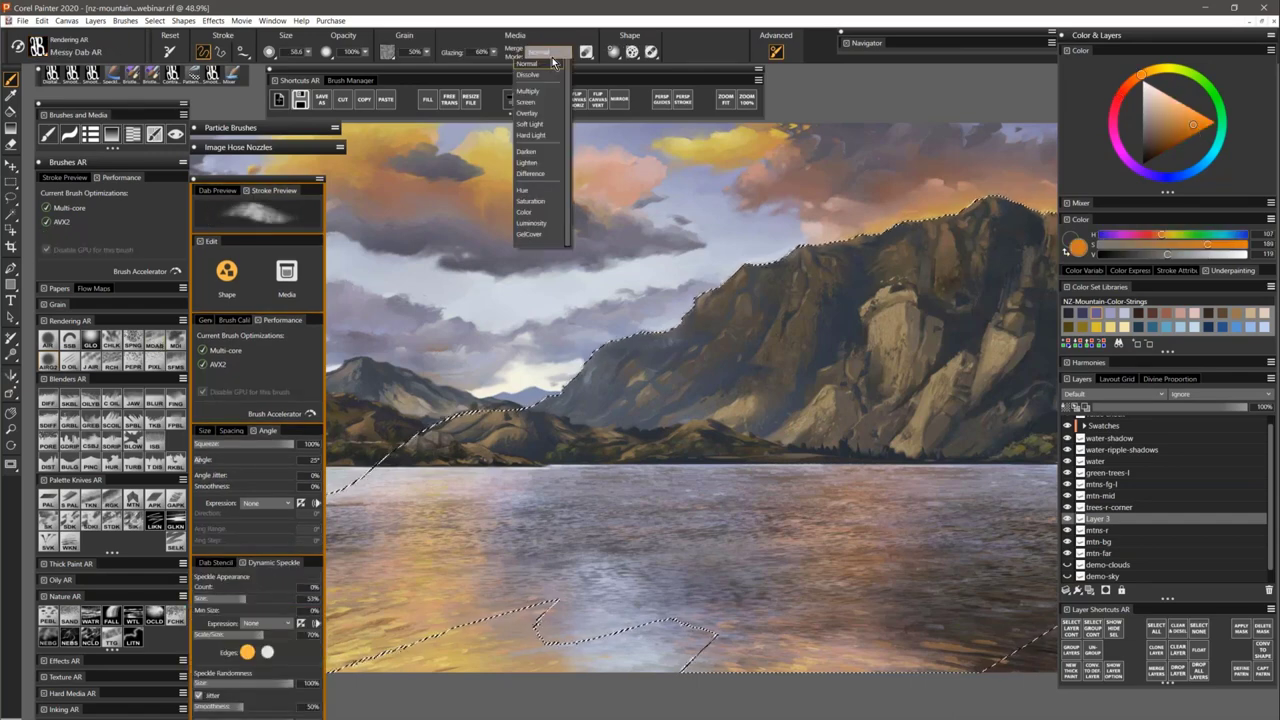
pyautogui.click(528, 141)
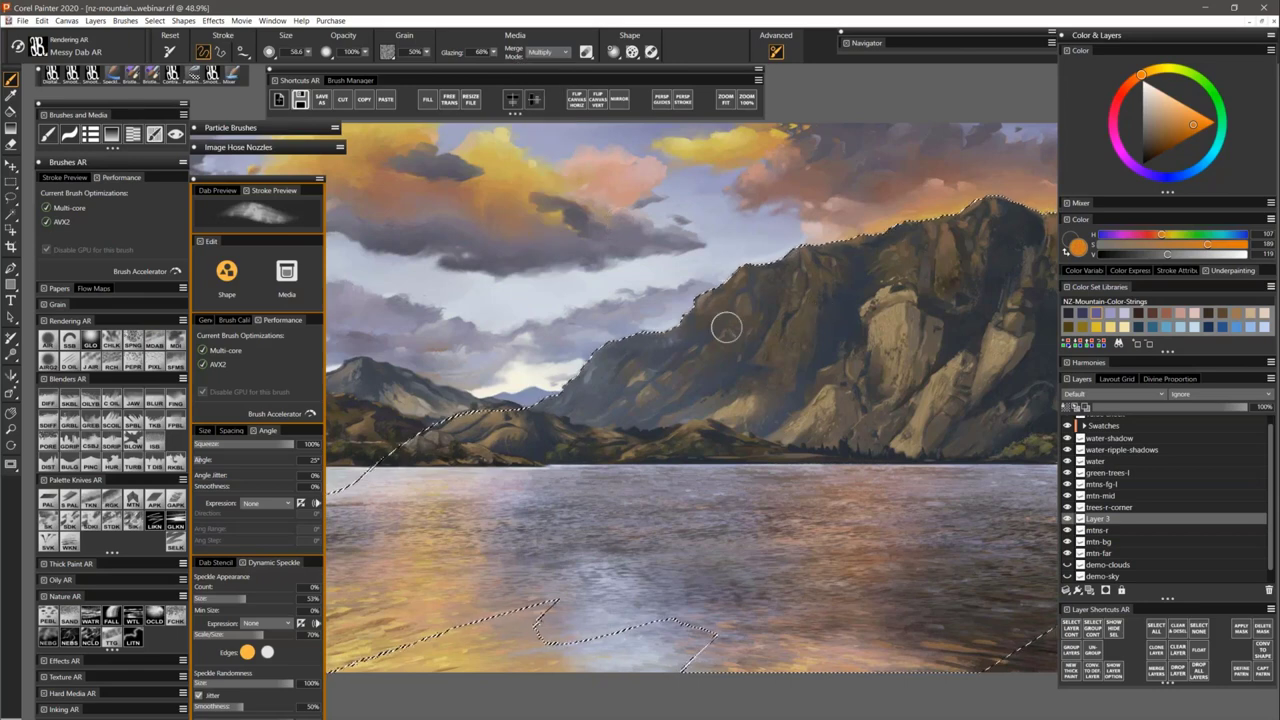
# Paint orange strokes on the new layer within the mountain selection, hiding the mtns-r layer partway through.
pyautogui.moveTo(739, 286); pyautogui.dragTo(705, 325)
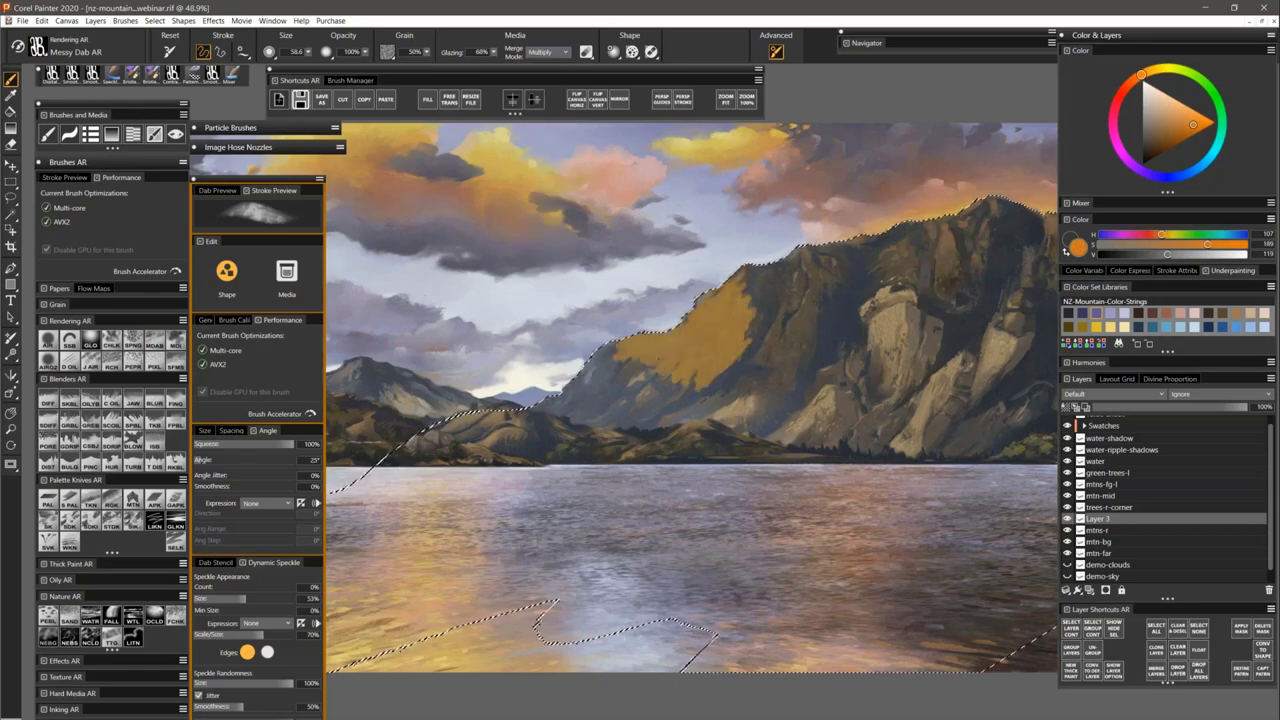
pyautogui.moveTo(660, 400)
pyautogui.mouseDown()
pyautogui.moveTo(770, 345)
pyautogui.moveTo(795, 385)
pyautogui.moveTo(648, 393)
pyautogui.mouseUp()
pyautogui.moveTo(805, 330); pyautogui.dragTo(880, 240)
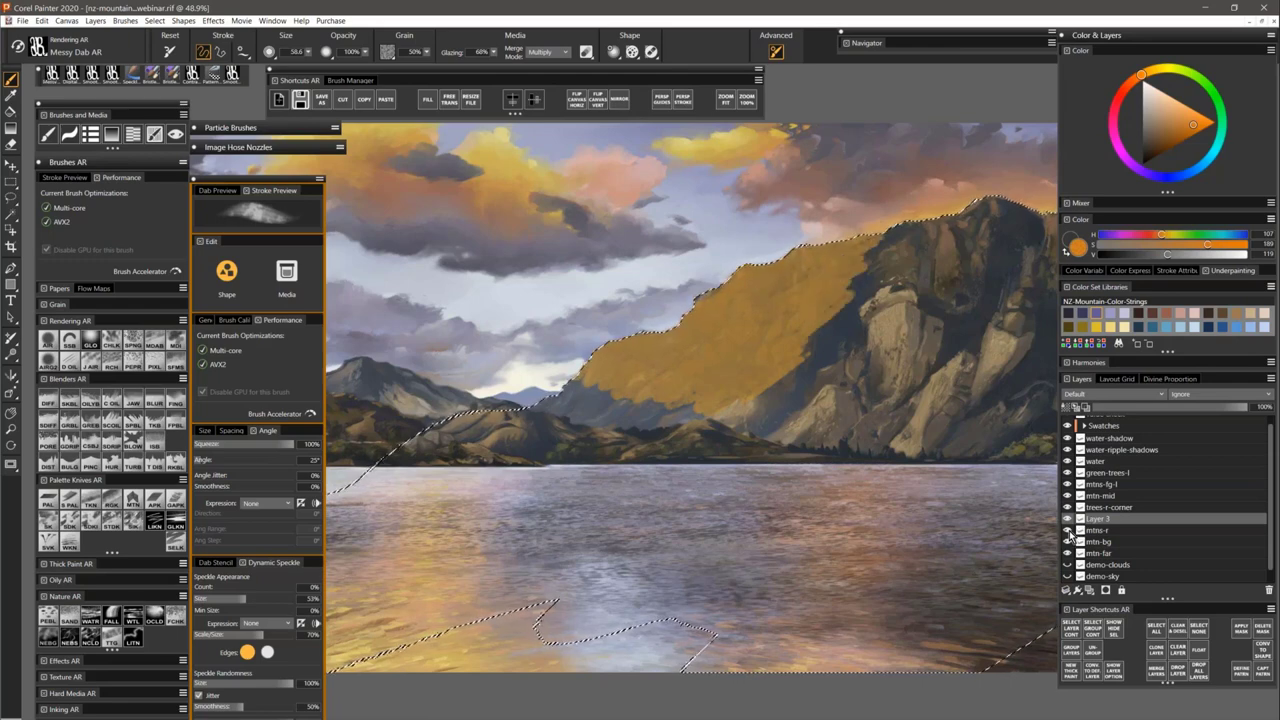
pyautogui.click(1068, 531)
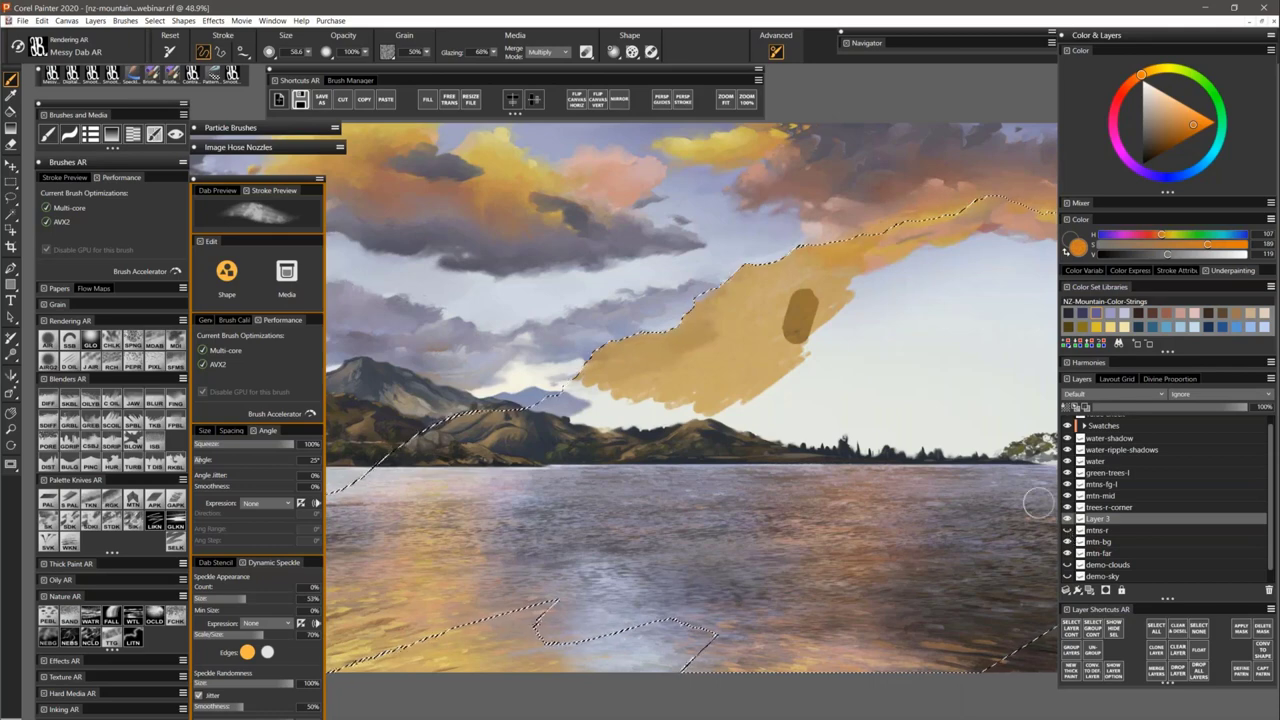
pyautogui.moveTo(800, 345)
pyautogui.mouseDown()
pyautogui.moveTo(860, 265)
pyautogui.moveTo(650, 420)
pyautogui.moveTo(670, 395)
pyautogui.moveTo(832, 407)
pyautogui.mouseUp()
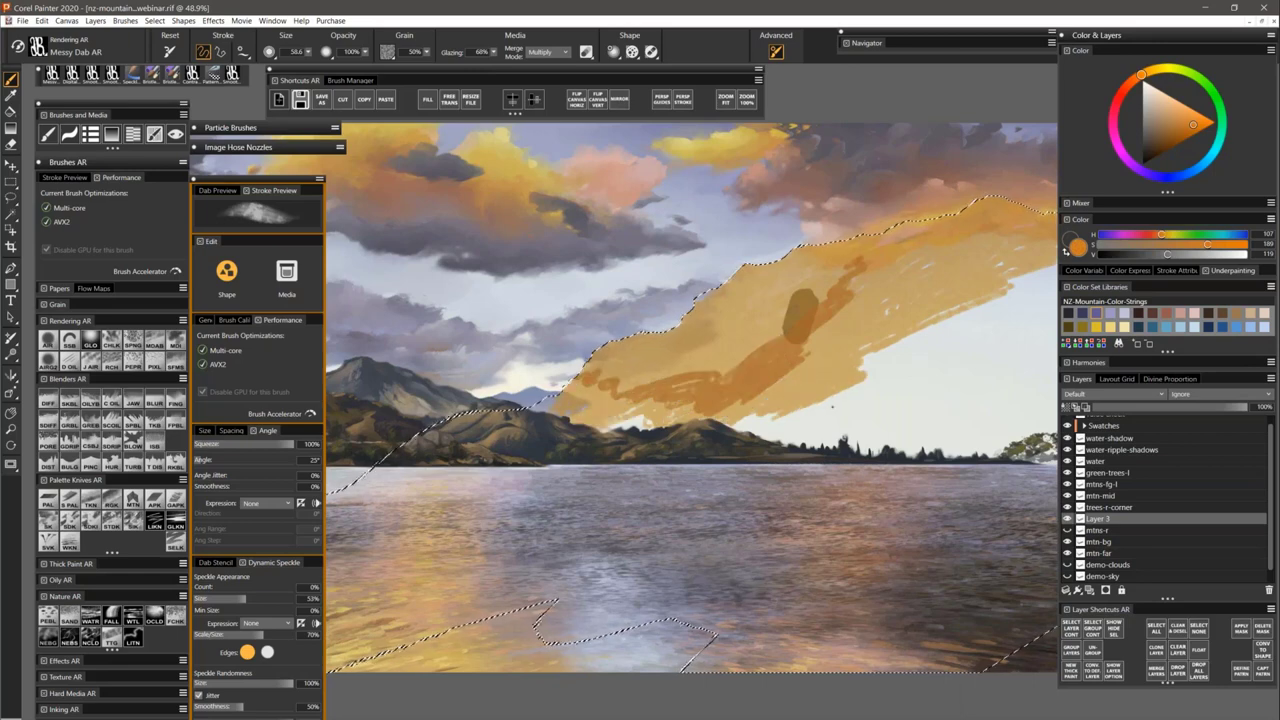
# Set the new layer's composite method to Multiply and show it together with the mtns-r layer.
pyautogui.press('Delete')
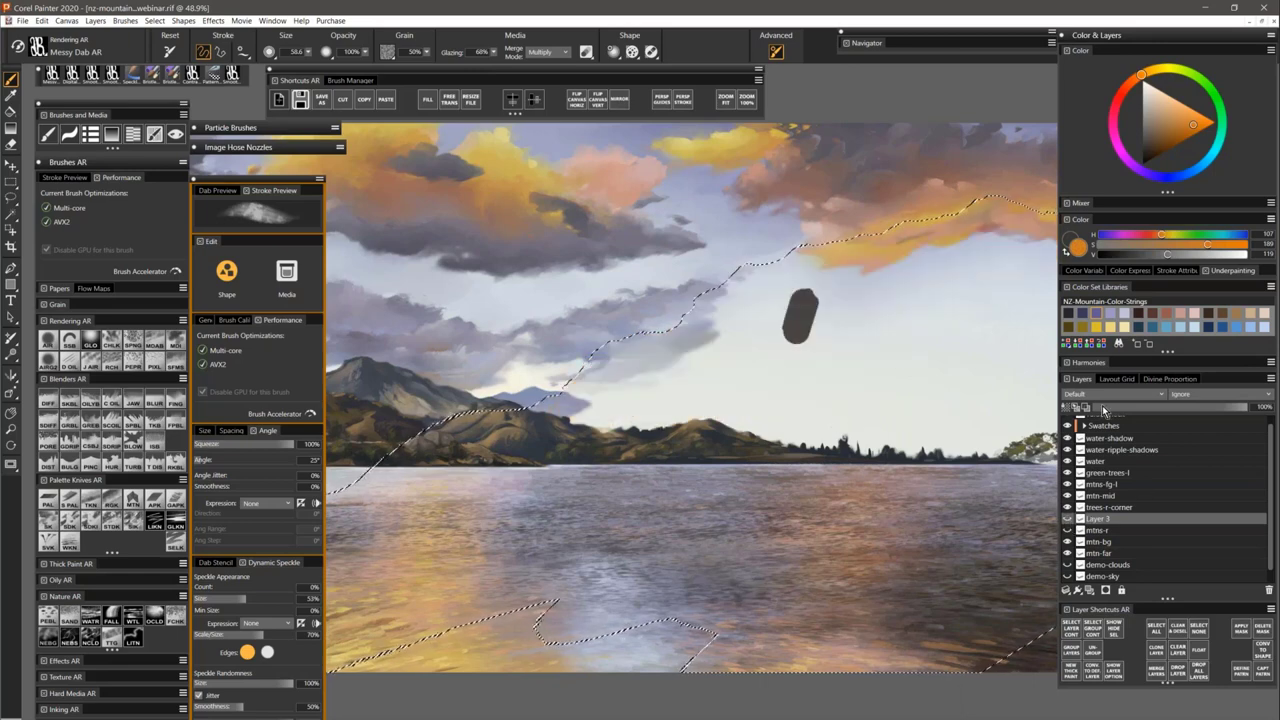
pyautogui.click(1098, 394)
pyautogui.click(1085, 507)
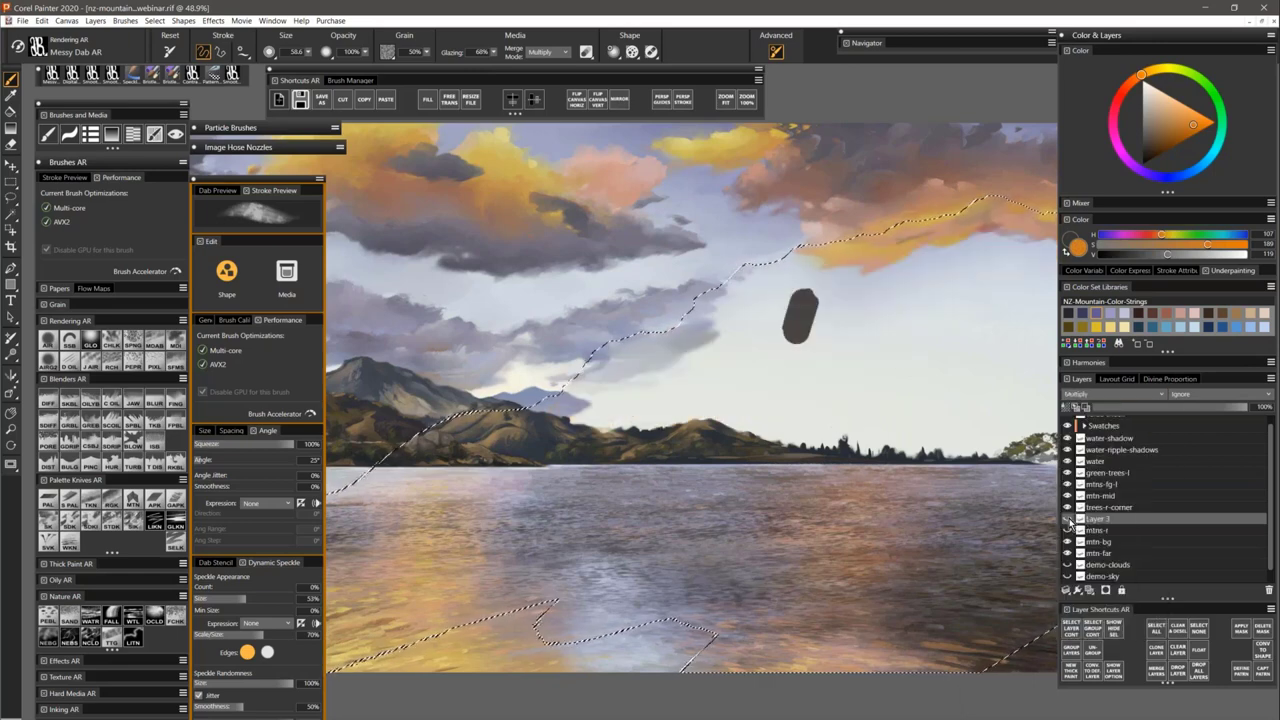
pyautogui.click(1068, 519)
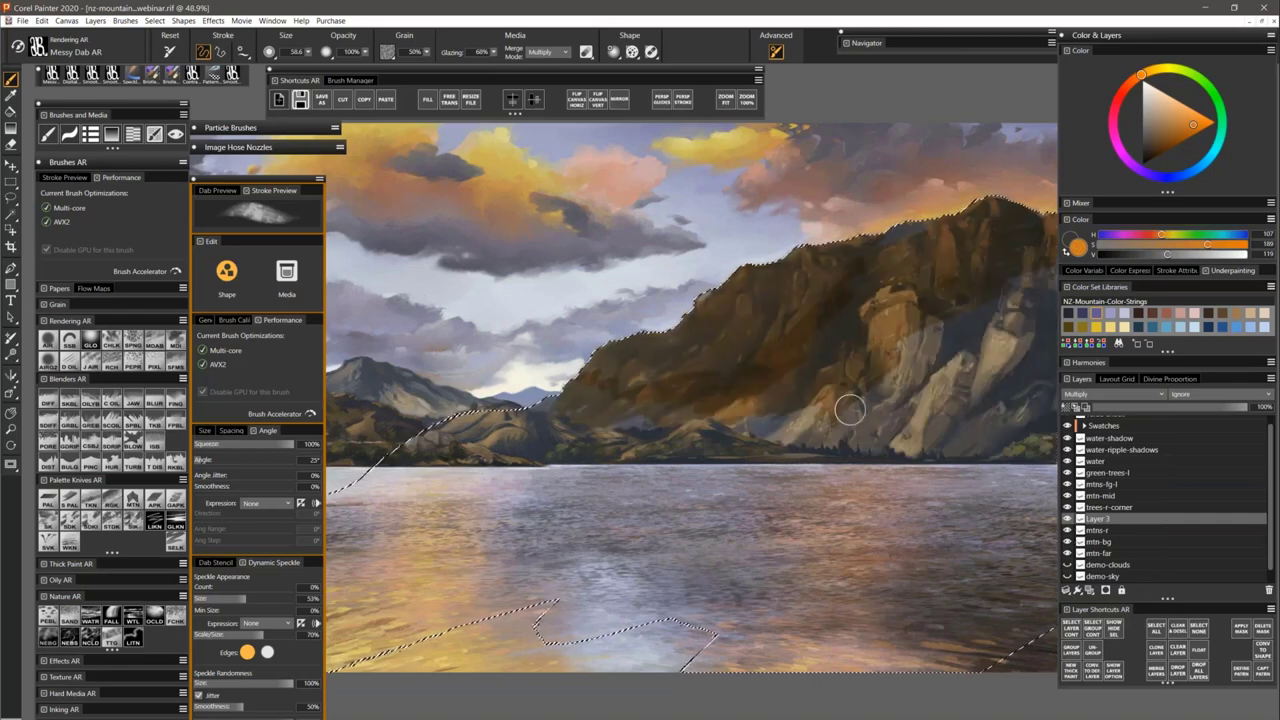
# Extend the orange strokes across the rest of the selected mountain and clear the selection.
pyautogui.moveTo(849, 409)
pyautogui.mouseDown()
pyautogui.moveTo(715, 385)
pyautogui.moveTo(770, 300)
pyautogui.moveTo(700, 365)
pyautogui.moveTo(590, 395)
pyautogui.mouseUp()
pyautogui.moveTo(980, 315); pyautogui.dragTo(830, 400)
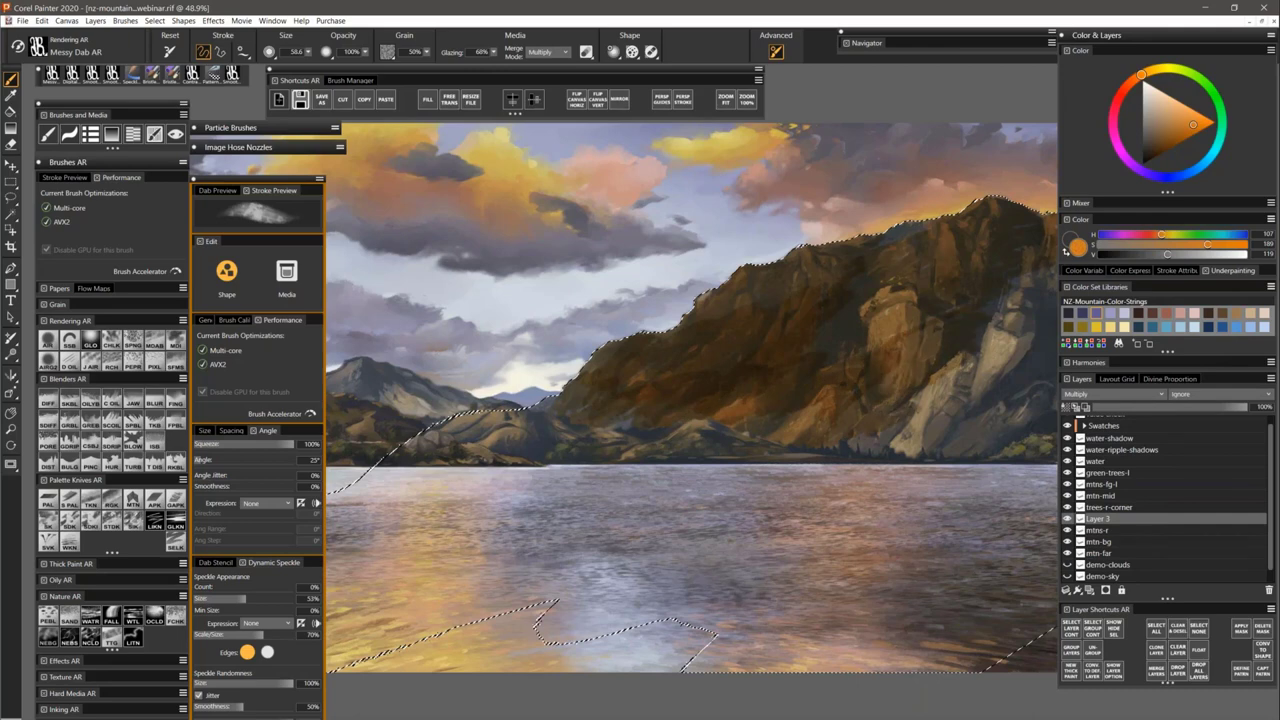
pyautogui.moveTo(1040, 275); pyautogui.dragTo(880, 440)
pyautogui.moveTo(1045, 335)
pyautogui.mouseDown()
pyautogui.moveTo(840, 345)
pyautogui.moveTo(845, 315)
pyautogui.mouseUp()
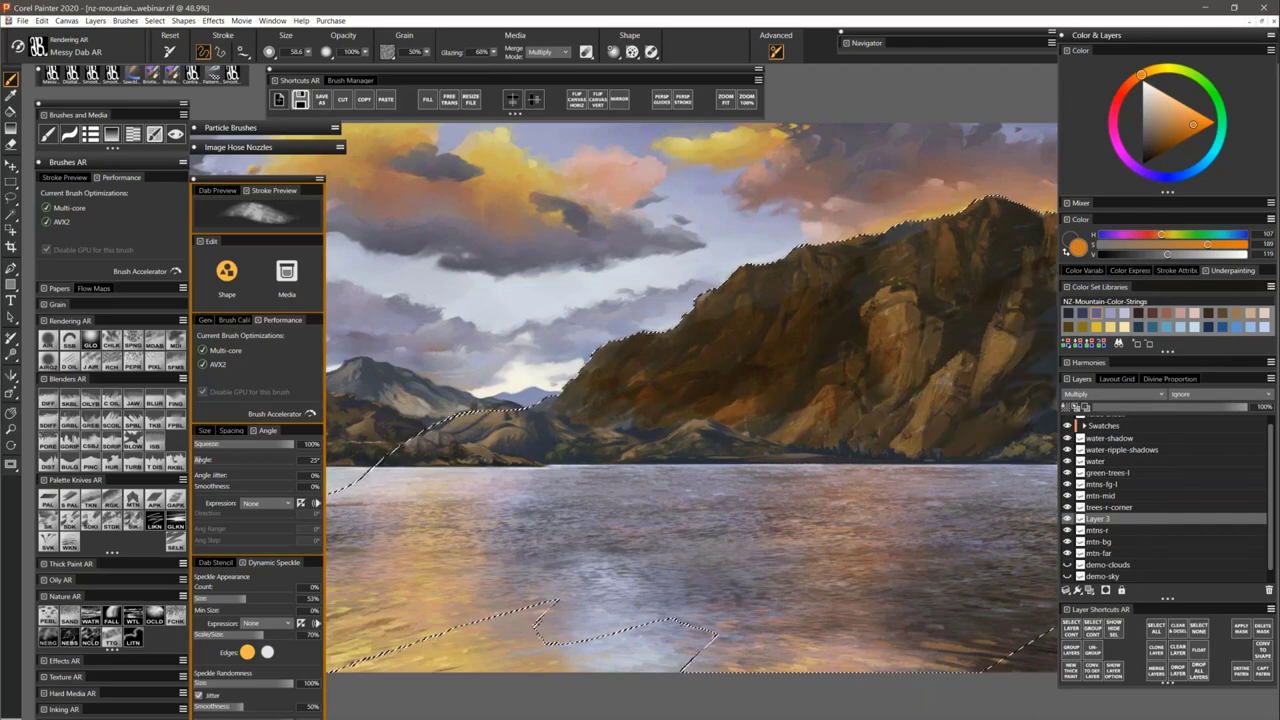
pyautogui.hotkey('ctrl', 'd')
# Lower the orange layer's opacity to 29% and toggle its visibility to compare the mountain with and without the tint.
pyautogui.moveTo(1243, 406); pyautogui.dragTo(1117, 408)
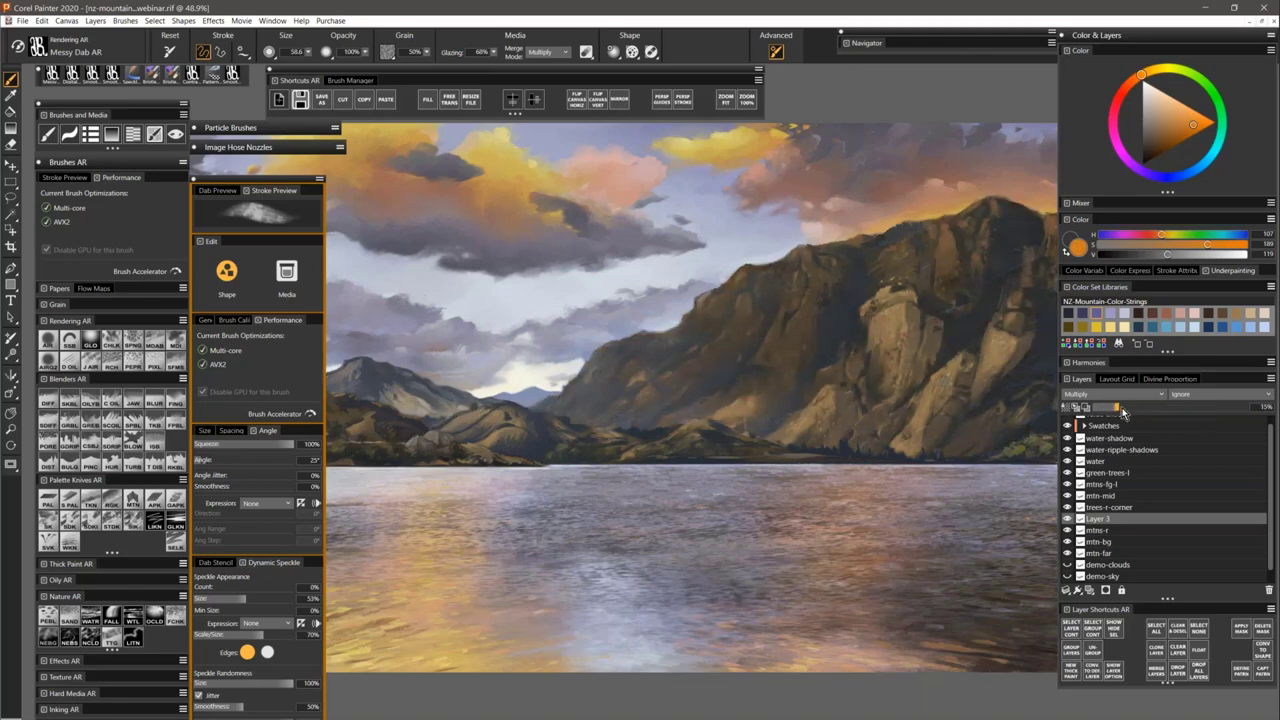
pyautogui.click(1067, 519)
pyautogui.click(1067, 520)
pyautogui.click(1067, 520)
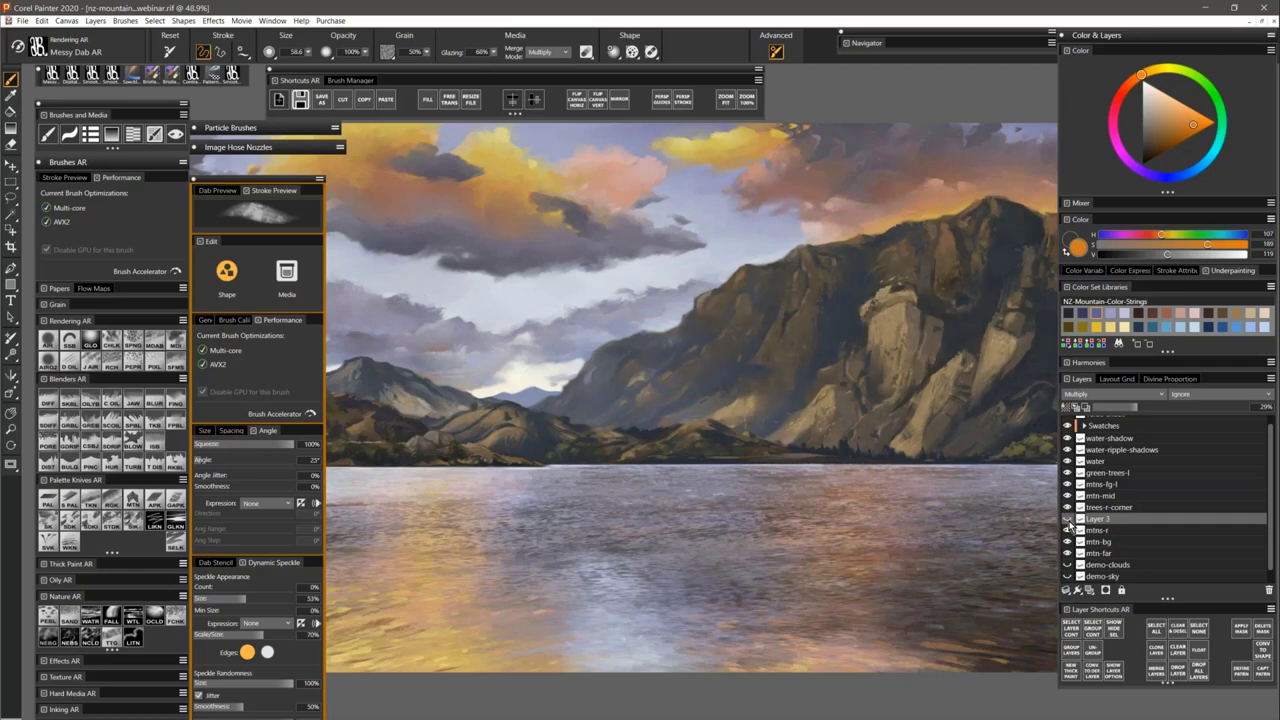
pyautogui.click(1067, 520)
# Select the mtns-r layer and toggle its visibility to compare the painting with and without the mountain.
pyautogui.click(1098, 531)
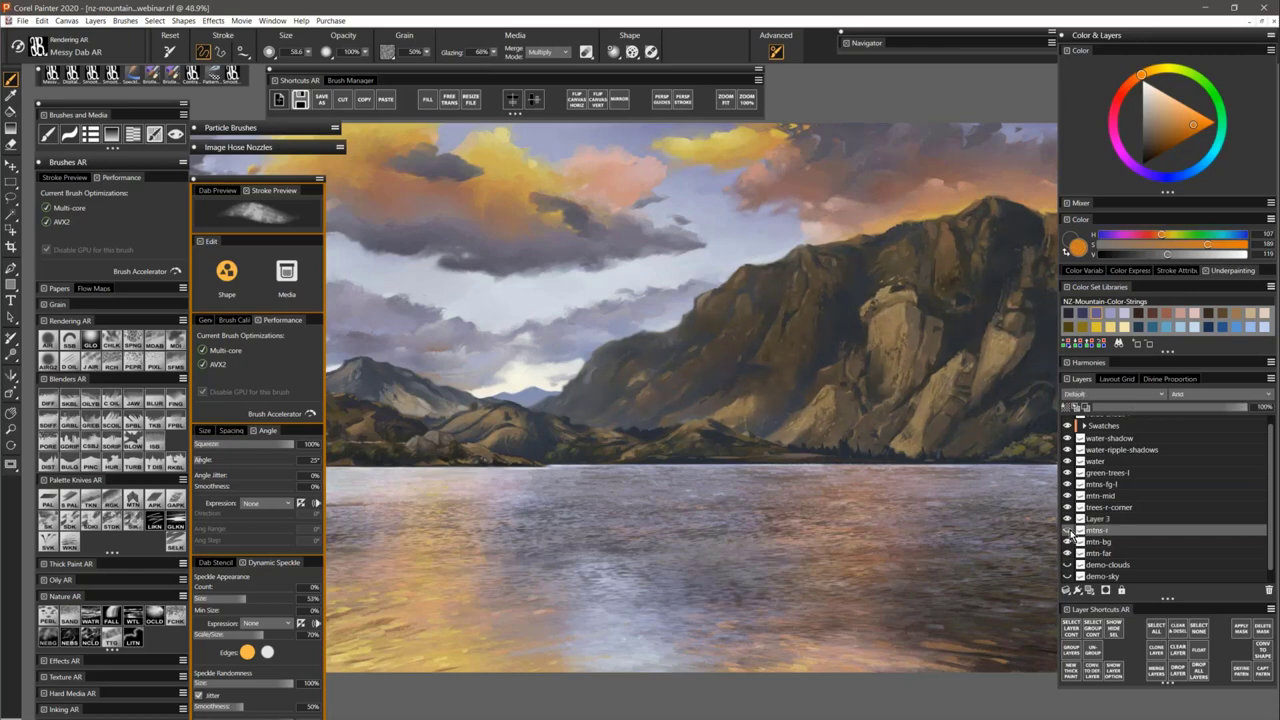
pyautogui.click(1067, 530)
pyautogui.click(1068, 531)
pyautogui.click(1068, 531)
pyautogui.click(1068, 531)
# Open wacom-grip-pen-diag.png, fit the whole pen drawing in view and copy it.
pyautogui.click(22, 20)
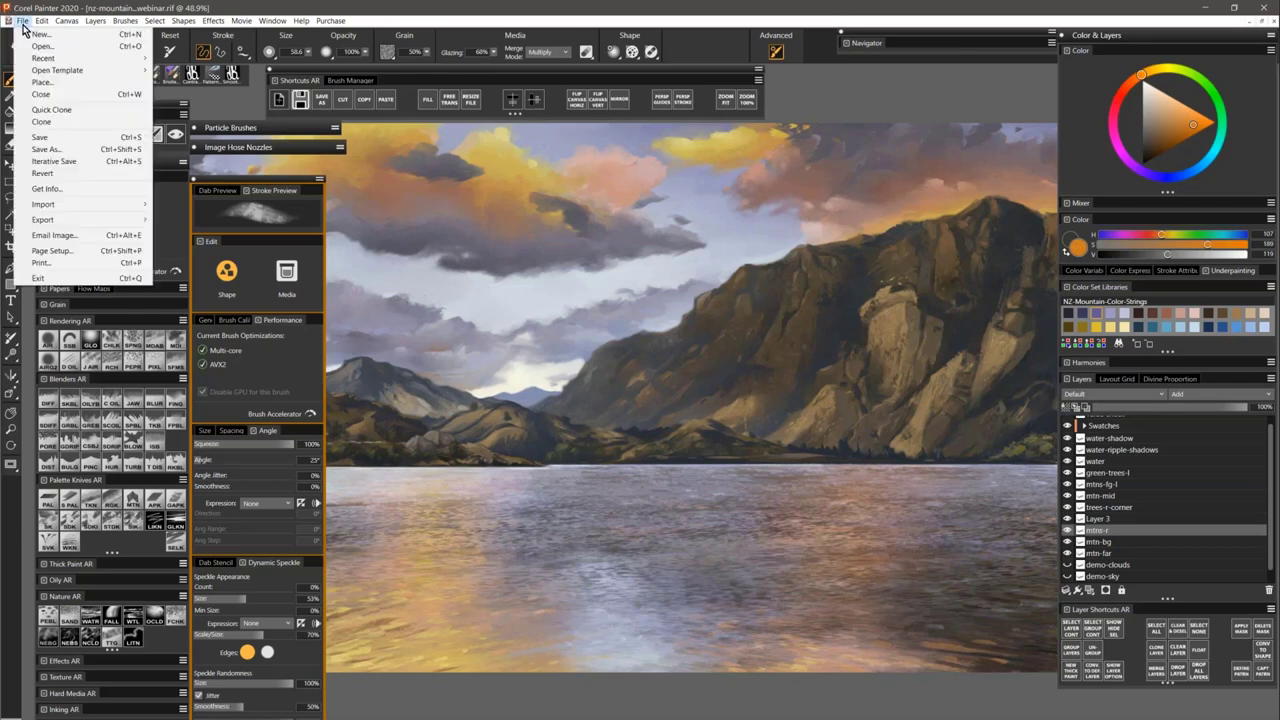
pyautogui.press('Escape')
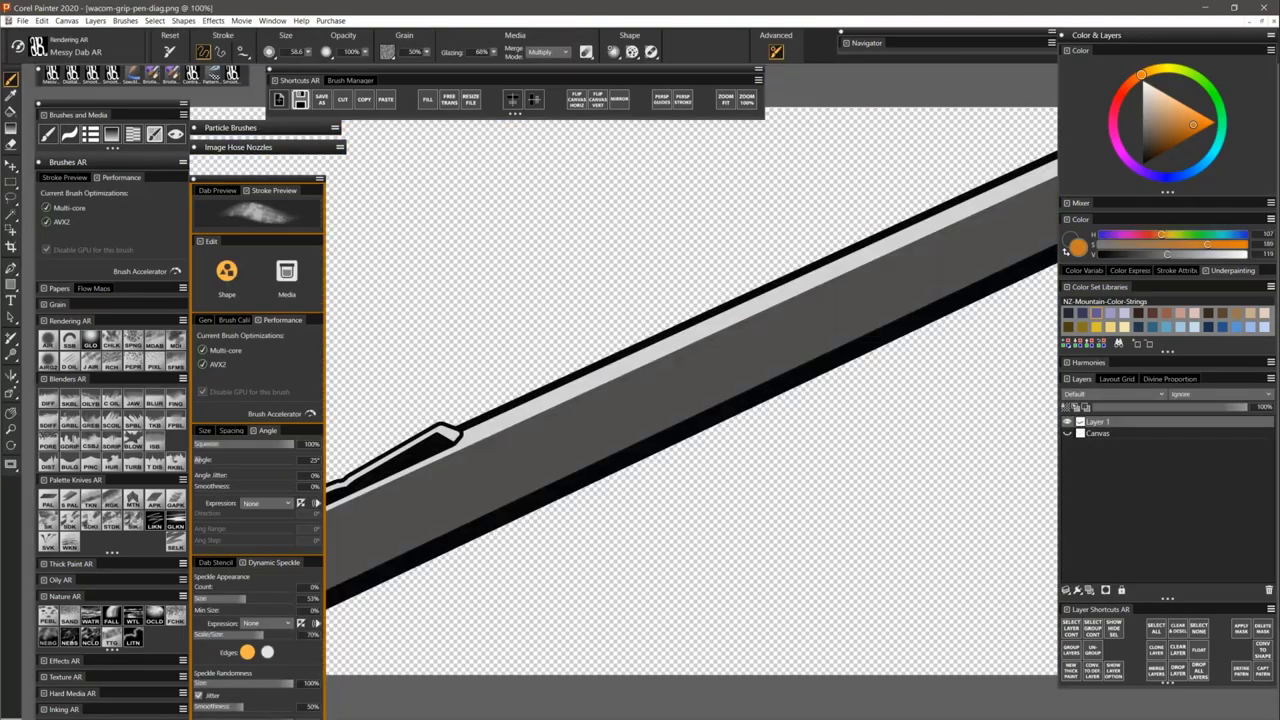
pyautogui.press('m')
pyautogui.scroll(-3, 590, 432)
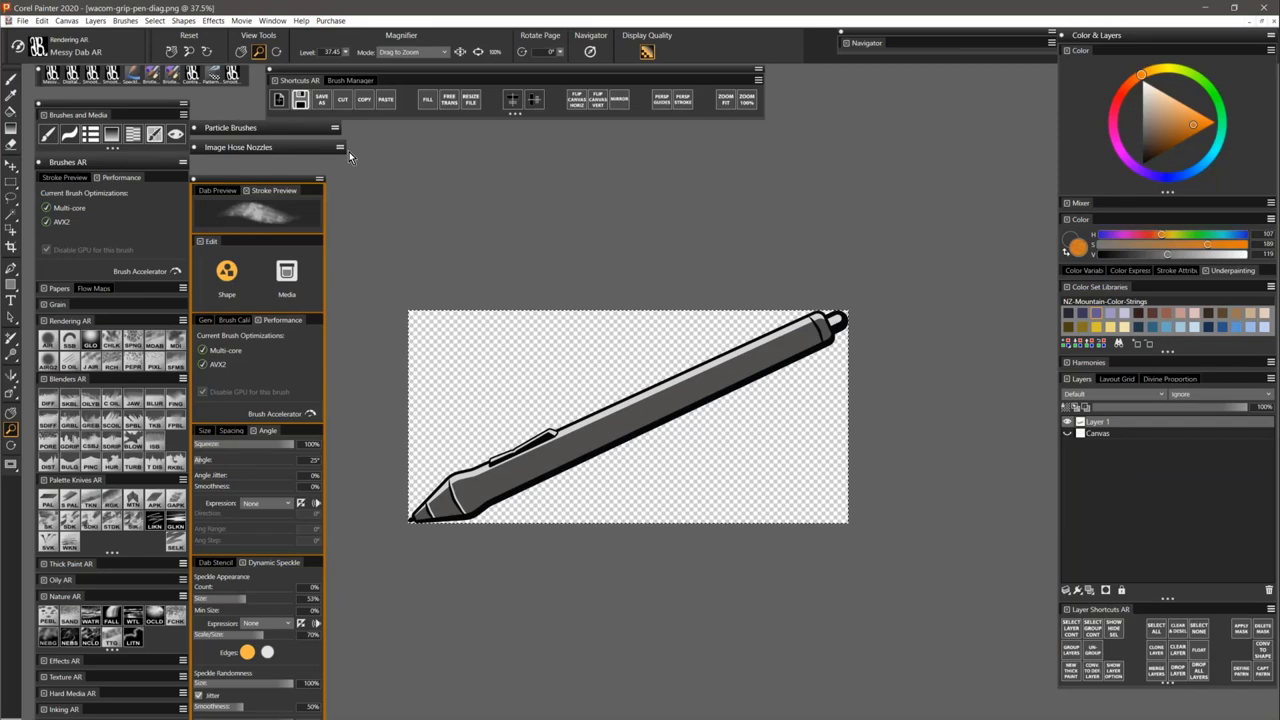
# Paste the copied pen drawing above the Swatches group in the mountain painting and delete the pasted layer.
pyautogui.hotkey('ctrl', 'Tab')
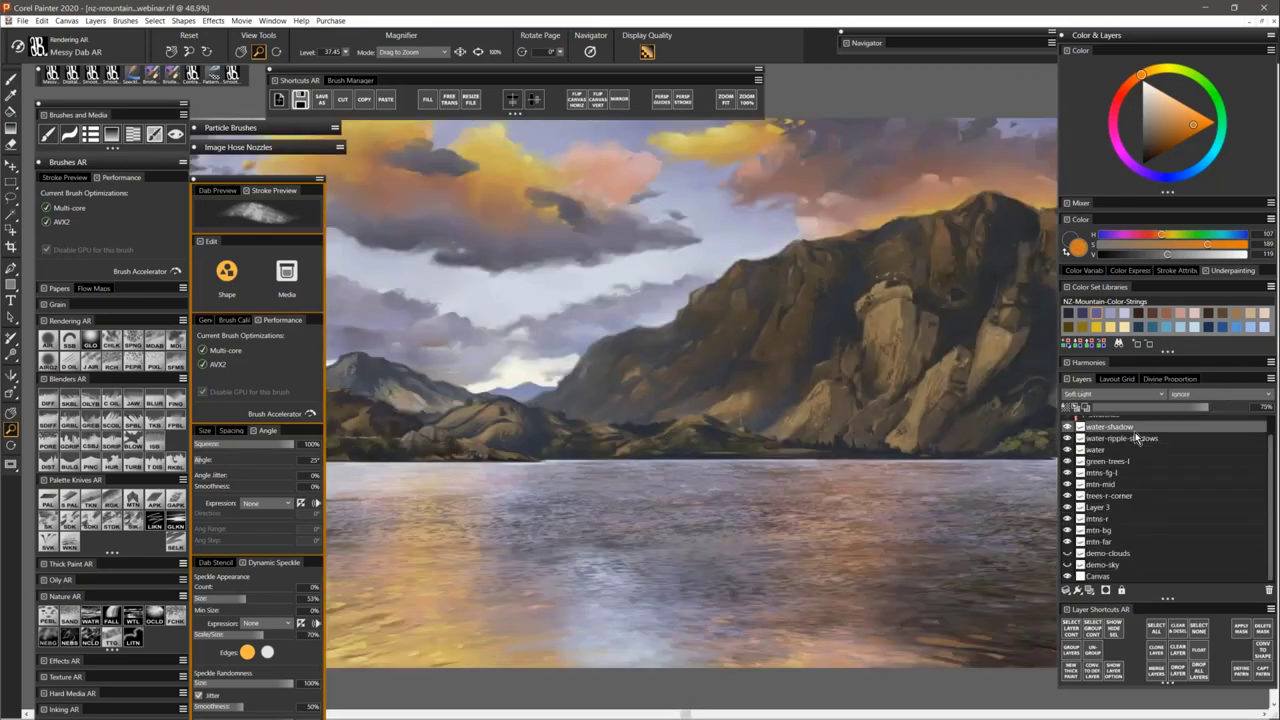
pyautogui.scroll(-1, 1273, 484)
pyautogui.scroll(1, 1273, 484)
pyautogui.click(1124, 434)
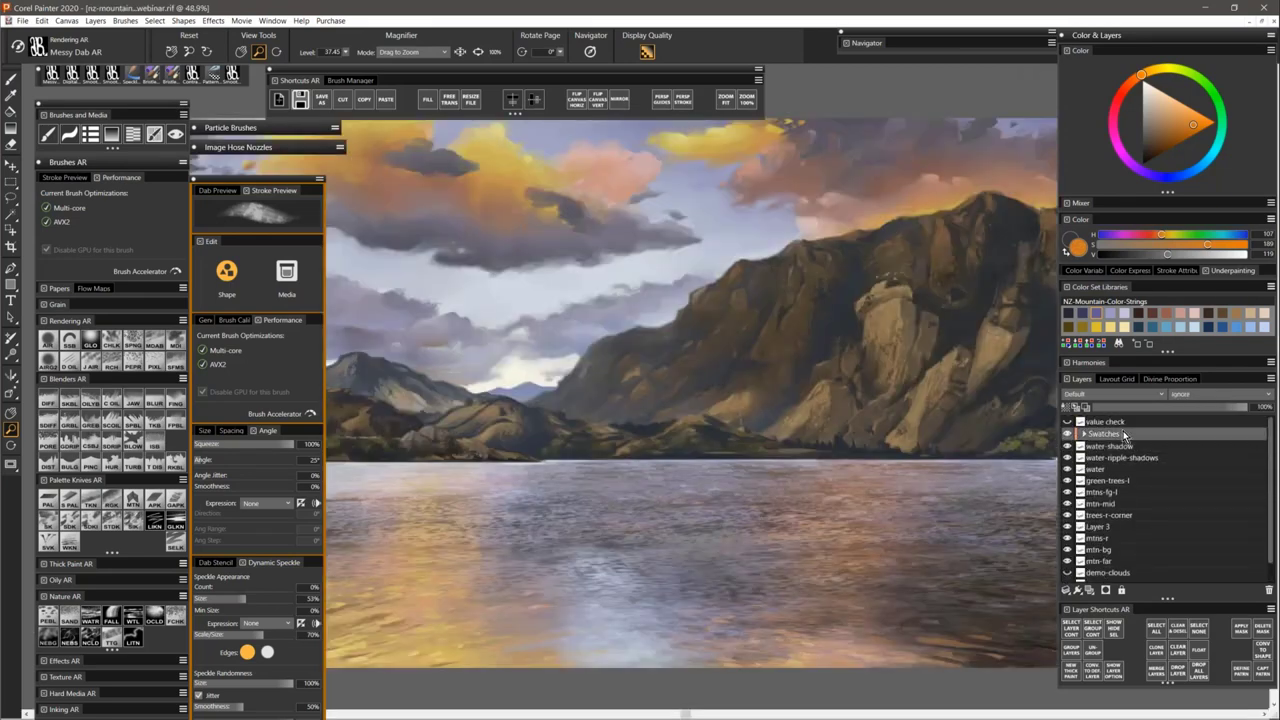
pyautogui.hotkey('ctrl', 'v')
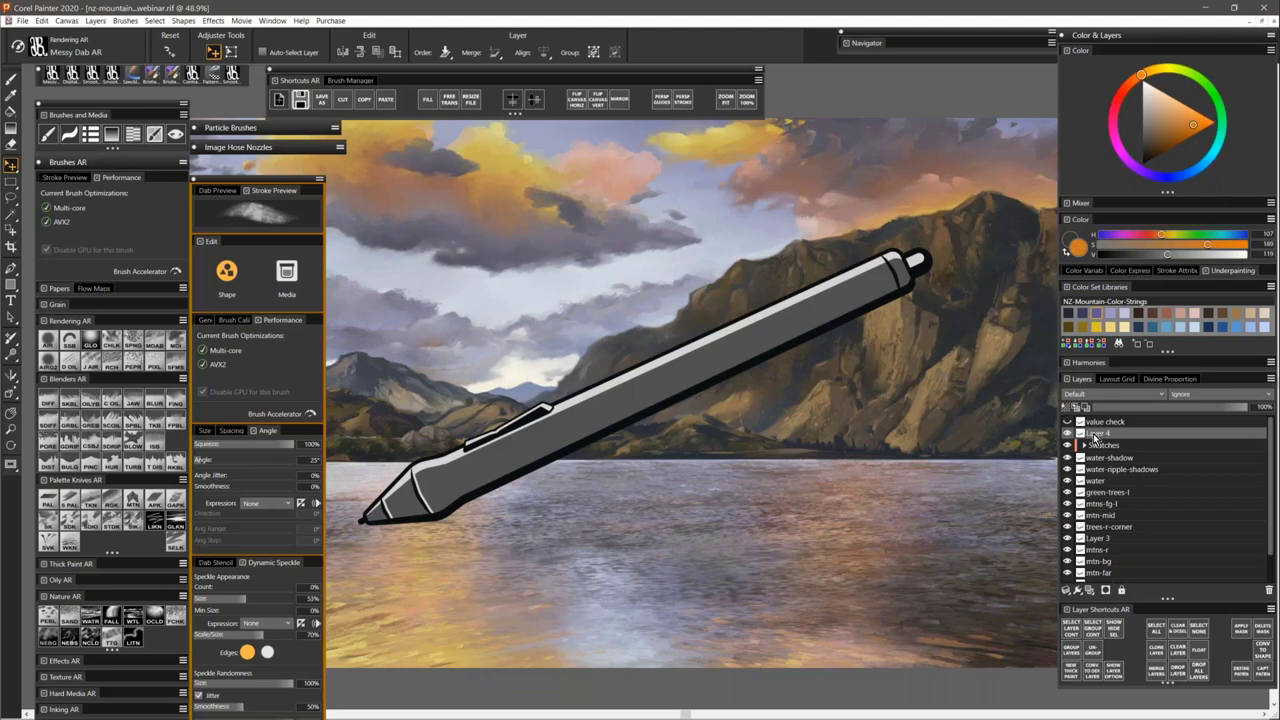
pyautogui.moveTo(1094, 437); pyautogui.dragTo(1268, 590)
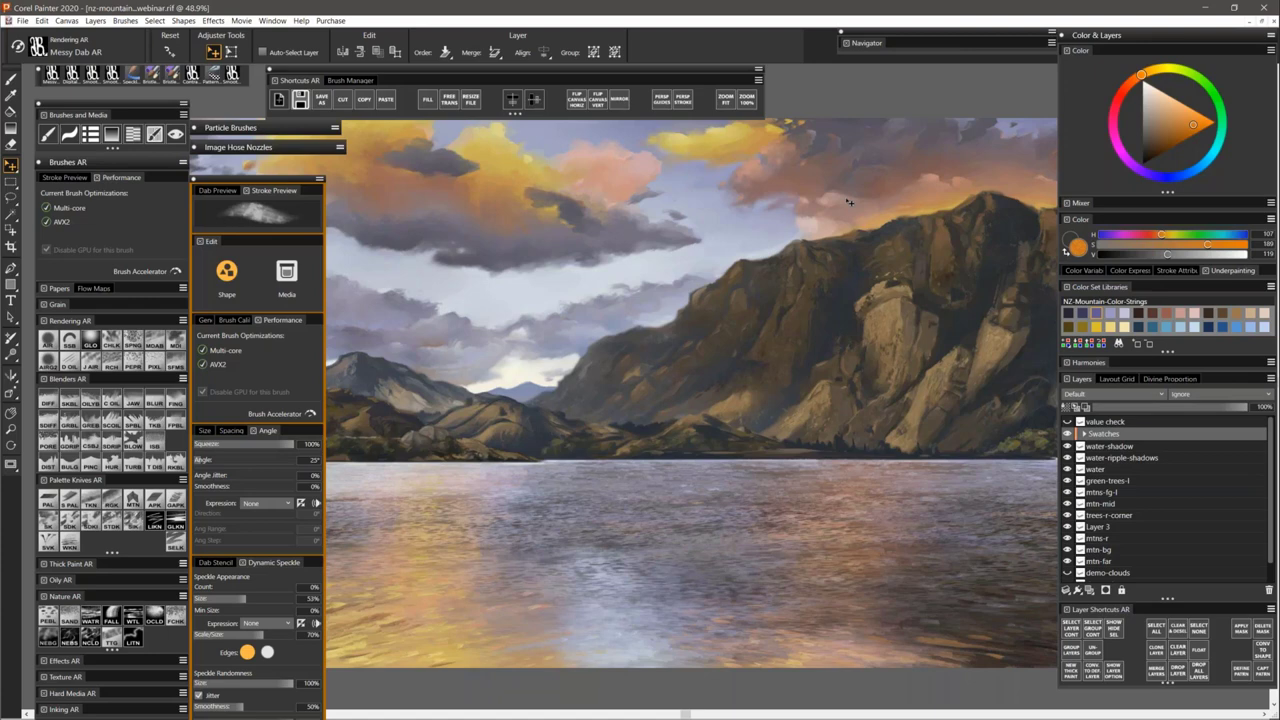
# Run the Brush Accelerator performance test and review its results, including the interpretation guide and brush recommendations.
pyautogui.click(274, 21)
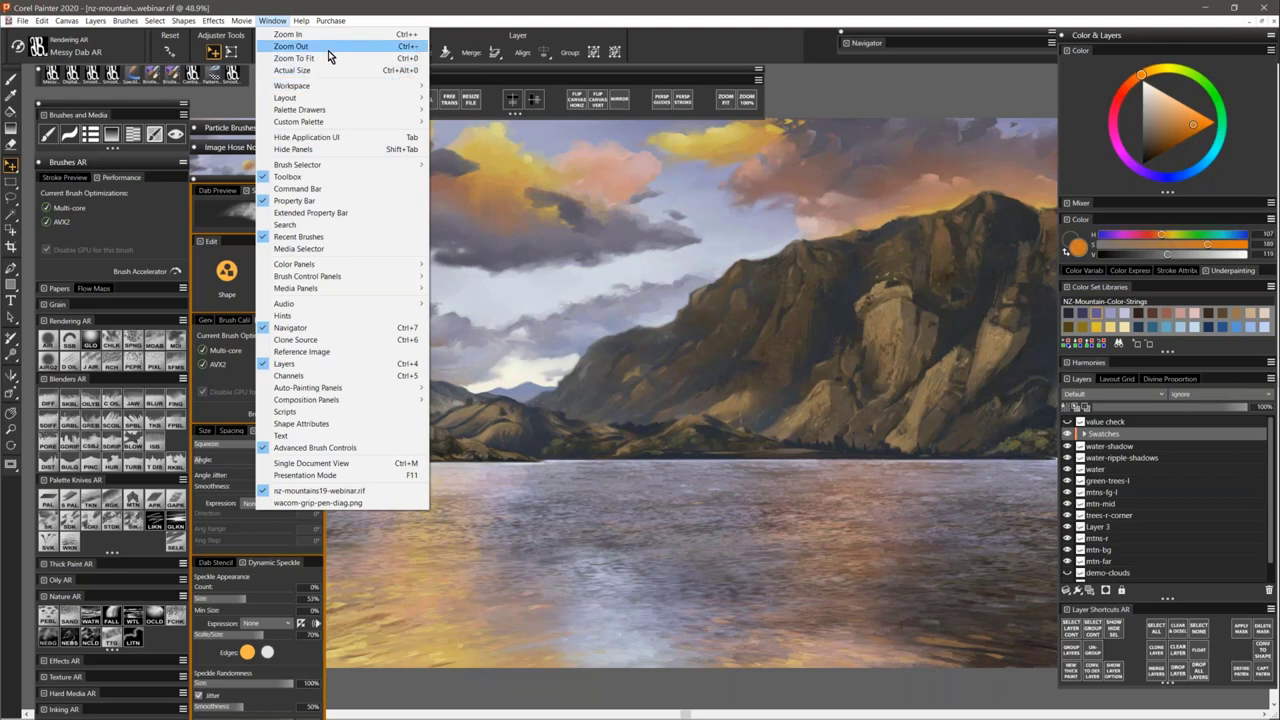
pyautogui.click(155, 275)
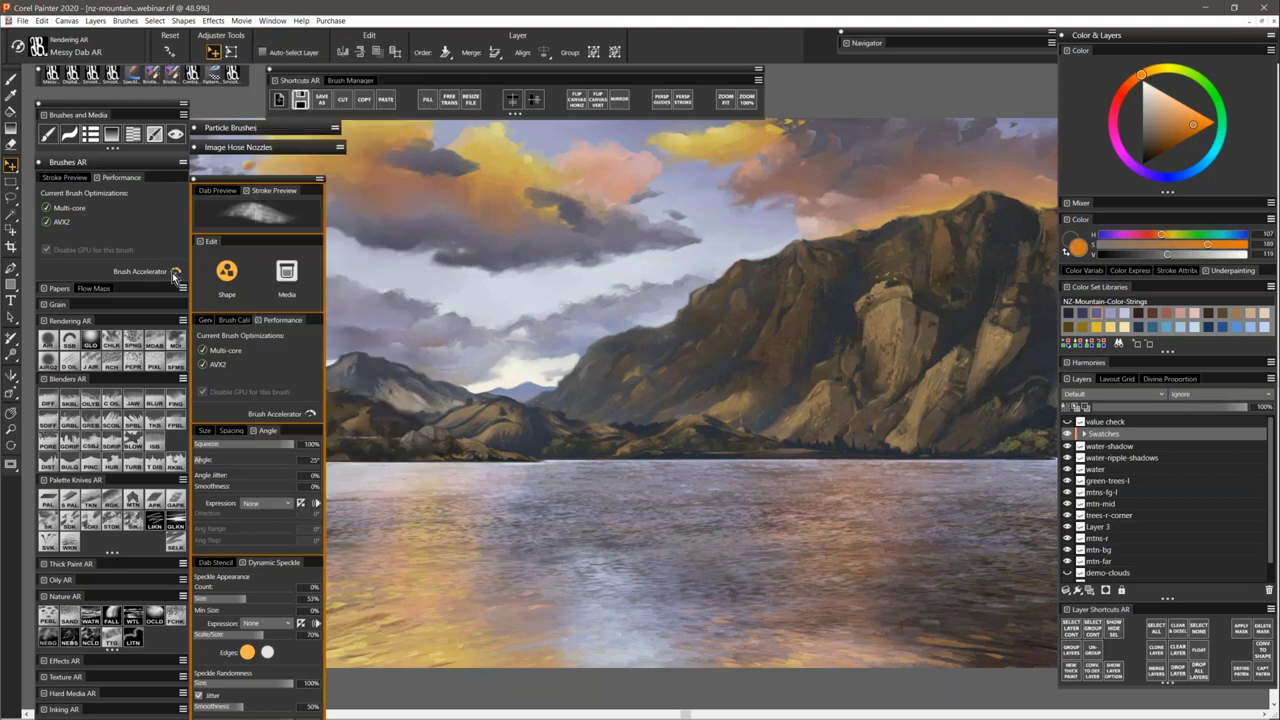
pyautogui.click(175, 275)
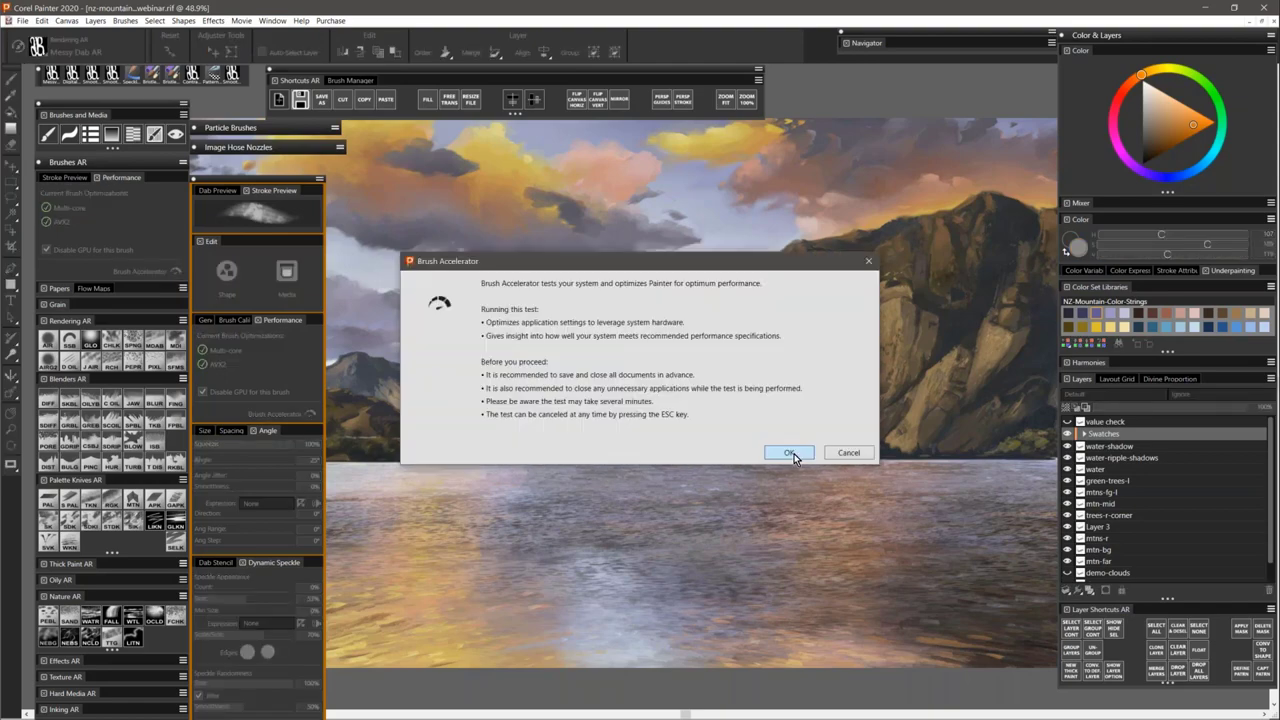
pyautogui.click(796, 454)
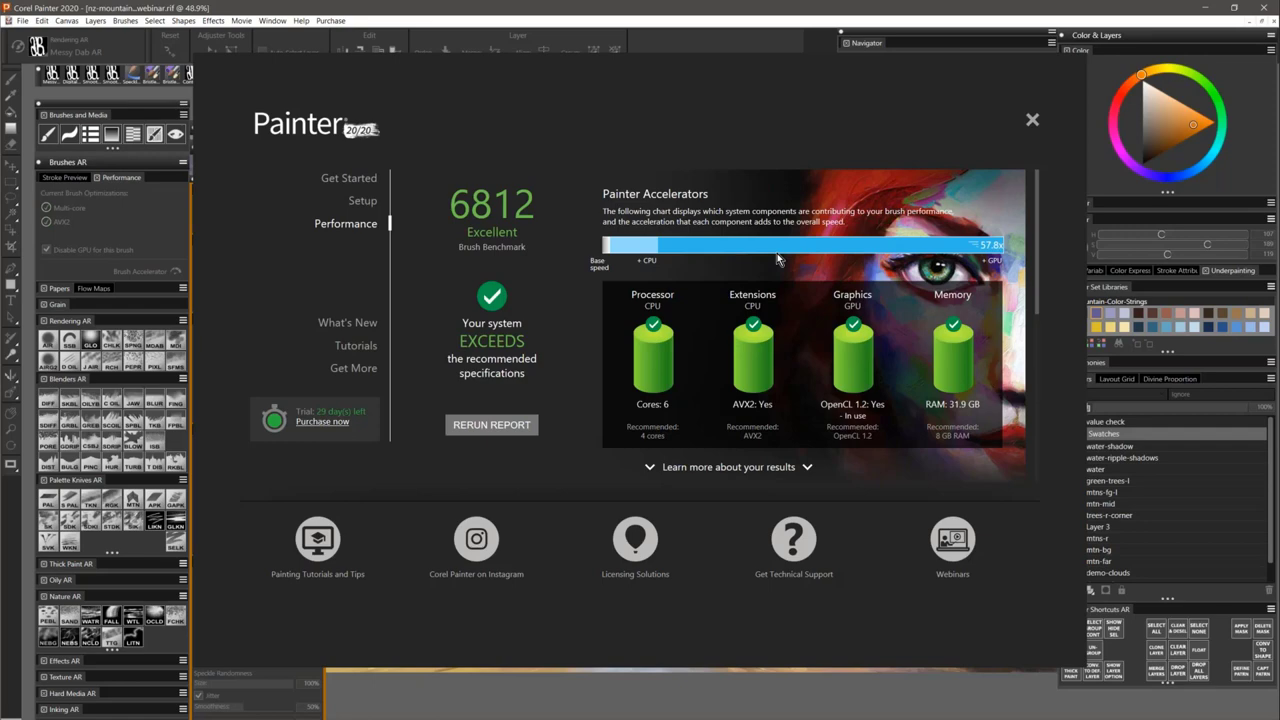
pyautogui.click(695, 469)
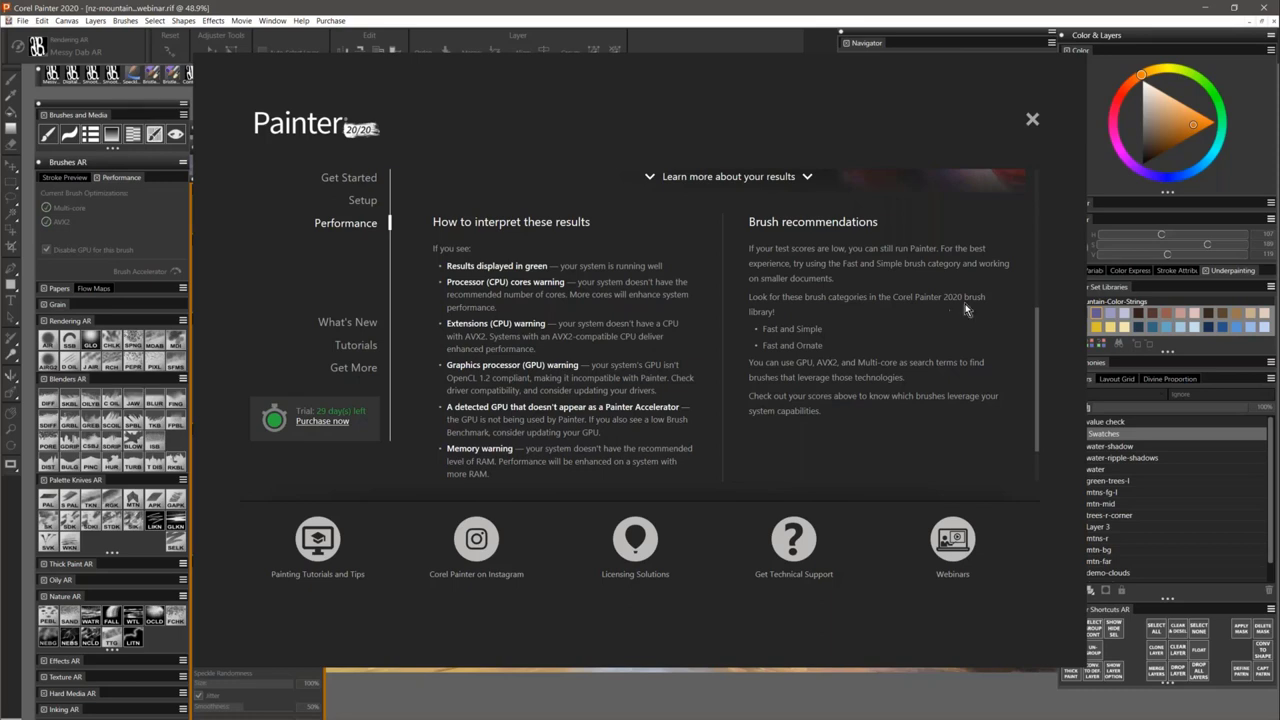
pyautogui.moveTo(1036, 326); pyautogui.dragTo(1038, 160)
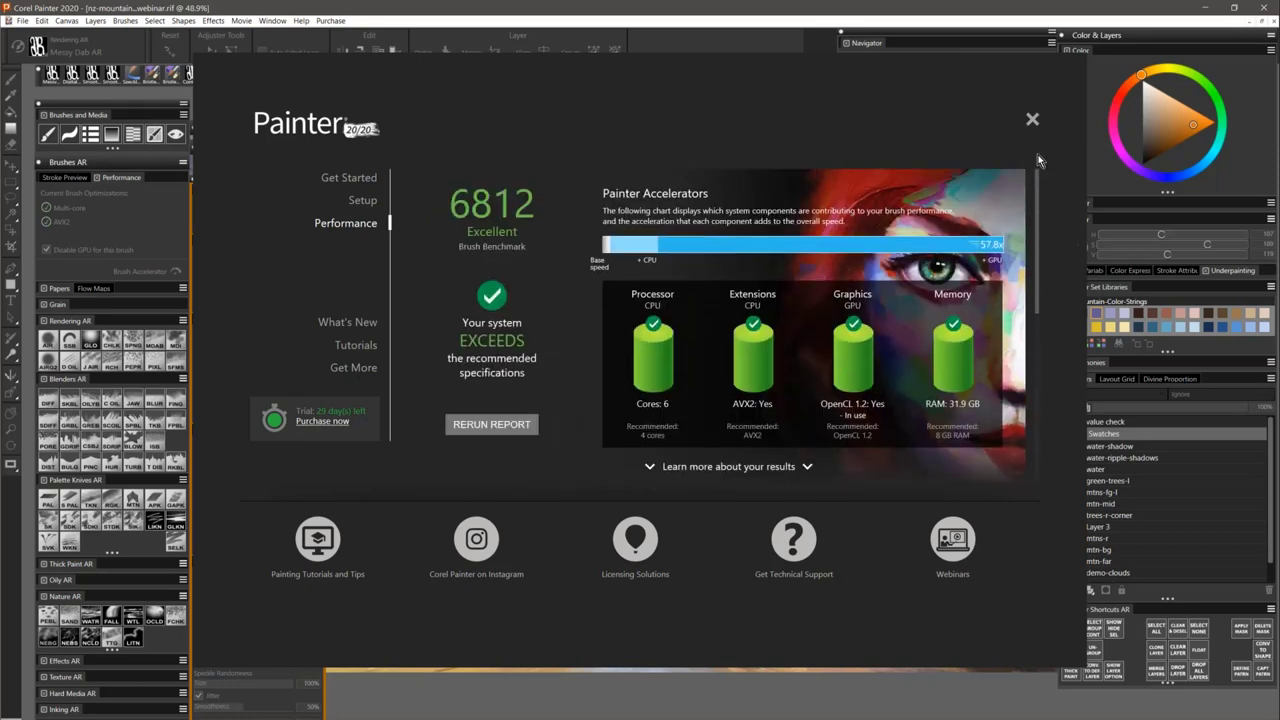